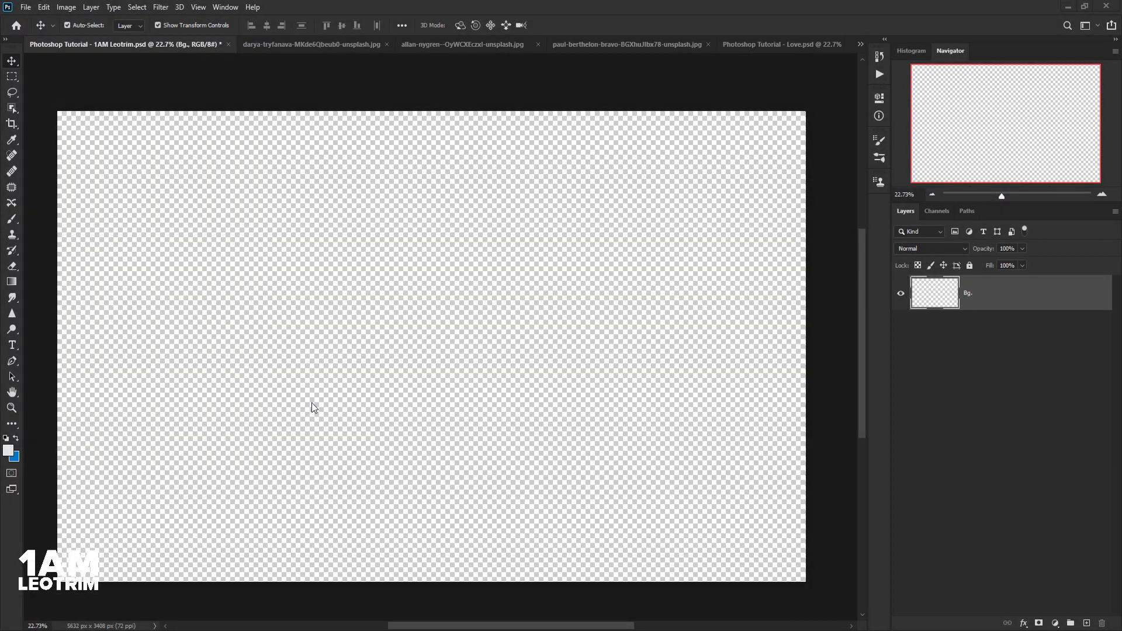
Bring up the misty mountain photo with the Pen tool, zoomed into the ground edge's left end
click(282, 45)
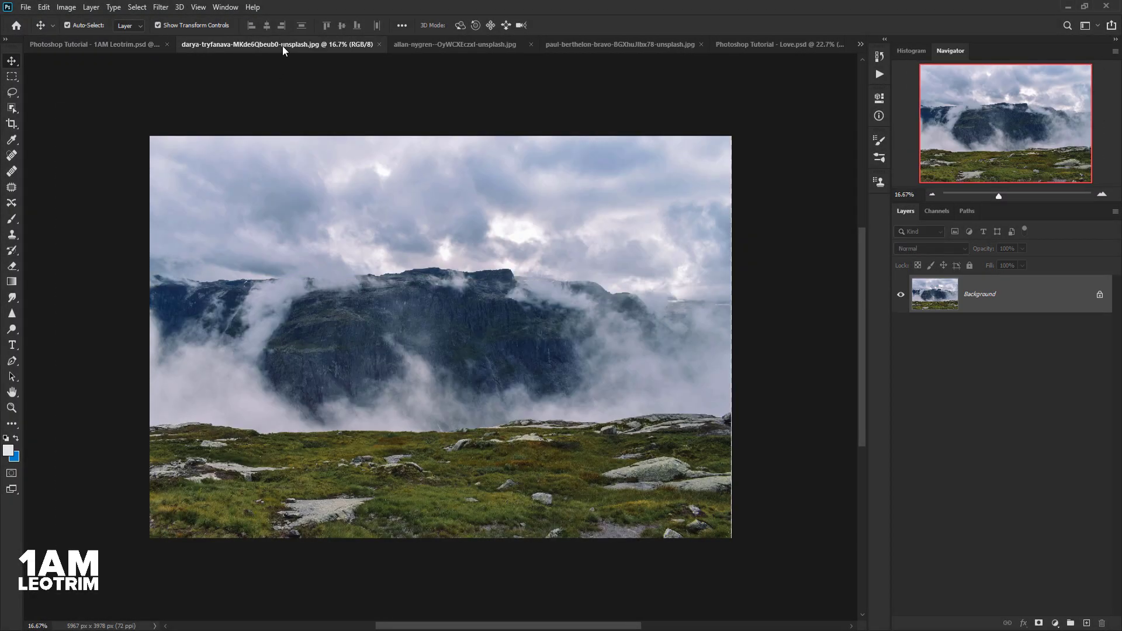
click(12, 362)
scroll(155, 435, up, 2)
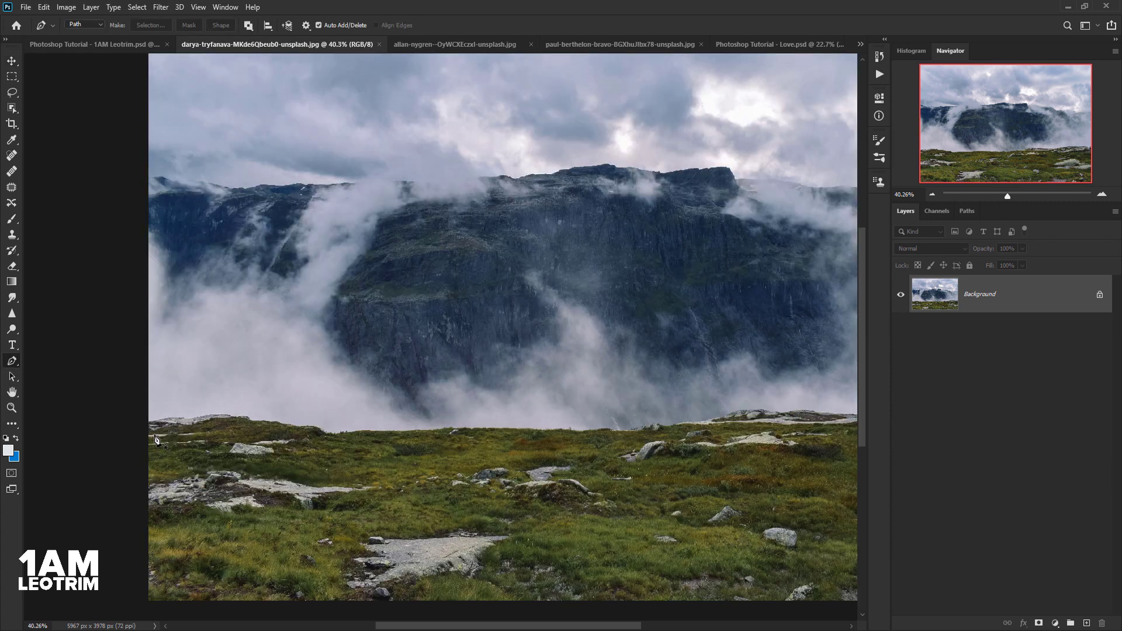
scroll(155, 409, up, 2)
scroll(155, 378, up, 1)
scroll(155, 378, up, 3)
Start the path at the ground's left edge and place points along the rocks and ridge top
scroll(134, 392, up, 2)
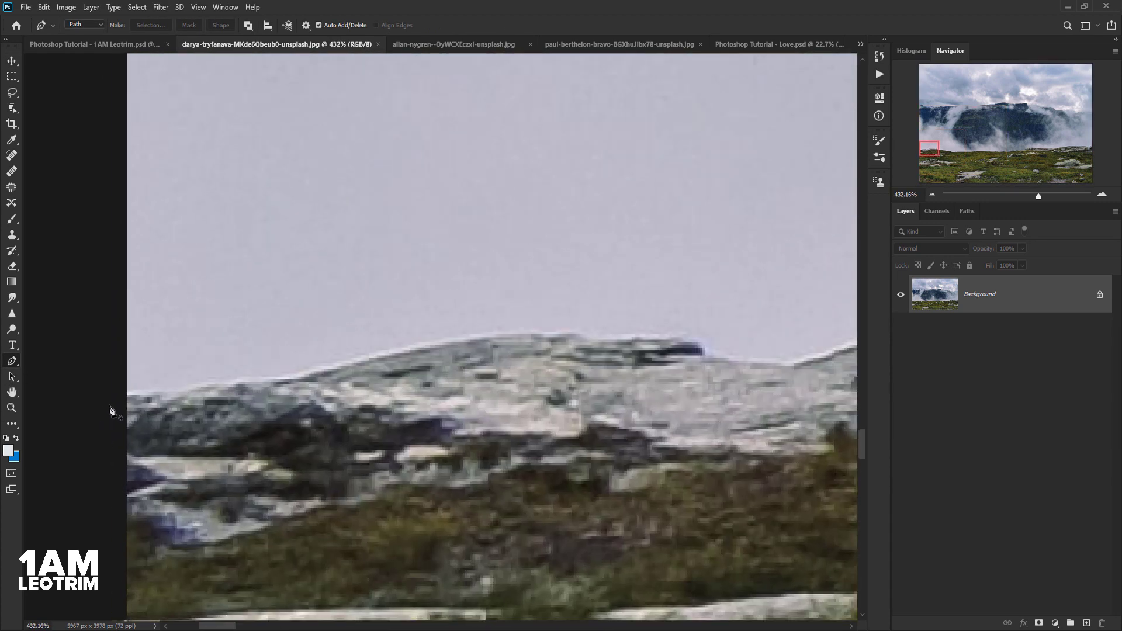
click(109, 397)
click(208, 387)
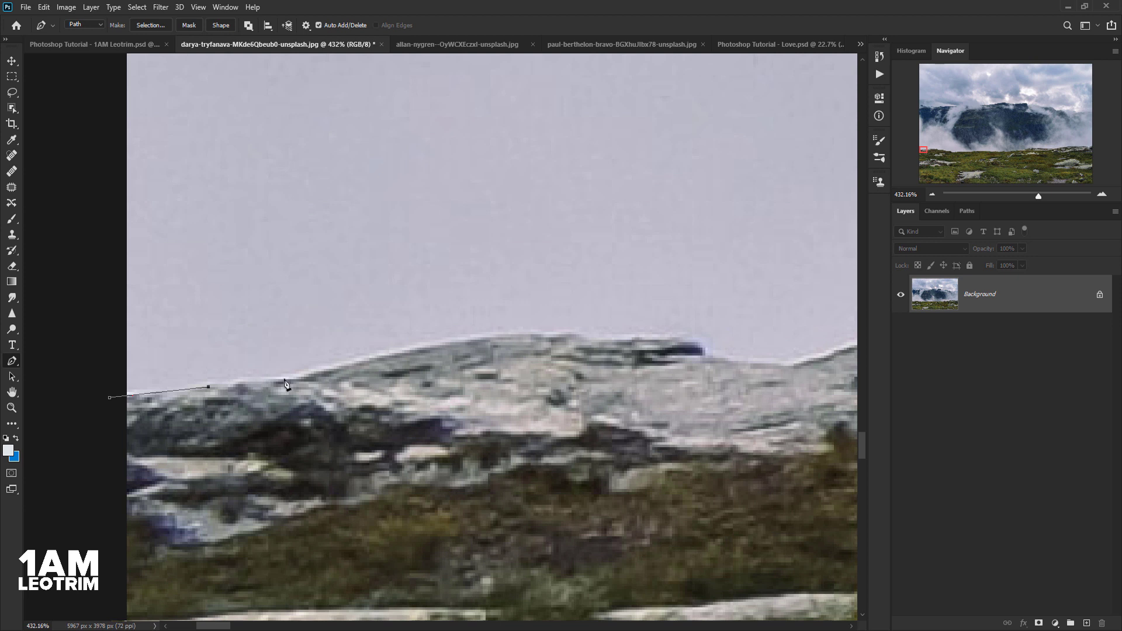
click(284, 380)
click(383, 354)
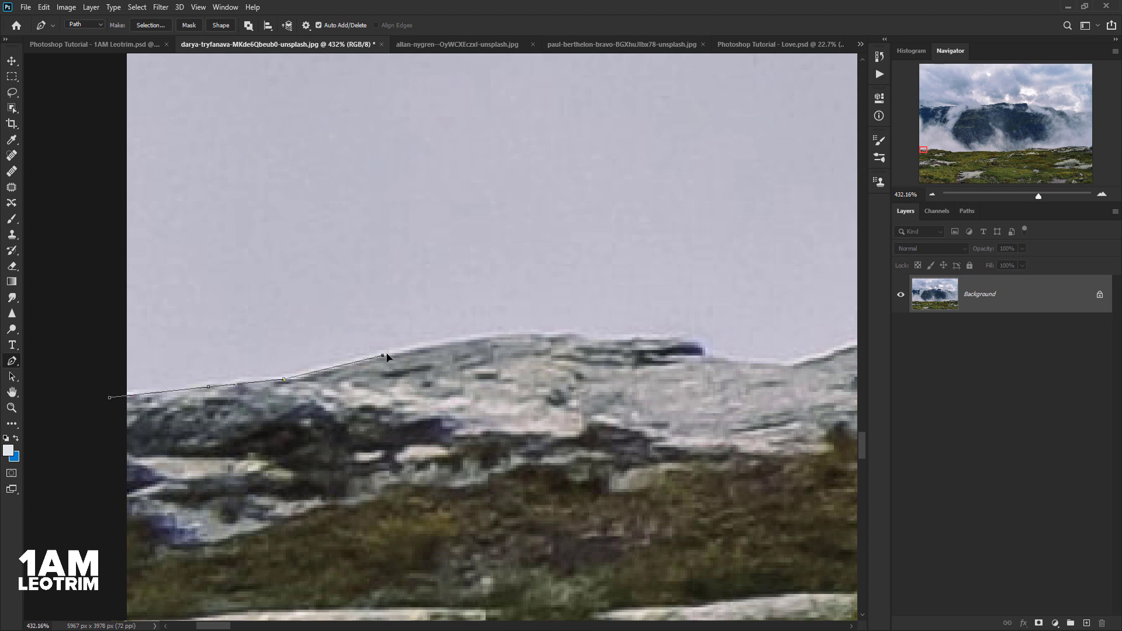
click(529, 334)
click(581, 334)
click(617, 337)
click(660, 342)
click(695, 340)
click(727, 362)
click(765, 363)
Re-zoom and add path points along the rock's top edge
scroll(783, 365, down, 2)
scroll(783, 365, down, 3)
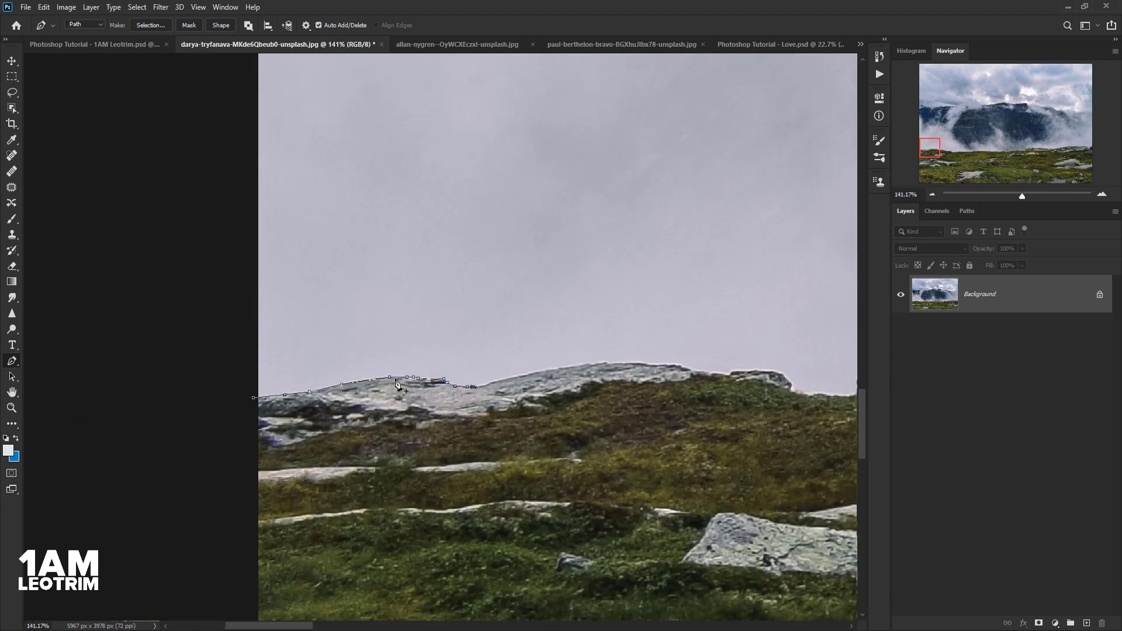
scroll(508, 350, up, 1)
scroll(508, 351, up, 3)
scroll(409, 351, up, 1)
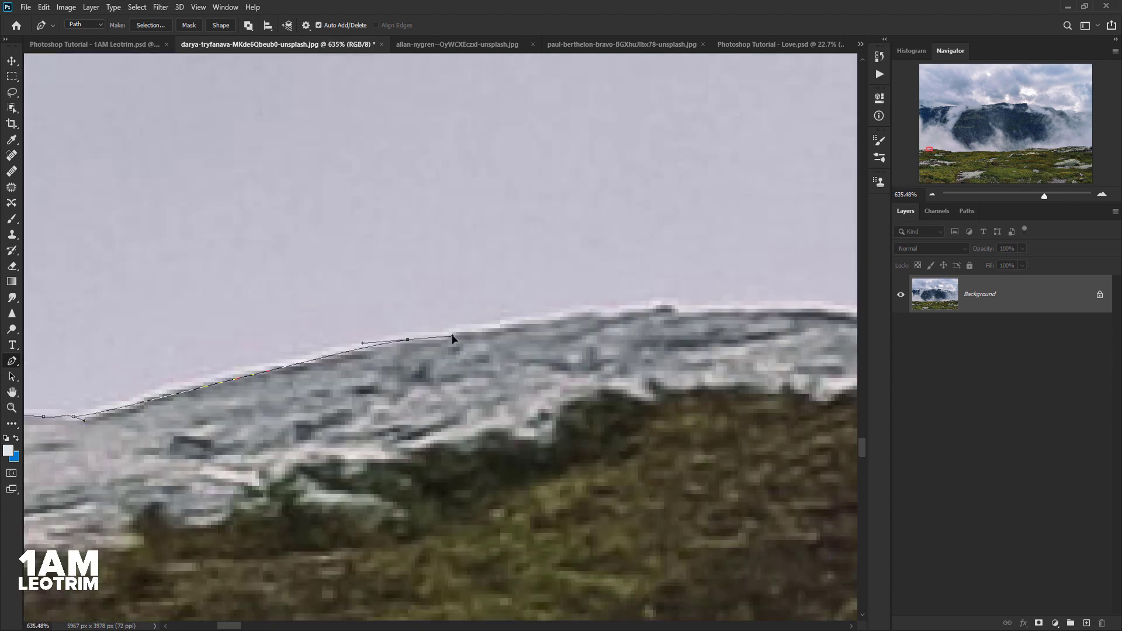
scroll(780, 320, down, 5)
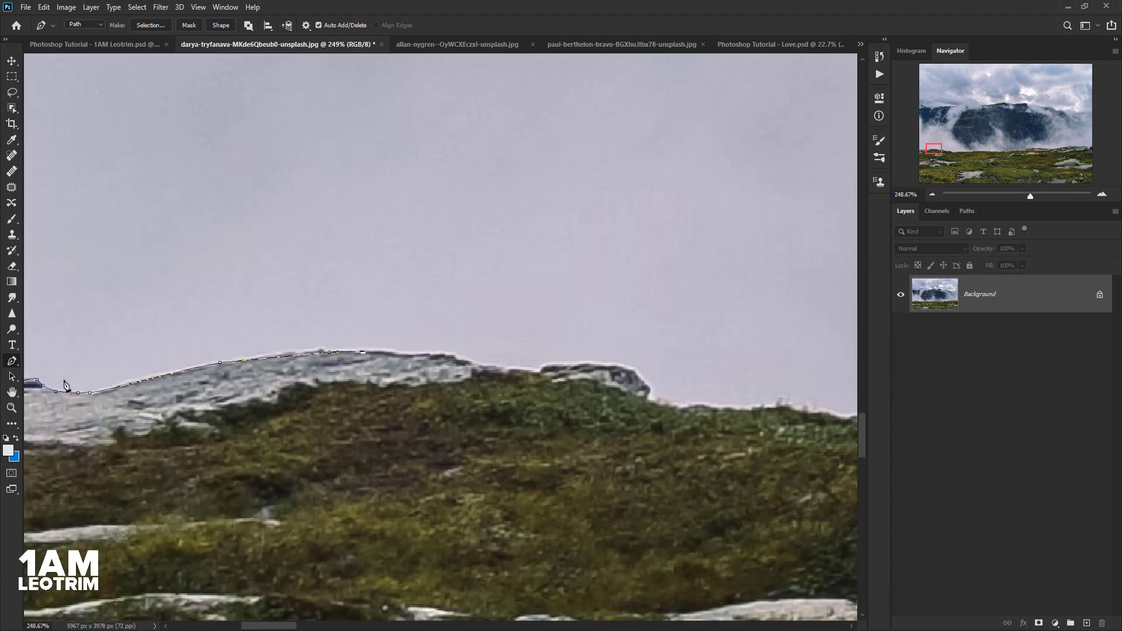
scroll(212, 367, up, 4)
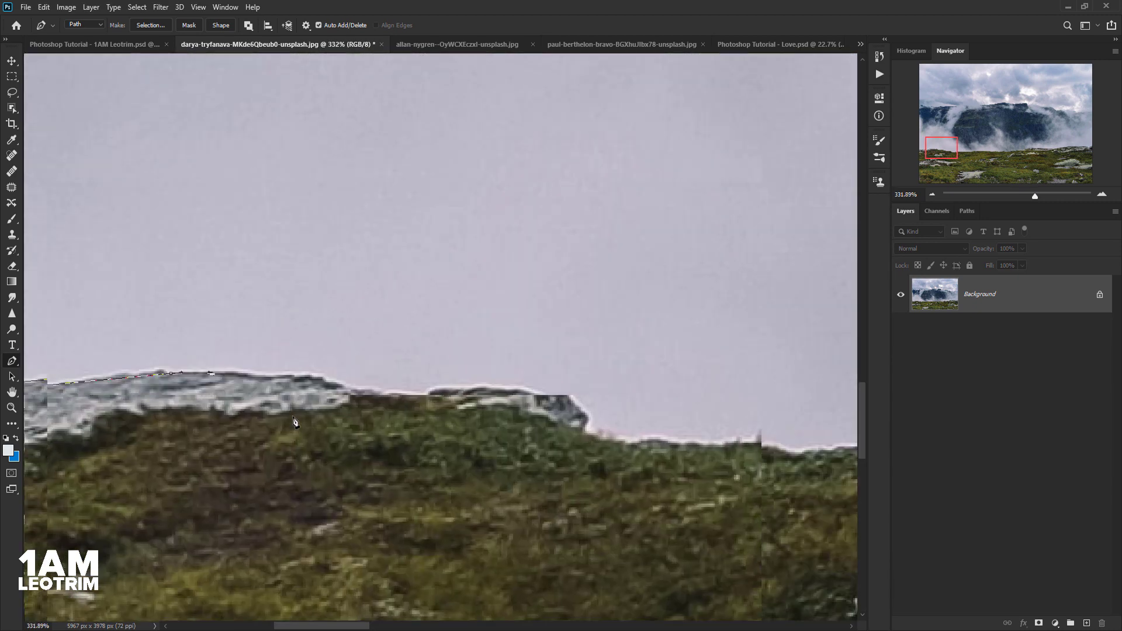
click(292, 370)
click(365, 387)
click(423, 392)
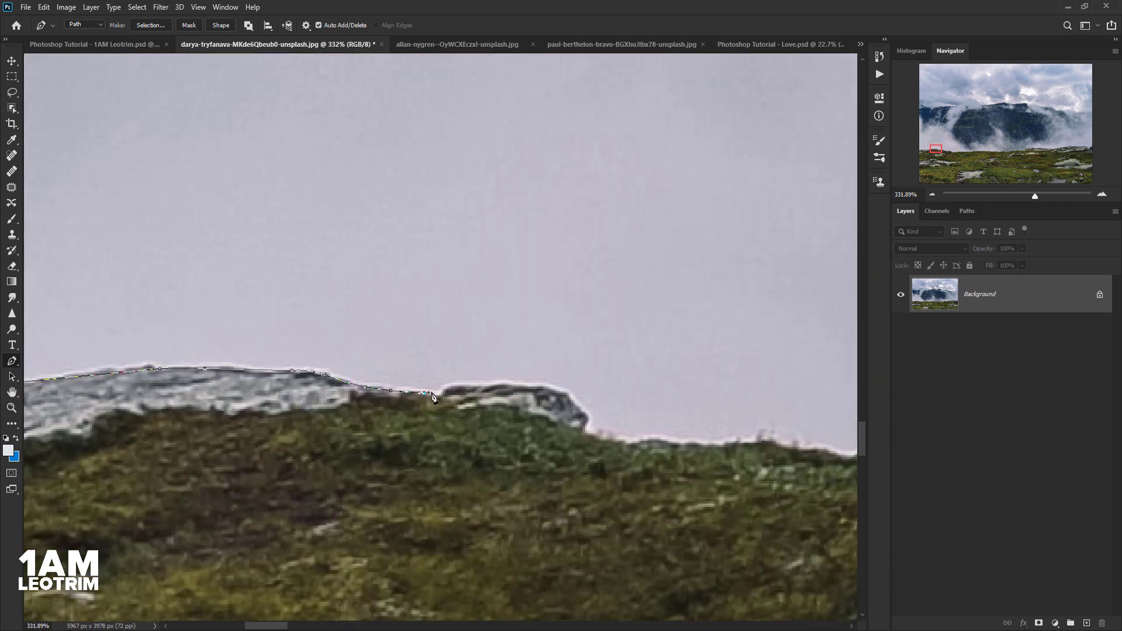
click(466, 387)
Trace the rock edge down onto the grass and along the grass line
click(493, 385)
click(549, 392)
click(572, 396)
click(582, 416)
click(604, 432)
click(617, 437)
click(730, 445)
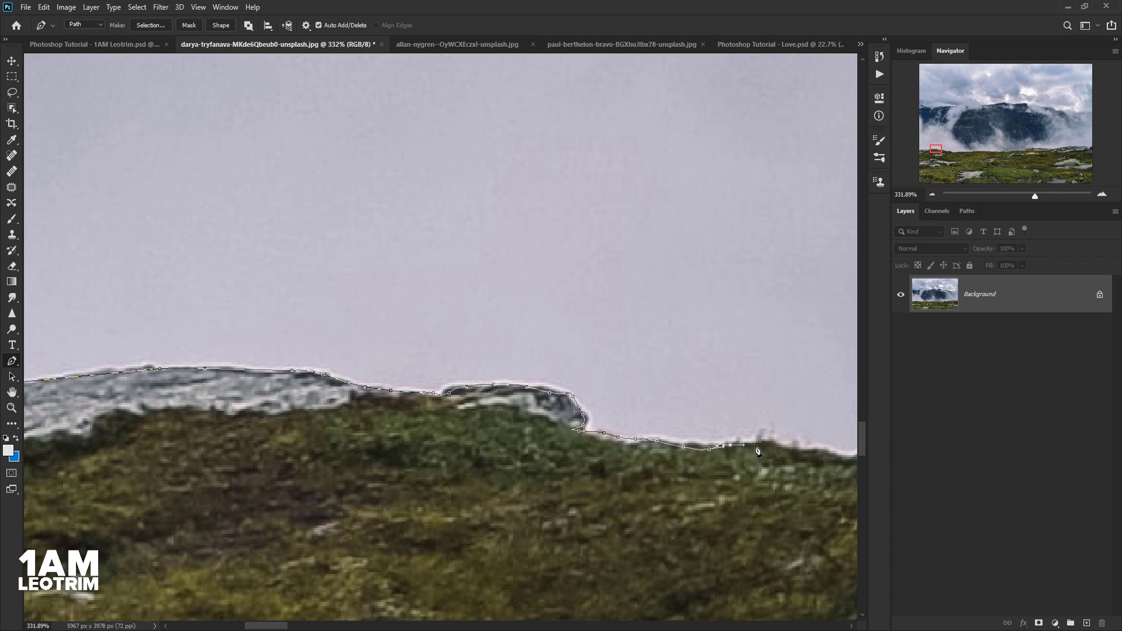
click(772, 447)
Move to the next stretch of horizon and extend the path with a curve along the grass edge
drag(812, 459, 626, 428)
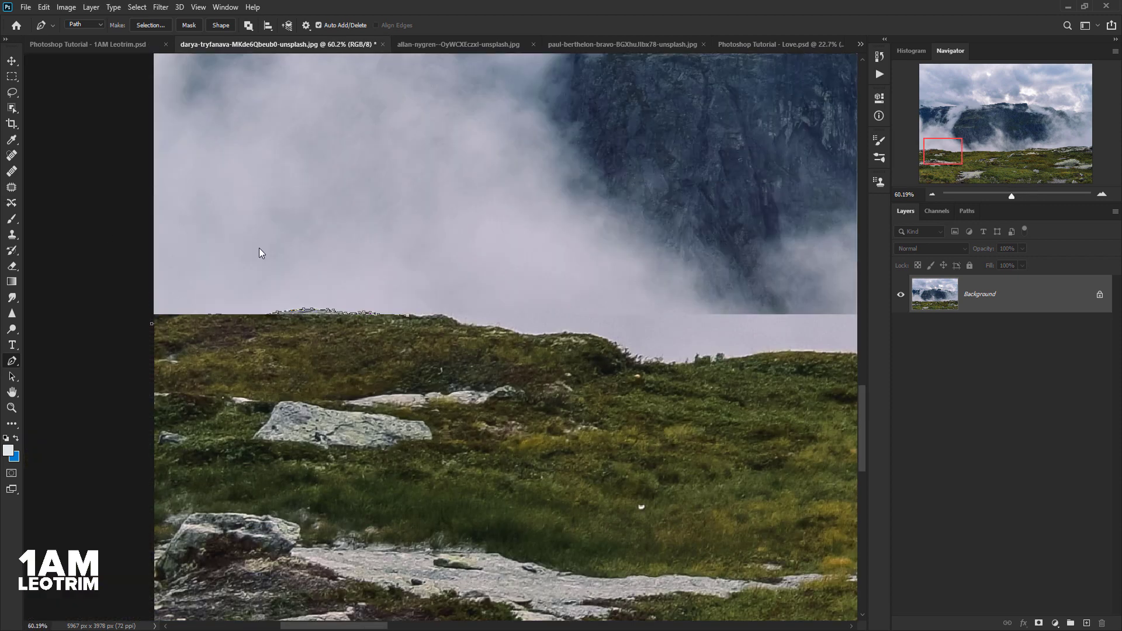
scroll(626, 430, up, 1)
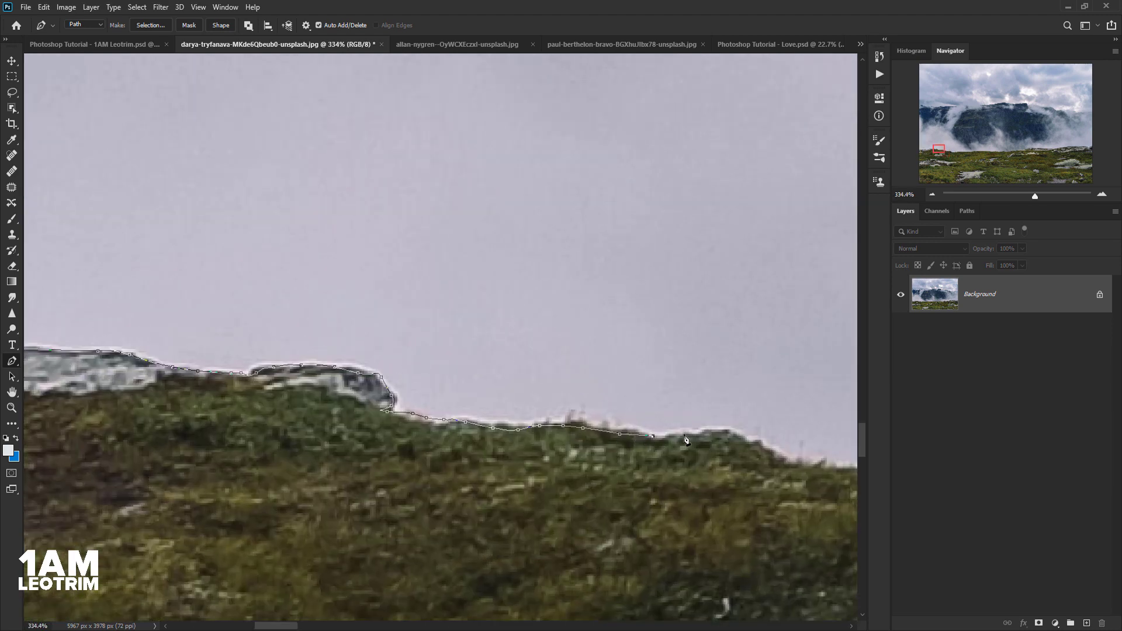
drag(753, 448, 246, 236)
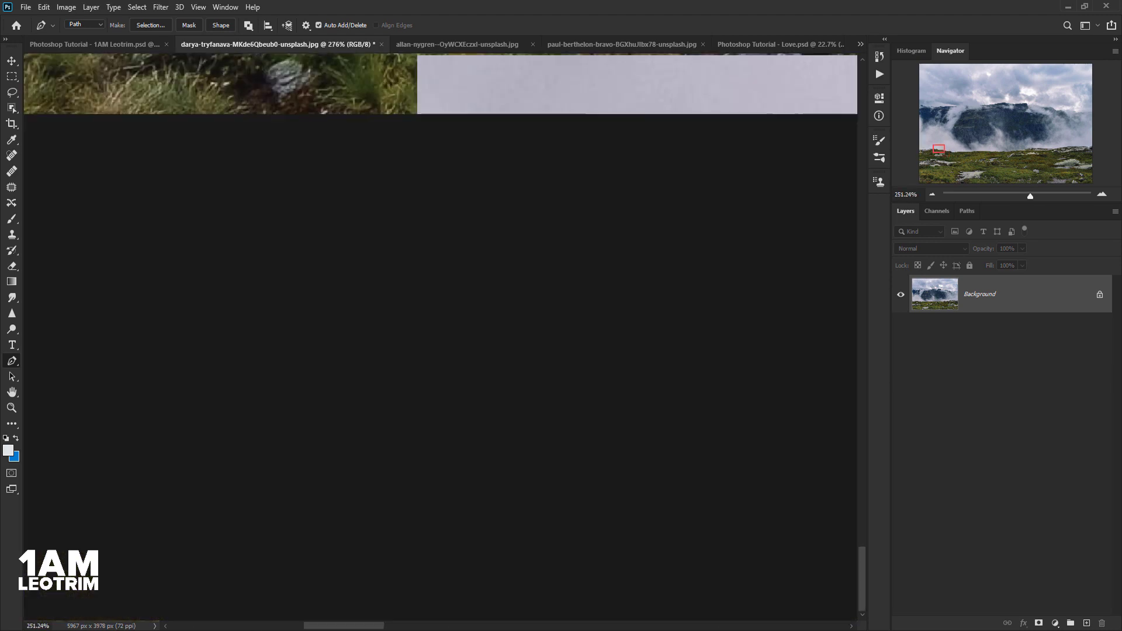
scroll(689, 377, up, 4)
scroll(419, 371, up, 4)
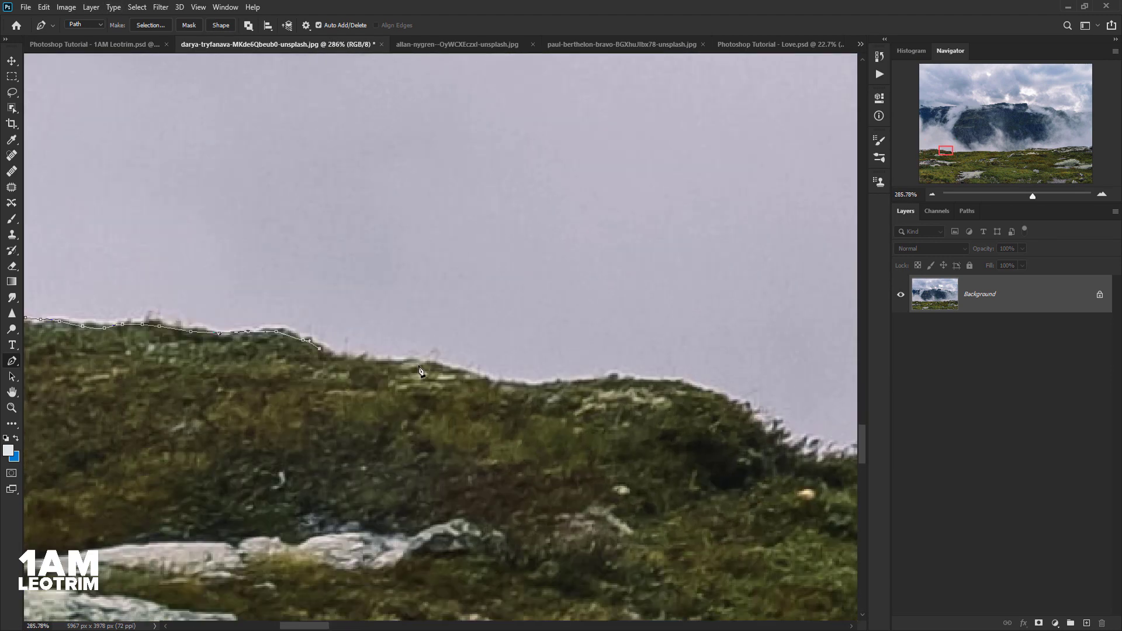
drag(401, 368, 408, 363)
click(445, 366)
click(508, 388)
click(576, 381)
Trace the path down the grassy slope
click(681, 384)
click(692, 386)
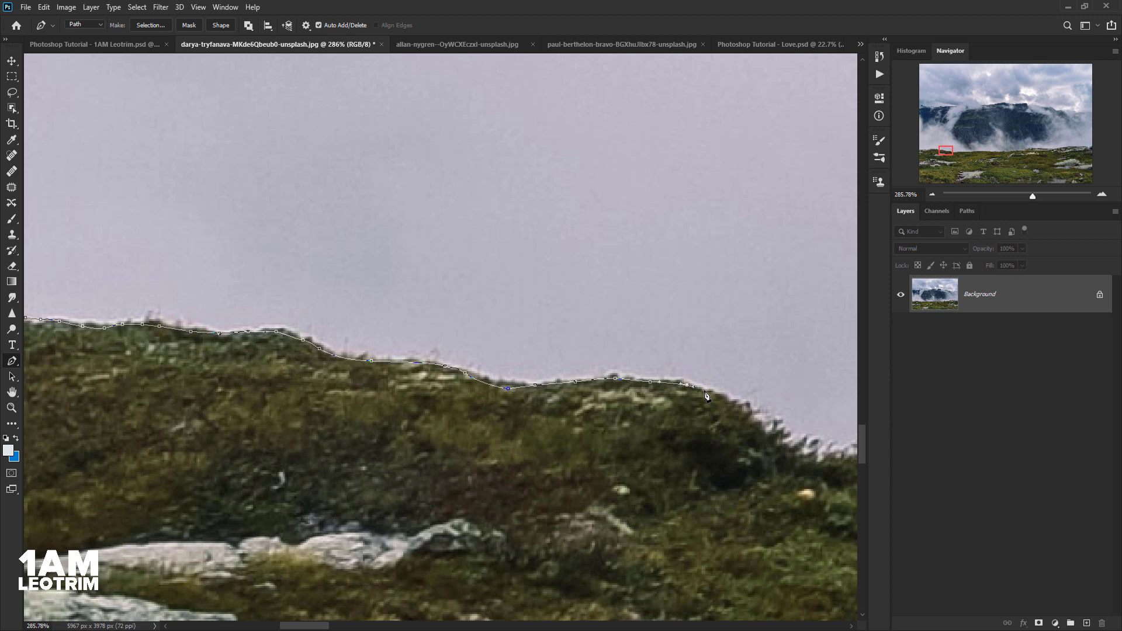
click(745, 412)
click(767, 430)
click(792, 449)
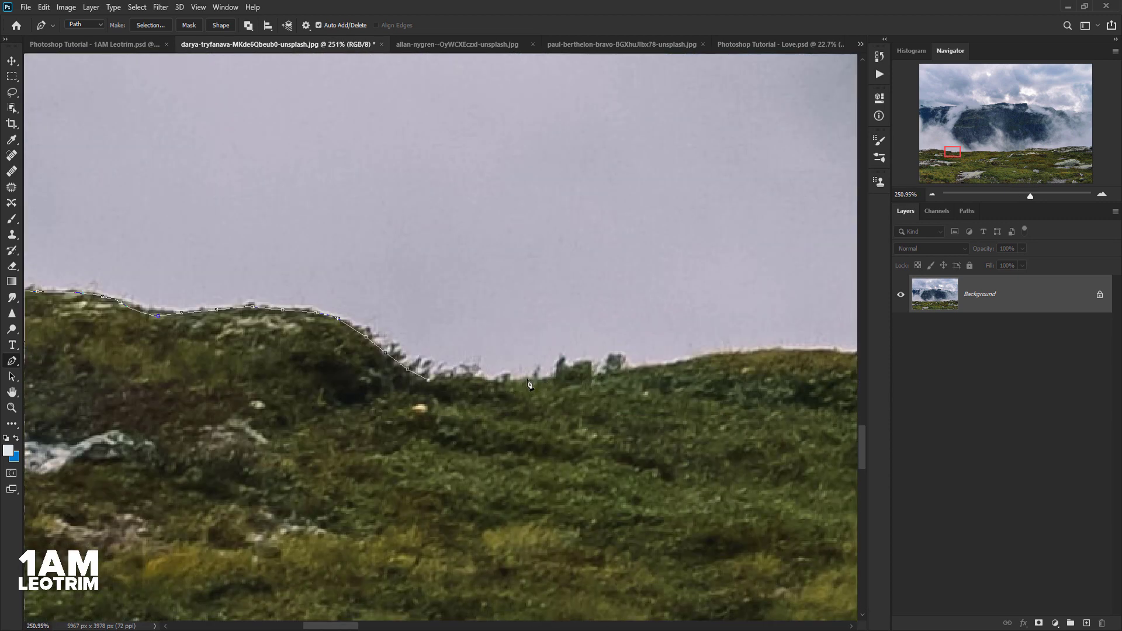
Extend the path rightwards along the grass line, including one curved point
click(454, 386)
click(530, 381)
click(605, 378)
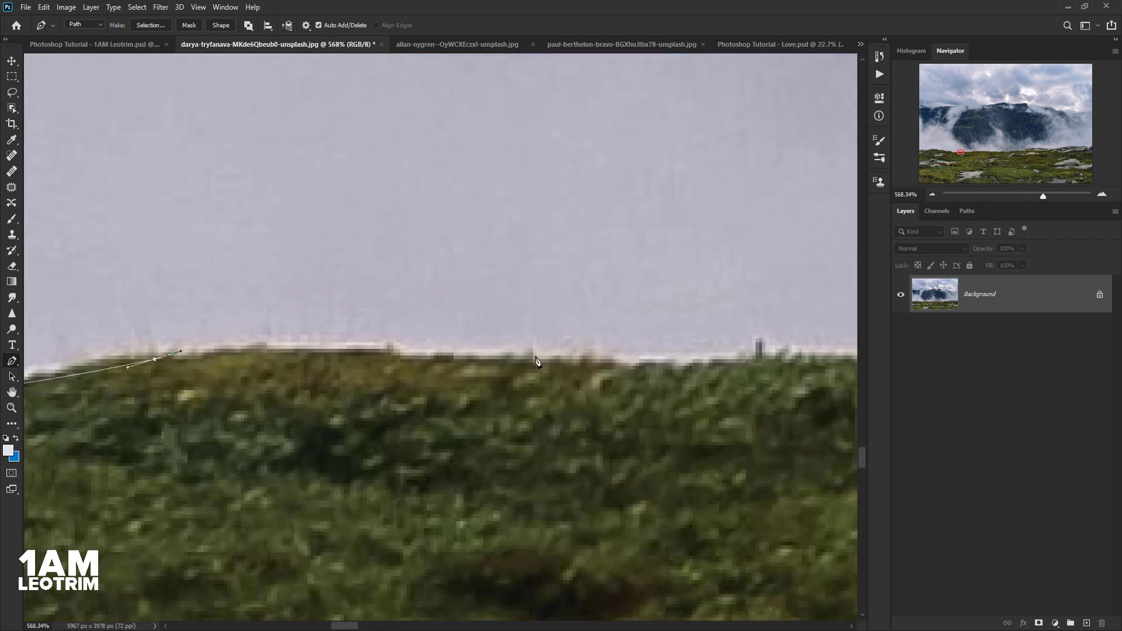
drag(532, 362, 604, 368)
click(711, 366)
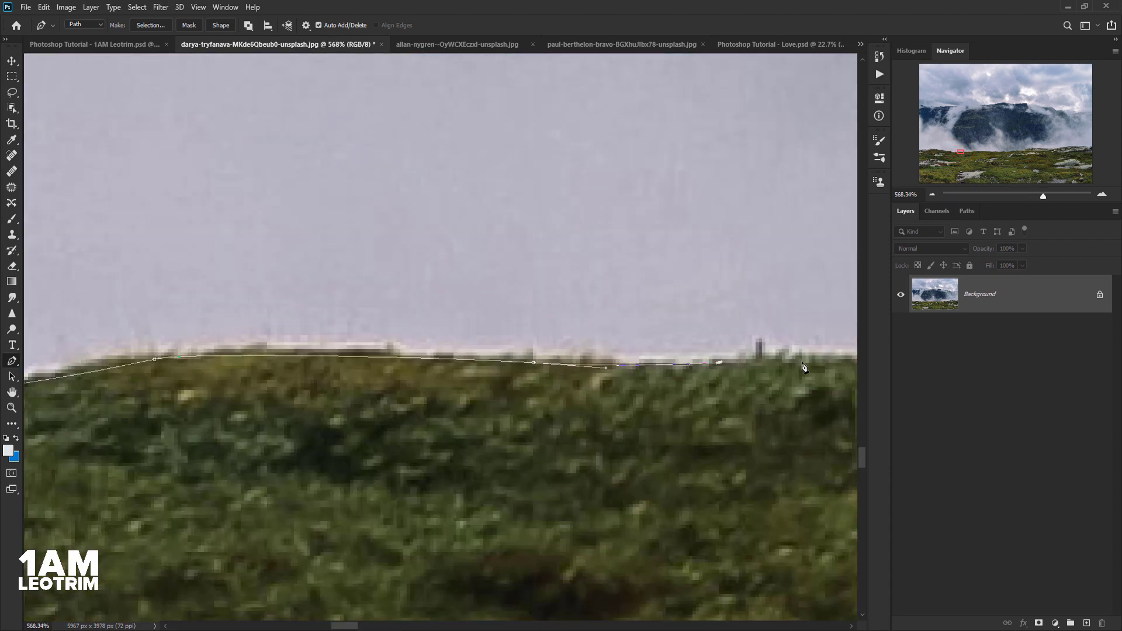
scroll(421, 330, down, 3)
Add smooth curved anchor points along the grass horizon
scroll(350, 279, up, 3)
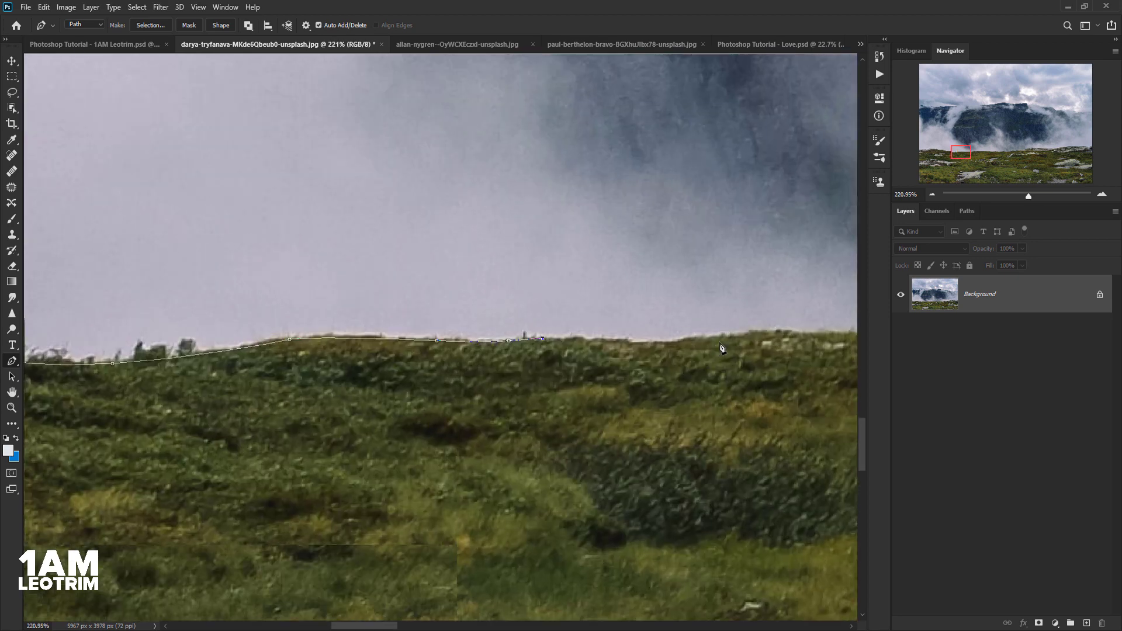
drag(633, 347, 664, 355)
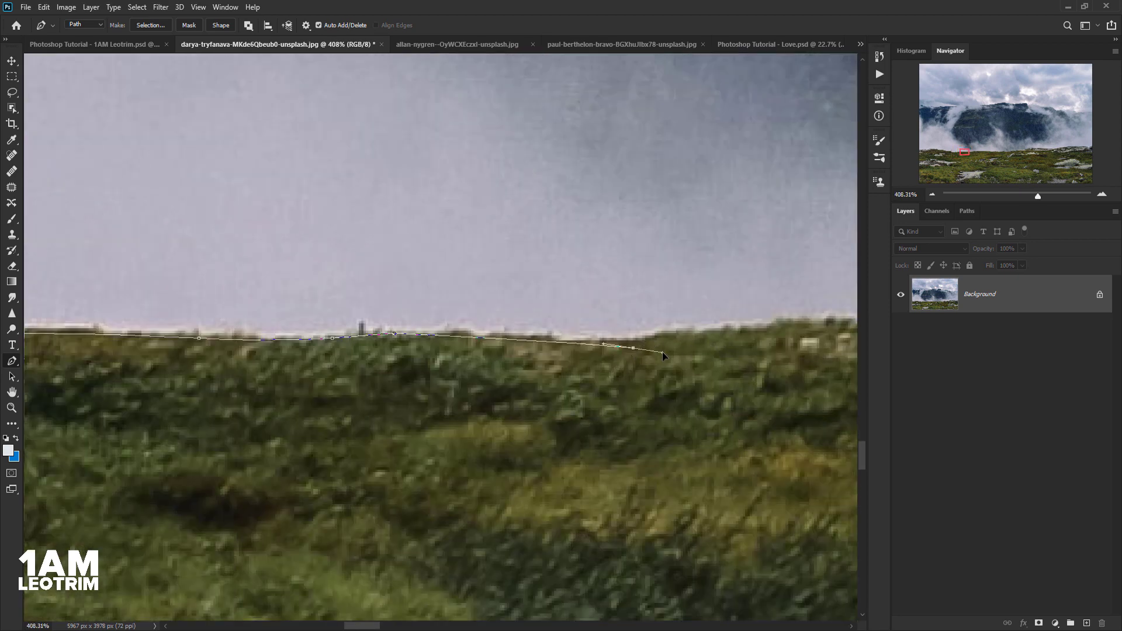
scroll(417, 393, down, 3)
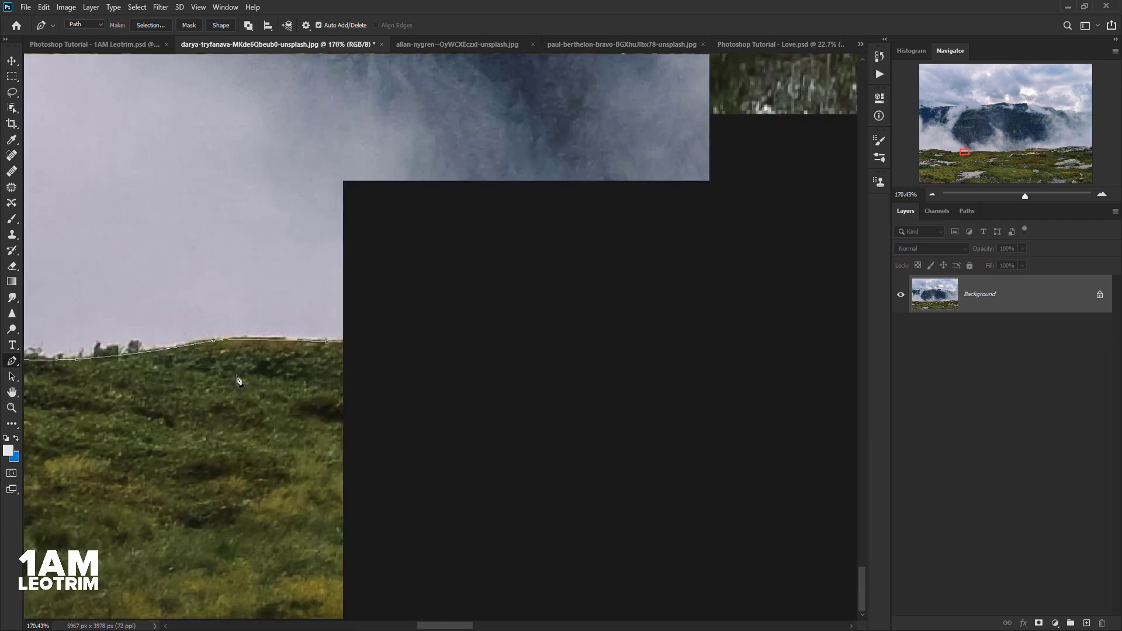
scroll(417, 393, up, 2)
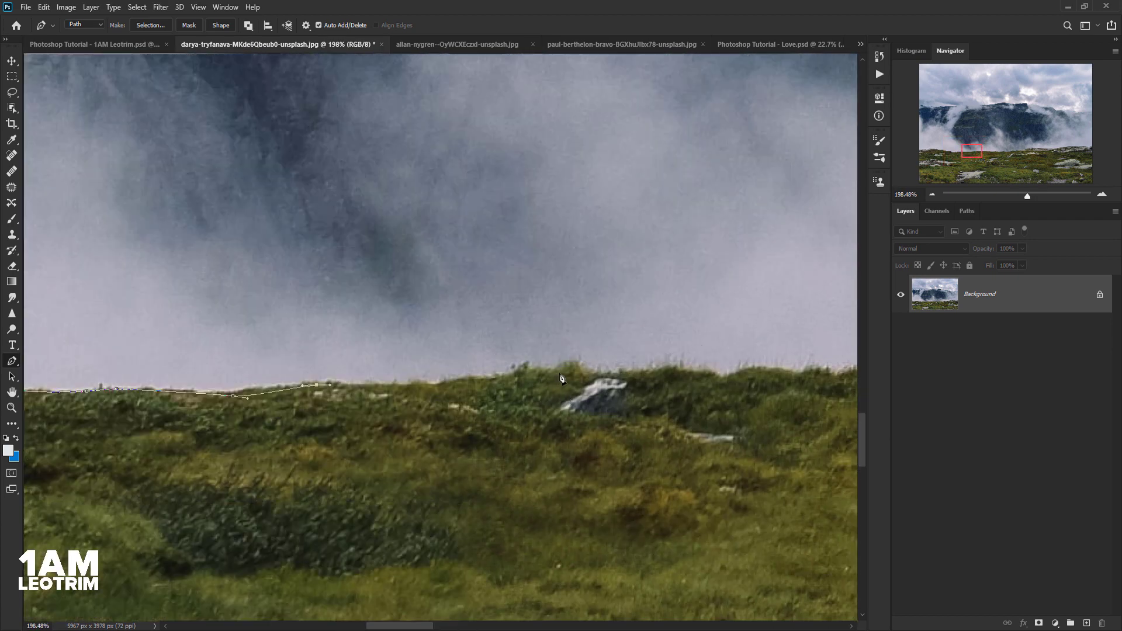
drag(559, 374, 582, 372)
mouse_move(713, 378)
mouse_down()
mouse_move(728, 386)
mouse_move(789, 373)
mouse_up()
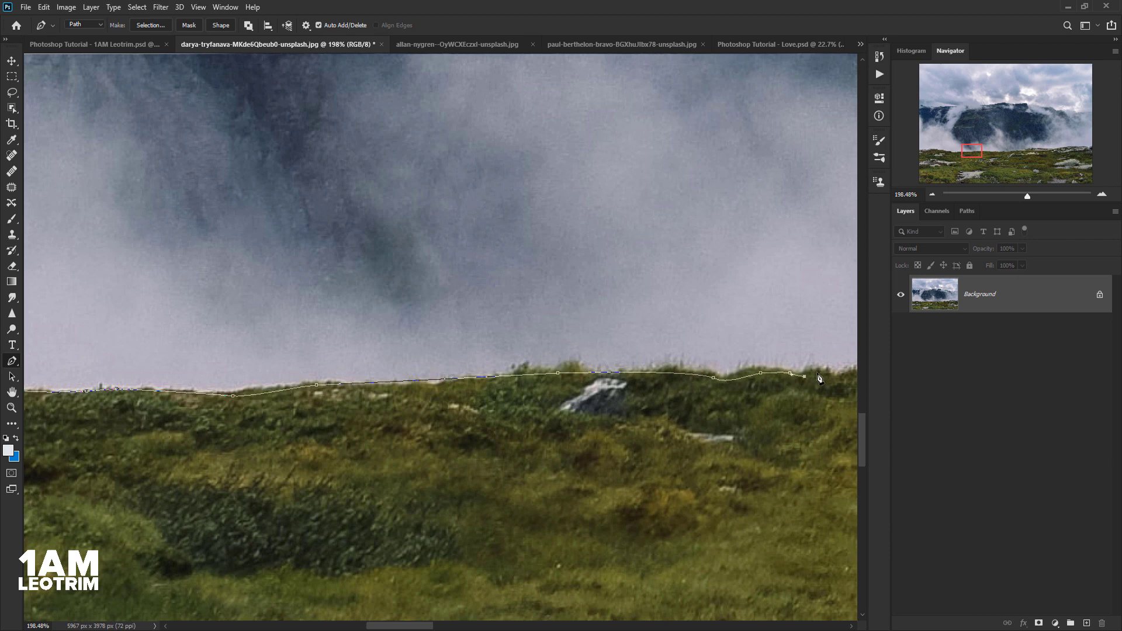
scroll(236, 383, up, 5)
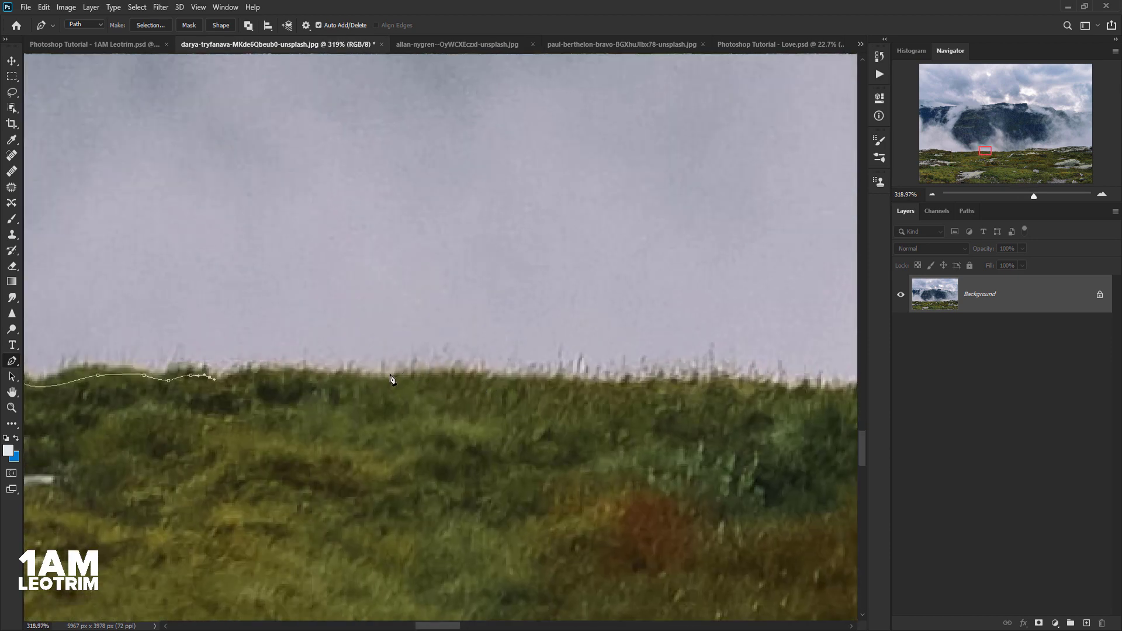
Extend the path rightwards with straight points along the grass line
click(271, 369)
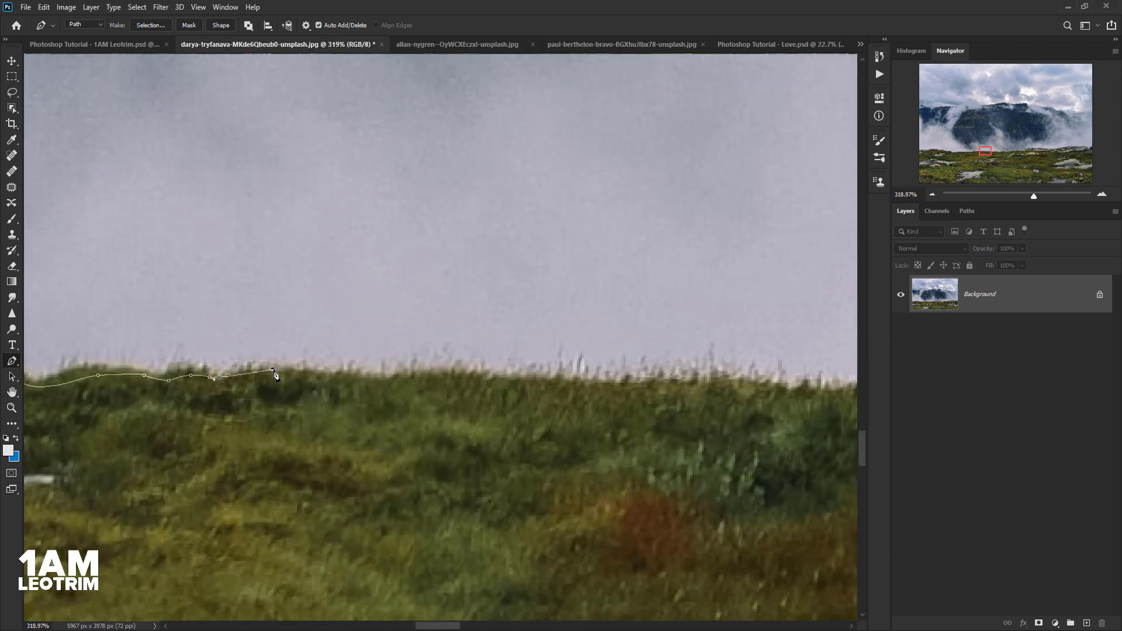
click(325, 377)
click(375, 380)
click(445, 379)
click(517, 384)
click(624, 388)
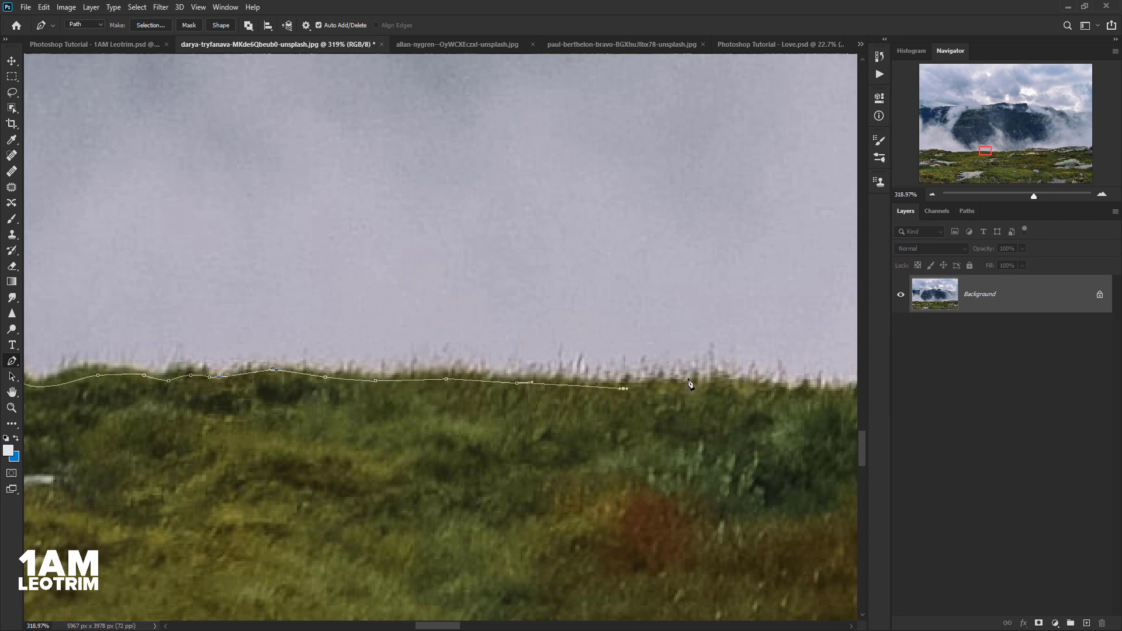
click(699, 390)
click(742, 391)
click(809, 393)
Continue placing points right along the next stretch of grass horizon
scroll(783, 395, down, 5)
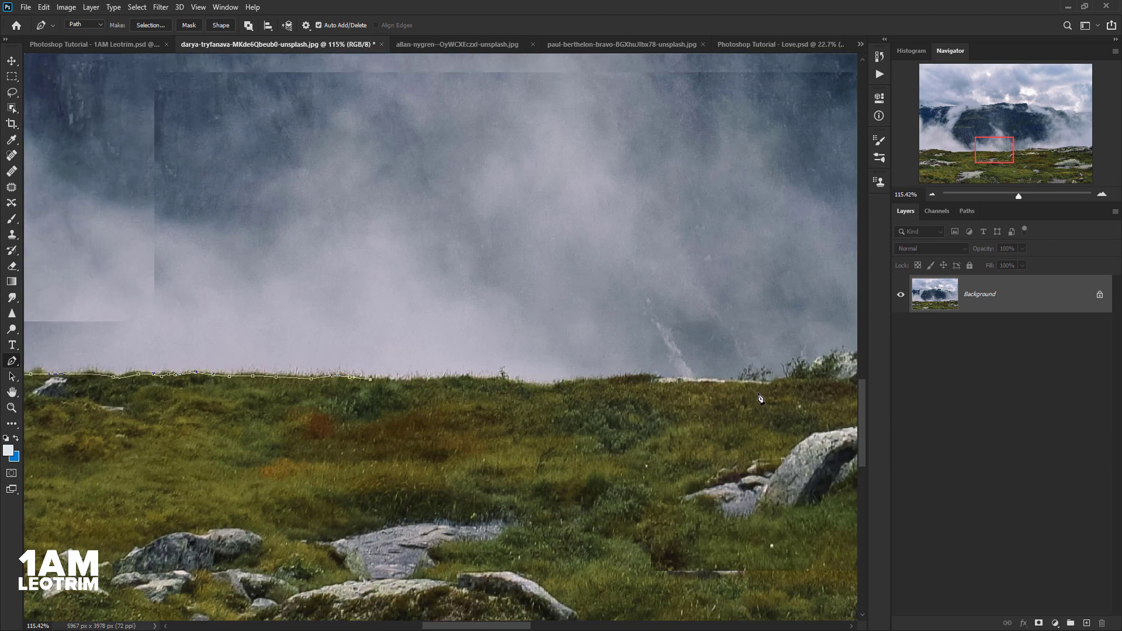
scroll(760, 398, up, 3)
scroll(266, 385, down, 2)
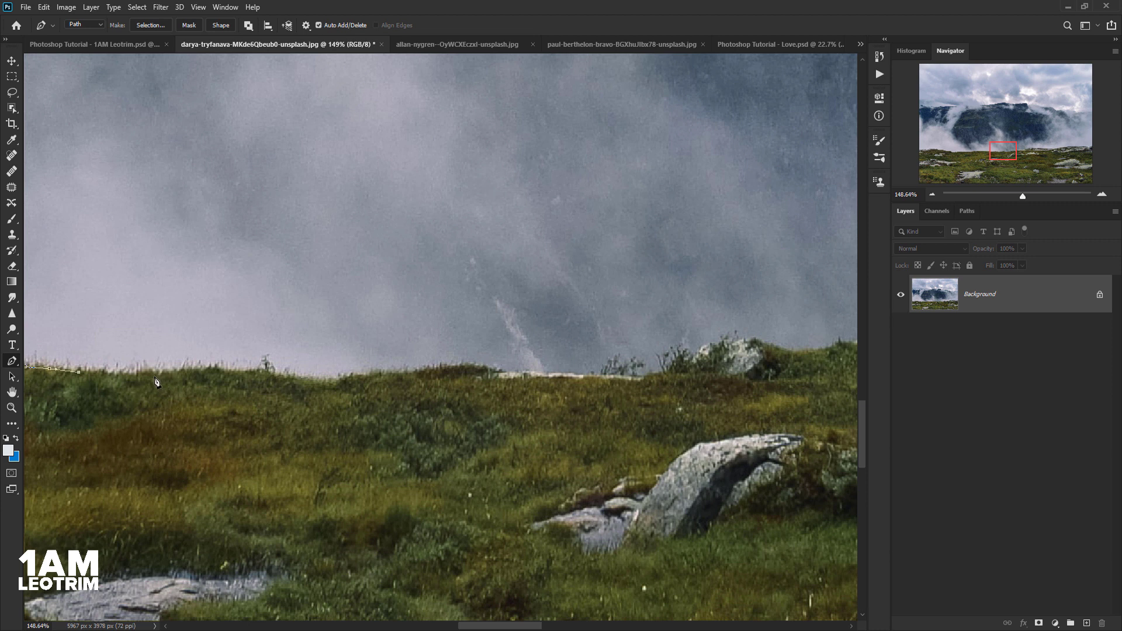
click(154, 373)
click(184, 371)
click(226, 371)
click(256, 374)
click(454, 366)
click(517, 373)
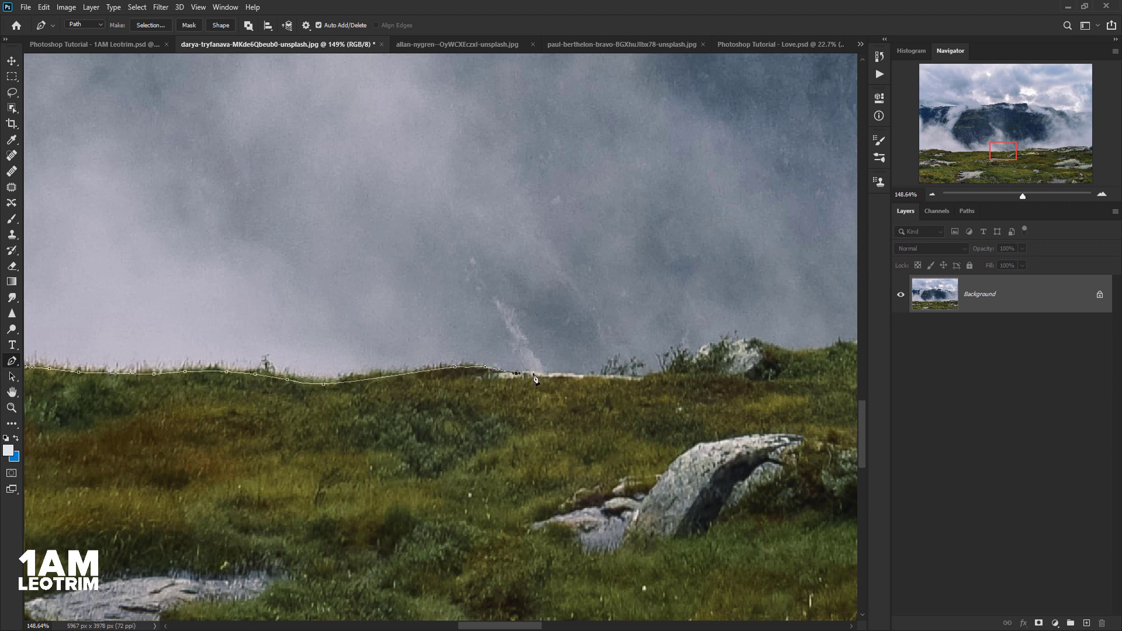
click(559, 373)
click(607, 373)
Carry the outline up the grassy slope and along the rocky horizon
scroll(462, 410, up, 5)
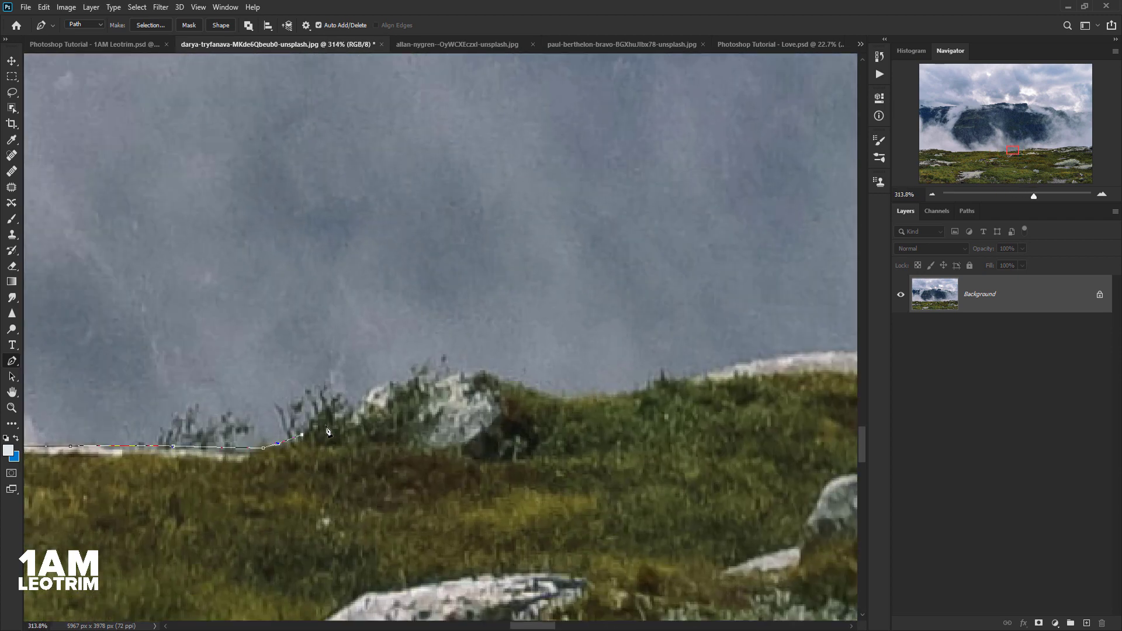
click(328, 424)
click(353, 418)
click(382, 389)
click(437, 383)
click(482, 372)
click(523, 387)
click(545, 388)
Follow the grass horizon with points and curves up the rising slope
click(591, 400)
click(627, 395)
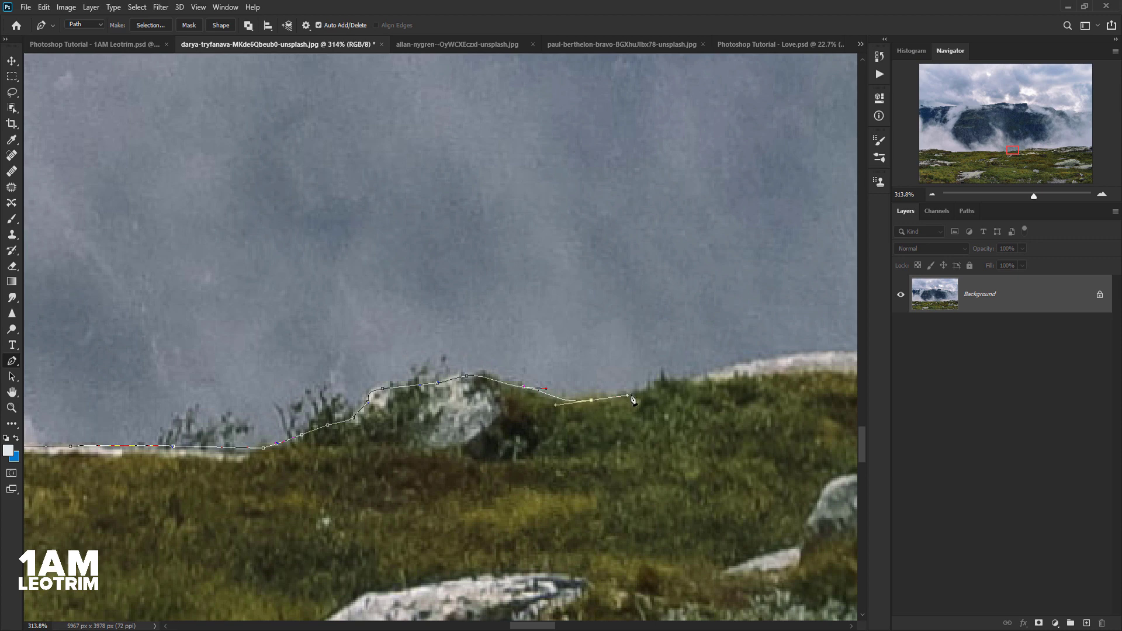
click(658, 385)
click(669, 381)
scroll(150, 426, down, 5)
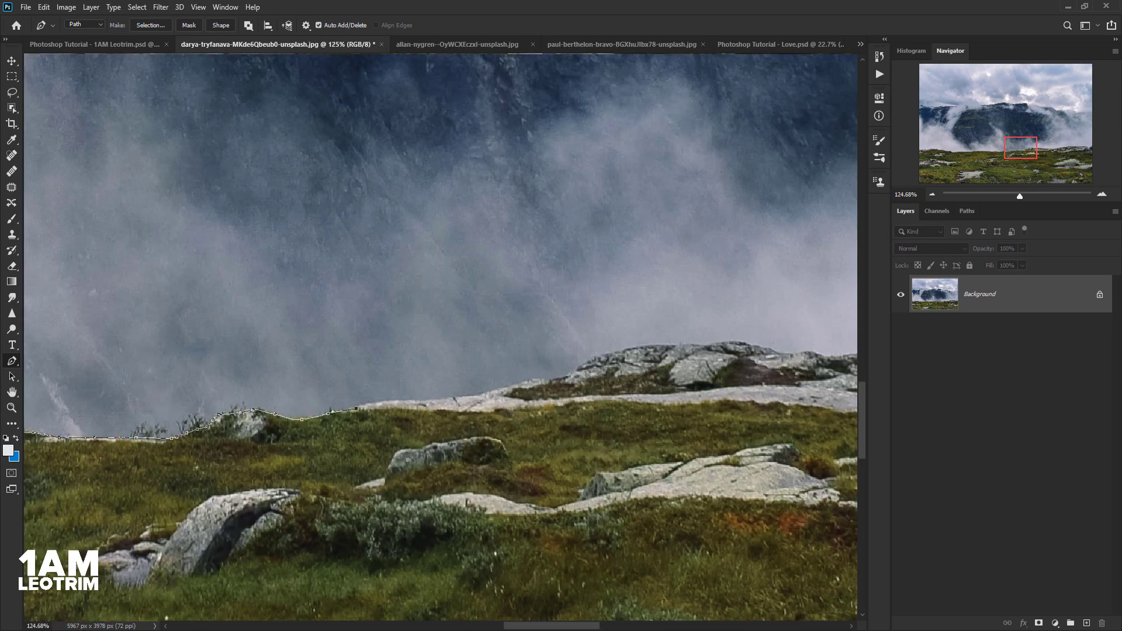
scroll(415, 403, up, 5)
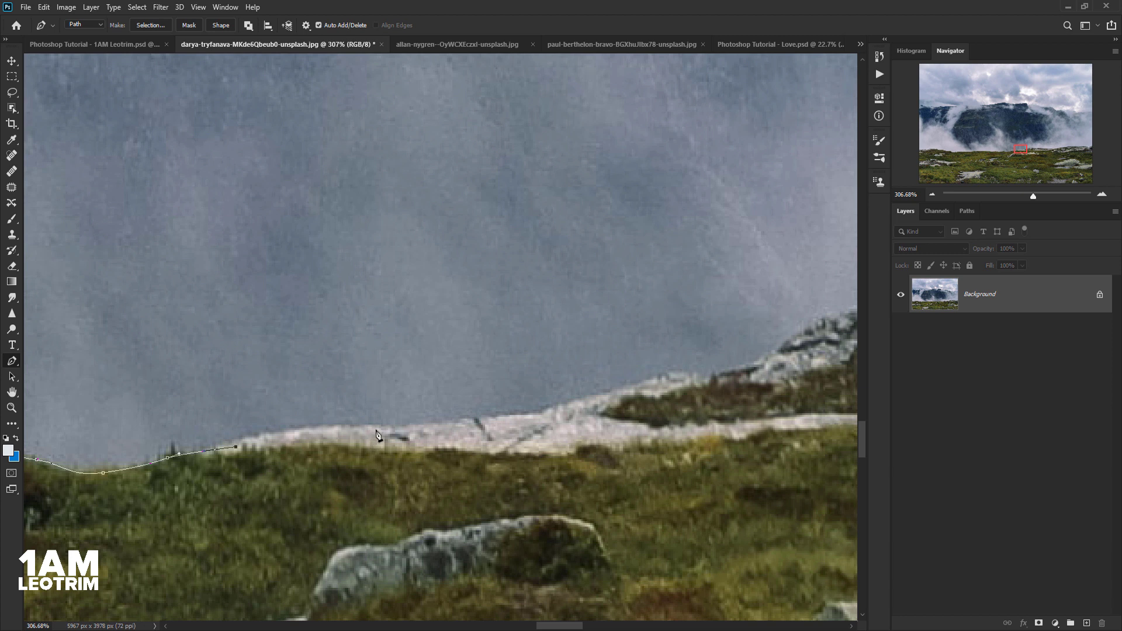
drag(377, 430, 410, 432)
drag(525, 419, 548, 414)
drag(697, 375, 725, 373)
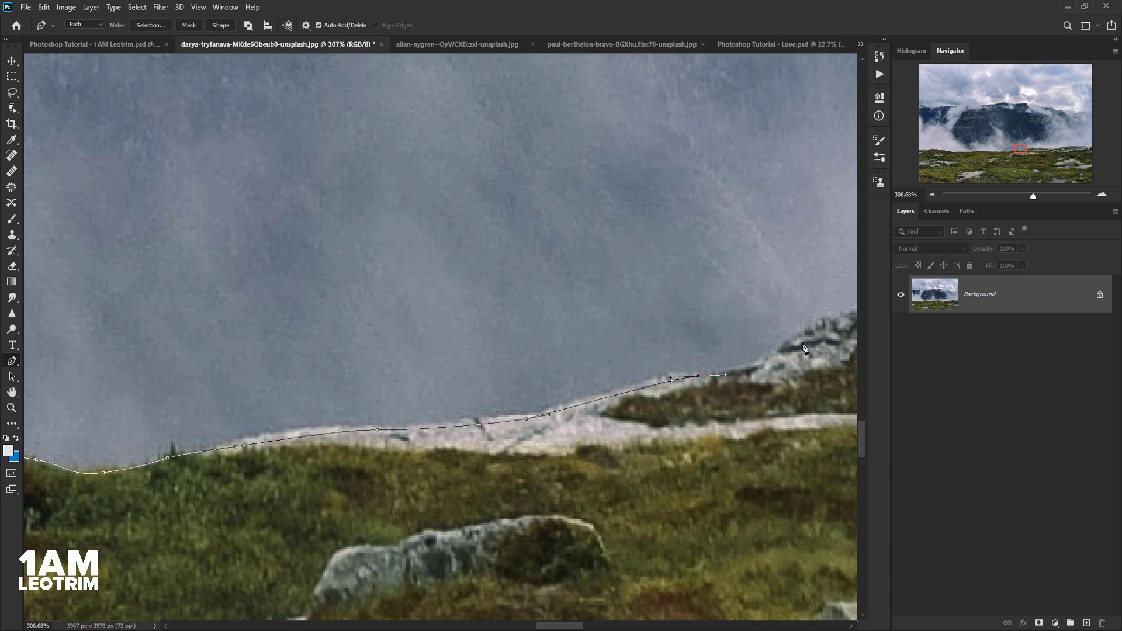
Trace the top of the ridge with smooth curved and straight points
scroll(734, 299, down, 5)
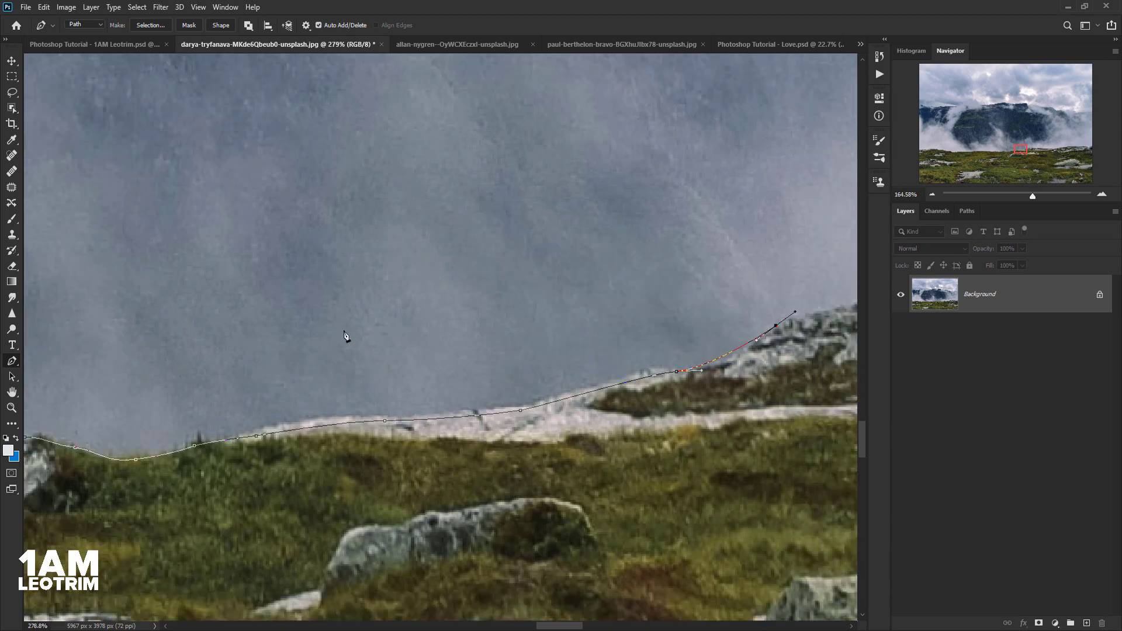
scroll(734, 299, up, 5)
drag(362, 347, 404, 342)
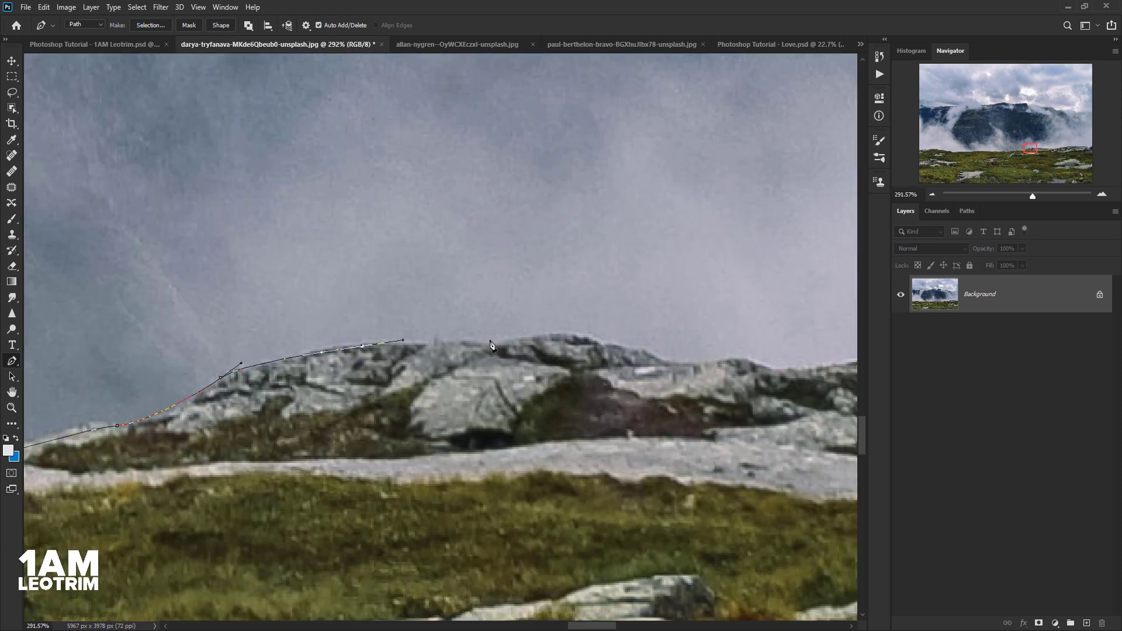
drag(474, 346, 496, 343)
drag(583, 339, 605, 349)
click(644, 353)
click(677, 364)
click(728, 360)
Extend the outline farther along the ridge edge
scroll(775, 373, down, 2)
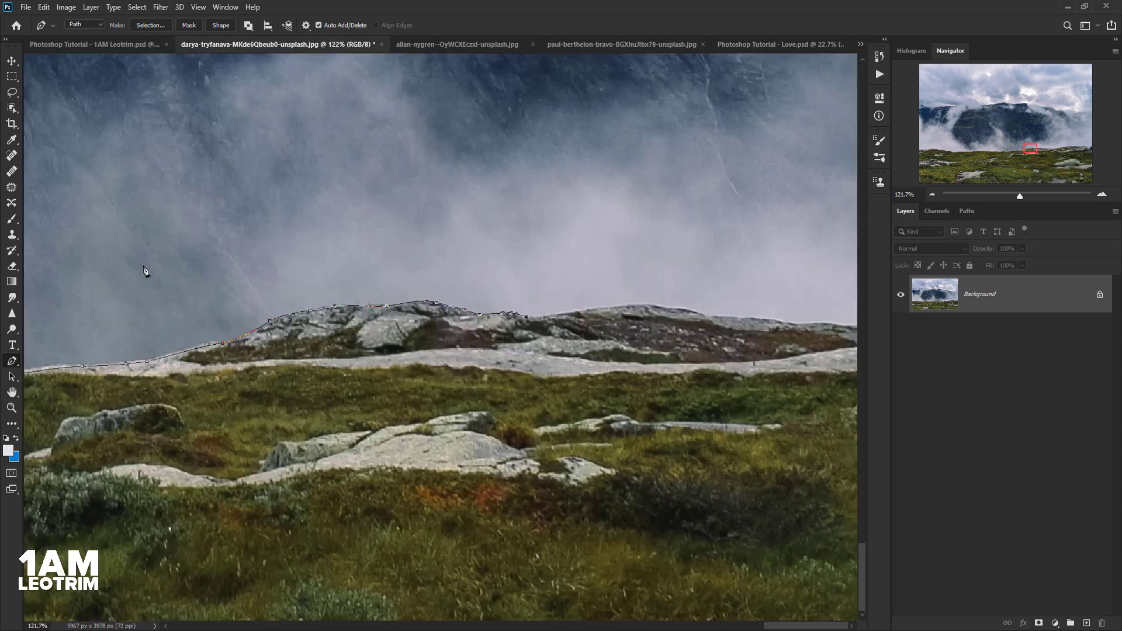
scroll(646, 280, up, 4)
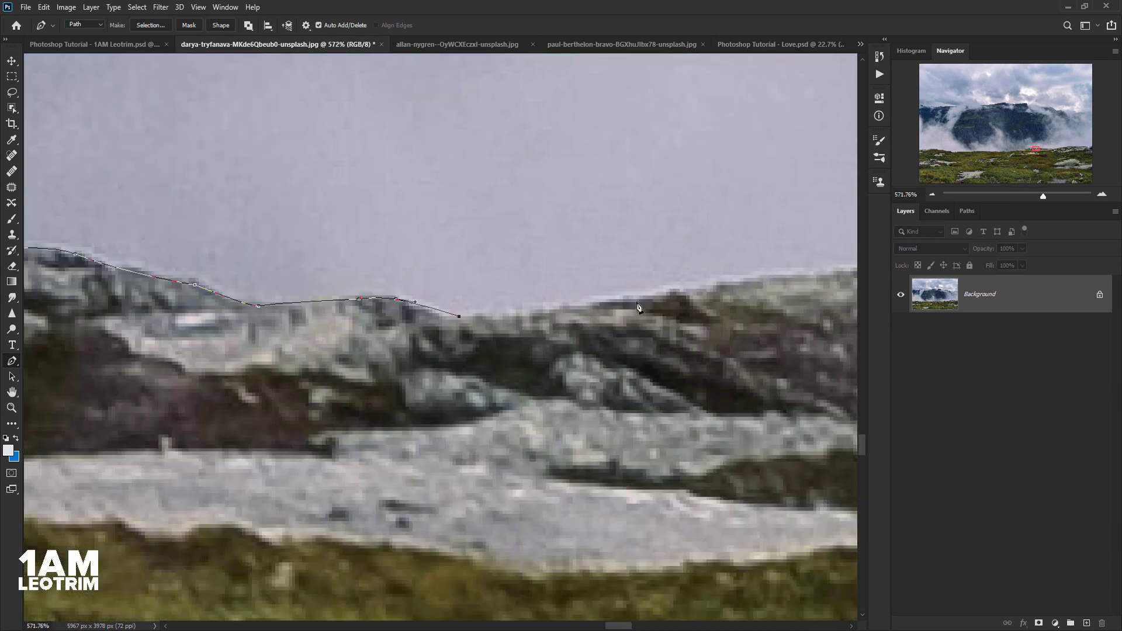
click(640, 299)
click(792, 278)
scroll(409, 301, down, 5)
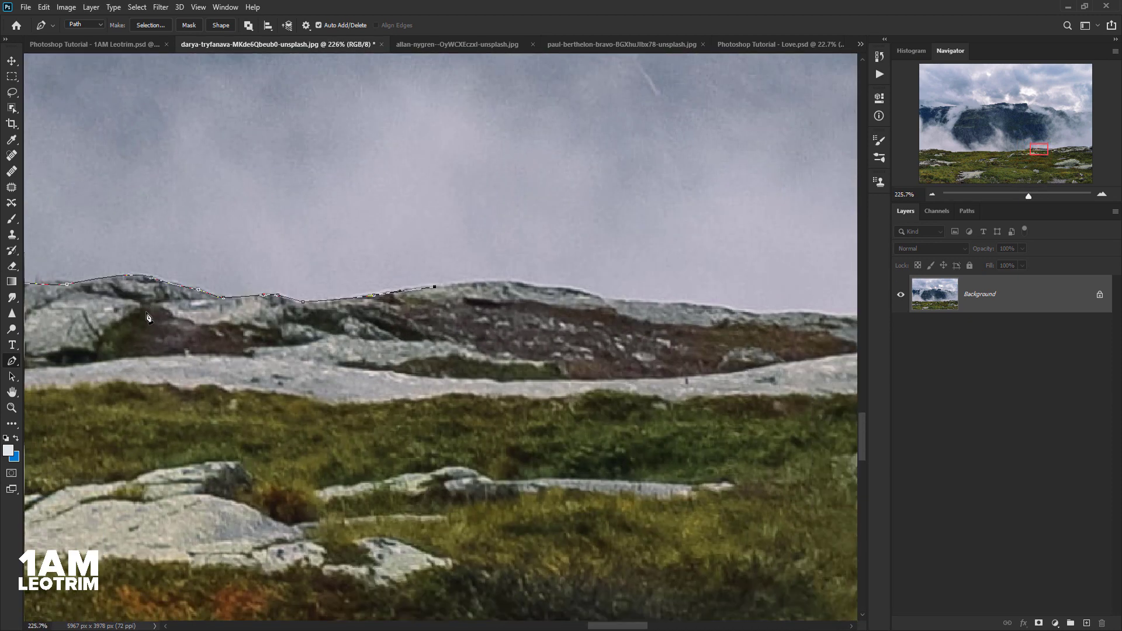
scroll(444, 288, up, 4)
Shape the outline along the ridge top with curved points
drag(476, 315, 516, 321)
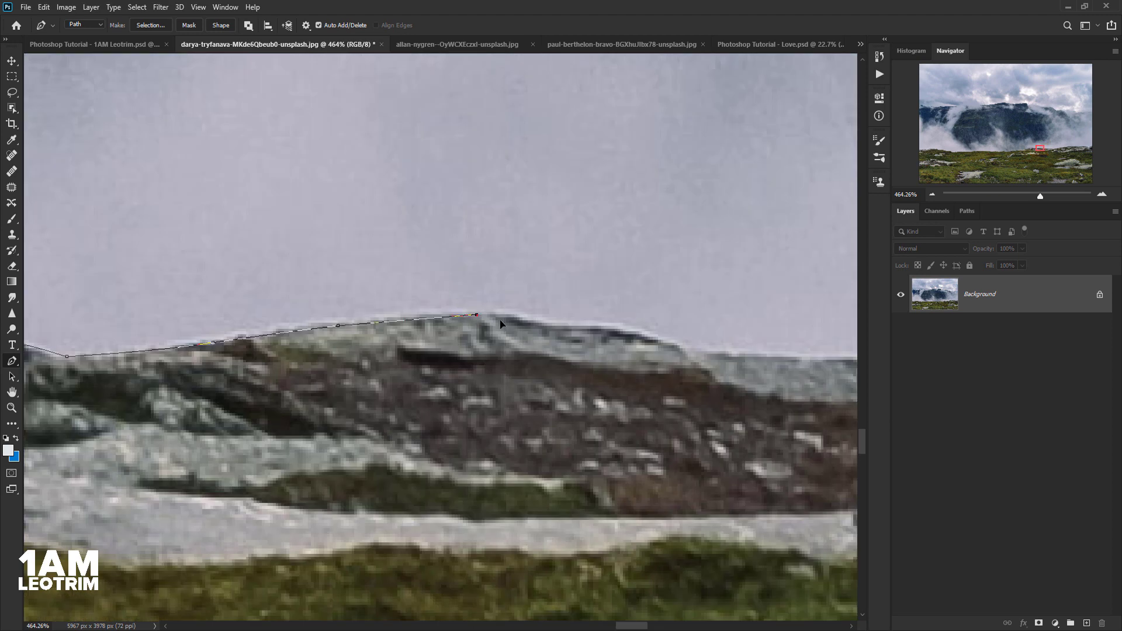
click(599, 331)
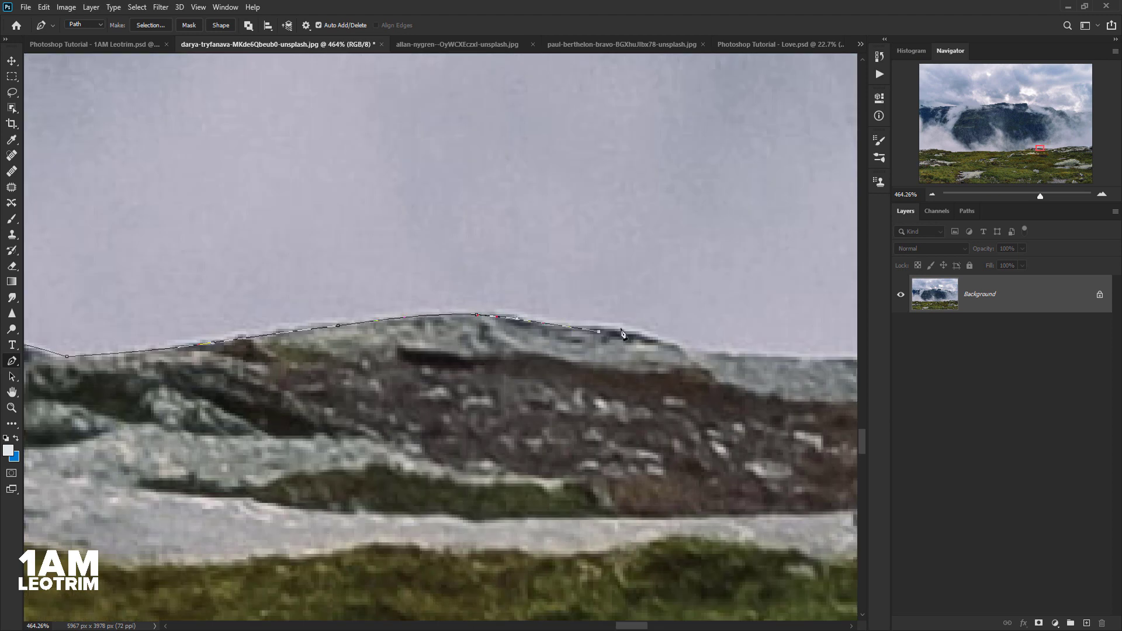
click(673, 344)
drag(707, 351, 717, 353)
scroll(393, 286, down, 2)
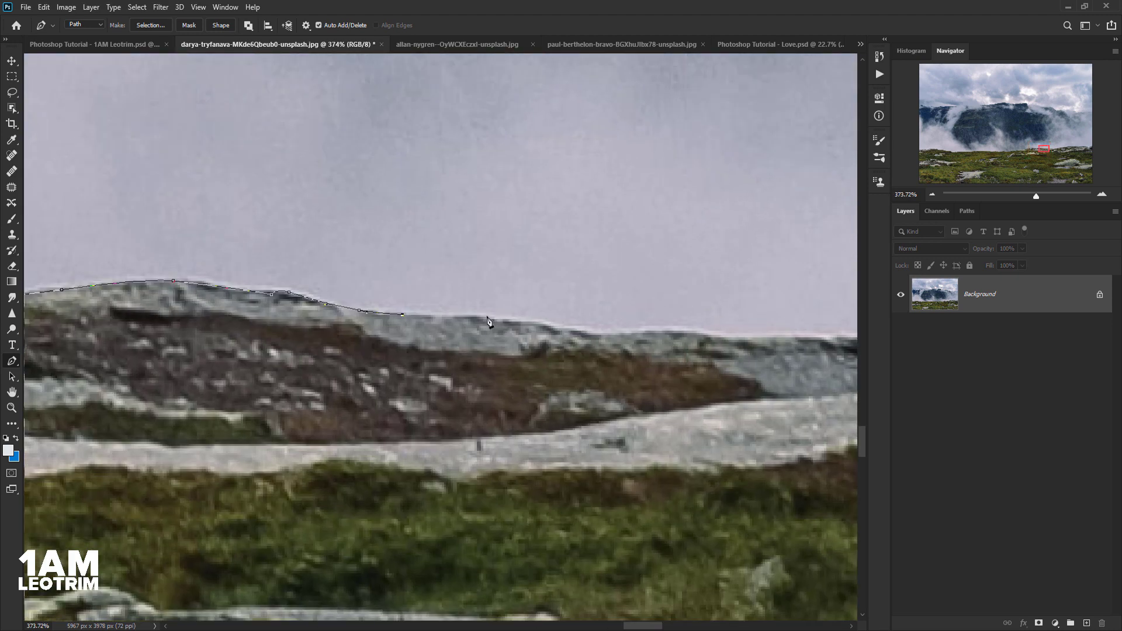
click(484, 319)
drag(551, 330, 561, 331)
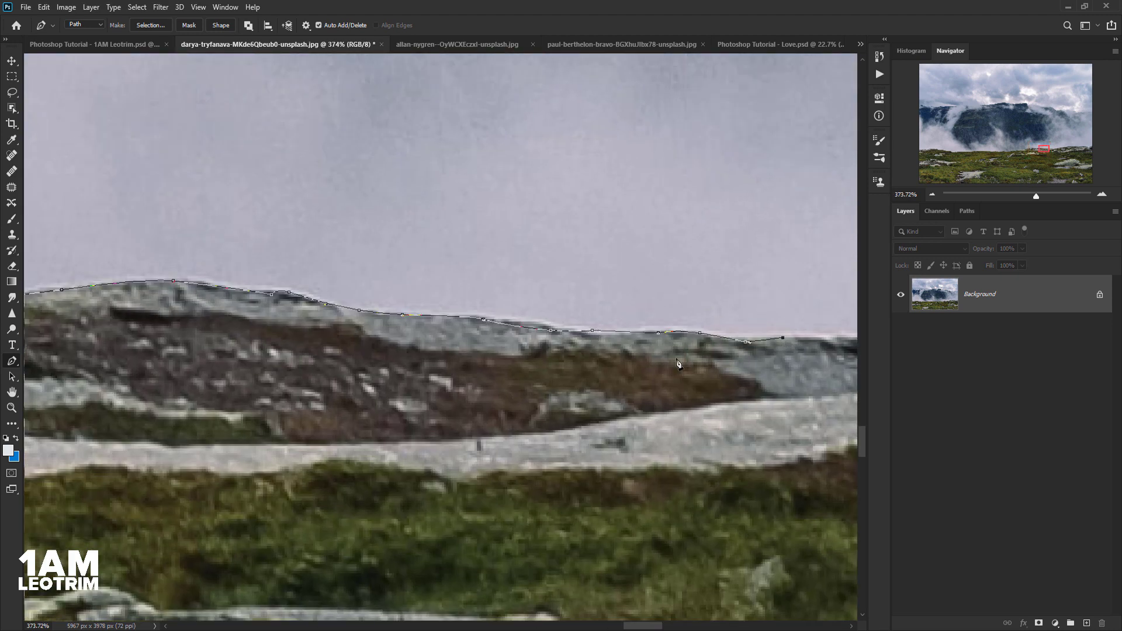
Continue the outline up the slope to its upper edge, then zoom out to view the landscape
scroll(526, 332, down, 10)
scroll(387, 321, up, 3)
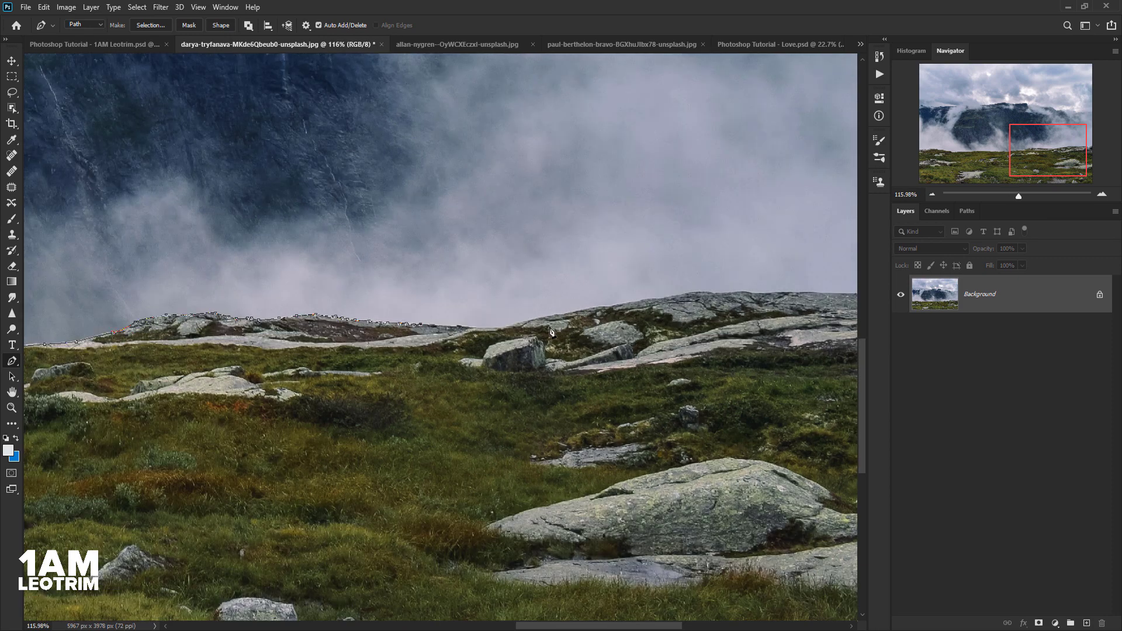
scroll(495, 348, up, 2)
scroll(495, 349, up, 1)
click(251, 357)
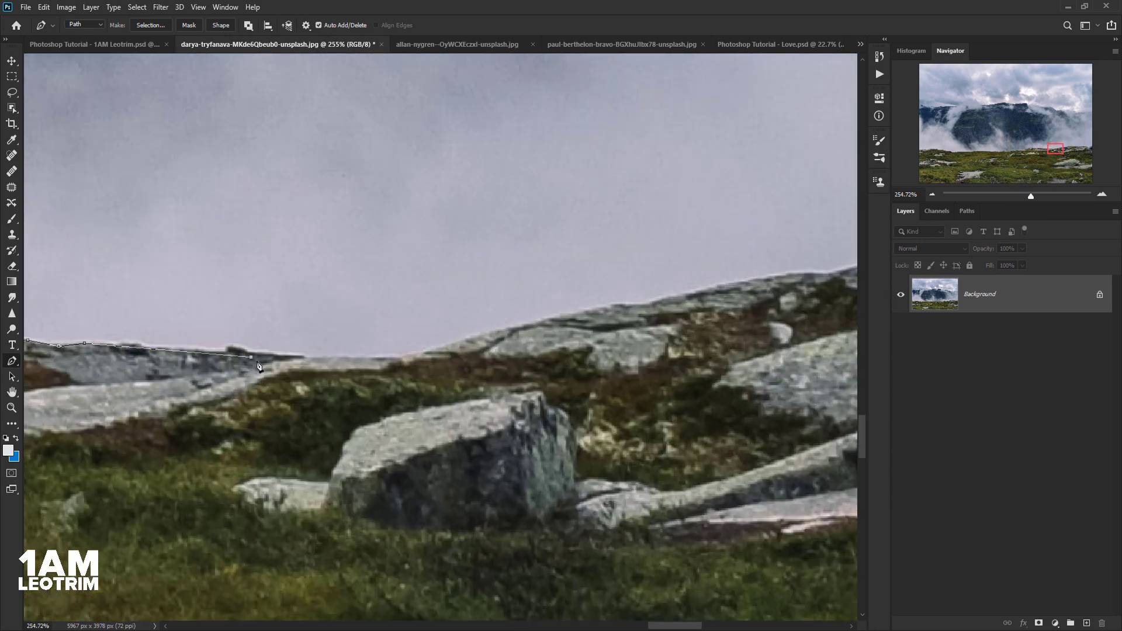
click(327, 360)
drag(444, 354, 472, 346)
drag(621, 309, 642, 304)
click(738, 285)
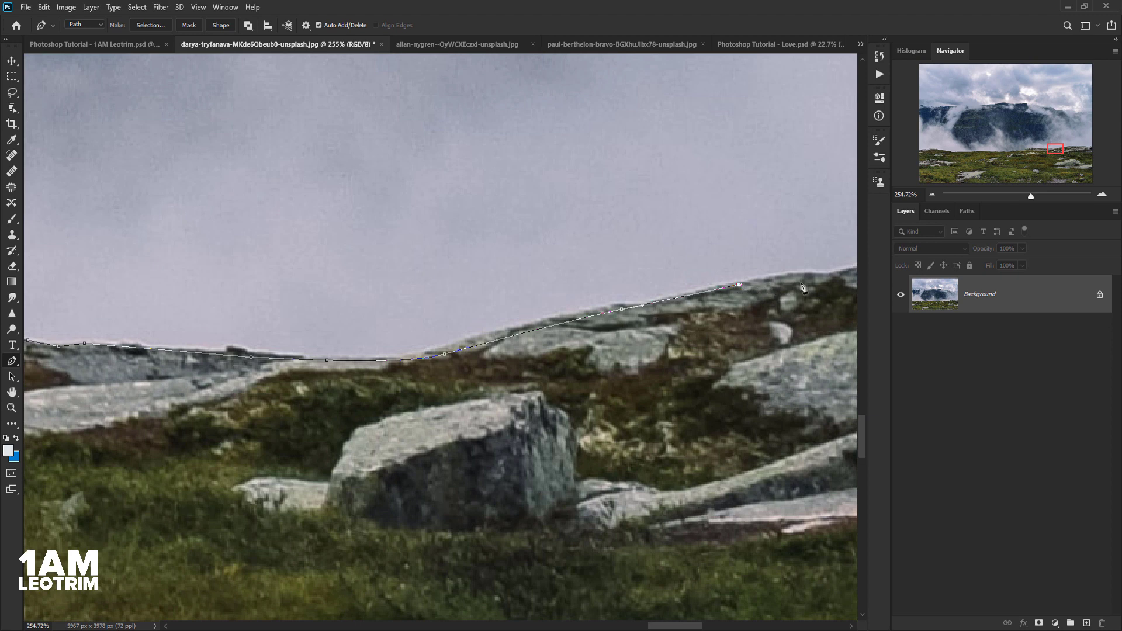
drag(816, 281, 467, 313)
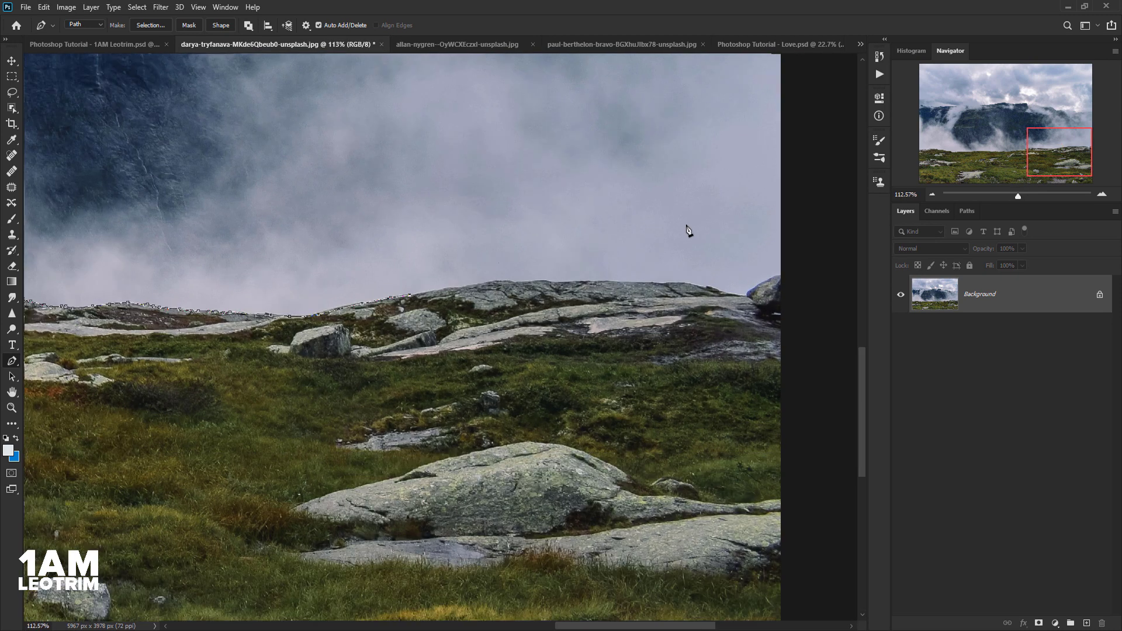
scroll(145, 391, up, 3)
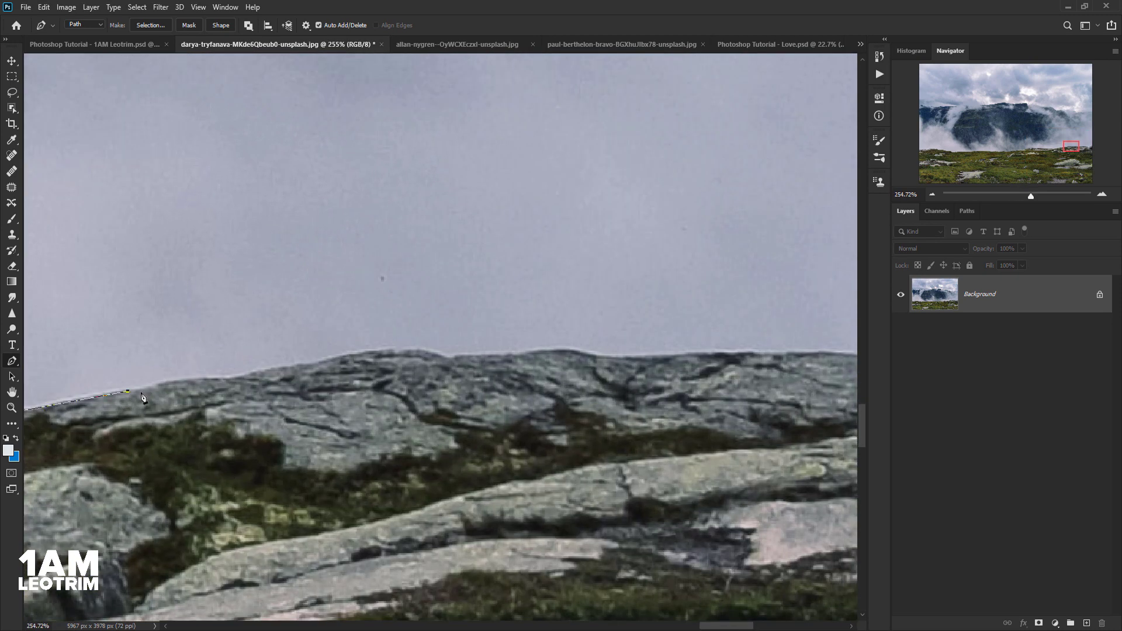
Trace the pen outline rightward along the lower rocky ridge
click(166, 386)
click(193, 380)
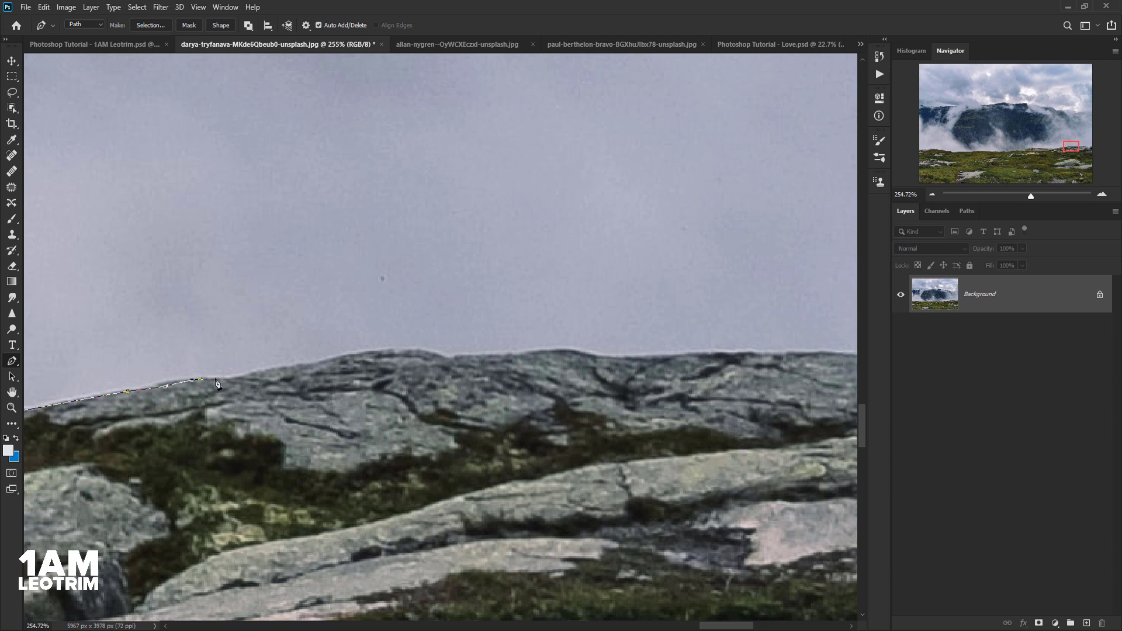
click(286, 366)
click(295, 363)
click(311, 361)
click(320, 359)
click(458, 355)
click(467, 355)
click(477, 356)
click(485, 355)
click(492, 357)
click(594, 355)
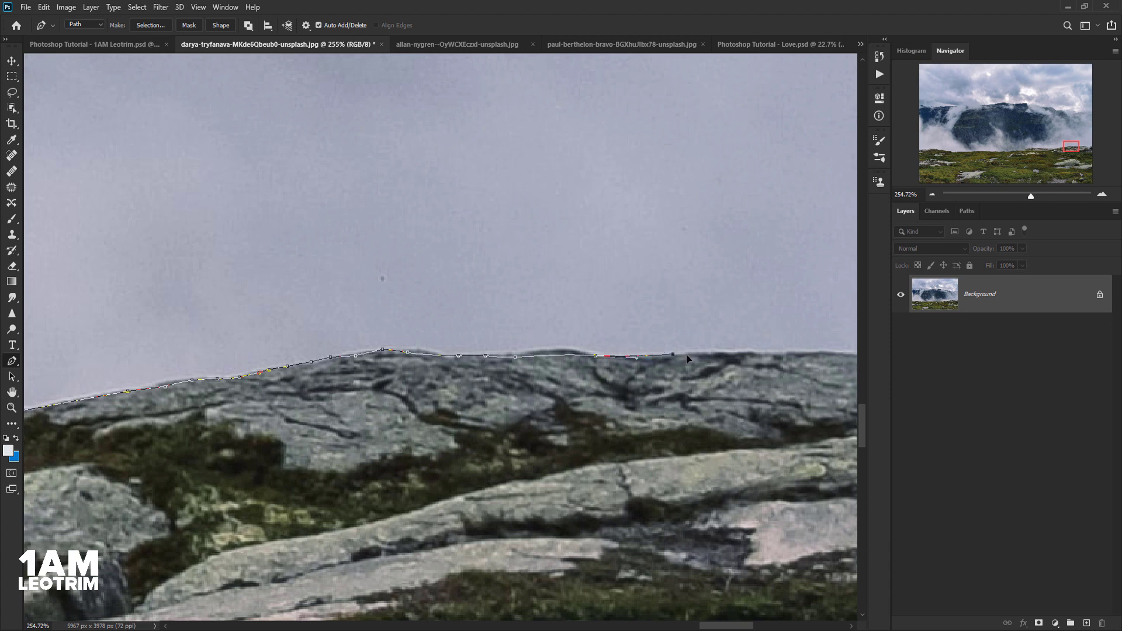
scroll(377, 292, down, 3)
scroll(484, 289, up, 1)
Add pen anchors along the ridge top toward its far right end
click(484, 289)
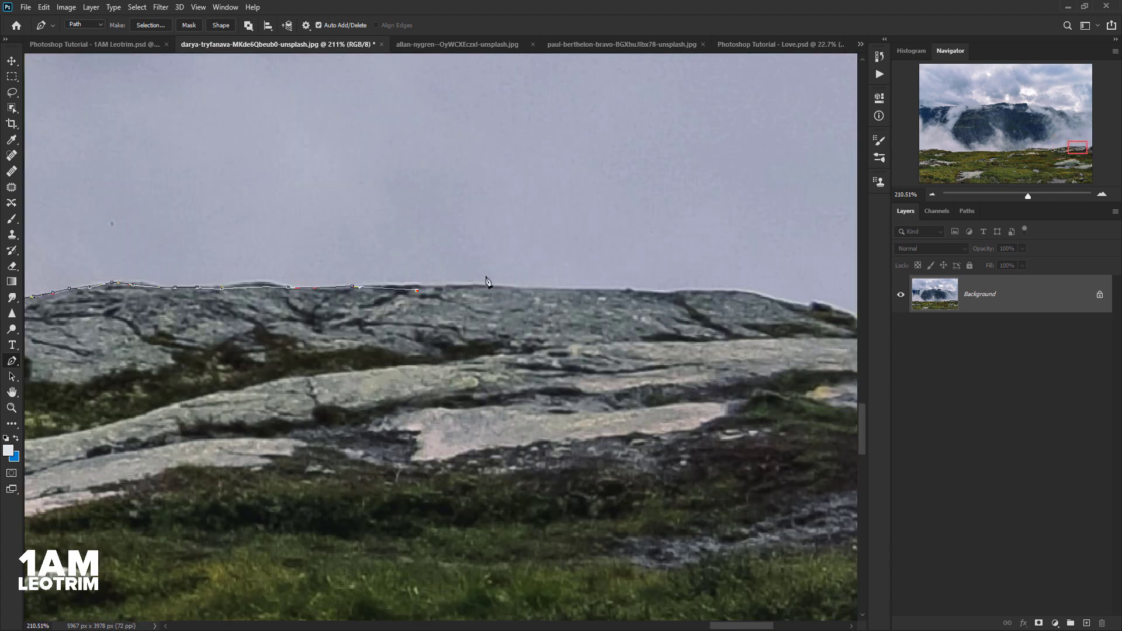
click(530, 287)
click(640, 293)
click(707, 291)
click(784, 305)
scroll(784, 305, up, 2)
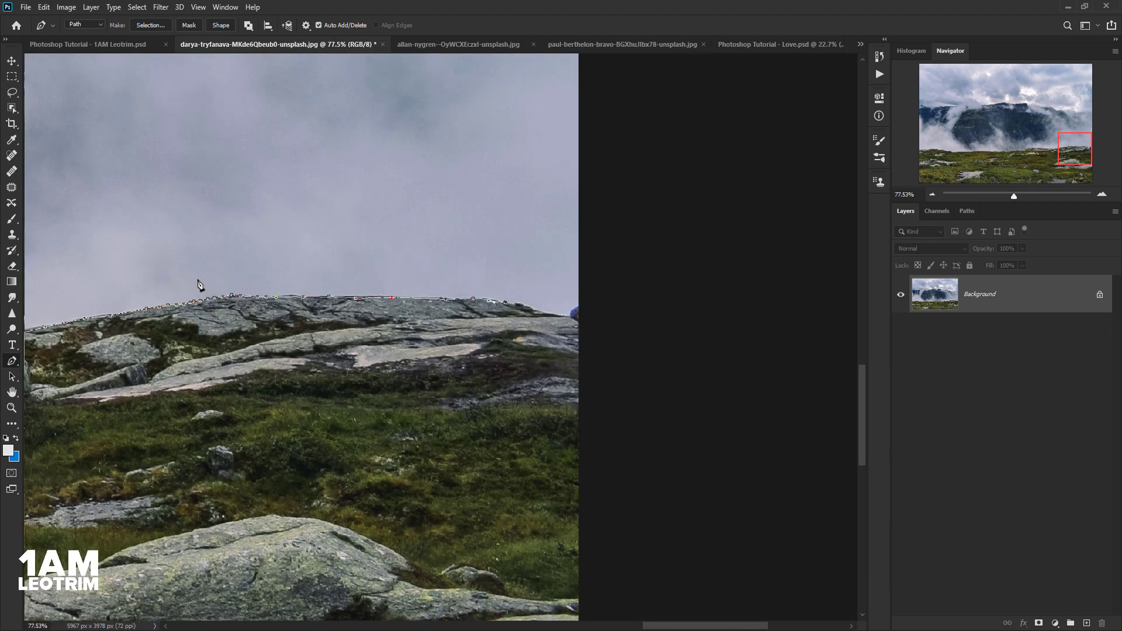
scroll(308, 352, up, 1)
scroll(307, 352, up, 1)
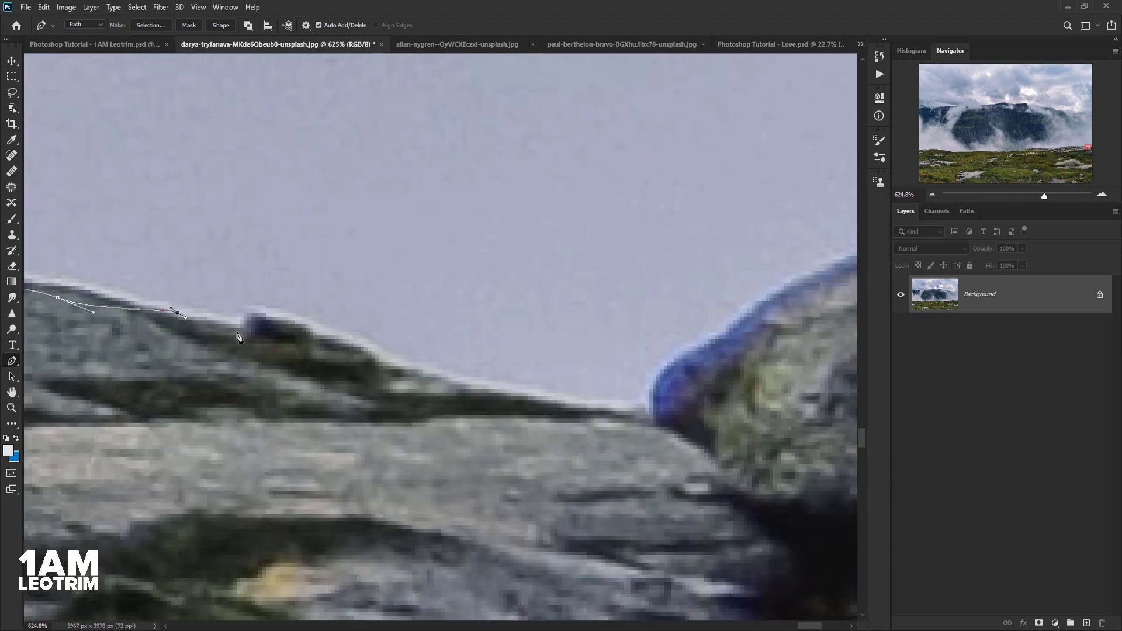
Curve the path down into the ridge dip and up the boulder's edge
click(236, 332)
click(302, 324)
click(356, 357)
click(498, 393)
click(620, 412)
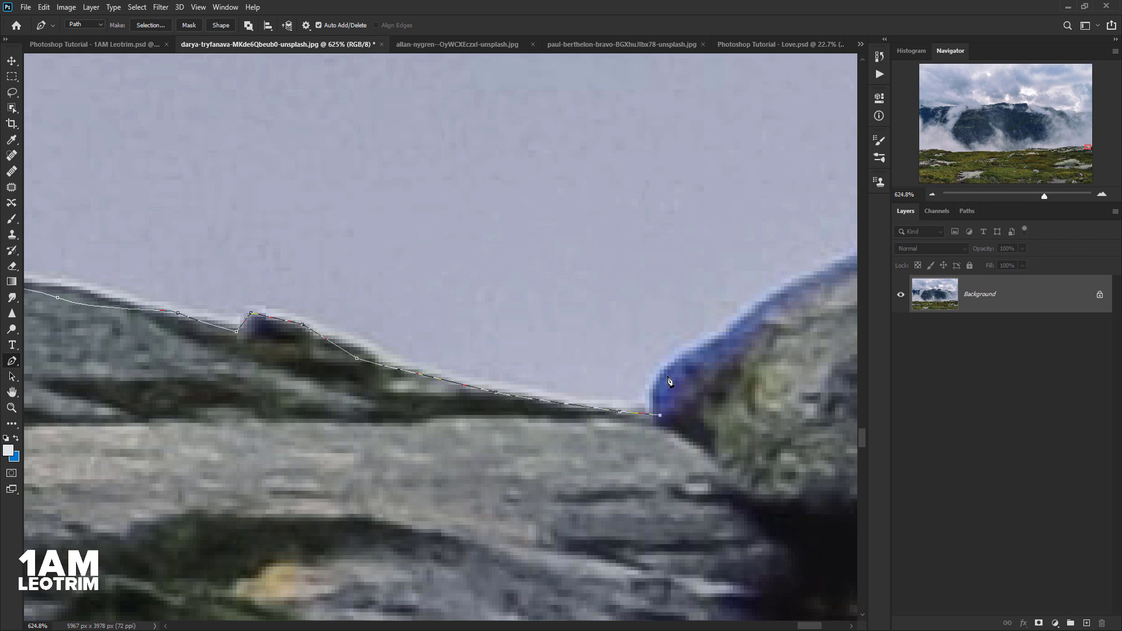
drag(667, 373, 687, 359)
click(736, 329)
scroll(689, 275, down, 3)
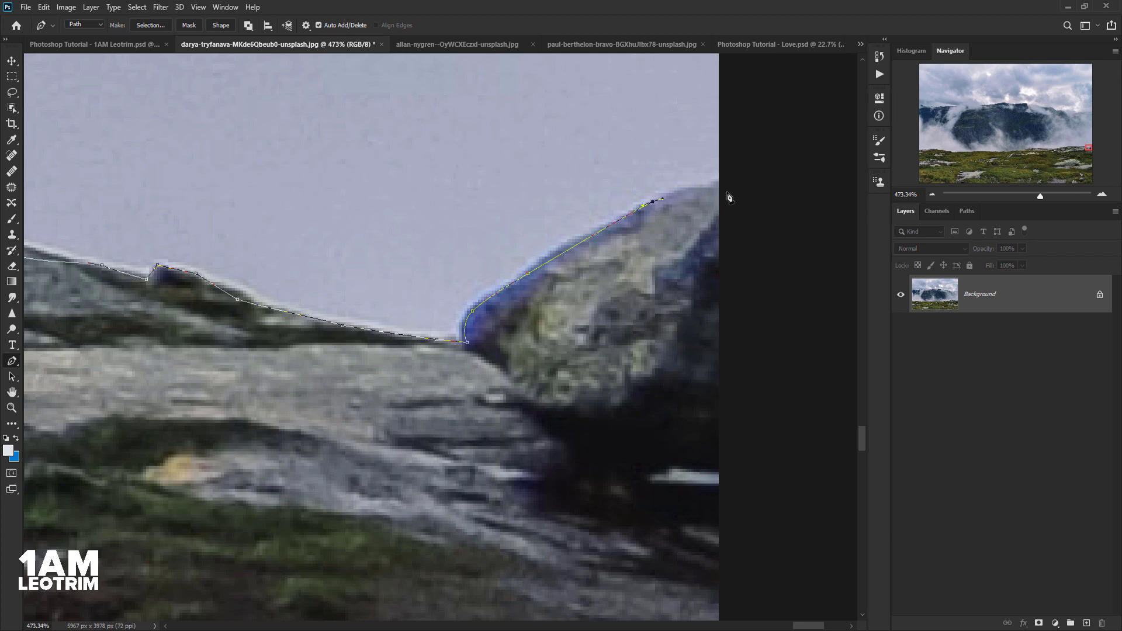
scroll(757, 257, down, 10)
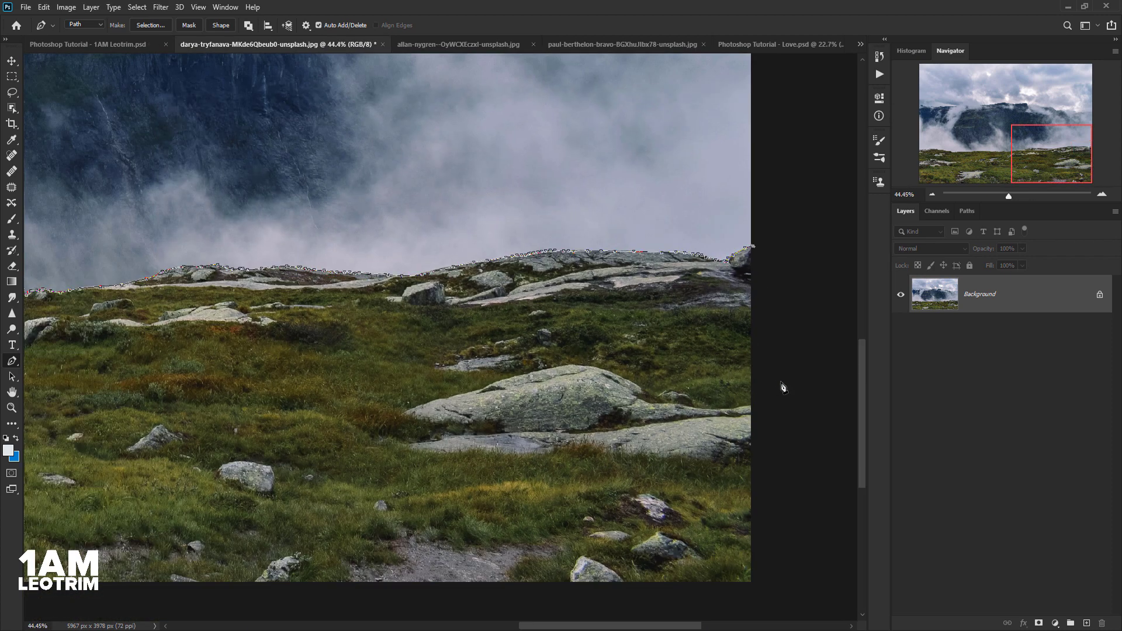
Close the outline around the landscape photo's right, bottom and left sides
click(776, 388)
scroll(774, 432, down, 6)
click(780, 463)
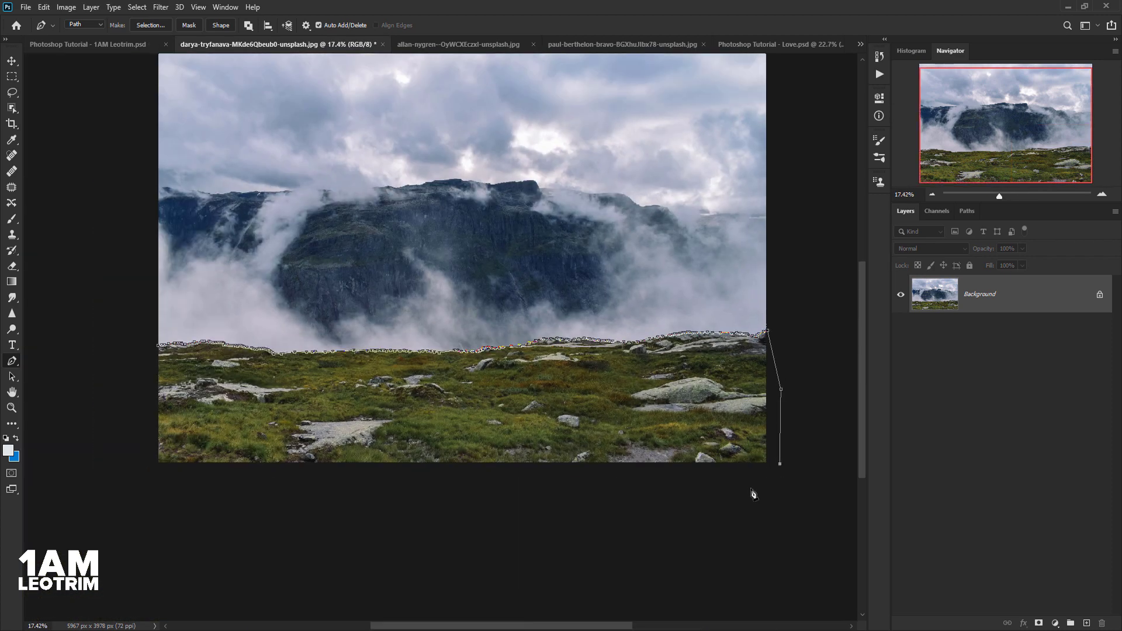
click(723, 519)
click(309, 508)
click(105, 492)
click(97, 360)
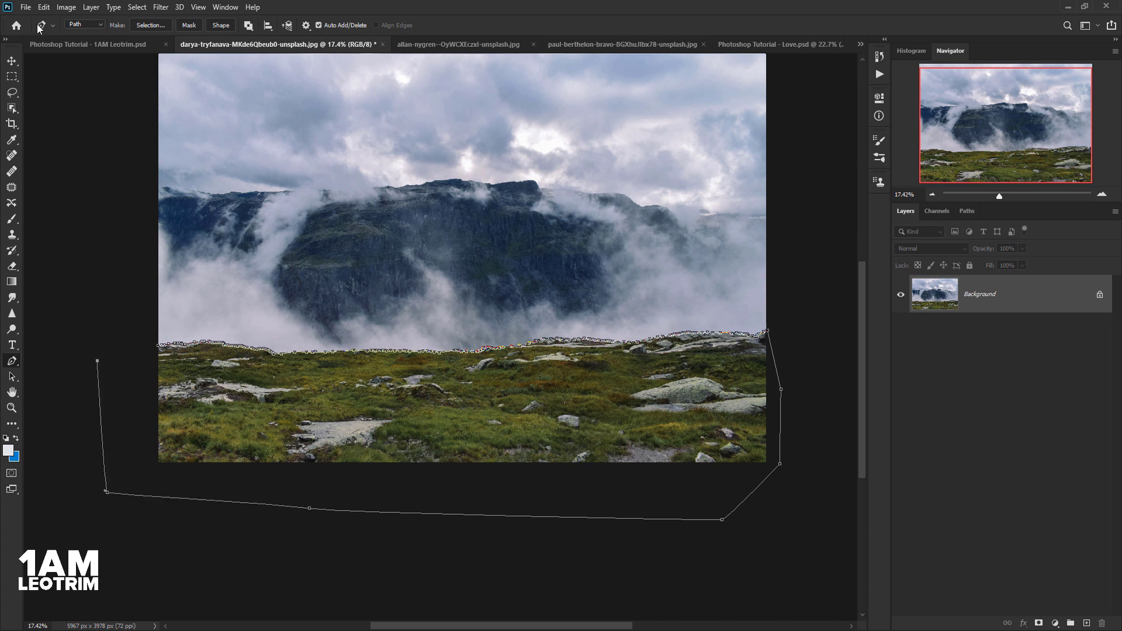
Convert the closed path to a selection and copy the grassy ground
click(148, 26)
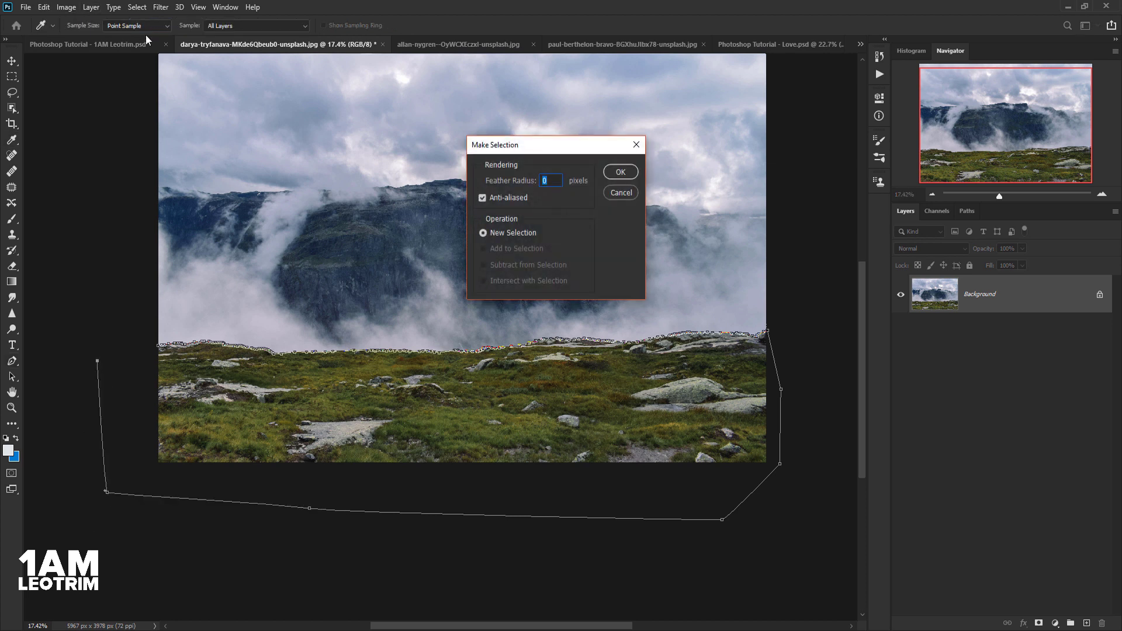
key(Return)
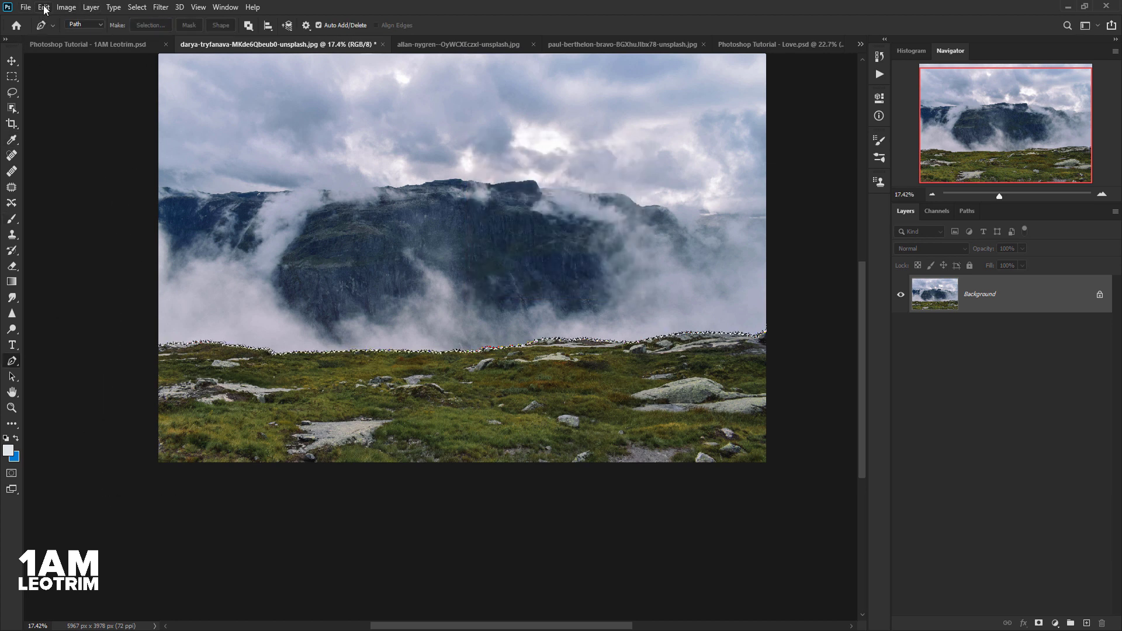
click(44, 7)
click(54, 91)
Paste the grassy landscape in place into the composite document
click(88, 44)
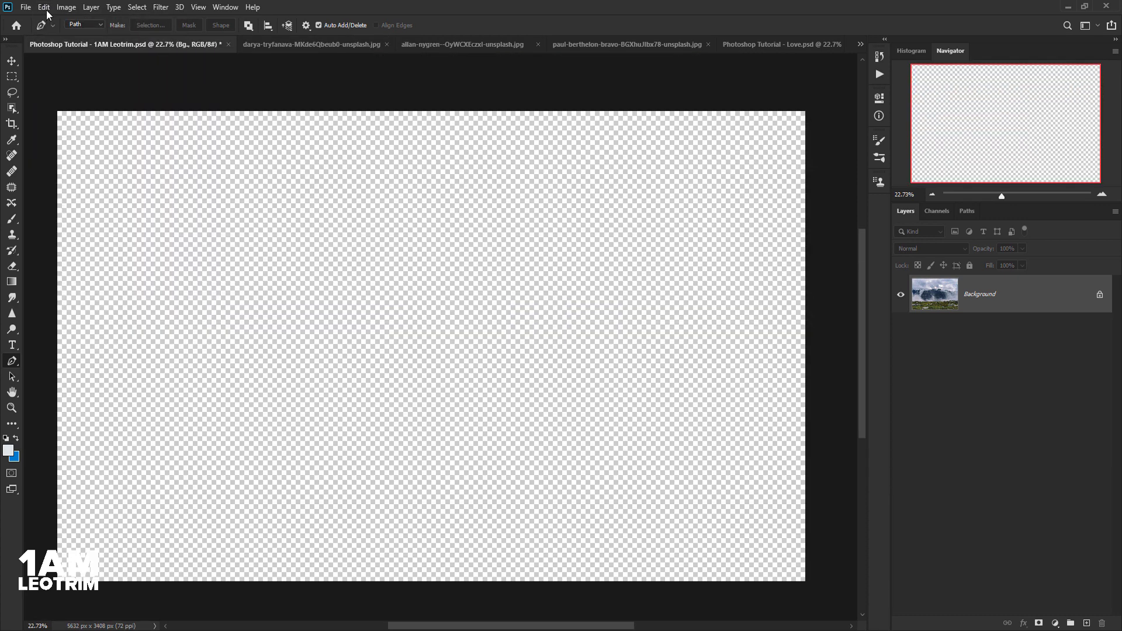
click(44, 7)
click(216, 126)
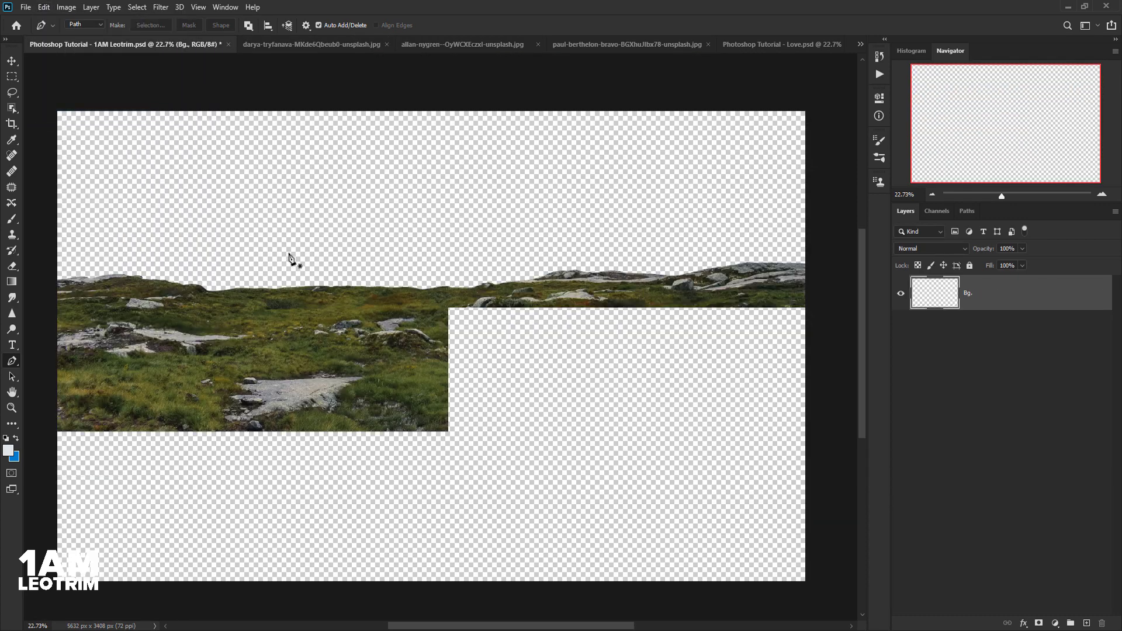
Scale the landscape to 106.48% and set it along the canvas bottom
click(12, 61)
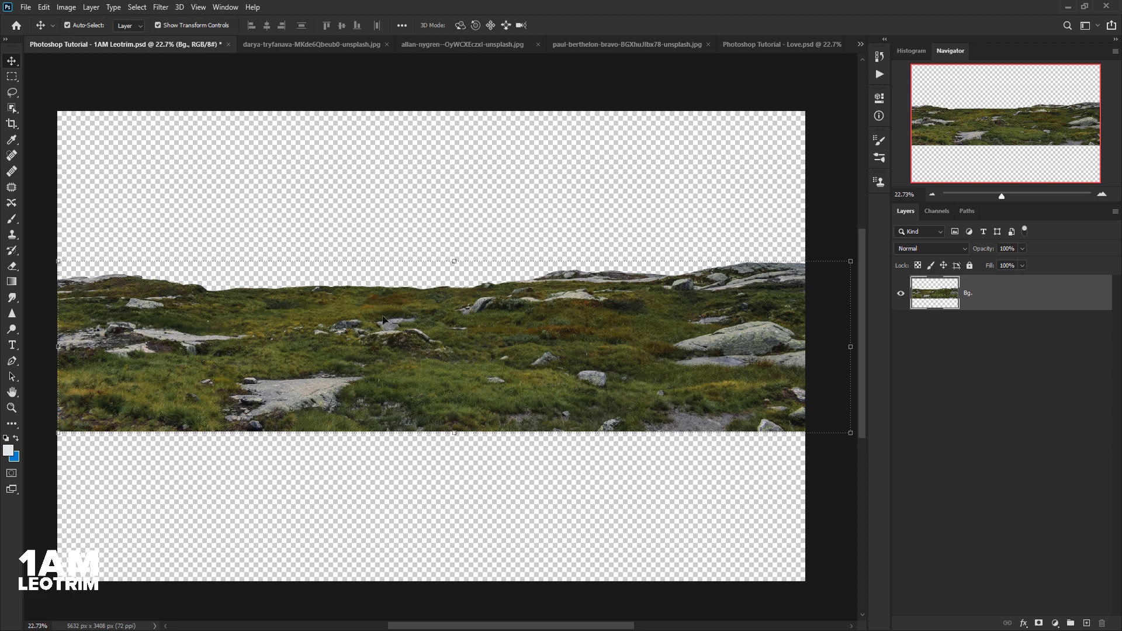
scroll(389, 323, down, 1)
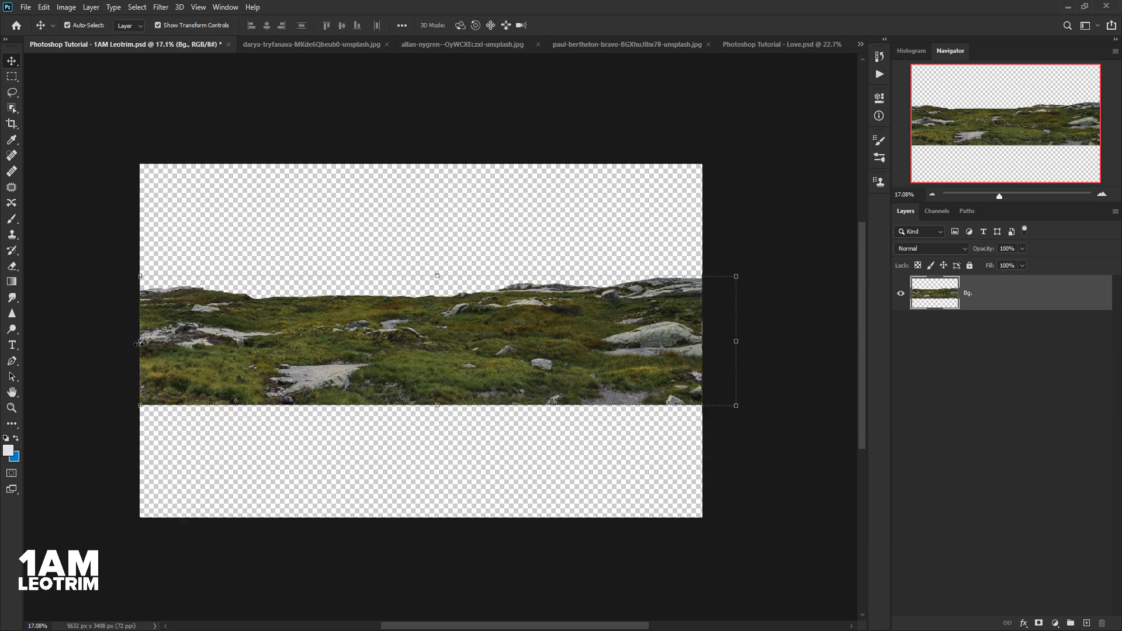
drag(139, 343, 100, 344)
mouse_move(274, 371)
mouse_down()
mouse_move(298, 484)
mouse_move(297, 472)
mouse_up()
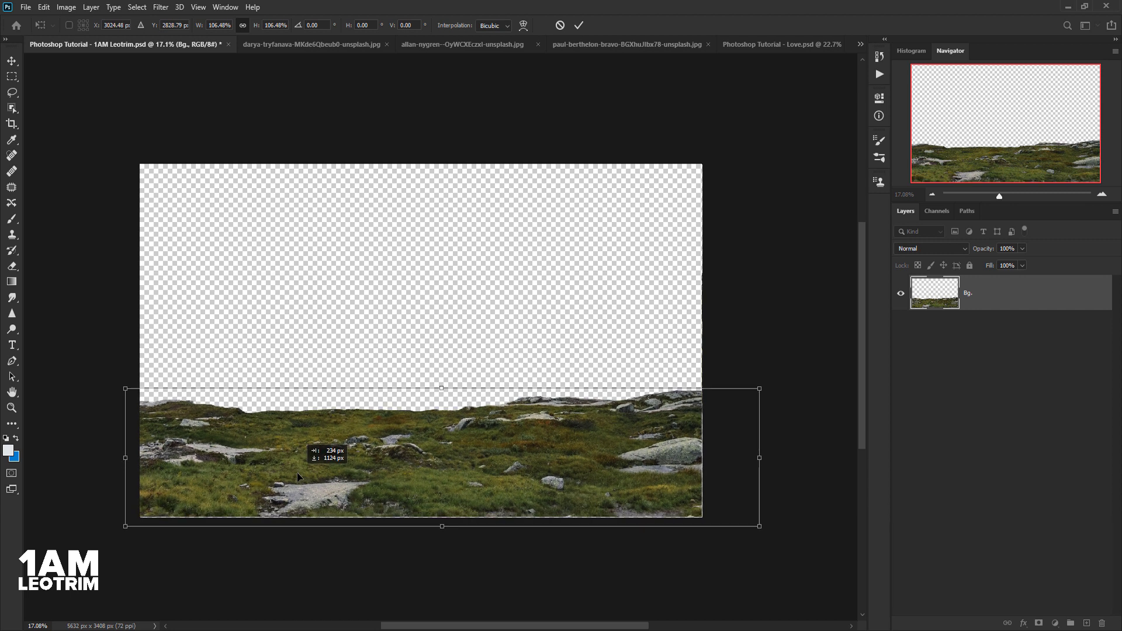
key(Return)
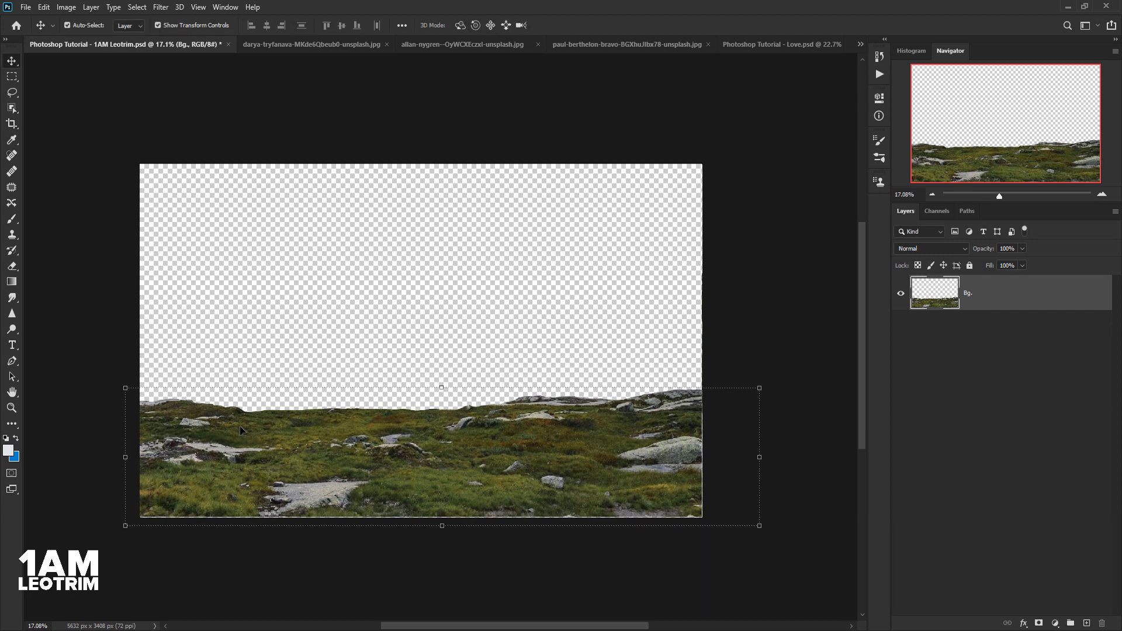
click(97, 307)
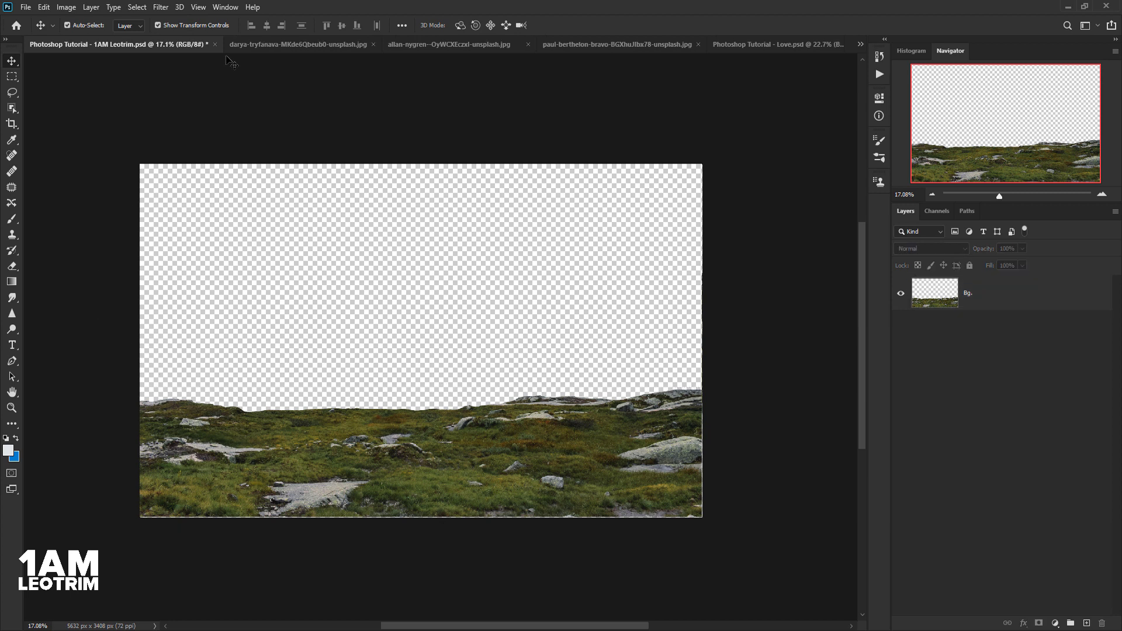
click(240, 45)
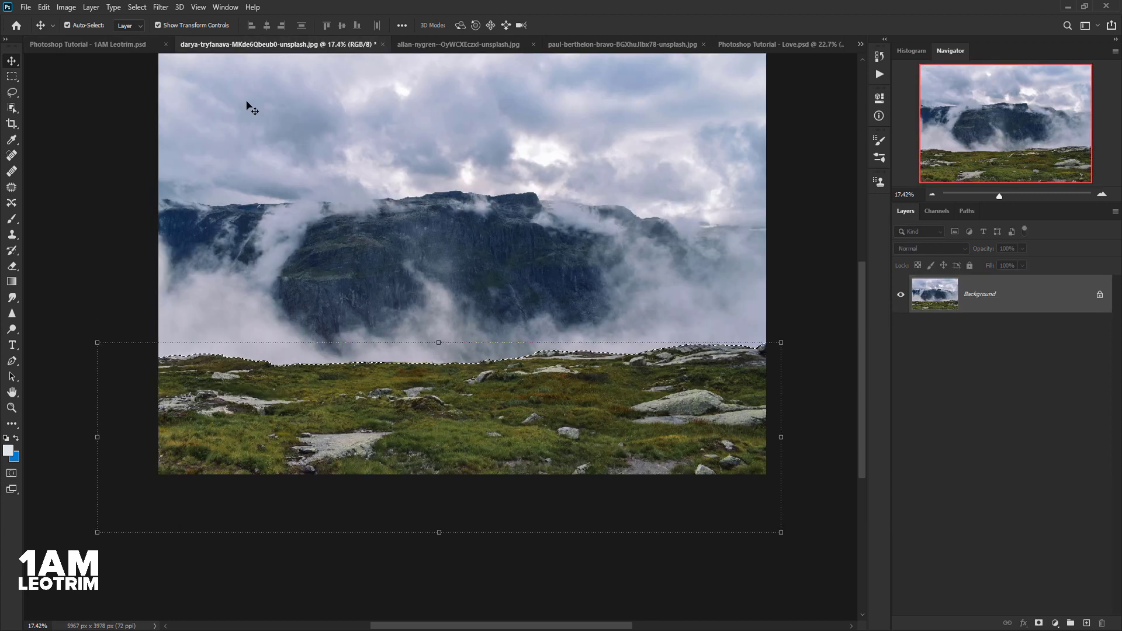
Bring up the allan-nygren sky-over-clouds photo with the Pen tool active
click(416, 45)
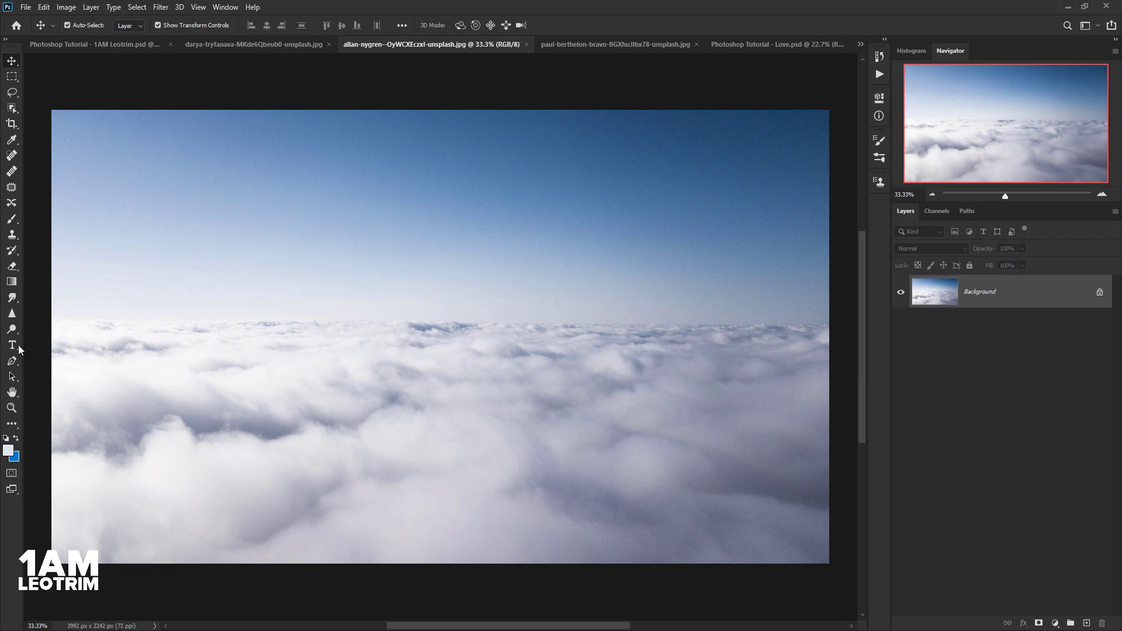
click(11, 361)
scroll(59, 330, up, 3)
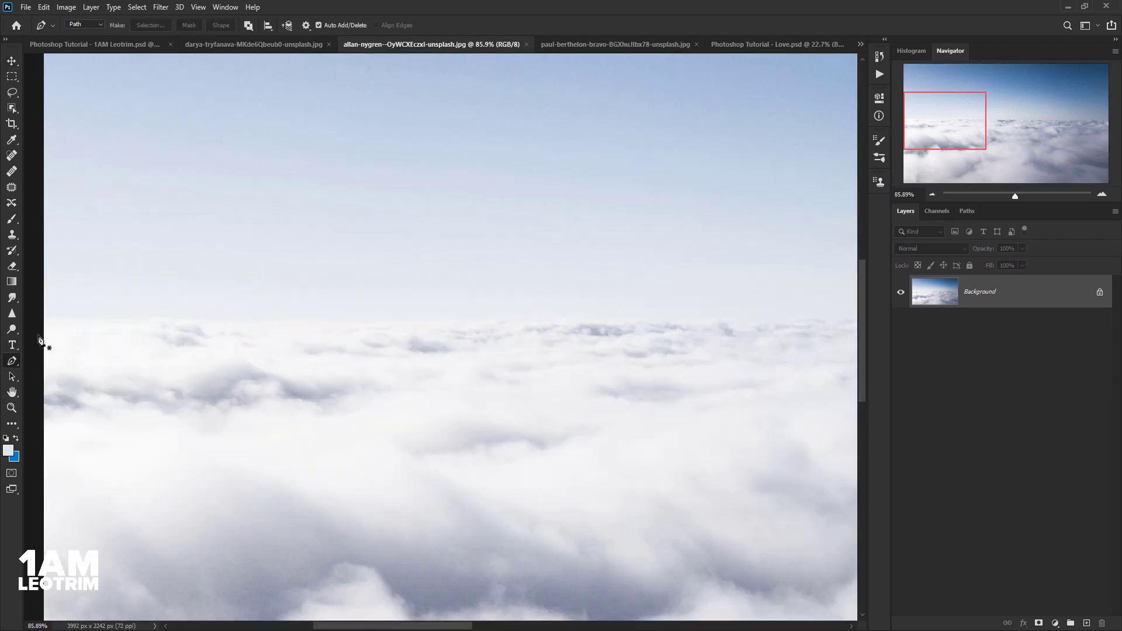
scroll(41, 337, up, 2)
Place pen anchors along the cloud horizon starting from the left edge
click(42, 324)
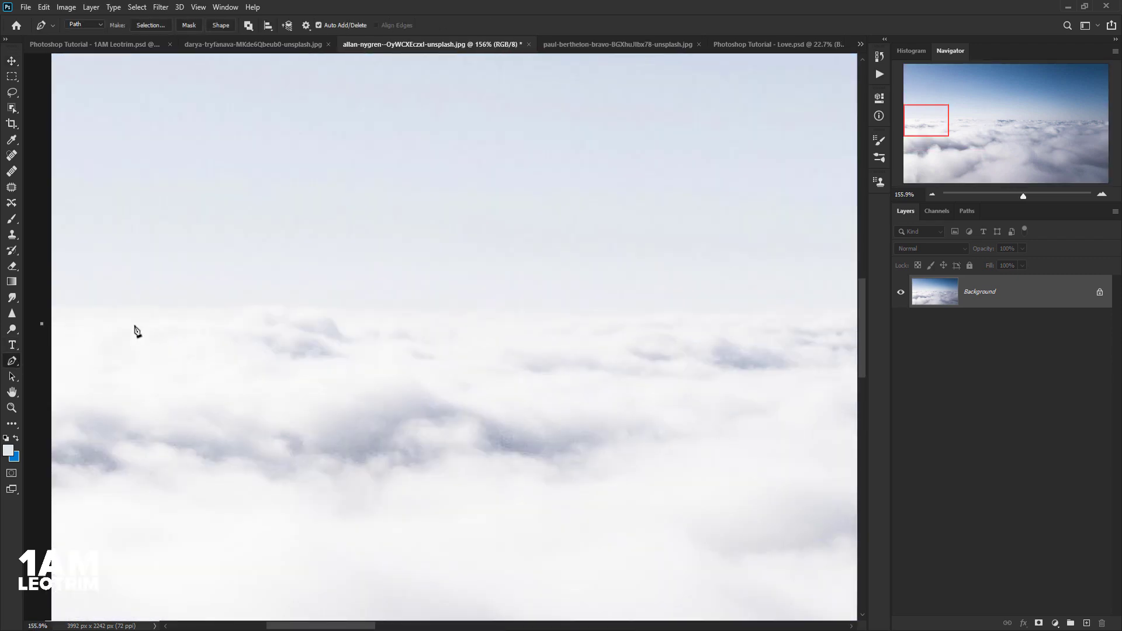
click(257, 309)
click(371, 327)
click(422, 333)
click(486, 336)
click(575, 332)
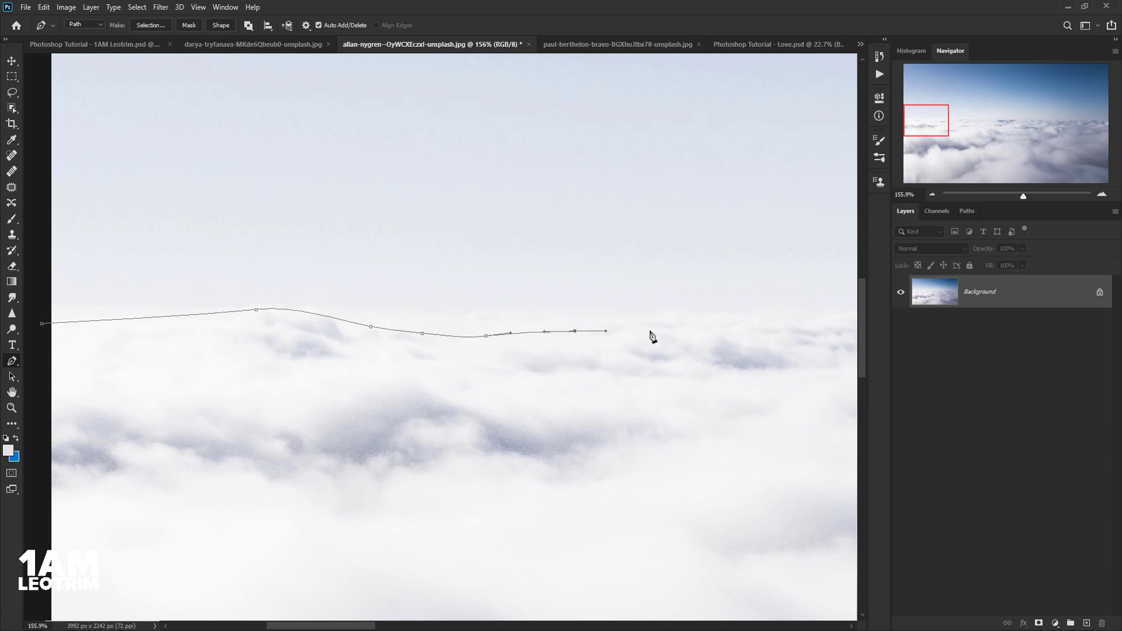
click(721, 327)
Extend the horizon path to the image's right edge
scroll(489, 334, down, 3)
click(544, 317)
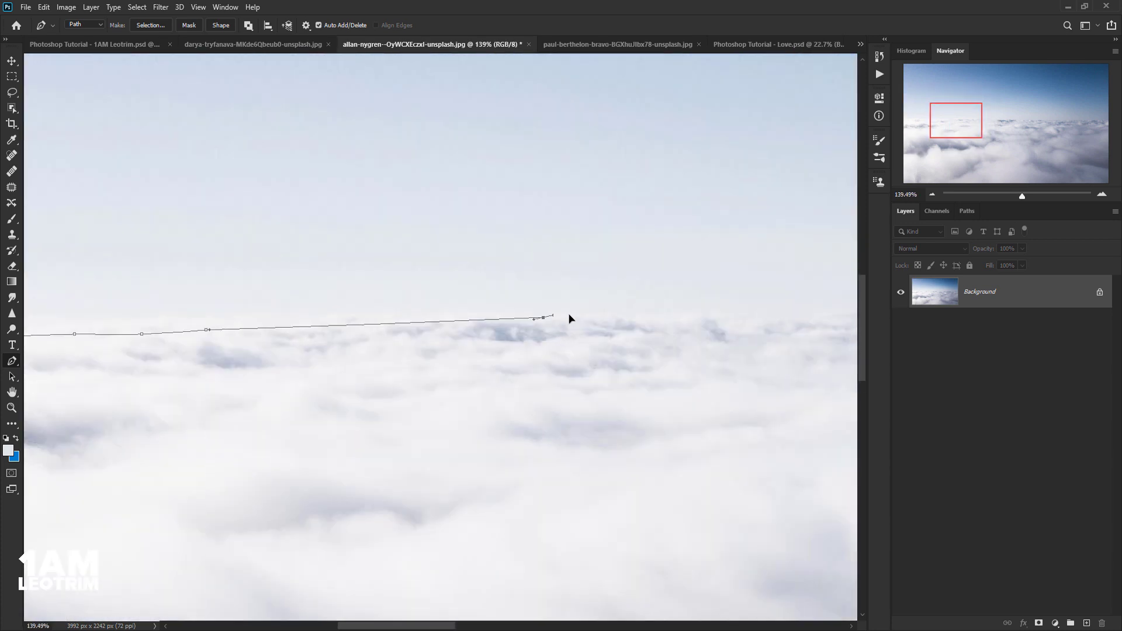
click(651, 316)
scroll(288, 313, down, 5)
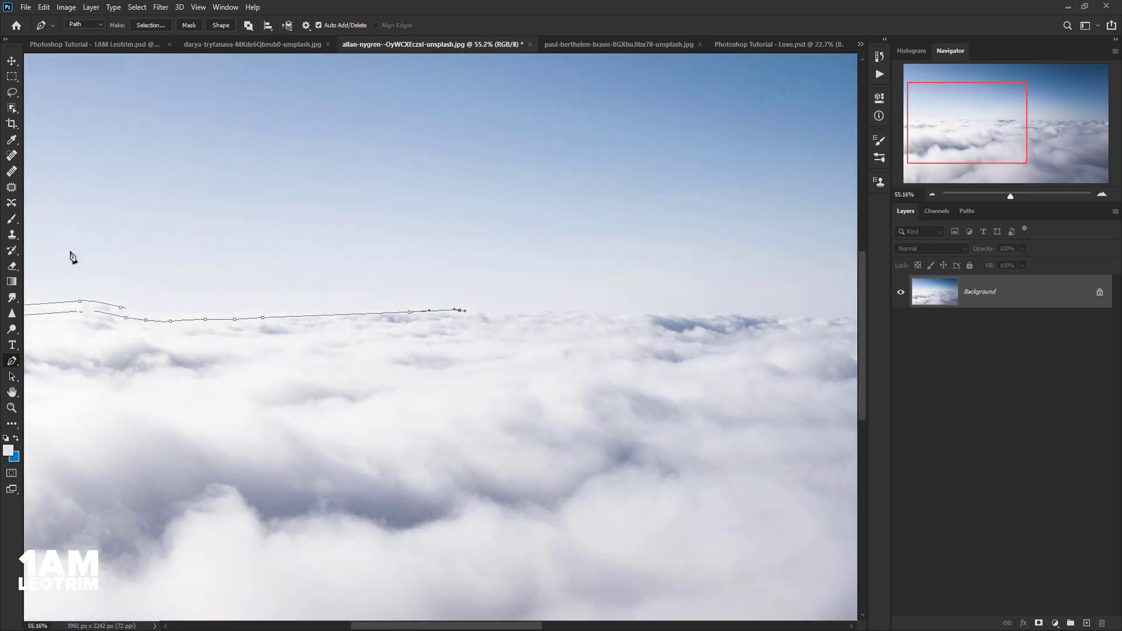
scroll(402, 295, up, 3)
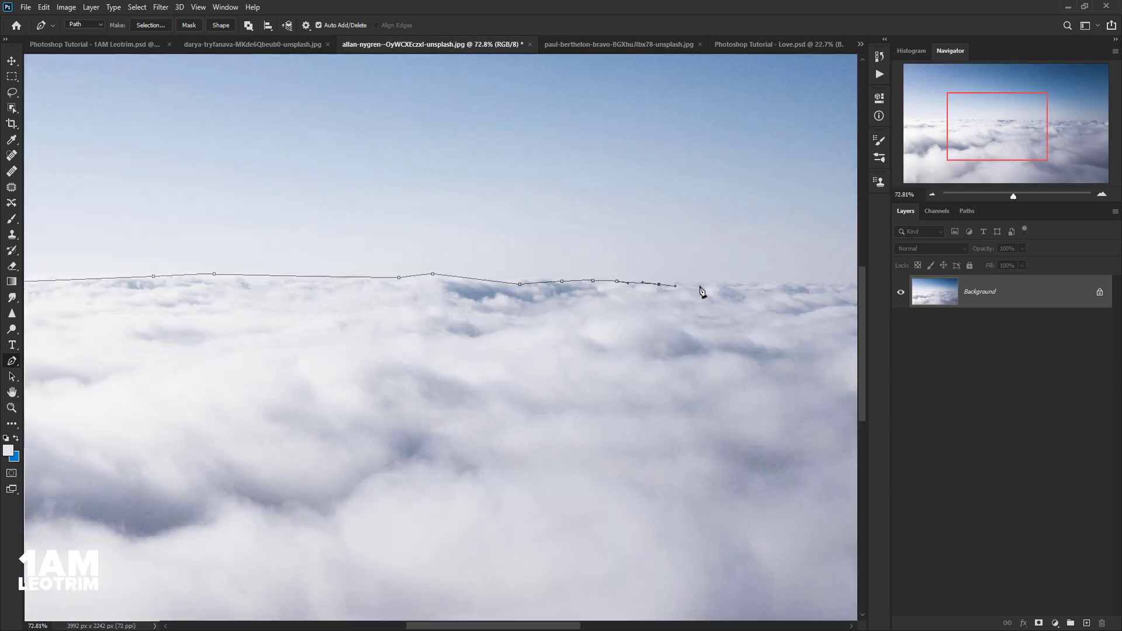
scroll(364, 363, down, 5)
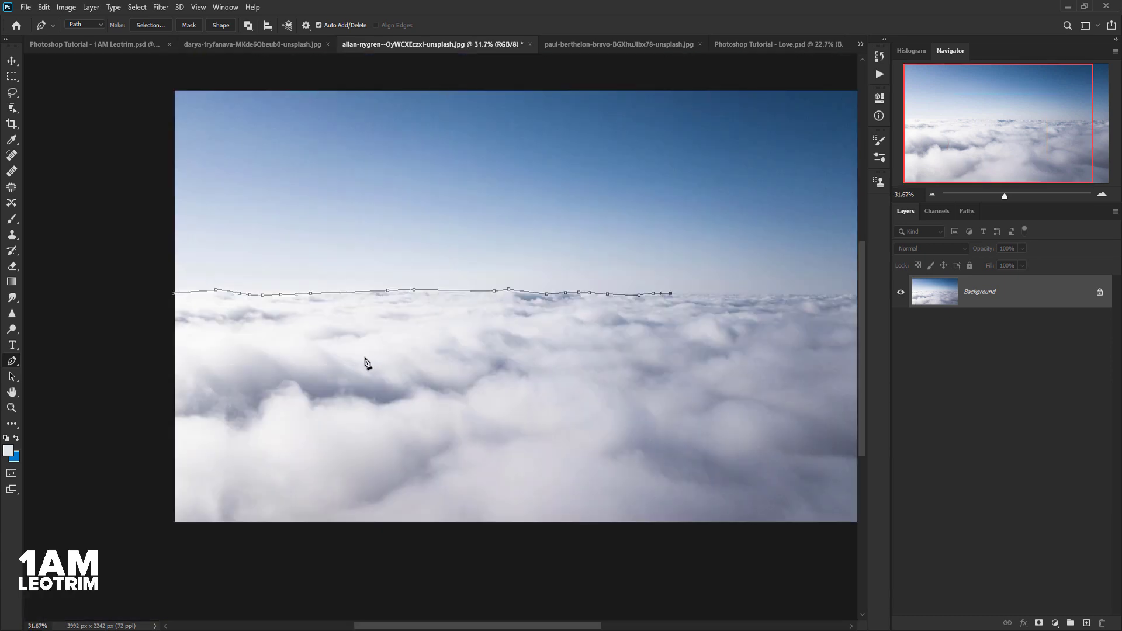
scroll(501, 301, up, 5)
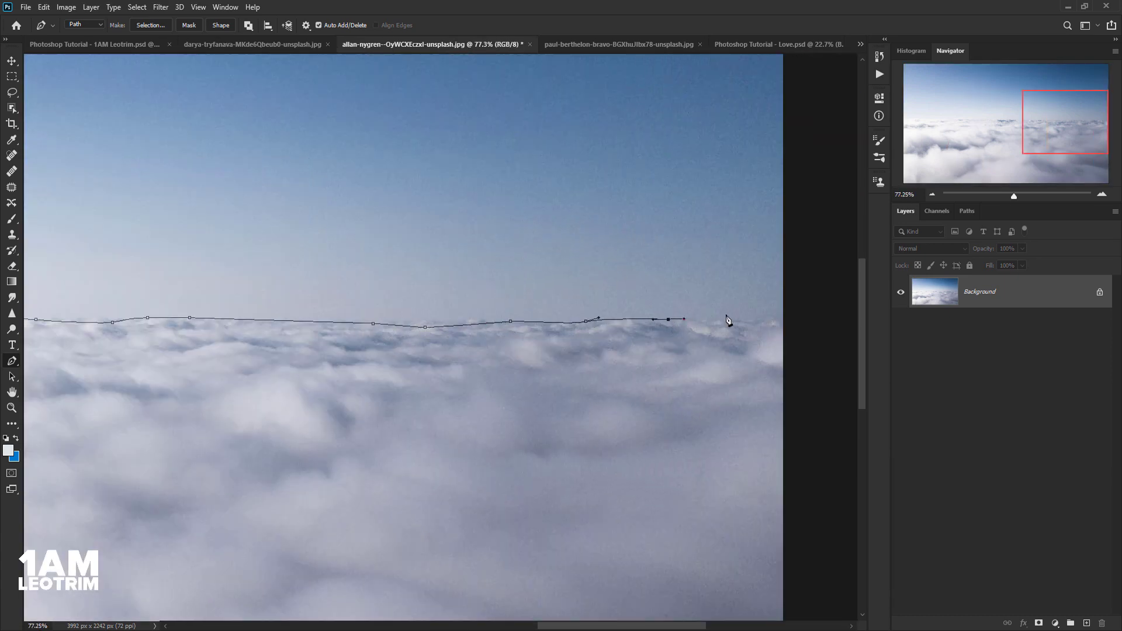
click(781, 319)
scroll(786, 315, down, 5)
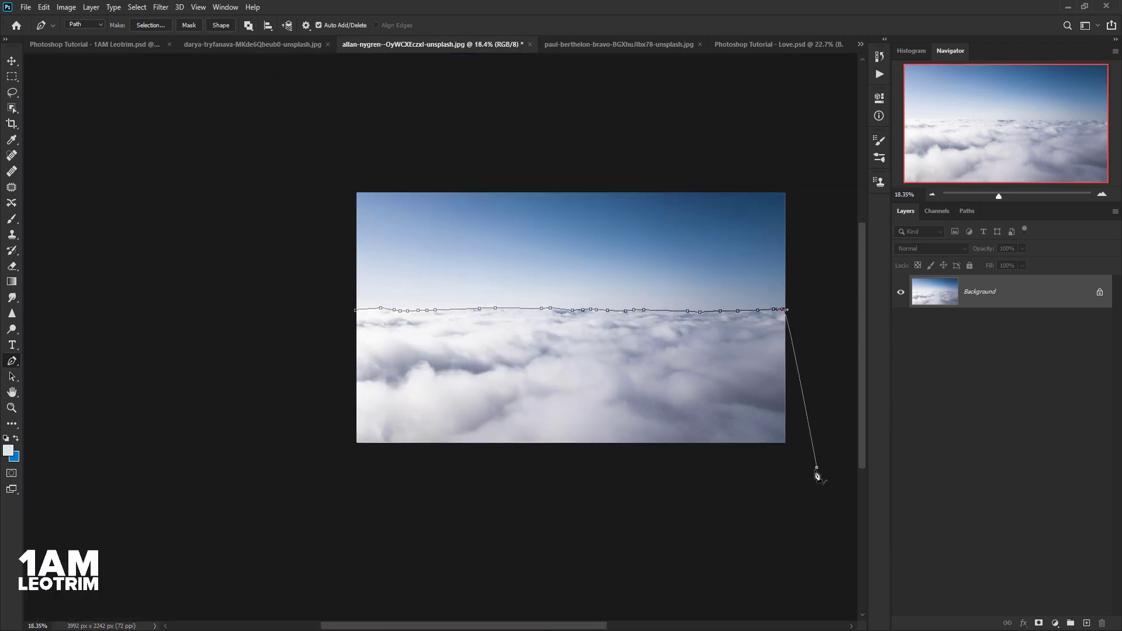
Close the path below the clouds, make it a selection, and copy it
click(695, 521)
click(291, 542)
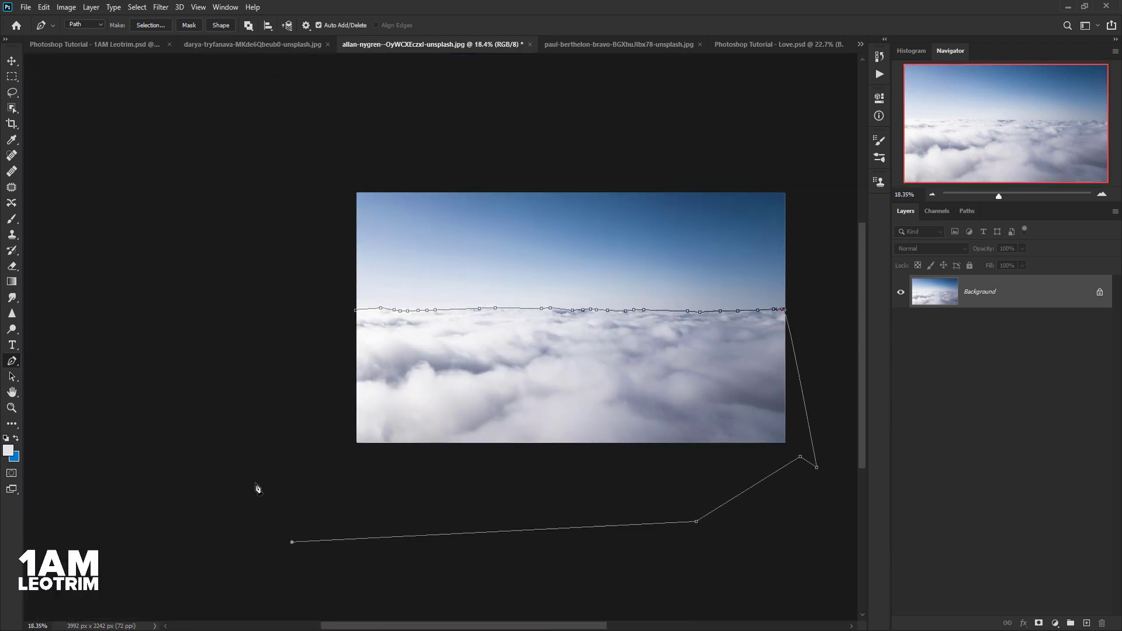
click(149, 25)
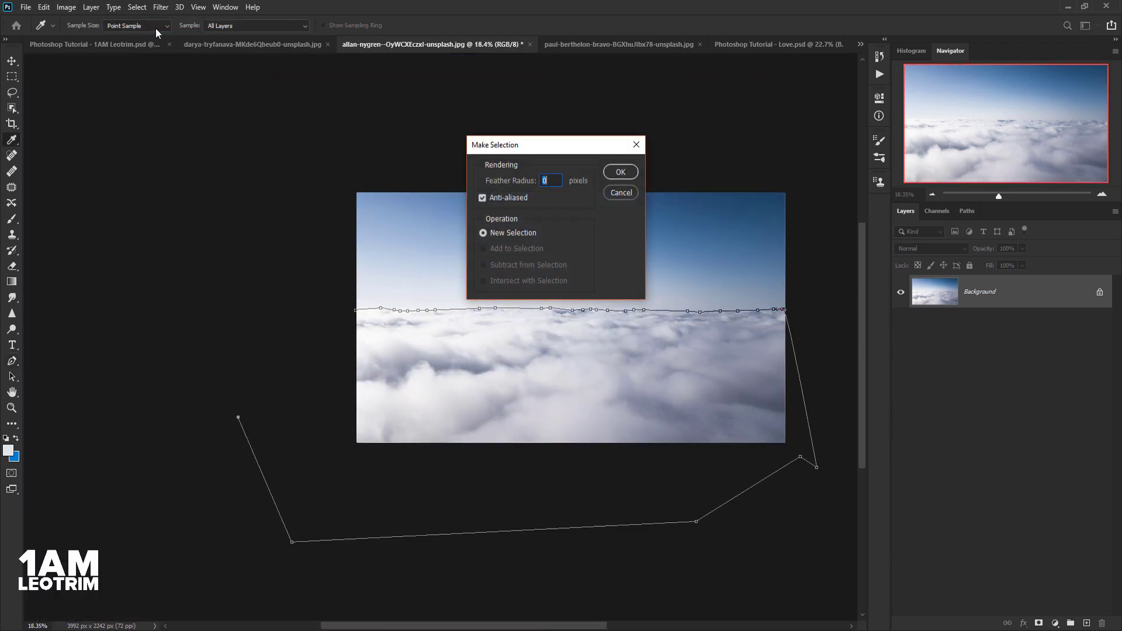
key(Return)
click(47, 7)
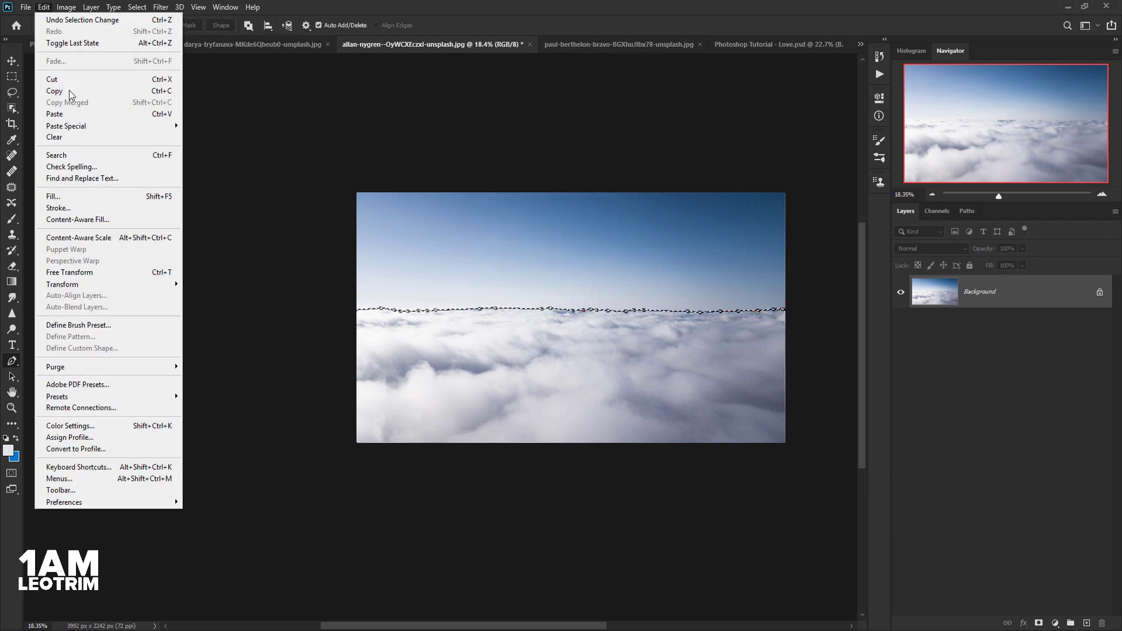
click(53, 95)
Paste the clouds into Leotrim.psd and name the new layer Cloud
click(56, 47)
click(44, 7)
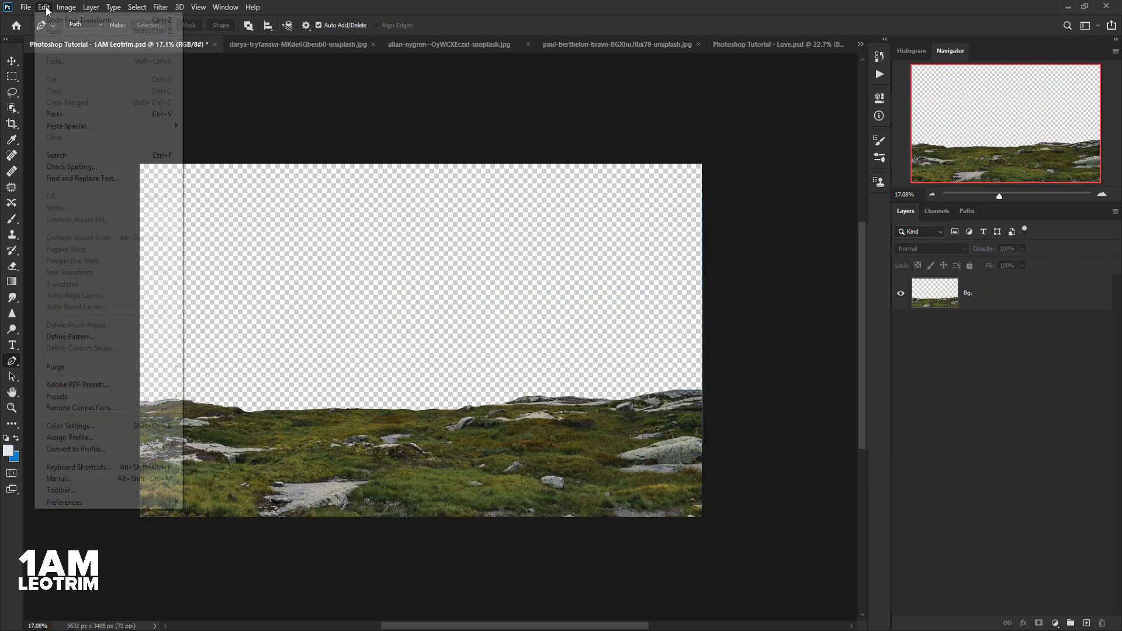
click(60, 111)
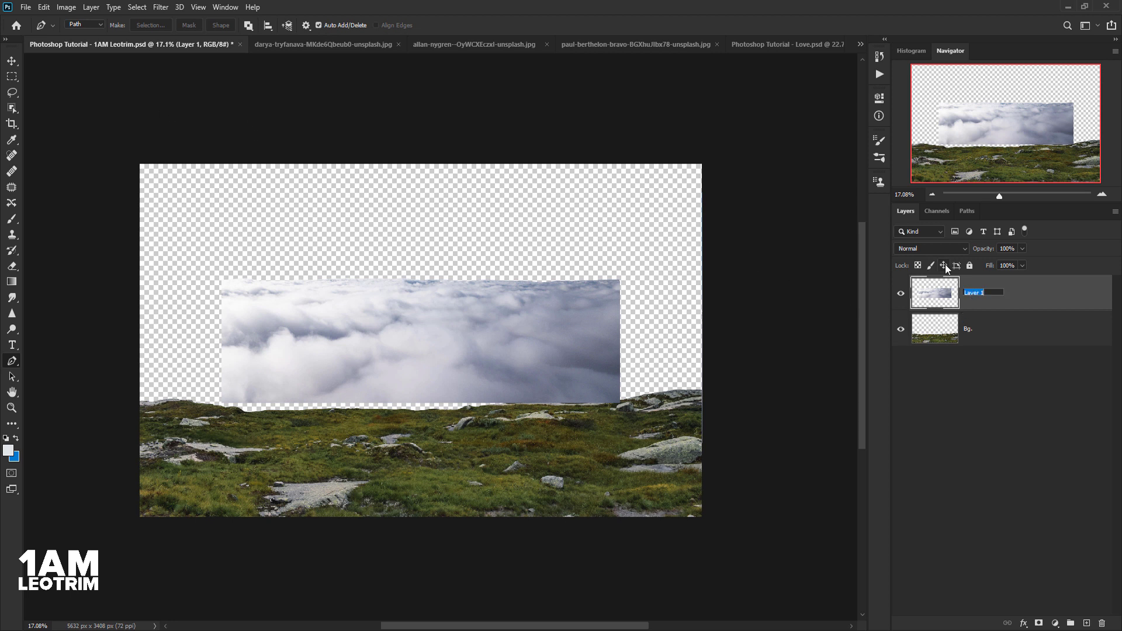
text(Cloud)
key(Return)
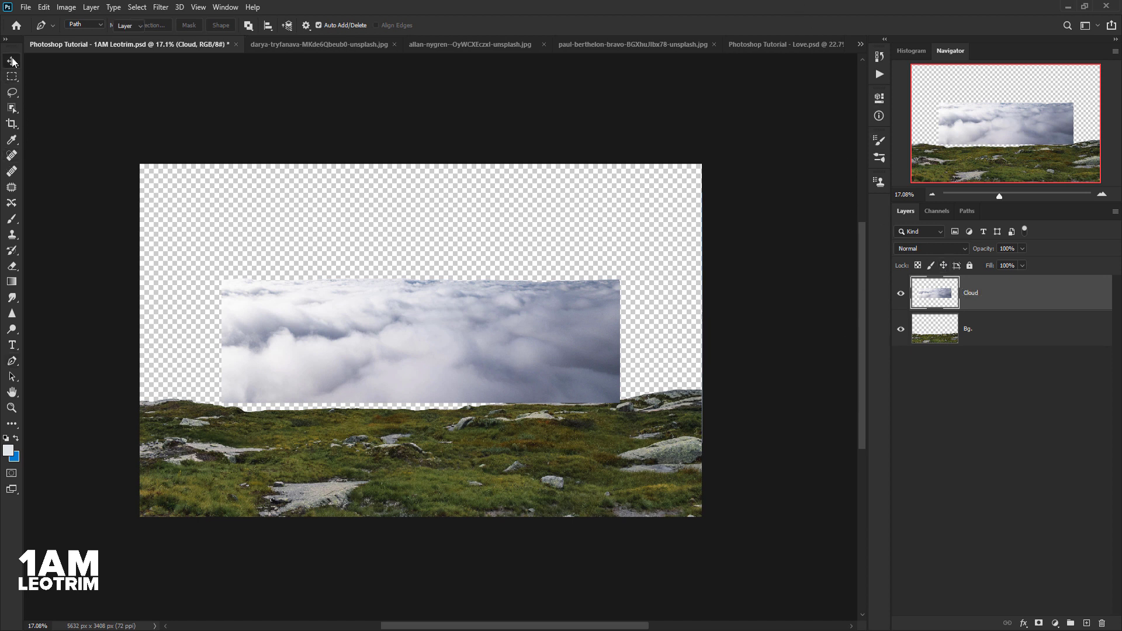
Free Transform the clouds up to 149.45% toward the canvas bottom
click(11, 61)
drag(221, 278, 122, 246)
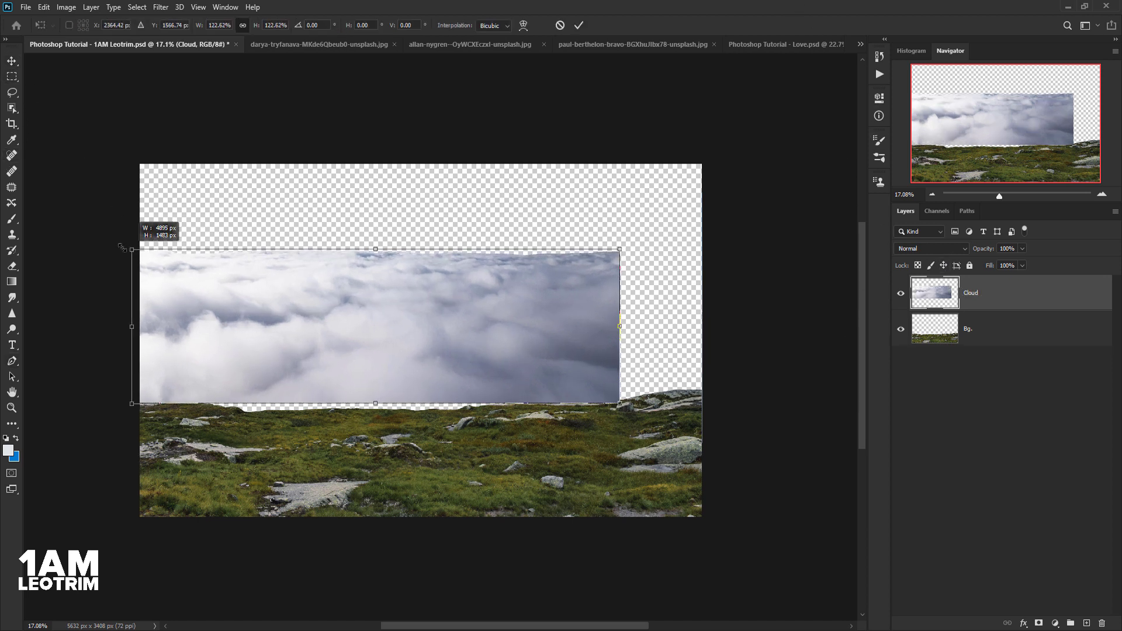
drag(621, 404, 718, 433)
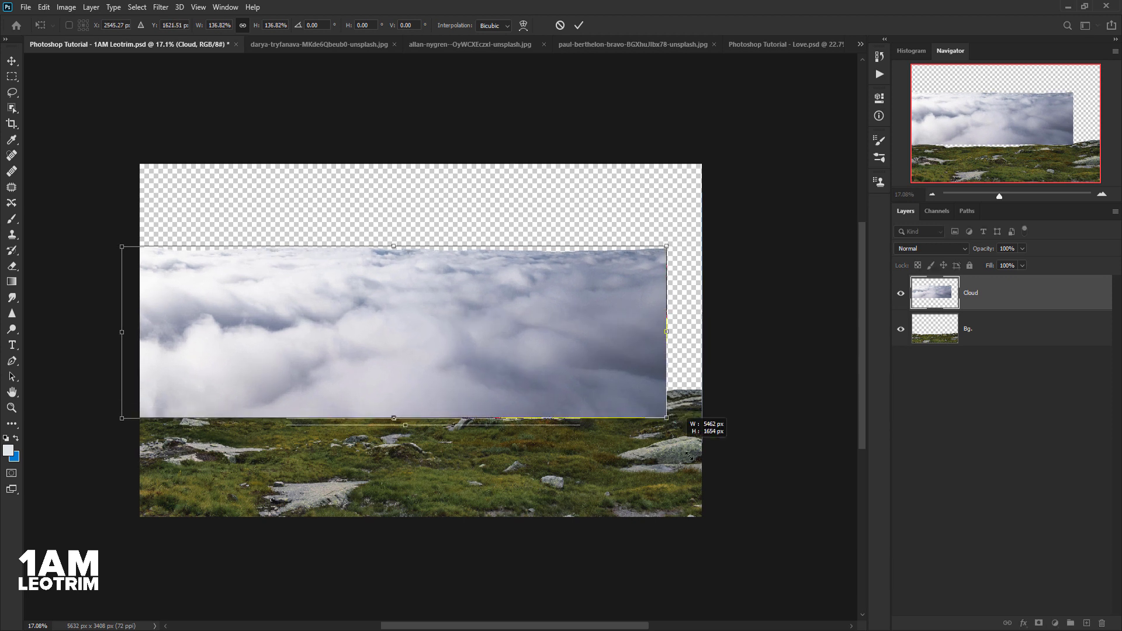
drag(439, 380, 424, 453)
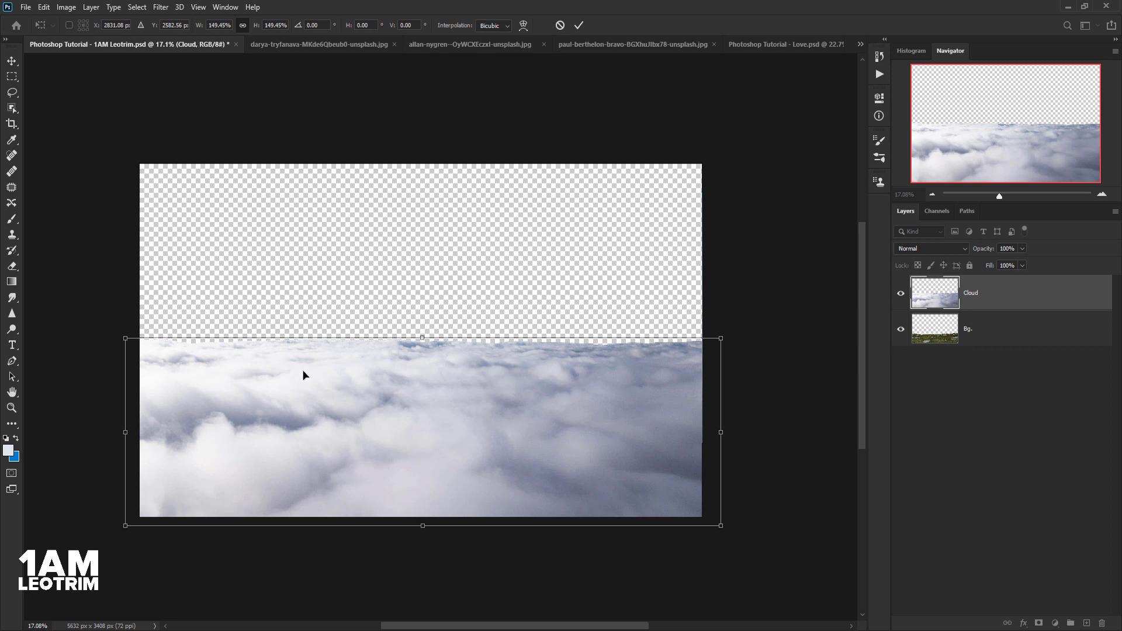
key(Return)
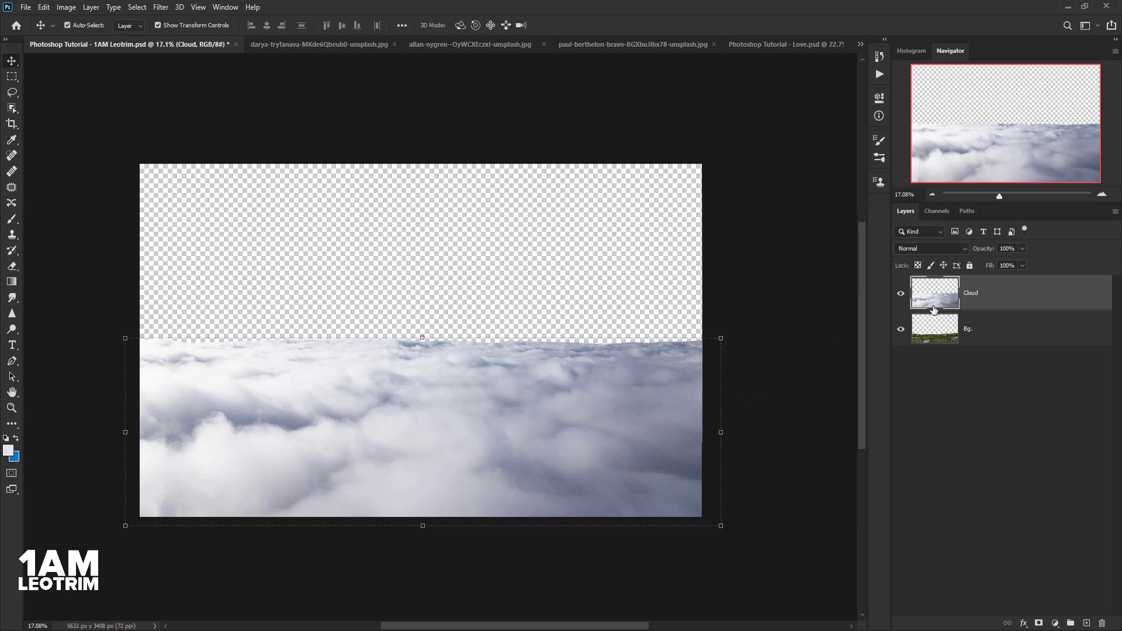
Move the Cloud layer beneath Bg and lower it to peek above the grass
drag(942, 360, 940, 349)
drag(279, 379, 283, 409)
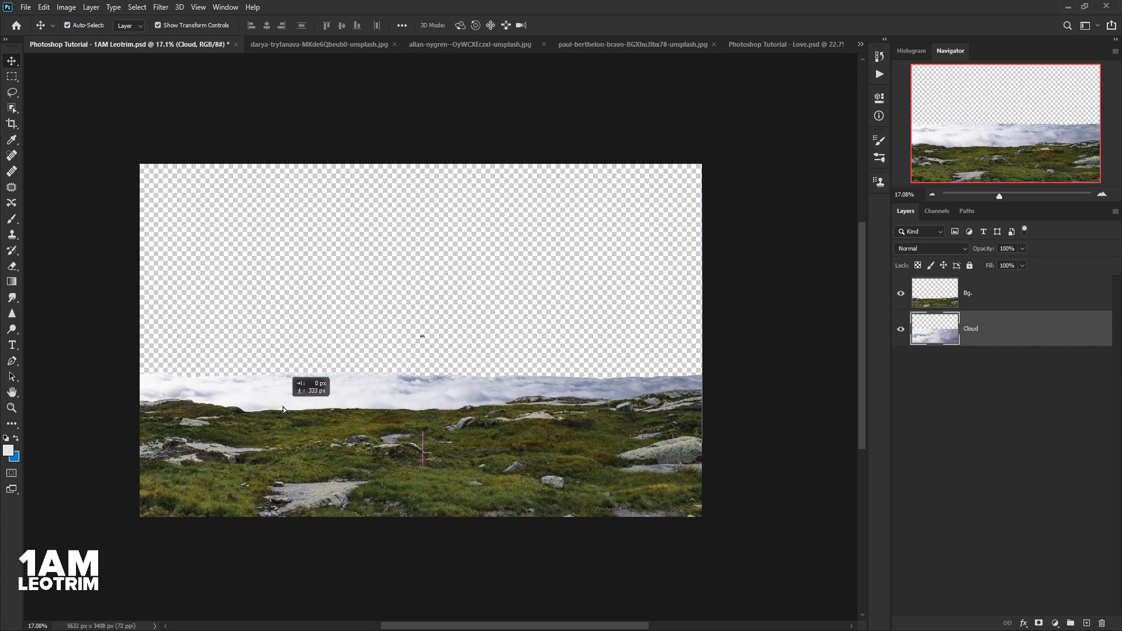
click(105, 269)
Draw a rectangular marquee around the pastel sky in its photo
click(578, 43)
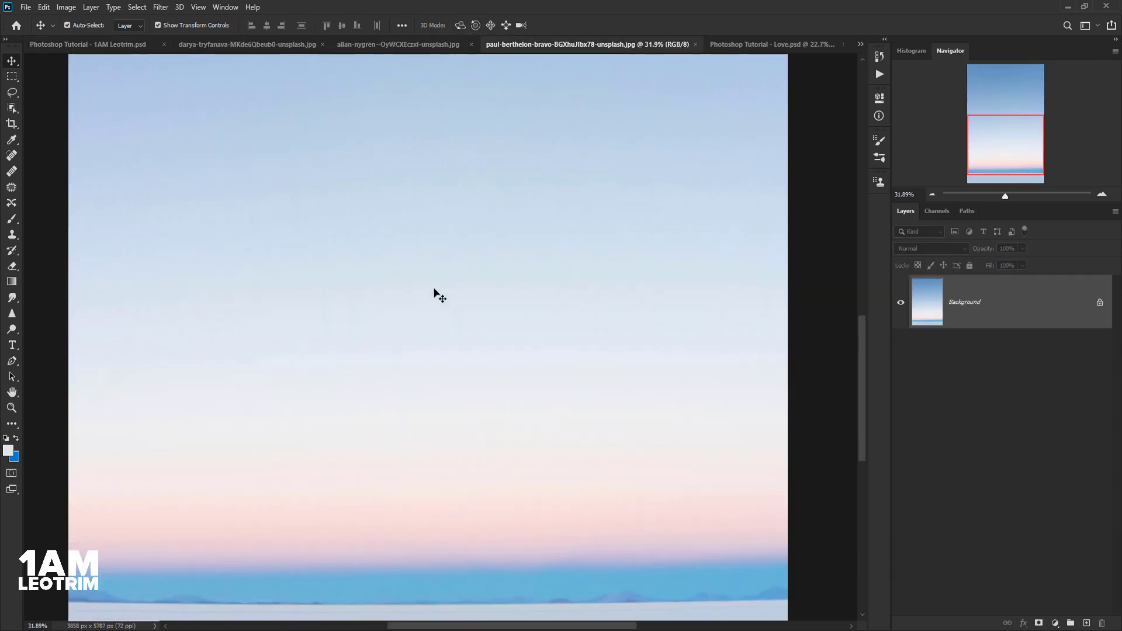
scroll(432, 296, down, 1)
scroll(408, 301, down, 2)
scroll(413, 333, down, 2)
scroll(412, 304, up, 1)
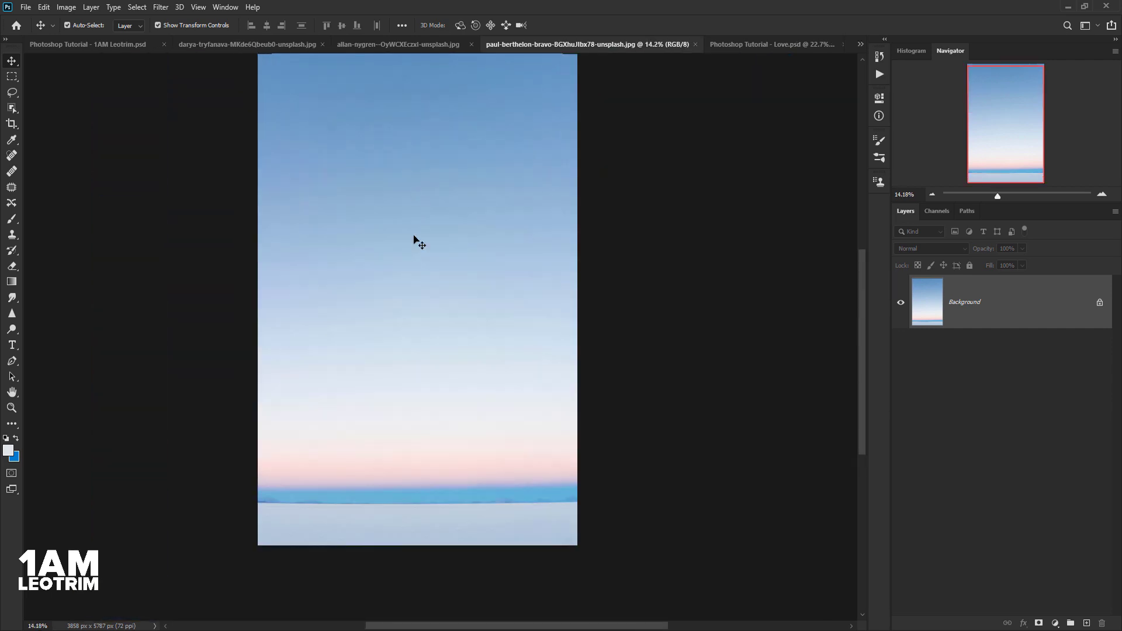
scroll(350, 251, down, 2)
click(12, 76)
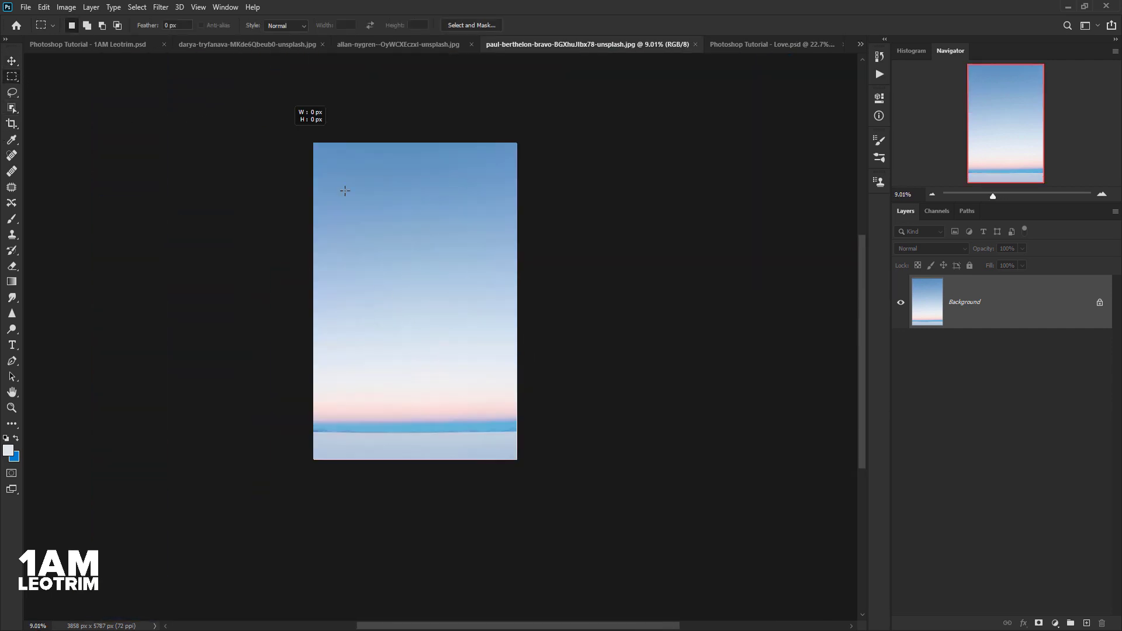
mouse_move(280, 120)
mouse_down()
mouse_move(578, 409)
mouse_move(522, 406)
mouse_up()
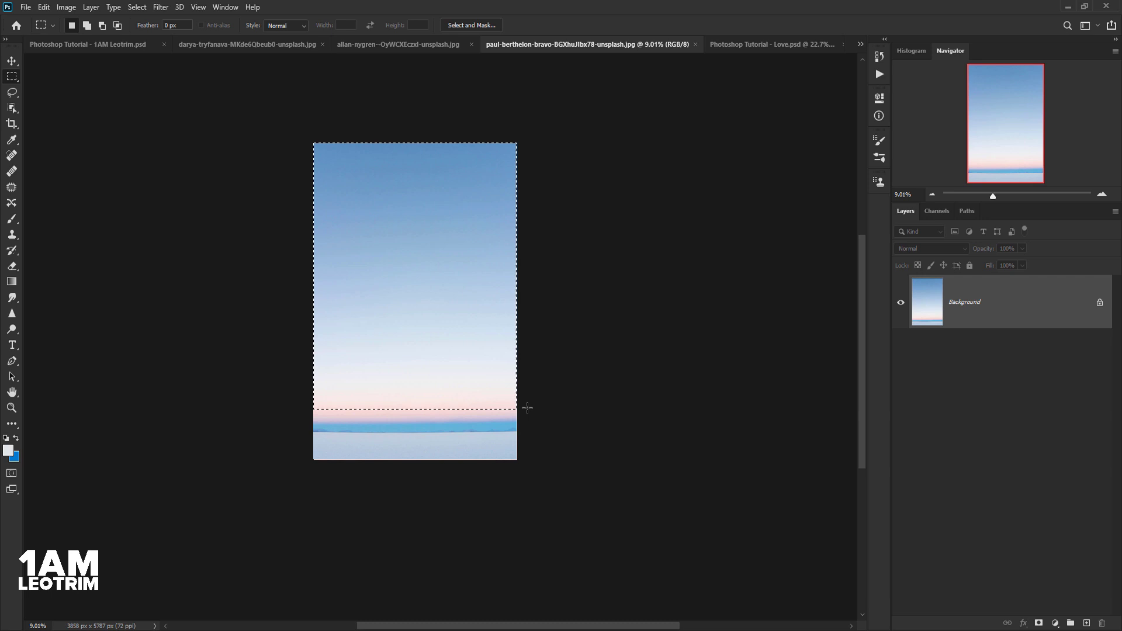
Copy the sky selection and return to the main composite's Edit menu
click(44, 7)
click(60, 90)
click(65, 44)
click(51, 8)
Paste the sky as Layer 1 and drag it beneath the Cloud layer
click(56, 114)
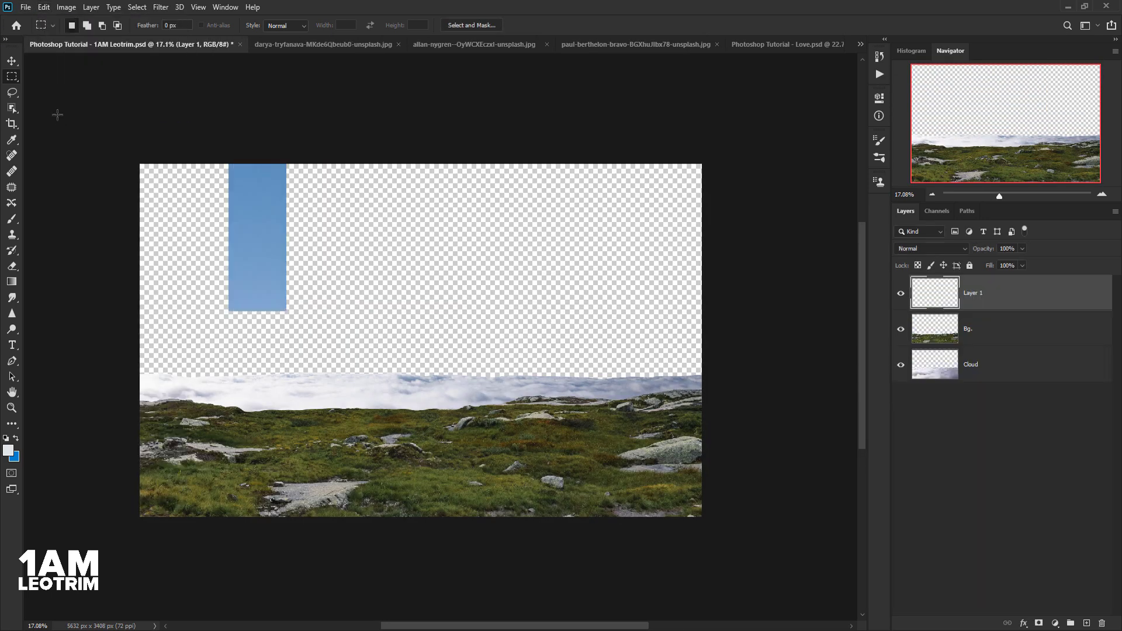
drag(956, 283, 938, 368)
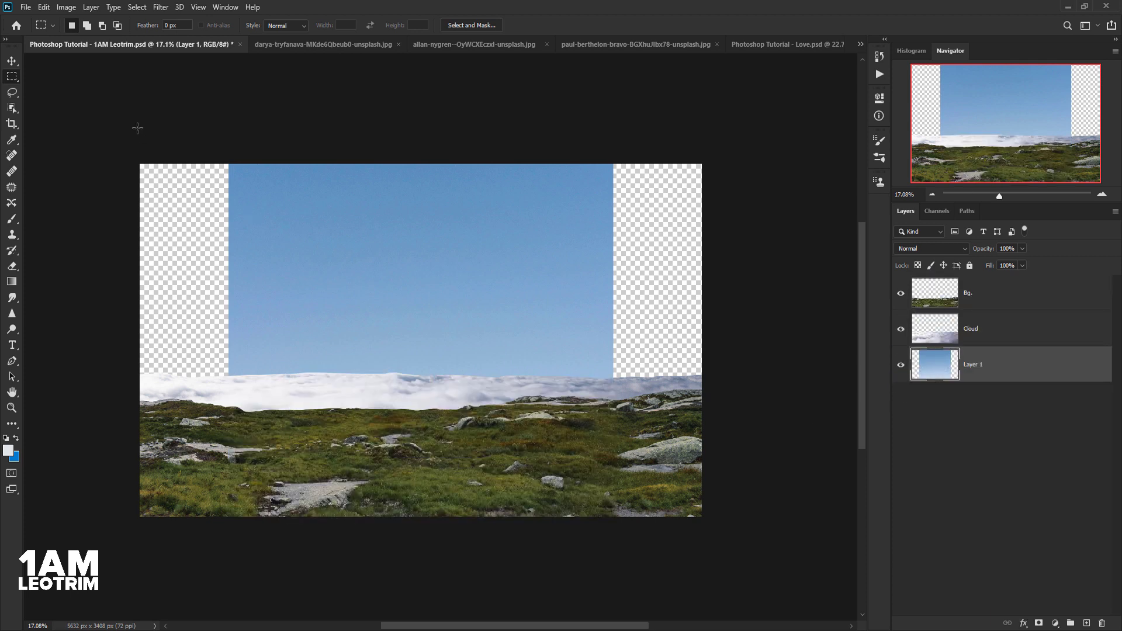
mouse_move(927, 352)
mouse_down()
mouse_move(922, 326)
mouse_move(905, 384)
mouse_up()
Free Transform Layer 1's sky to fill the canvas behind clouds and grass
click(11, 61)
scroll(375, 167, down, 3)
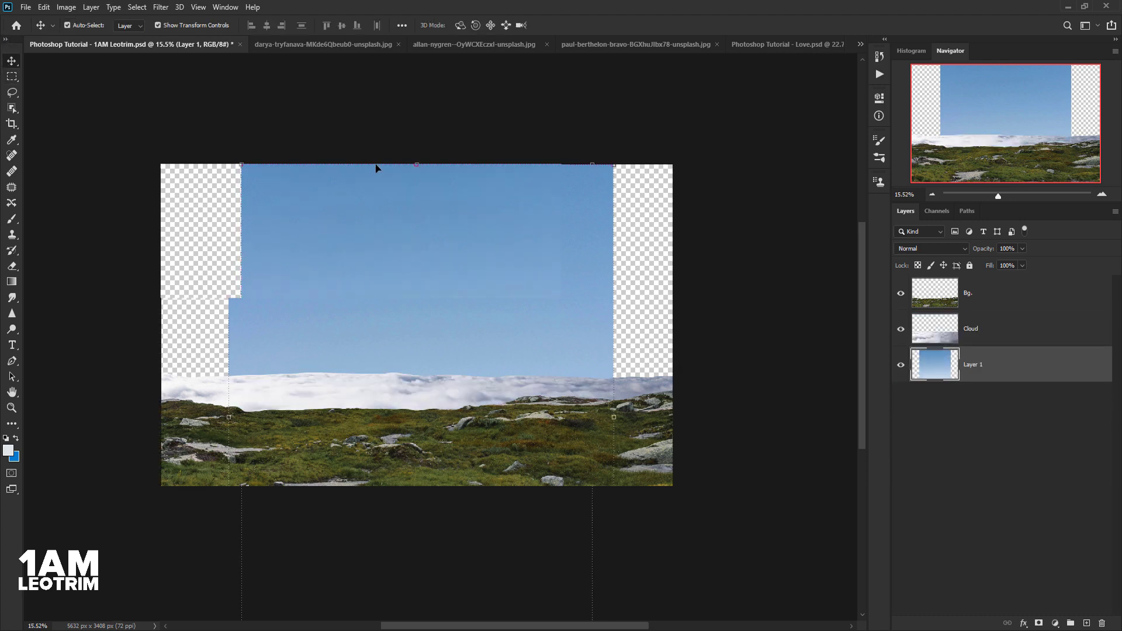
drag(406, 437, 400, 302)
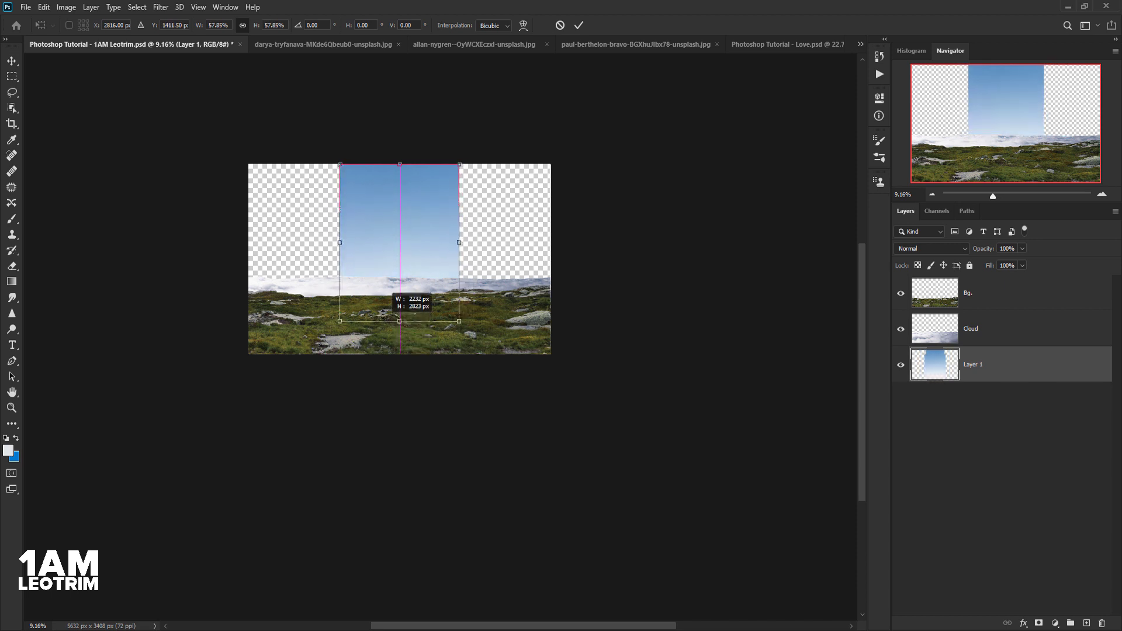
drag(332, 238, 146, 234)
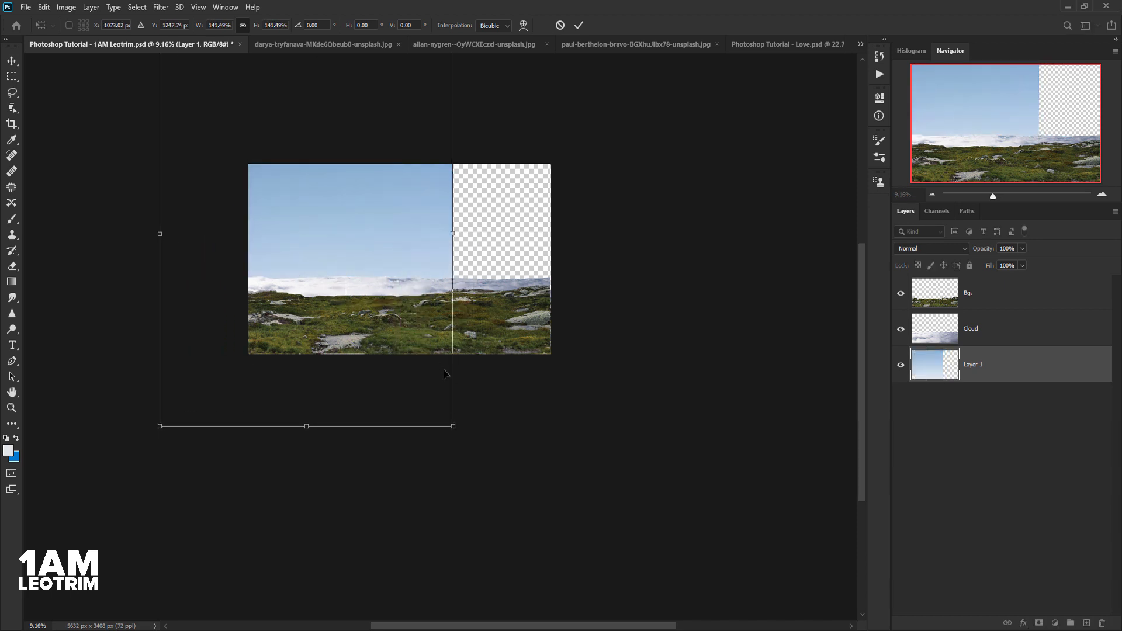
drag(463, 426, 563, 501)
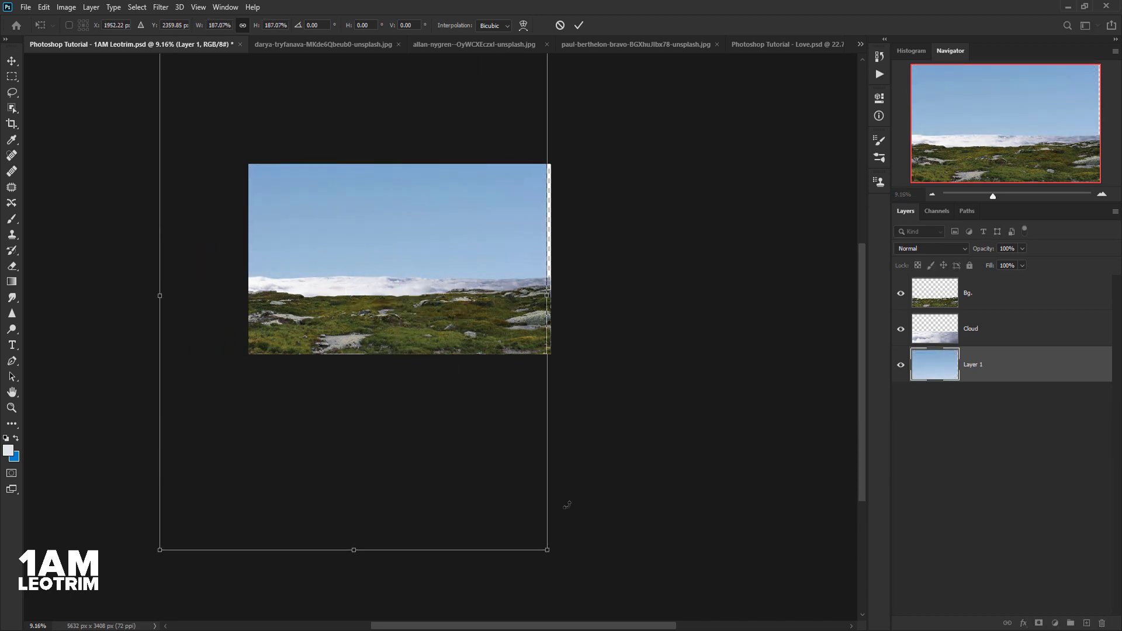
drag(432, 413, 467, 292)
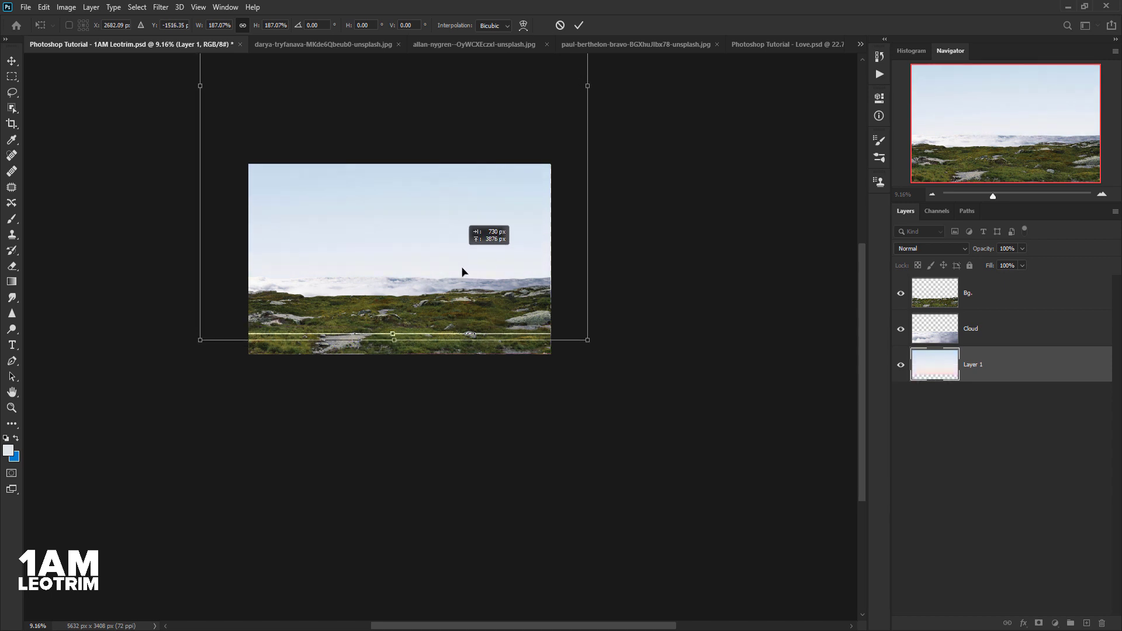
scroll(466, 292, down, 5)
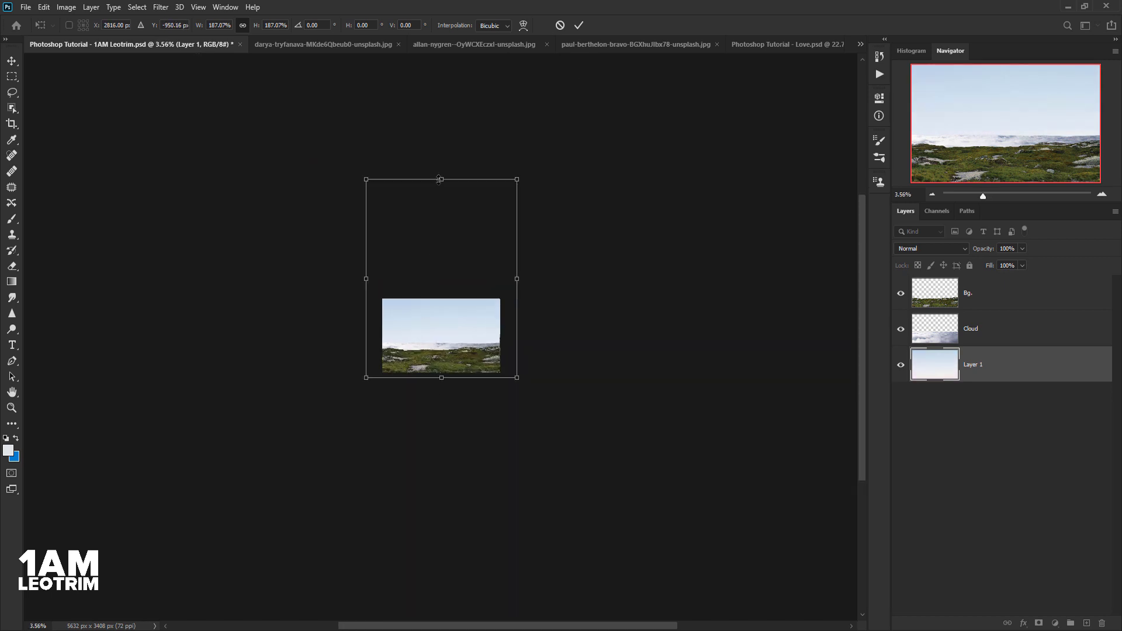
drag(439, 180, 442, 215)
scroll(457, 267, up, 5)
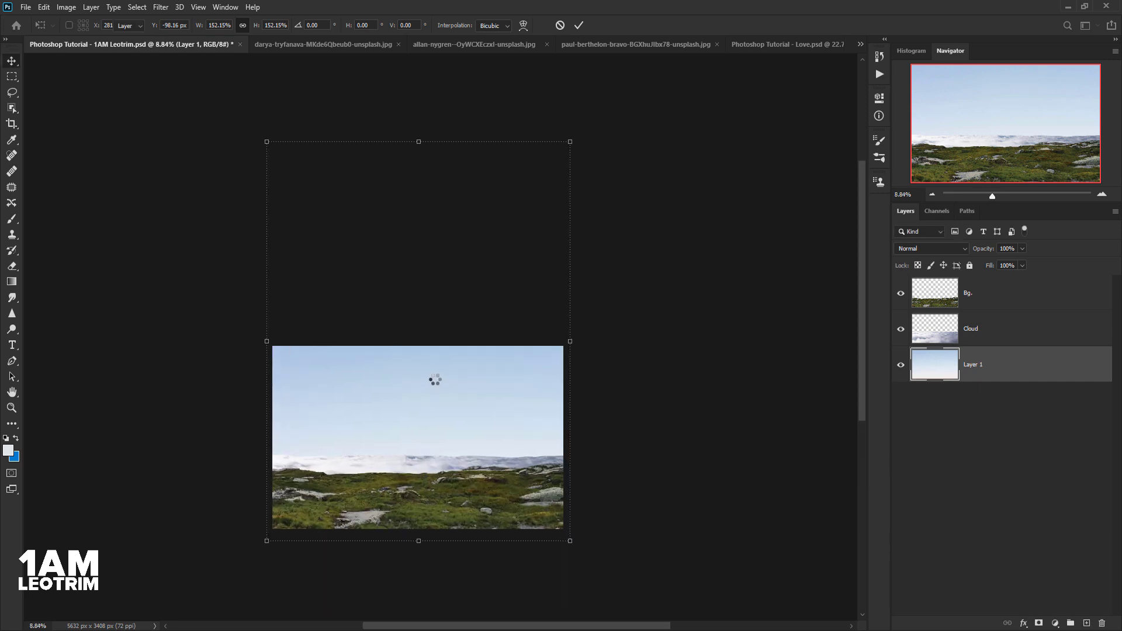
scroll(440, 386, down, 3)
scroll(441, 389, up, 3)
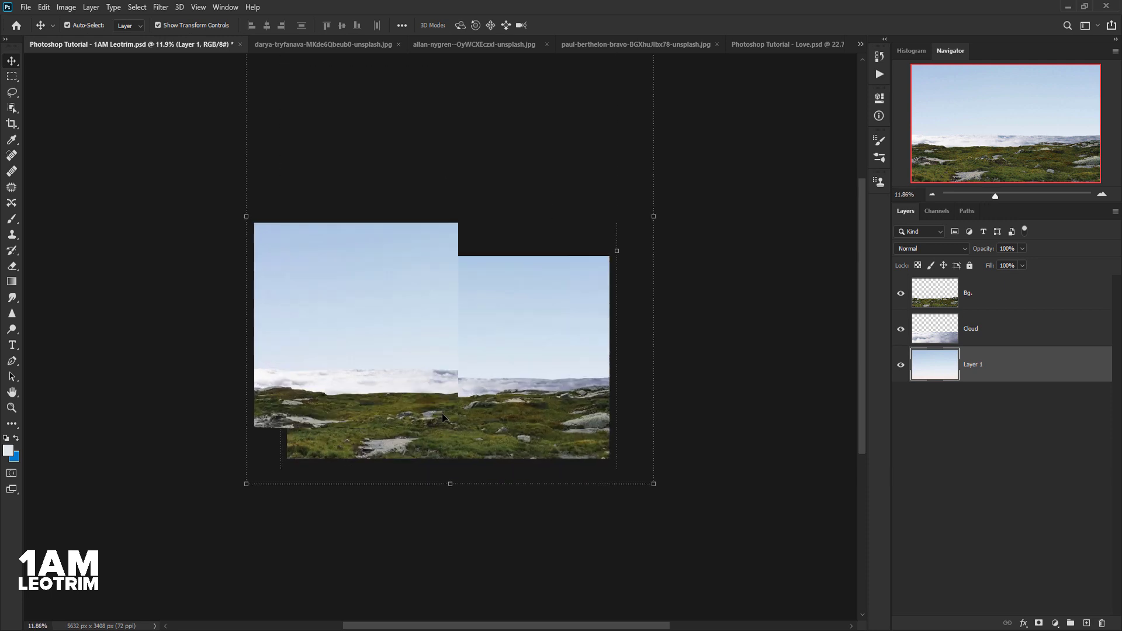
scroll(441, 403, up, 2)
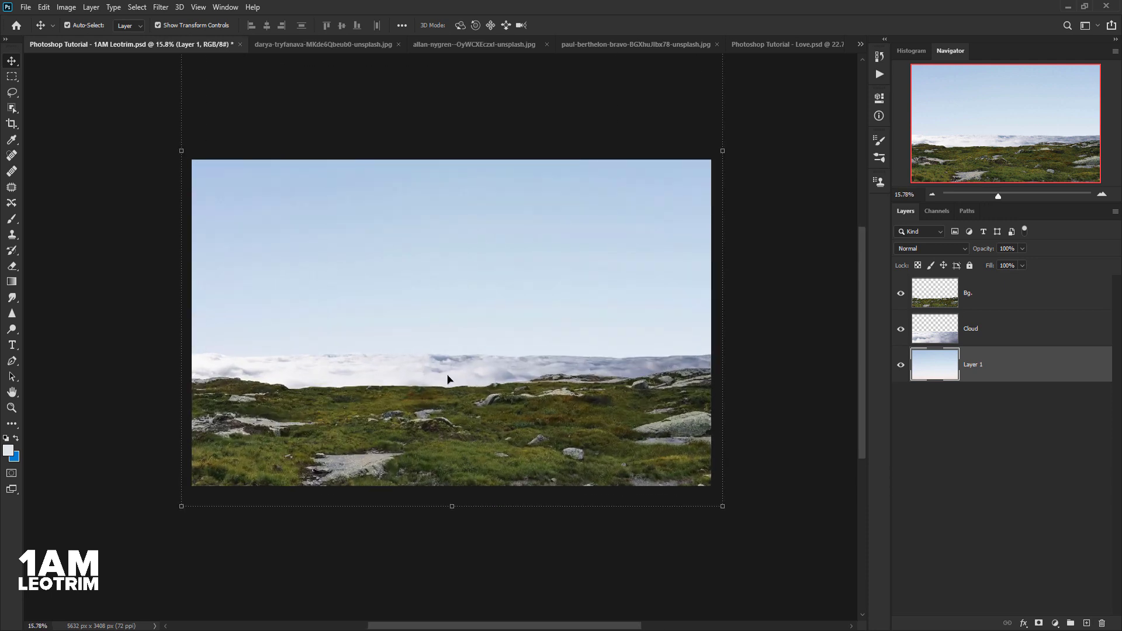
click(133, 398)
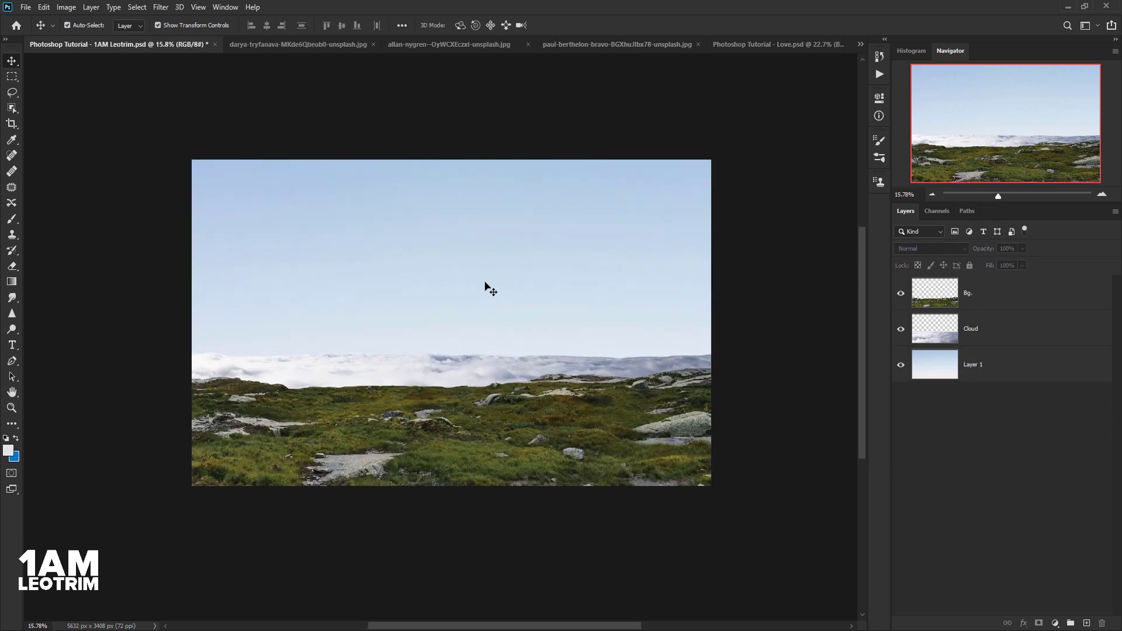
Hide the Bg grass layer, nudge the clouds, and move the sky up to meet them
click(902, 294)
click(507, 357)
drag(463, 396, 465, 407)
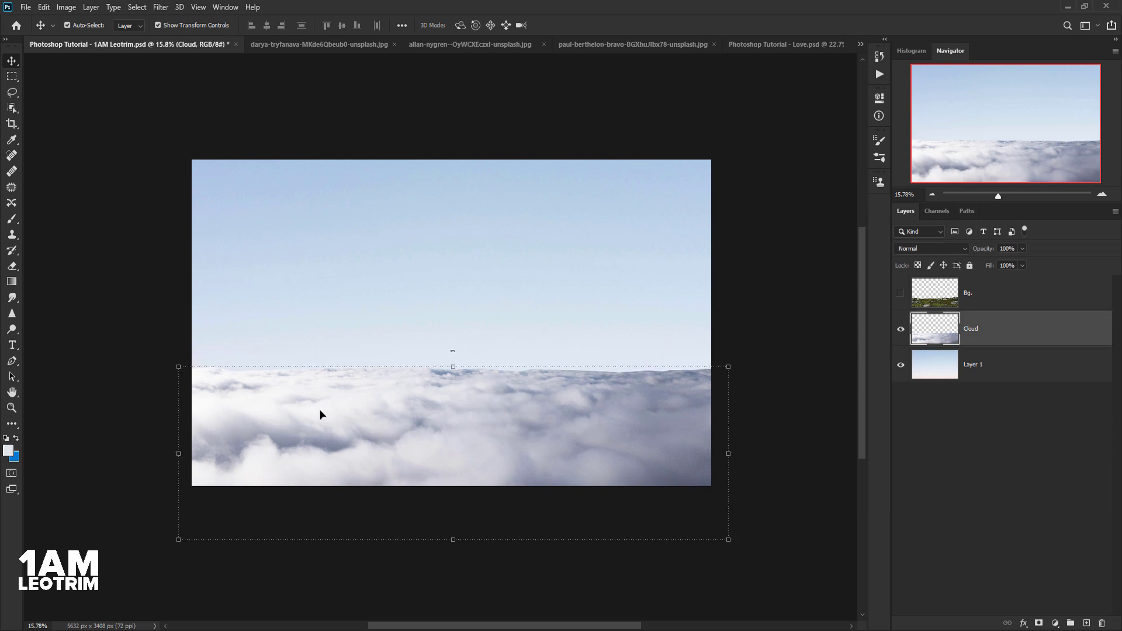
mouse_move(296, 321)
mouse_down()
mouse_move(407, 200)
mouse_move(409, 229)
mouse_up()
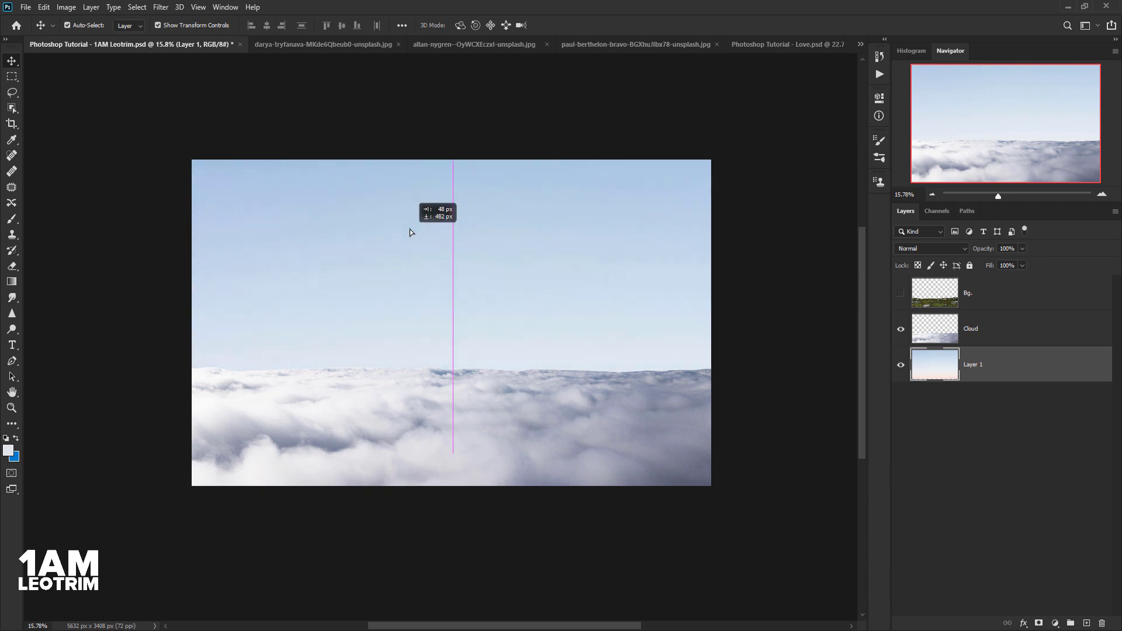
click(92, 303)
scroll(531, 430, up, 1)
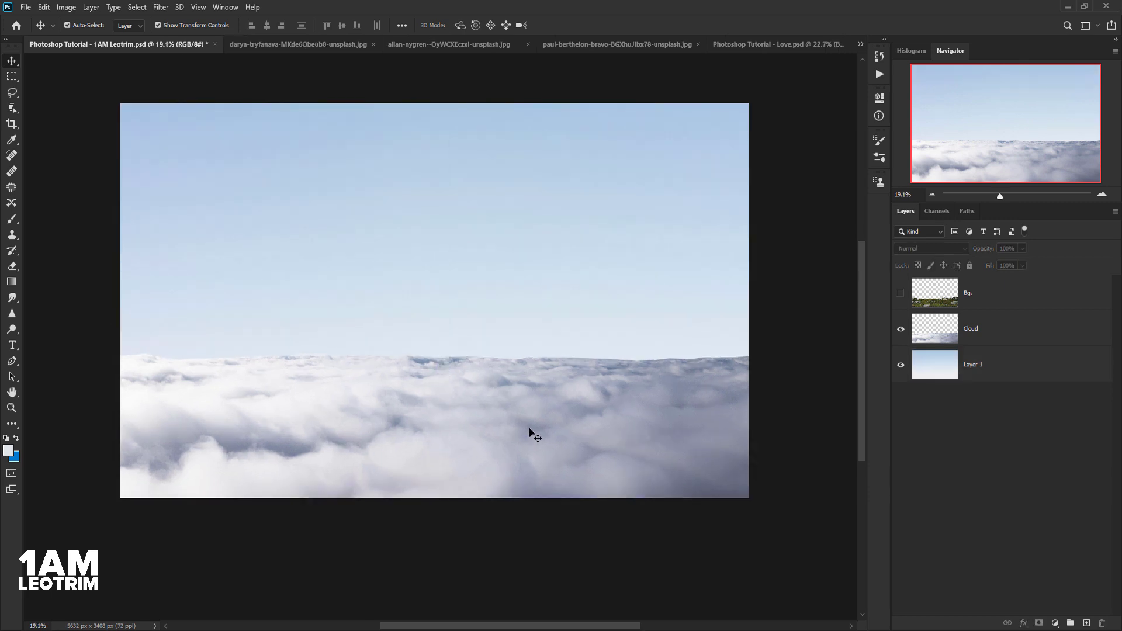
click(18, 219)
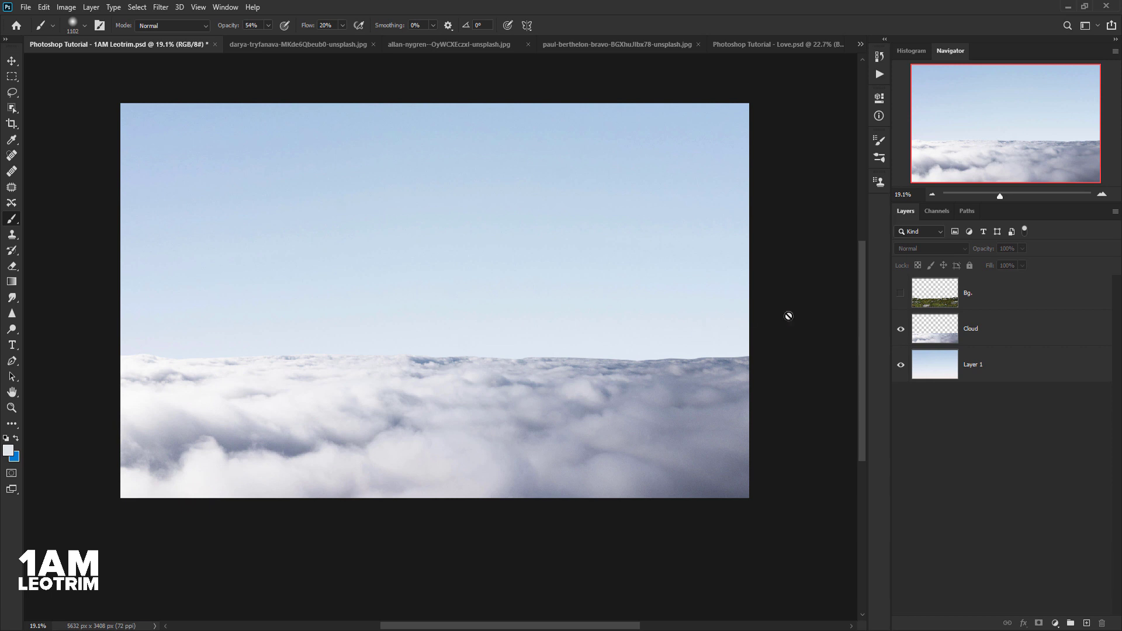
Add a layer mask to Cloud and set a soft brush of about 199 px
click(941, 343)
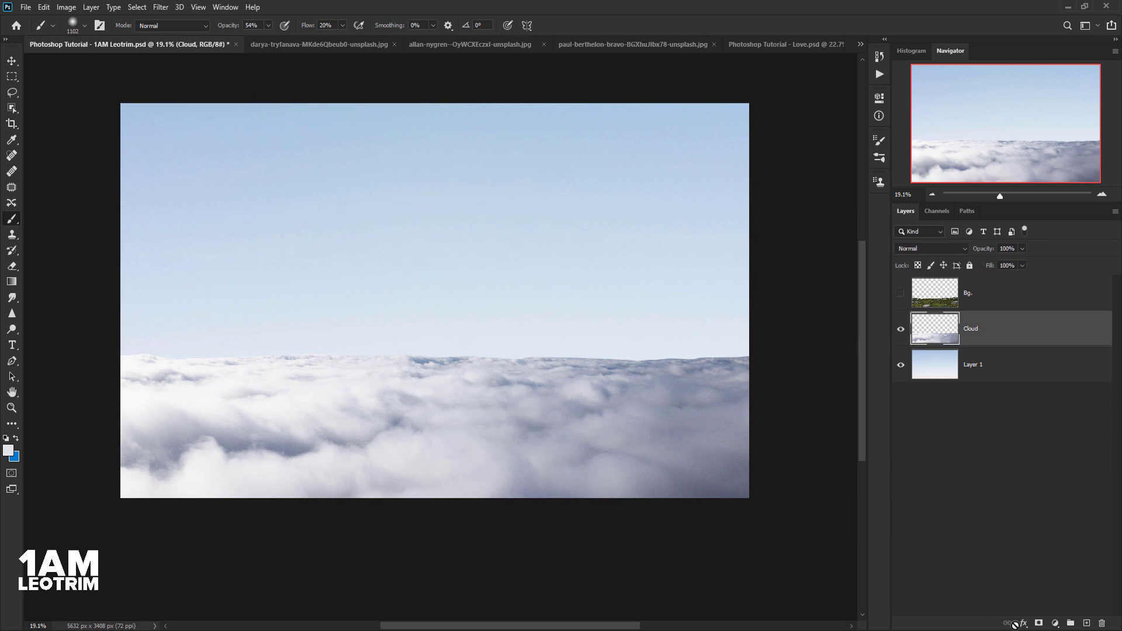
click(1038, 623)
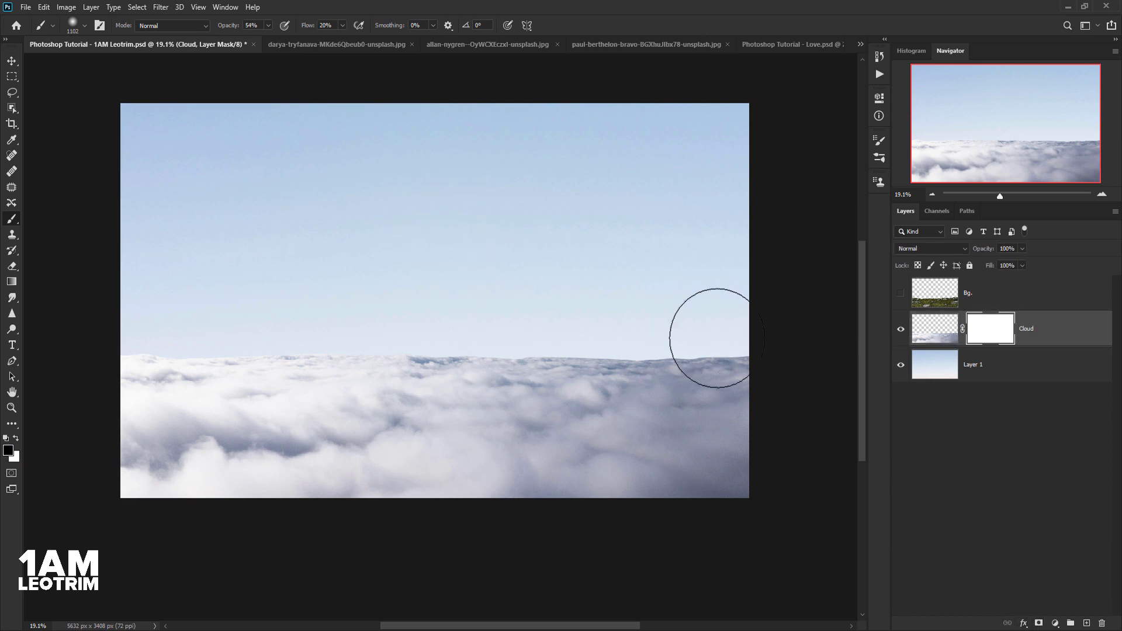
scroll(707, 324, up, 2)
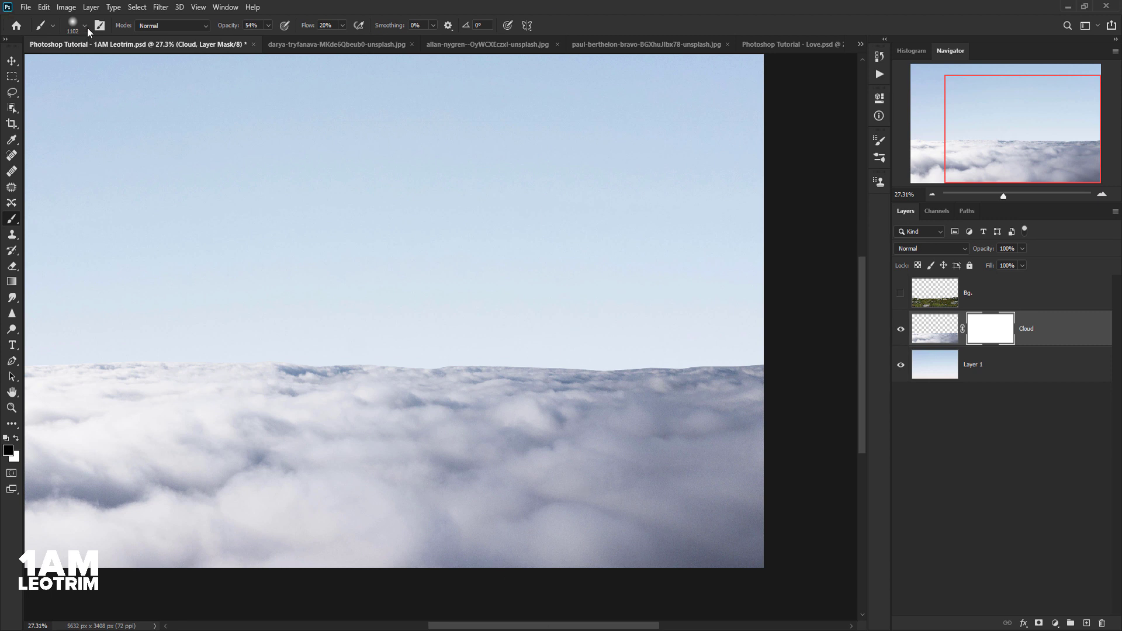
click(85, 26)
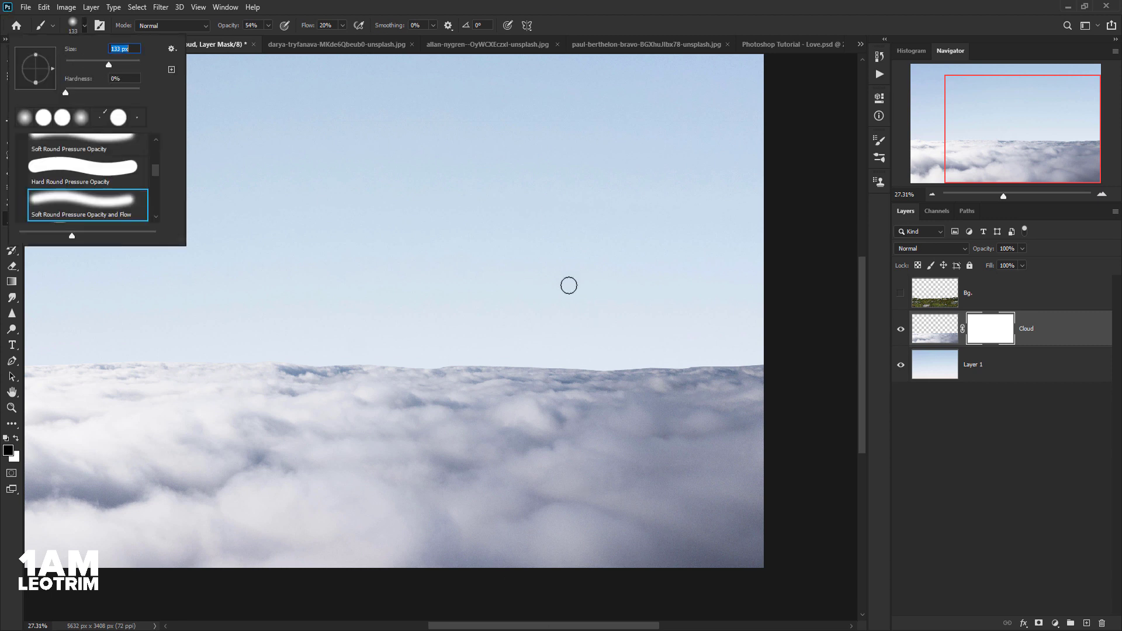
drag(120, 63, 122, 63)
key(Return)
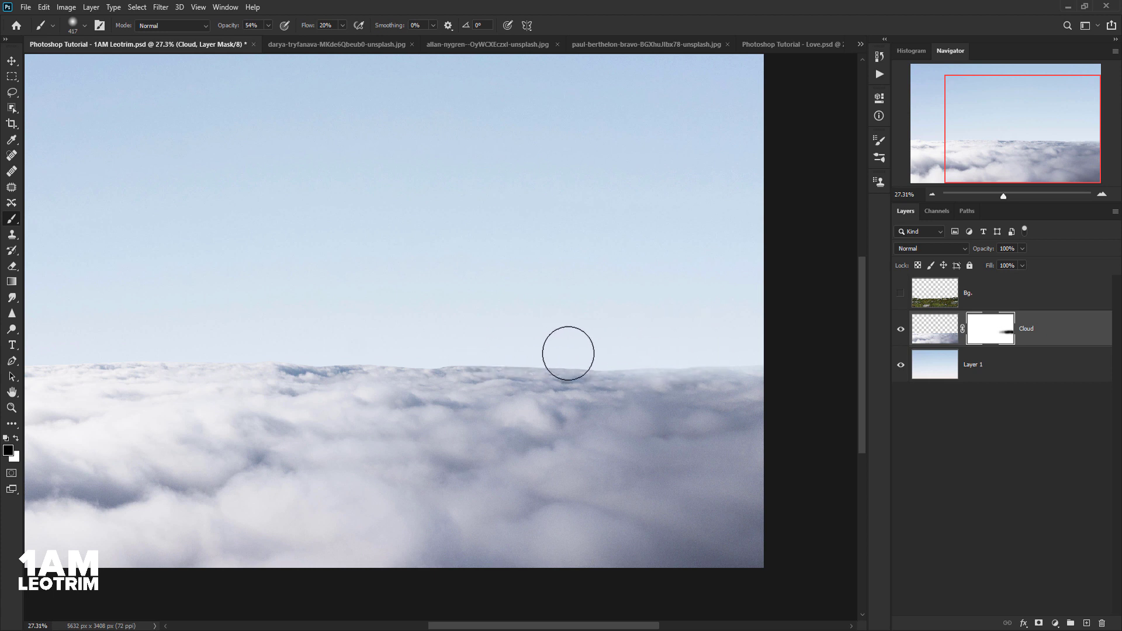
Paint black along the horizon to fade the clouds' hard top edge
drag(574, 348, 534, 348)
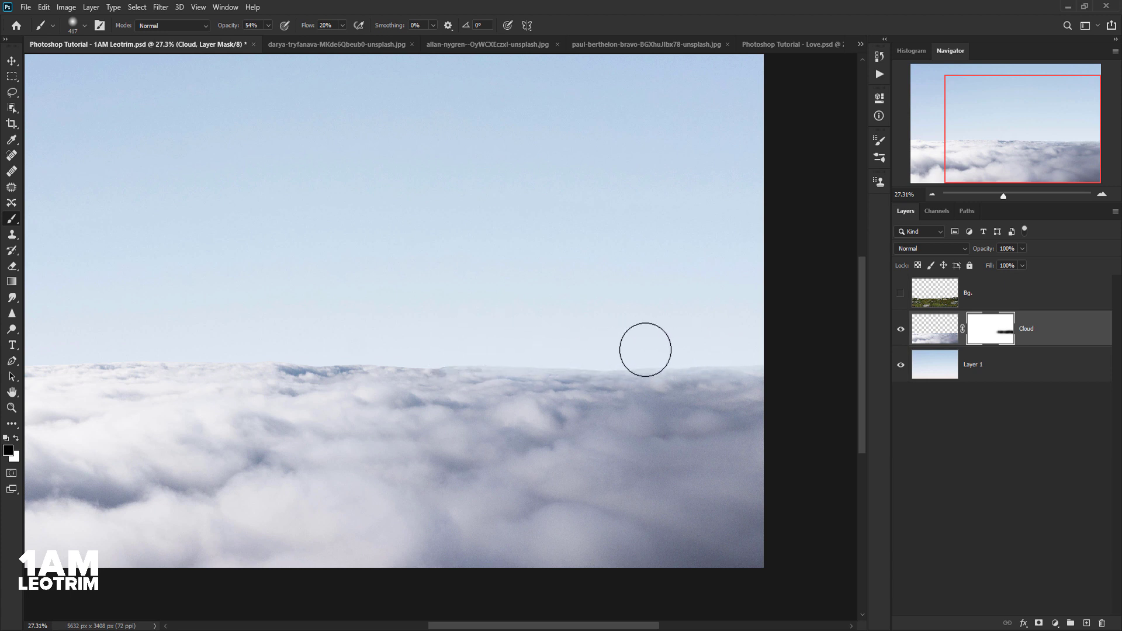
mouse_move(543, 349)
mouse_down()
mouse_move(340, 340)
mouse_move(412, 356)
mouse_move(471, 353)
mouse_move(401, 343)
mouse_move(642, 353)
mouse_up()
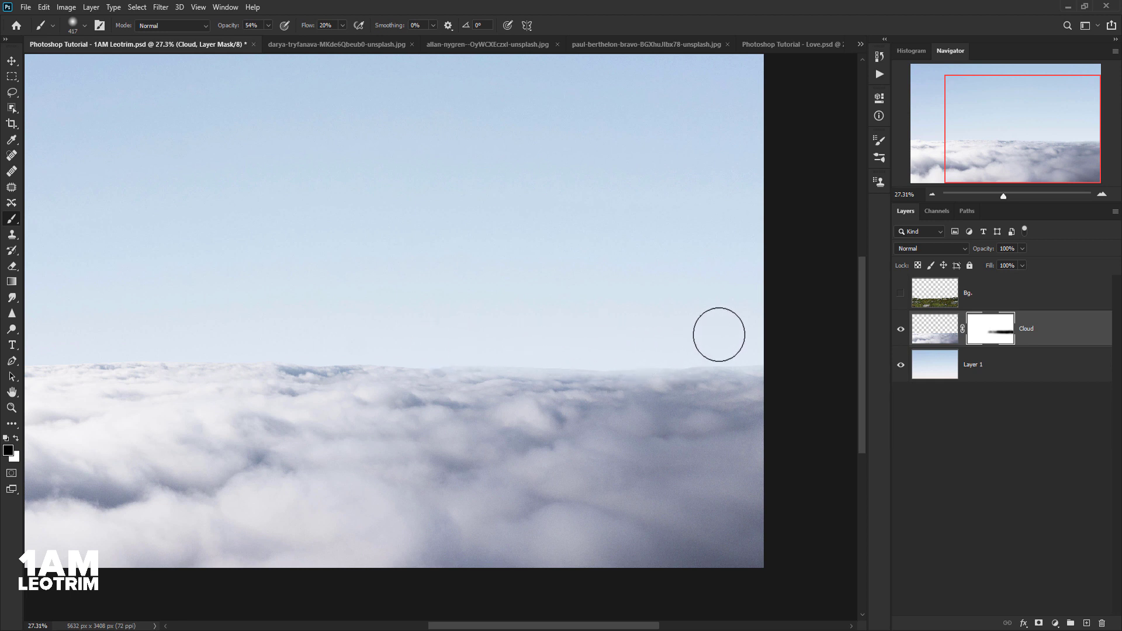
scroll(143, 401, down, 3)
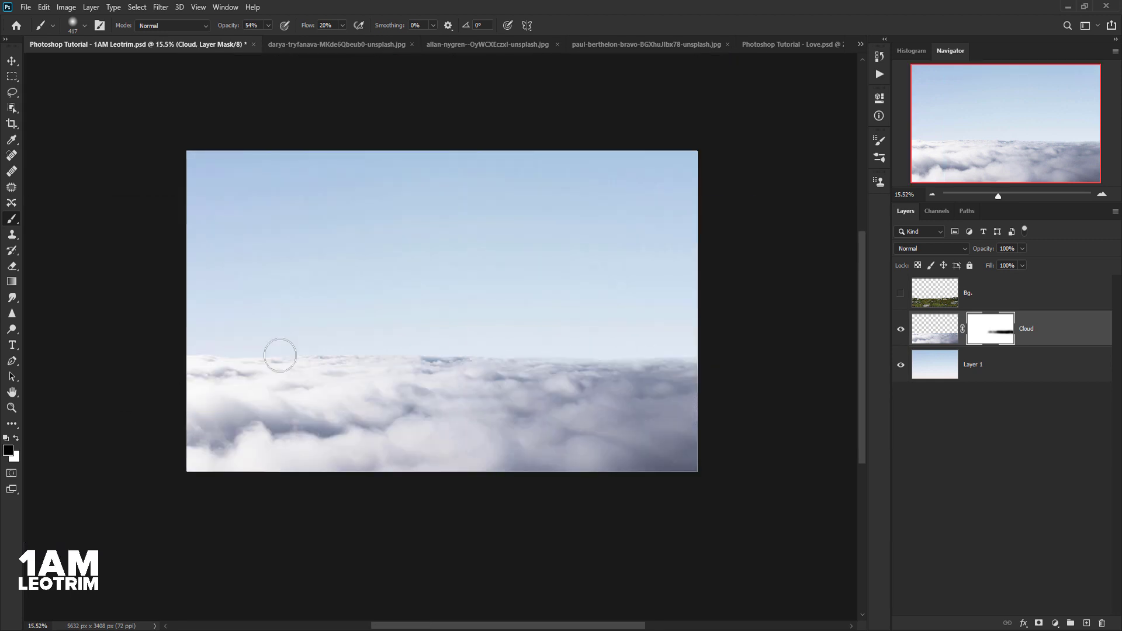
Paint the Cloud mask's horizon at 64% brush opacity, then show the Bg. grass layer again
scroll(280, 355, up, 3)
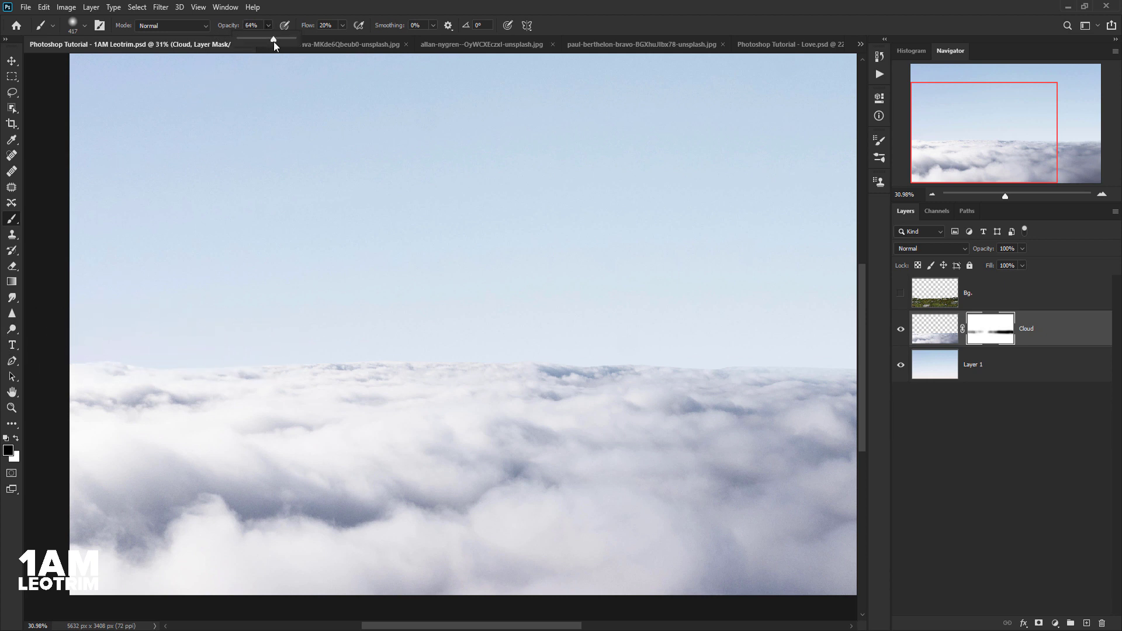
click(87, 368)
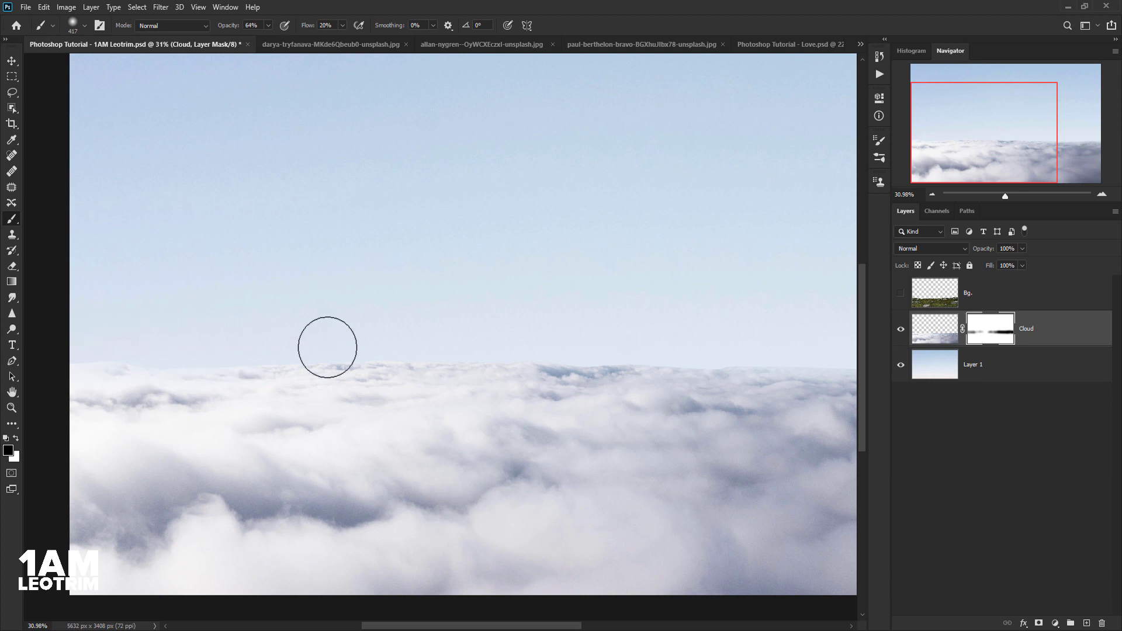
scroll(132, 353, down, 3)
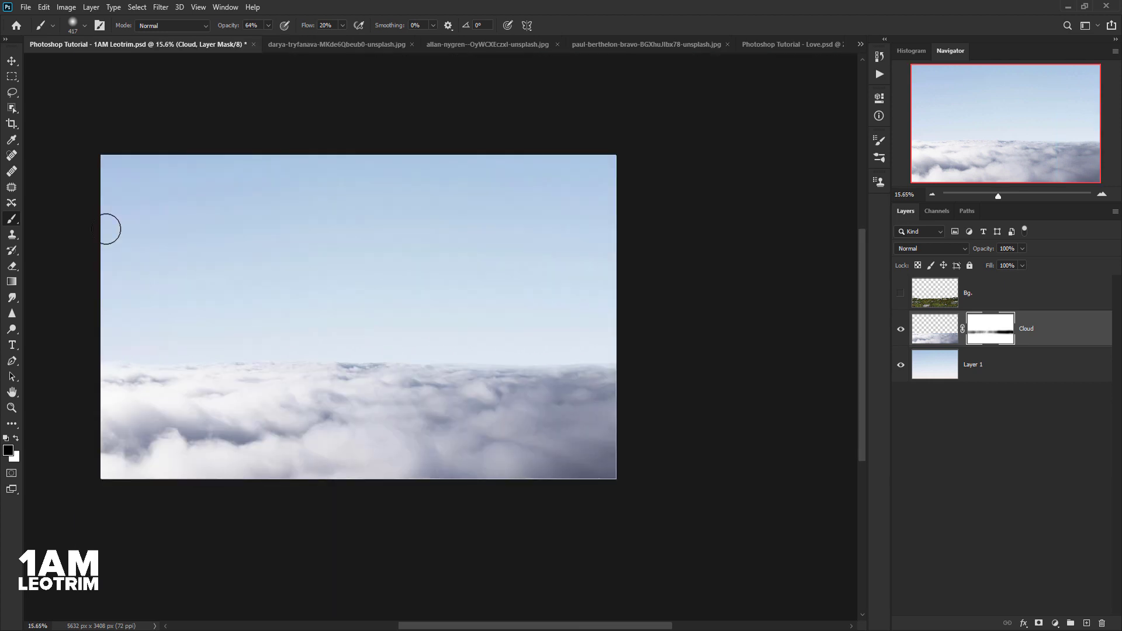
scroll(260, 302, up, 2)
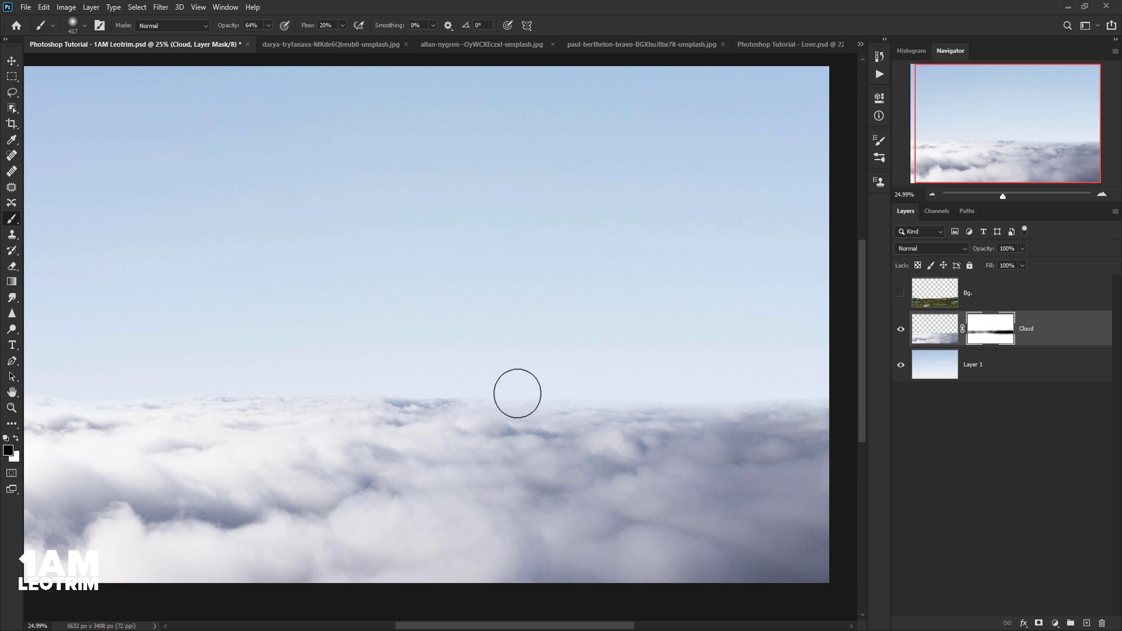
scroll(517, 393, down, 1)
scroll(486, 368, down, 4)
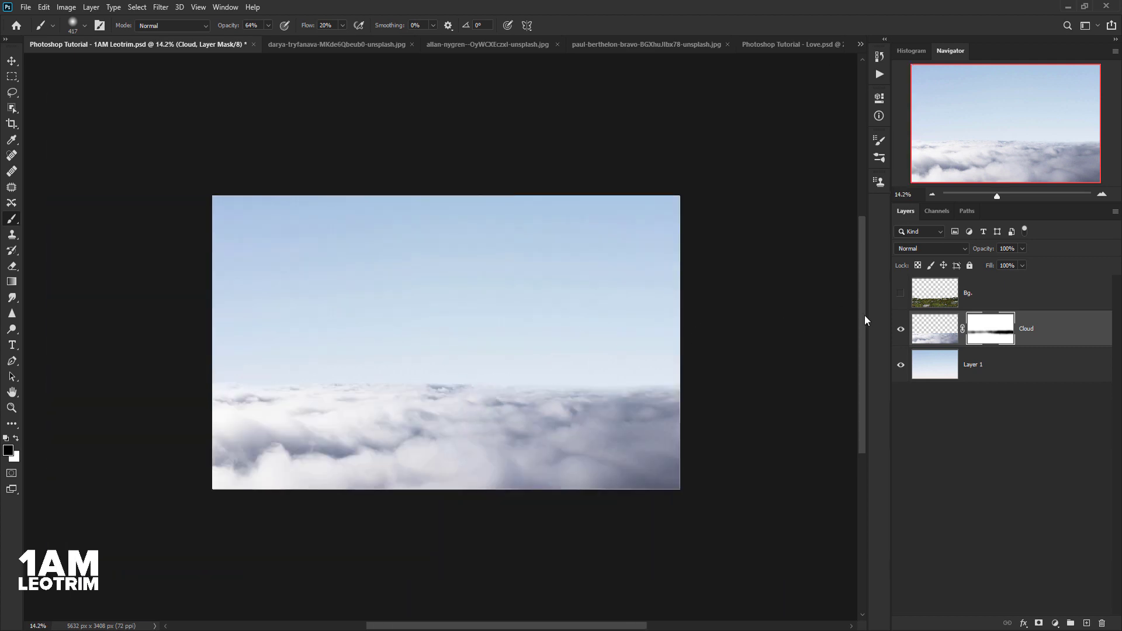
click(905, 296)
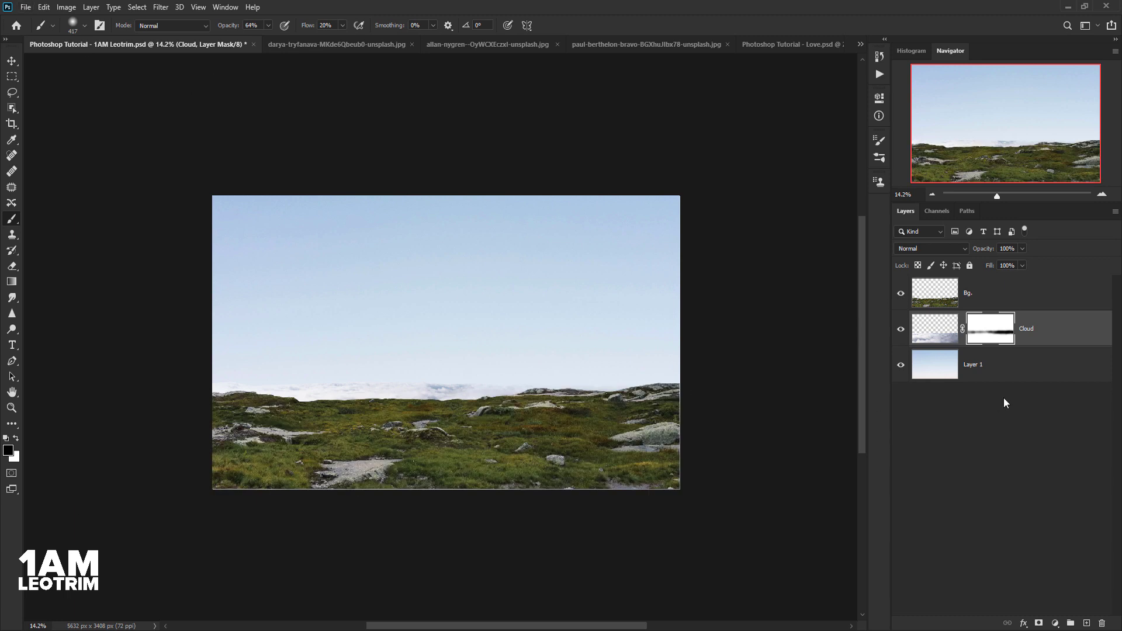
Move the Bg. grass layer 84 px lower with Free Transform and deselect it
click(935, 308)
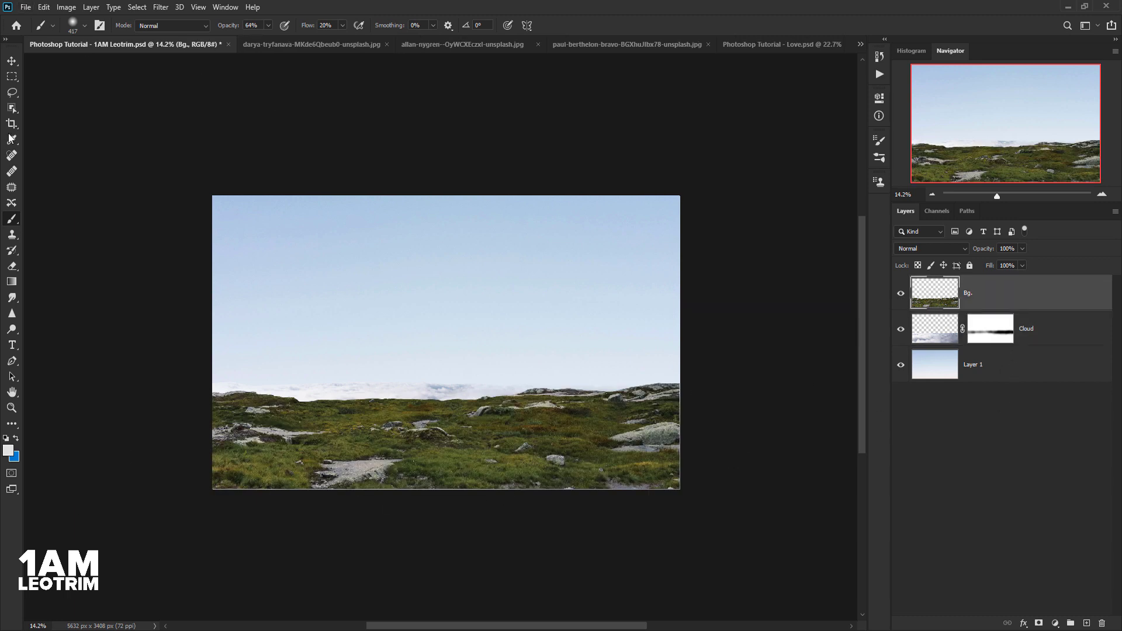
click(12, 60)
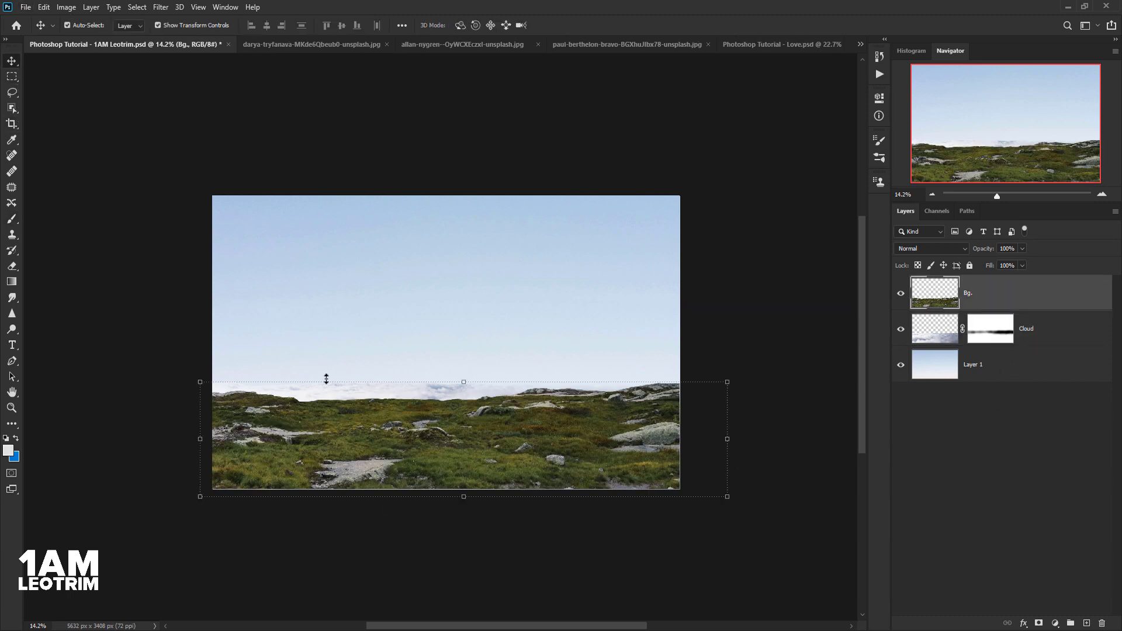
click(257, 377)
drag(302, 431, 302, 438)
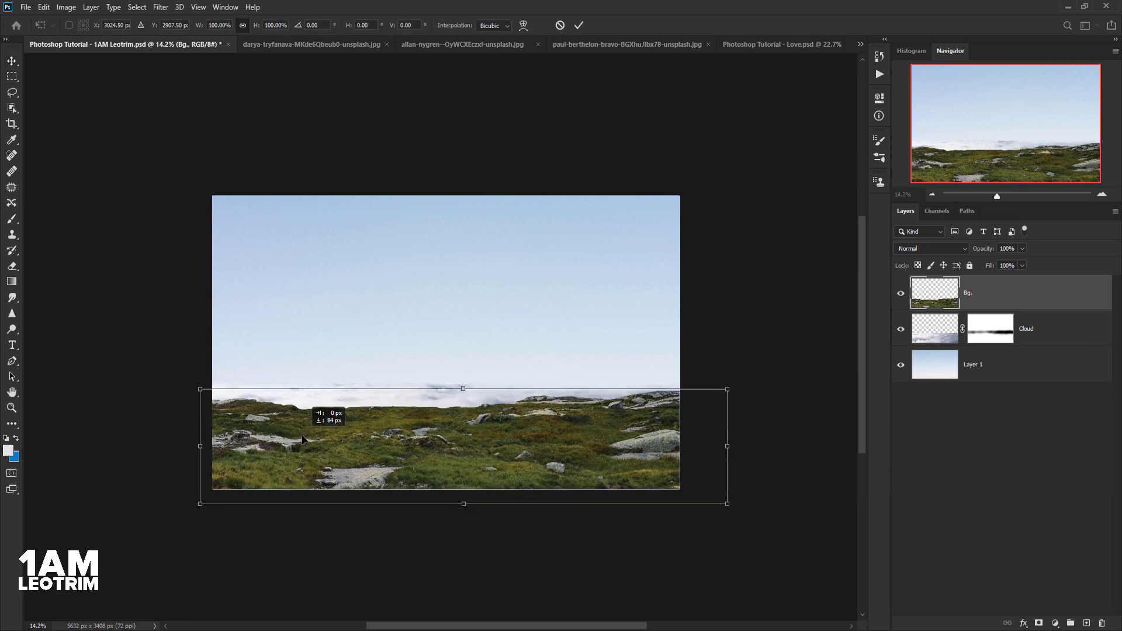
key(Return)
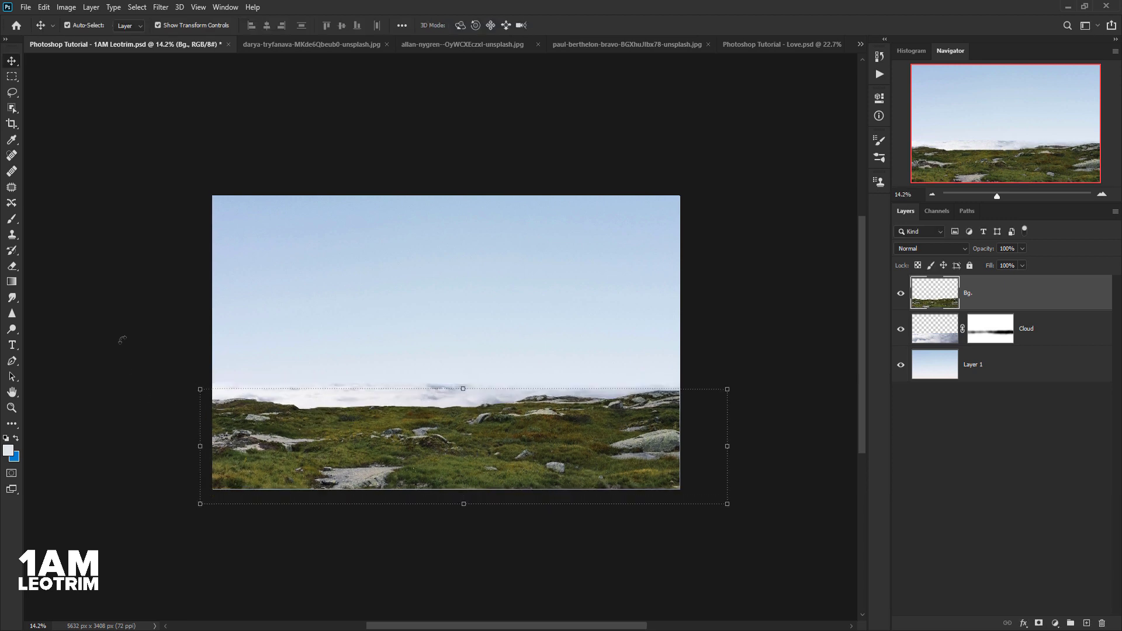
click(122, 345)
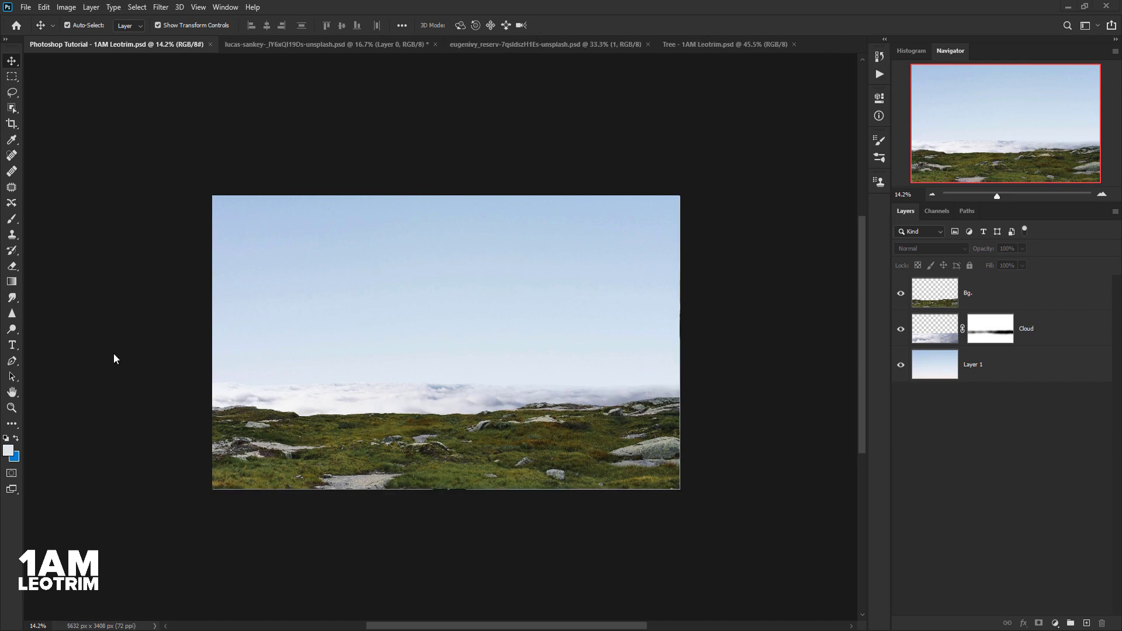
In the lucas-sankey photo, re-enable the man's layer mask and marquee around him
click(264, 47)
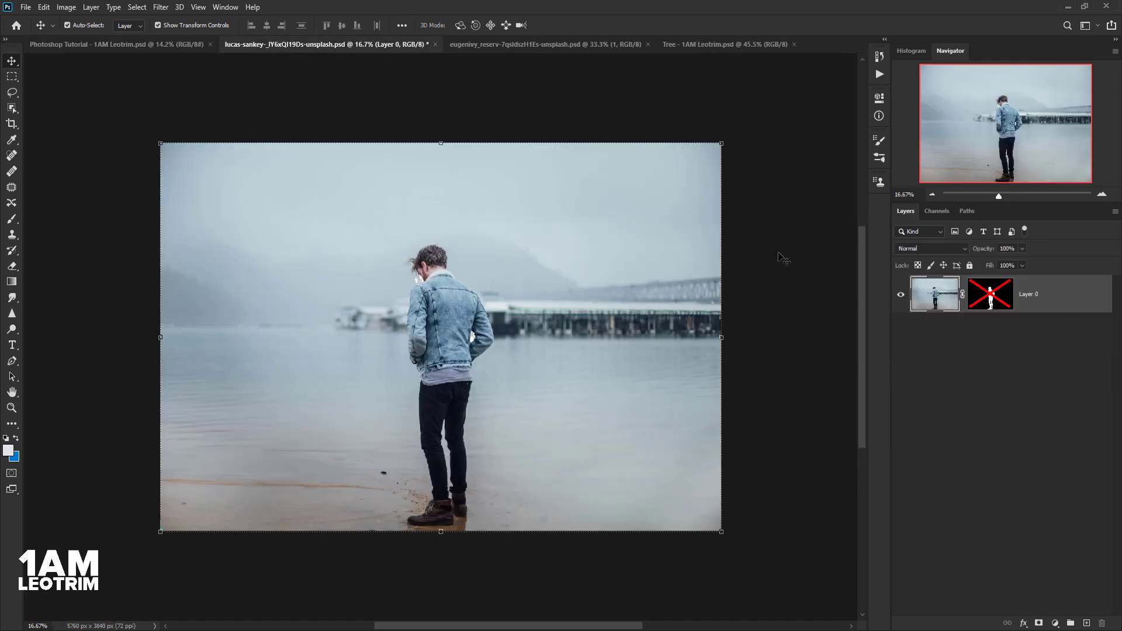
right_click(989, 298)
click(1006, 301)
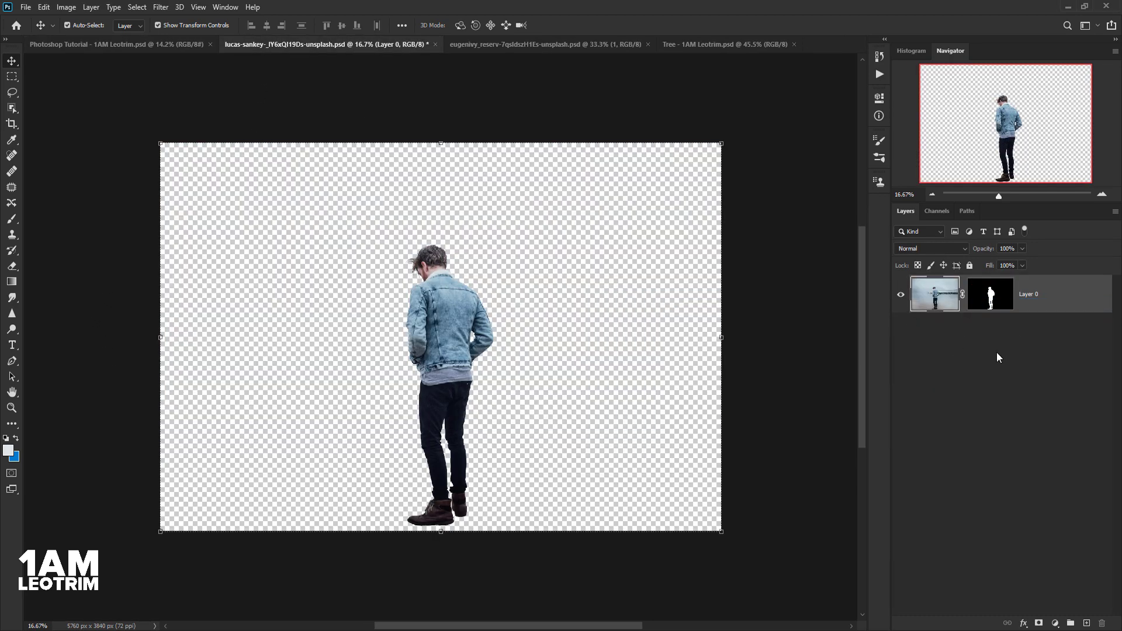
click(17, 80)
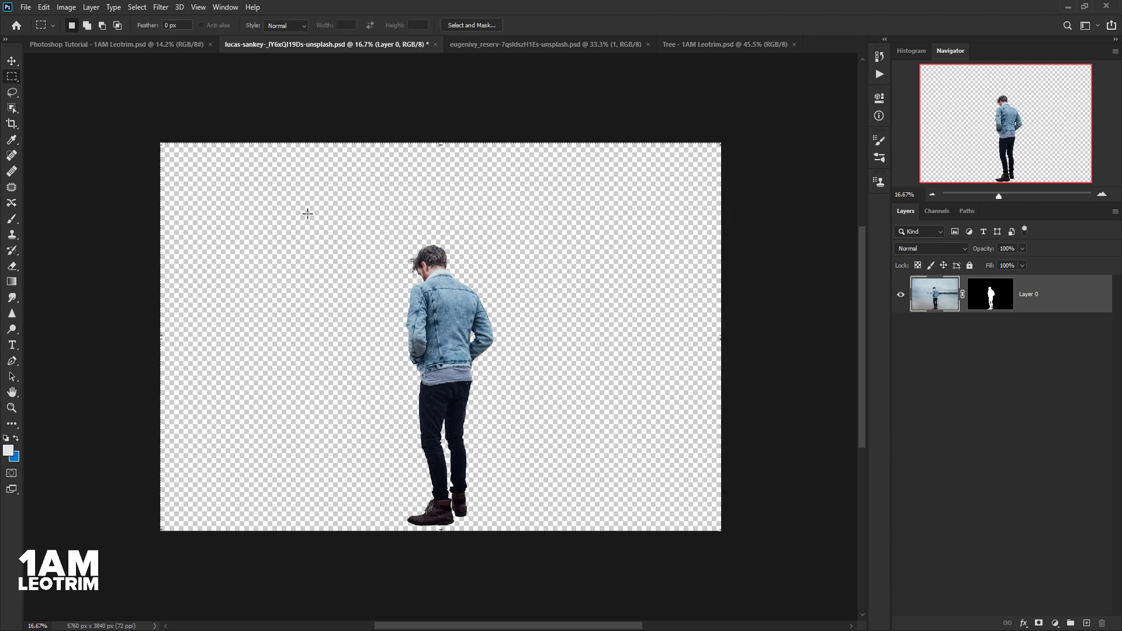
drag(302, 190, 561, 531)
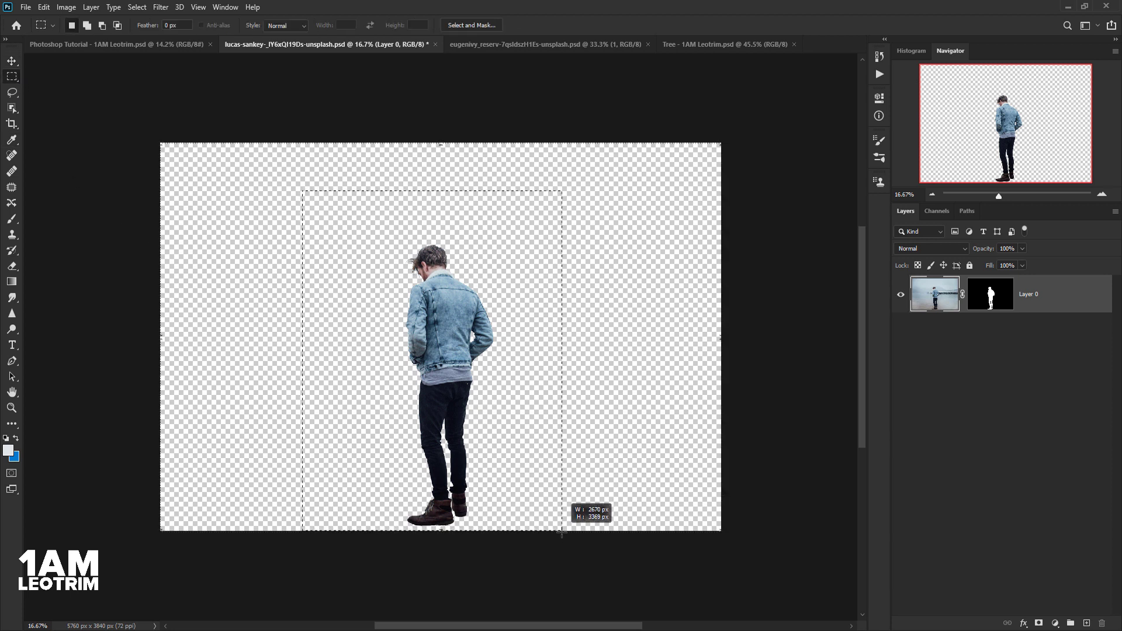
drag(561, 531, 568, 528)
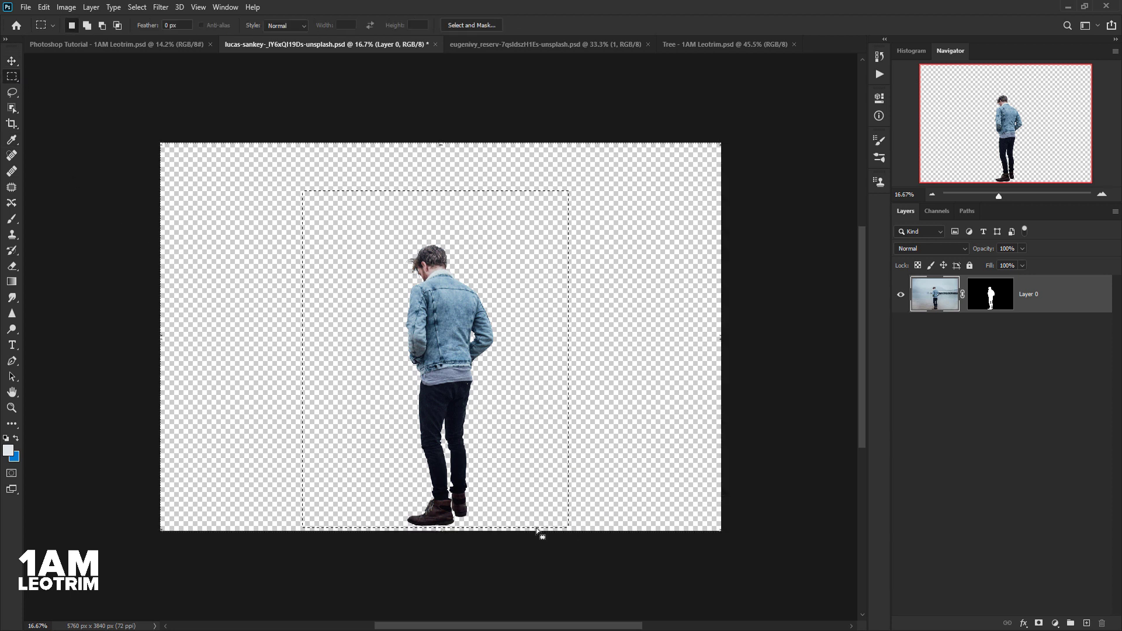
Copy the man merged and return to the tutorial composite's Edit menu
click(44, 7)
click(88, 102)
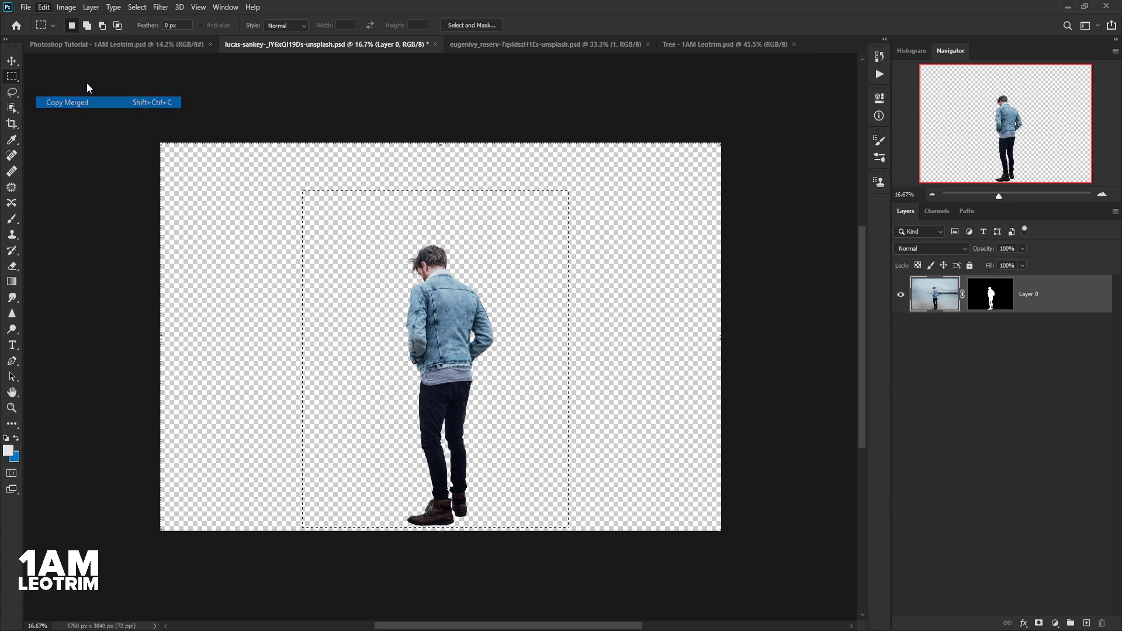
click(105, 44)
click(66, 7)
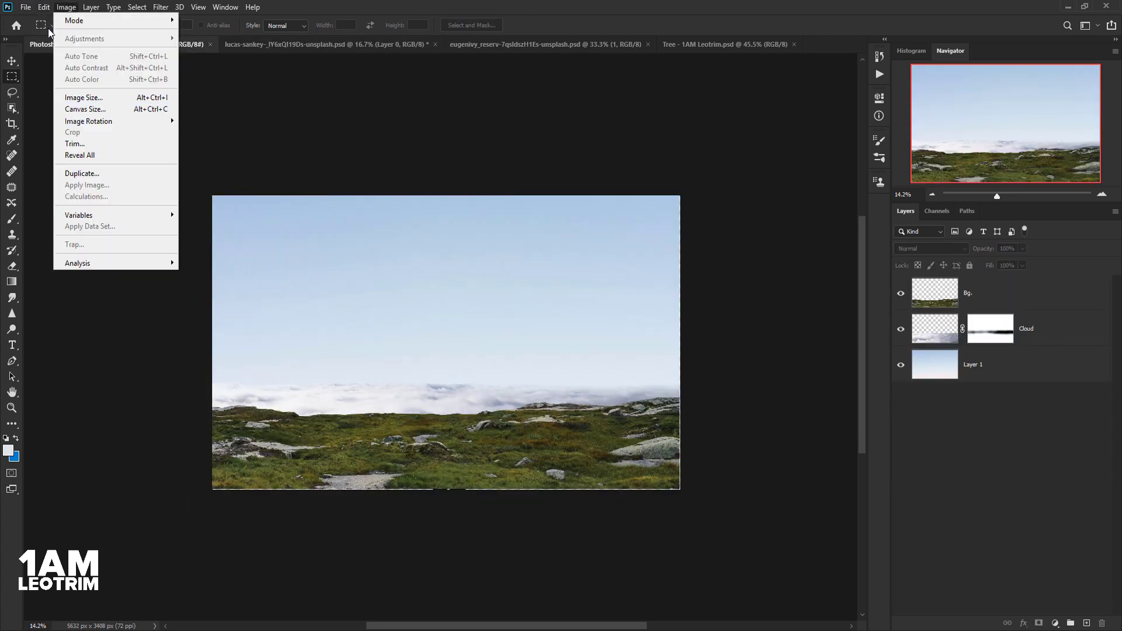
click(44, 7)
Paste the man and shrink him to 27.54%, placed left of centre on the hill
click(61, 115)
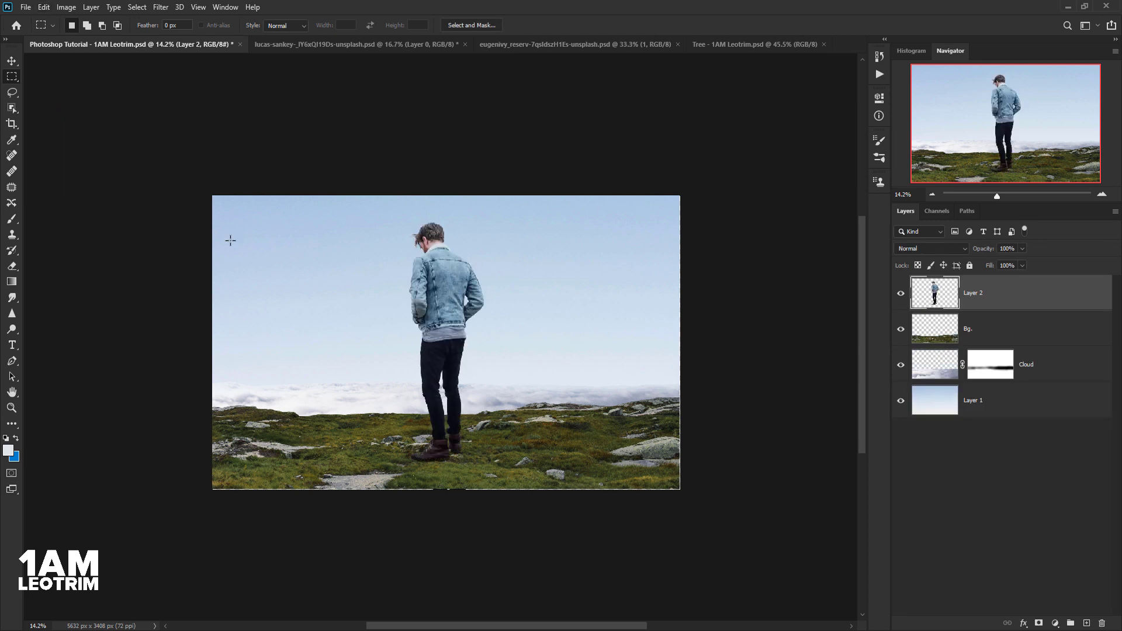
click(11, 61)
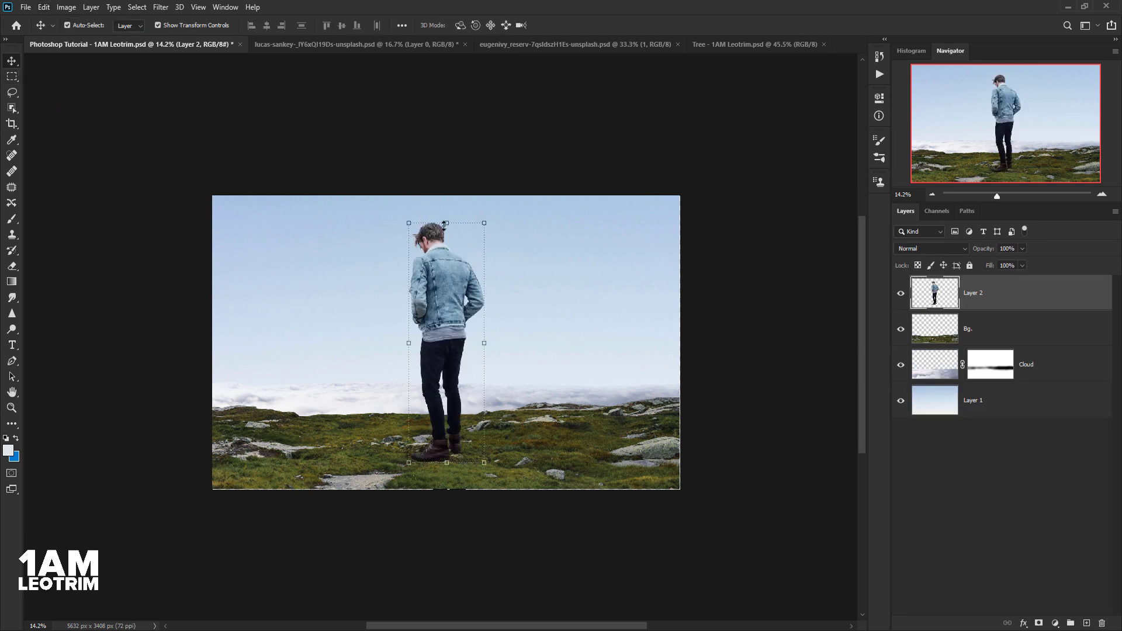
mouse_move(444, 223)
mouse_down()
mouse_move(444, 393)
mouse_move(360, 402)
mouse_move(350, 385)
mouse_up()
key(Return)
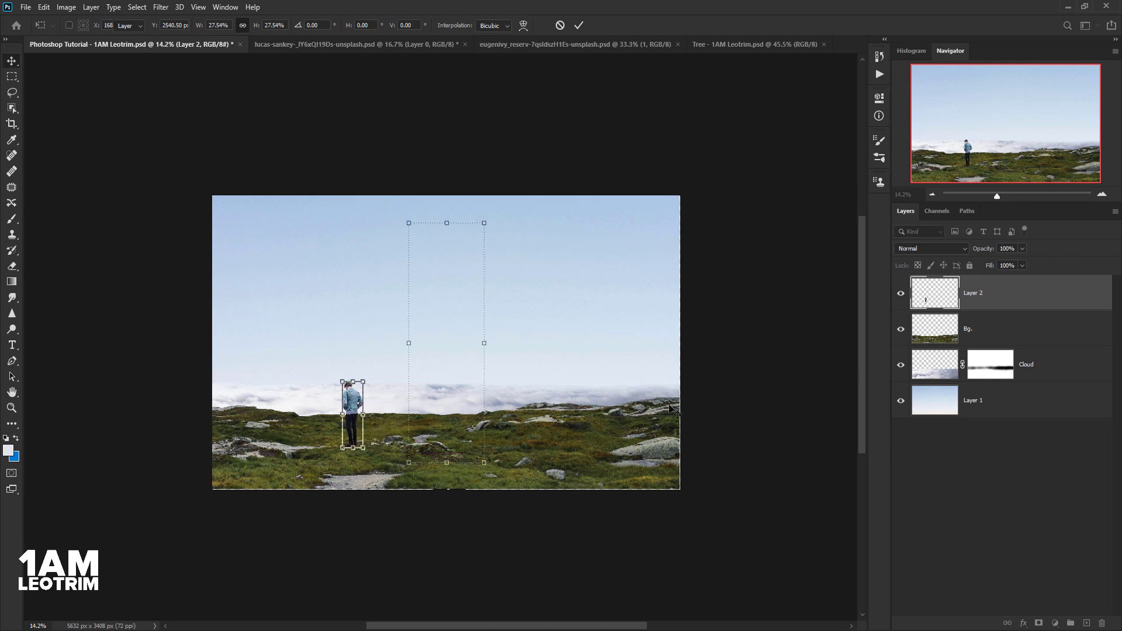
Rename the man's layer to M
double_click(971, 293)
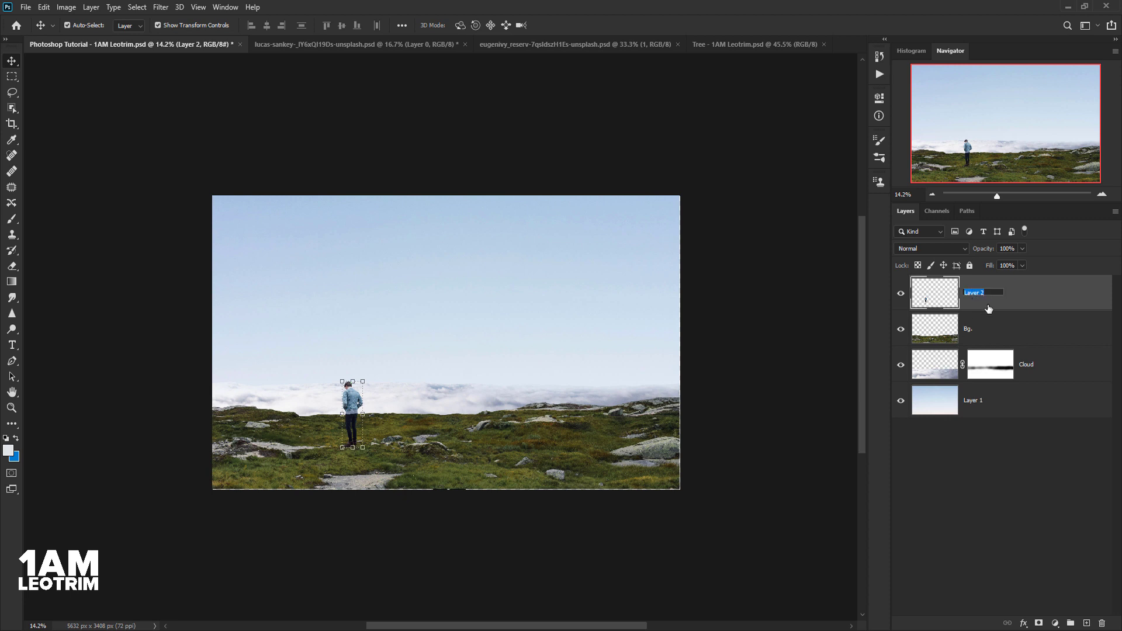
text(m)
key(Return)
click(178, 268)
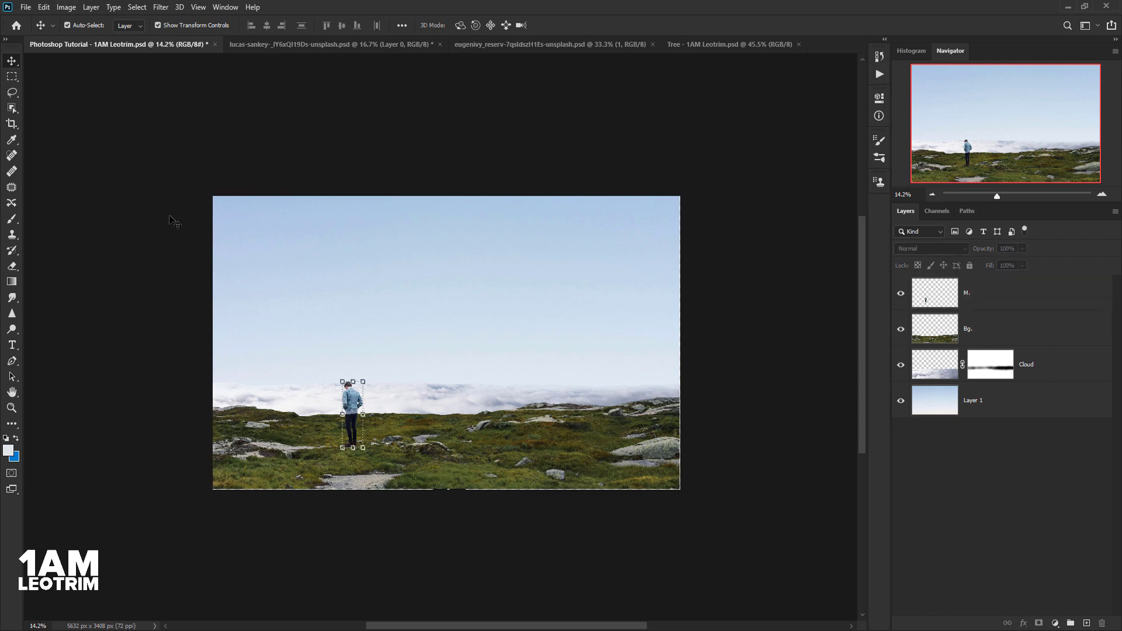
Marquee the whole tree in the Tree document, copy it merged, and paste it into the composite
click(729, 44)
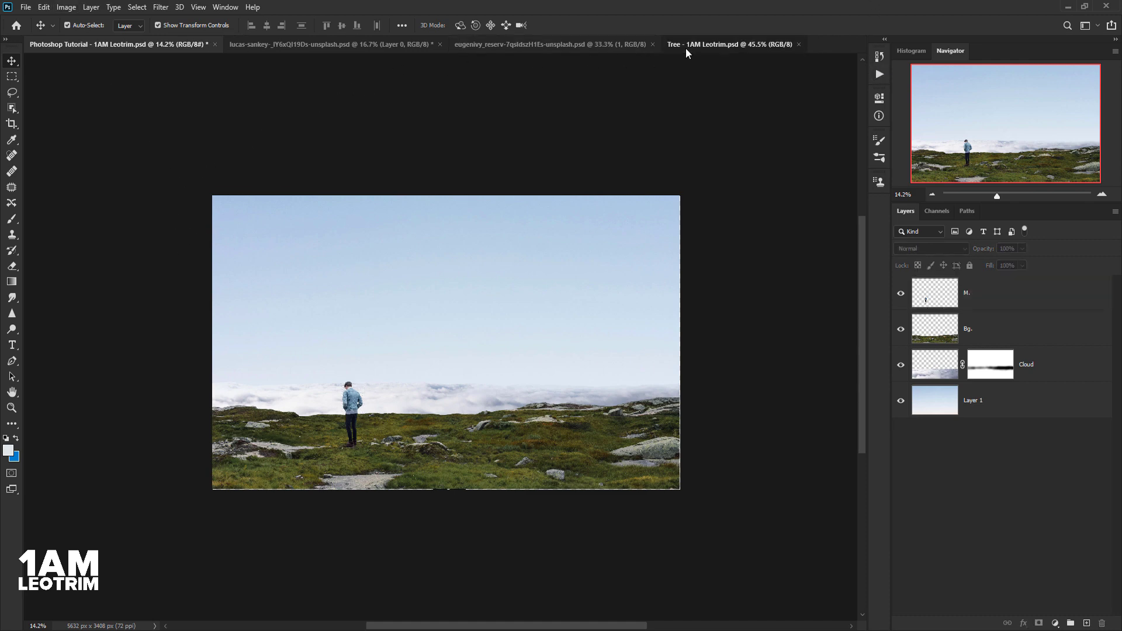
scroll(369, 330, down, 1)
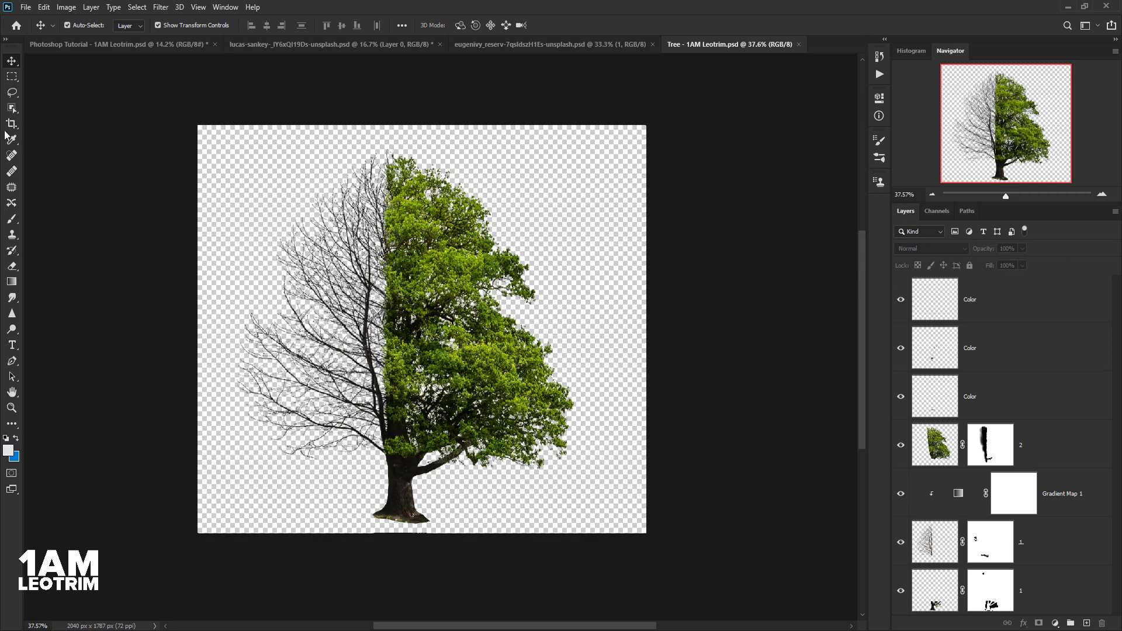
key(m)
drag(197, 125, 599, 531)
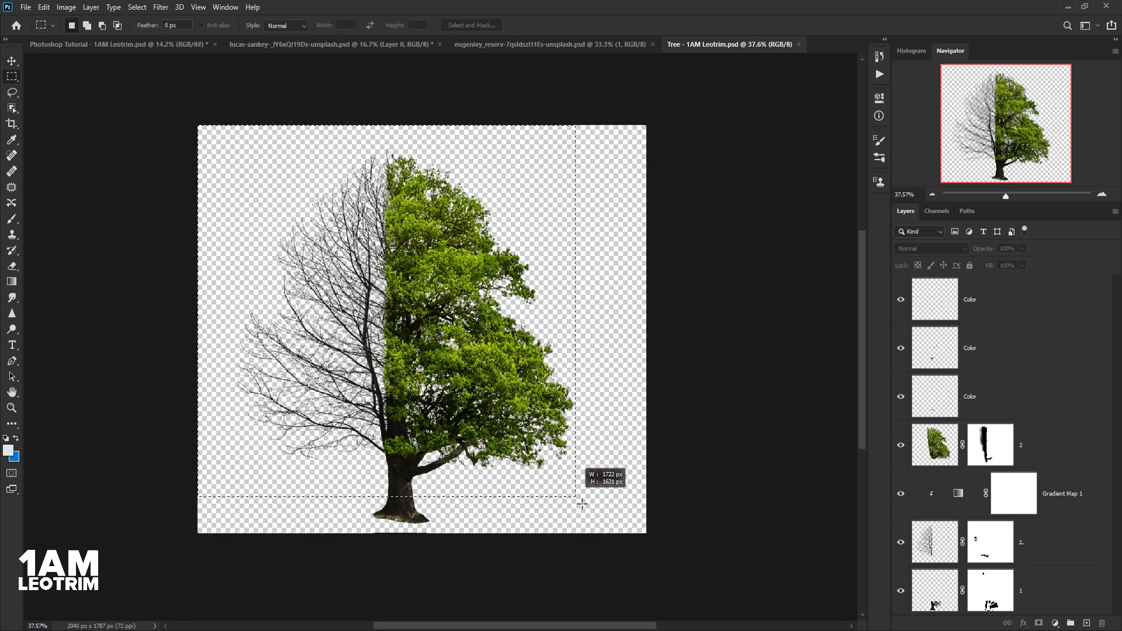
click(44, 7)
click(70, 104)
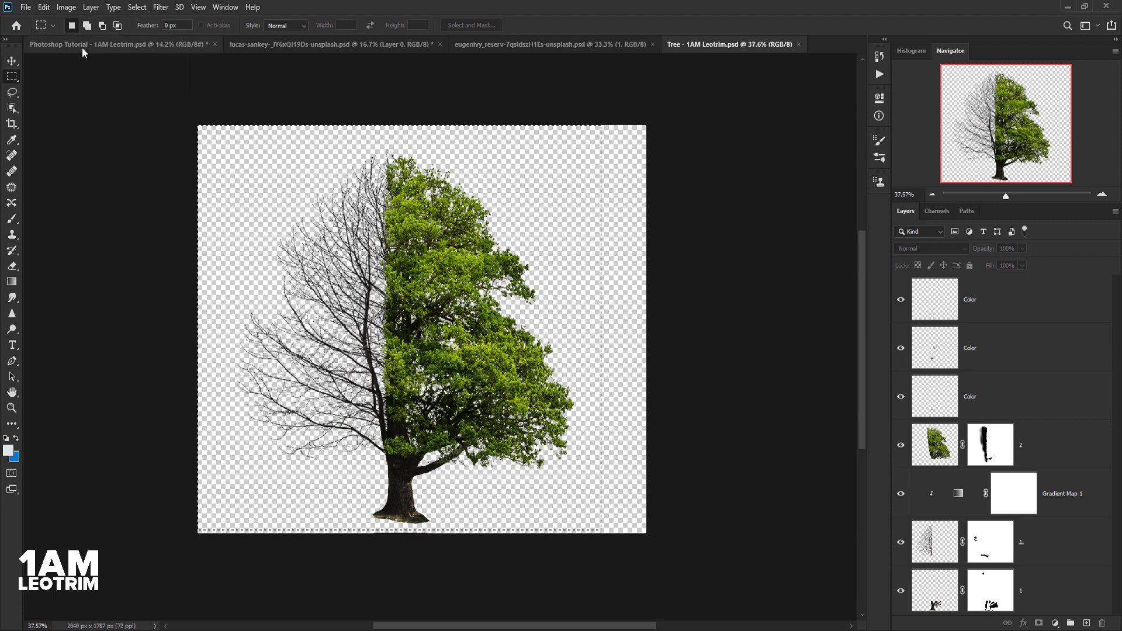
click(83, 44)
click(44, 7)
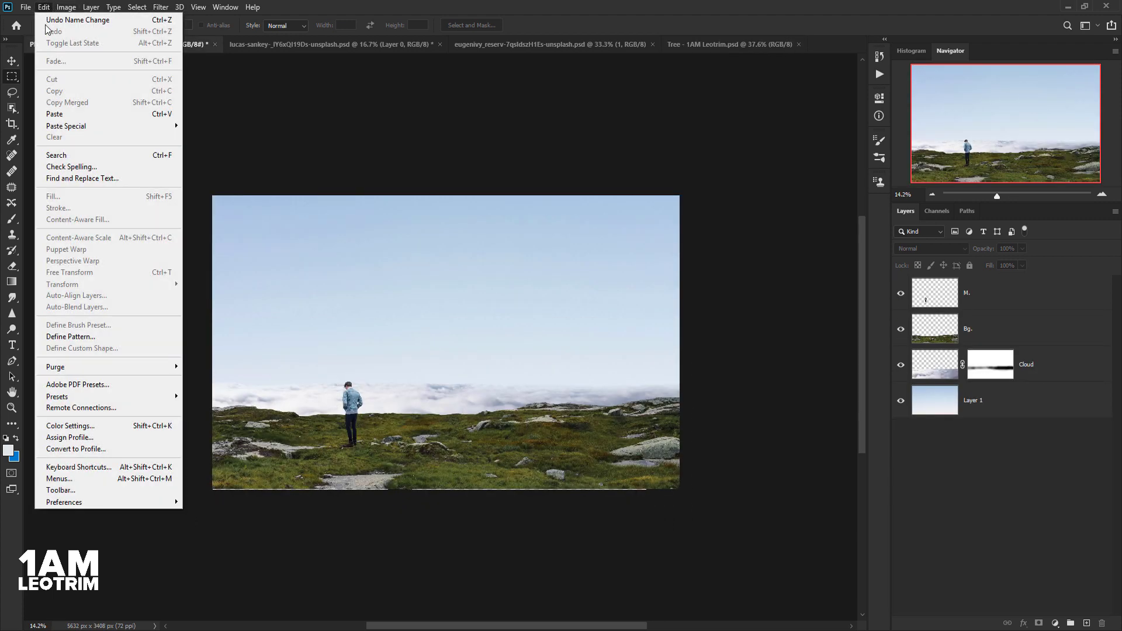
click(56, 113)
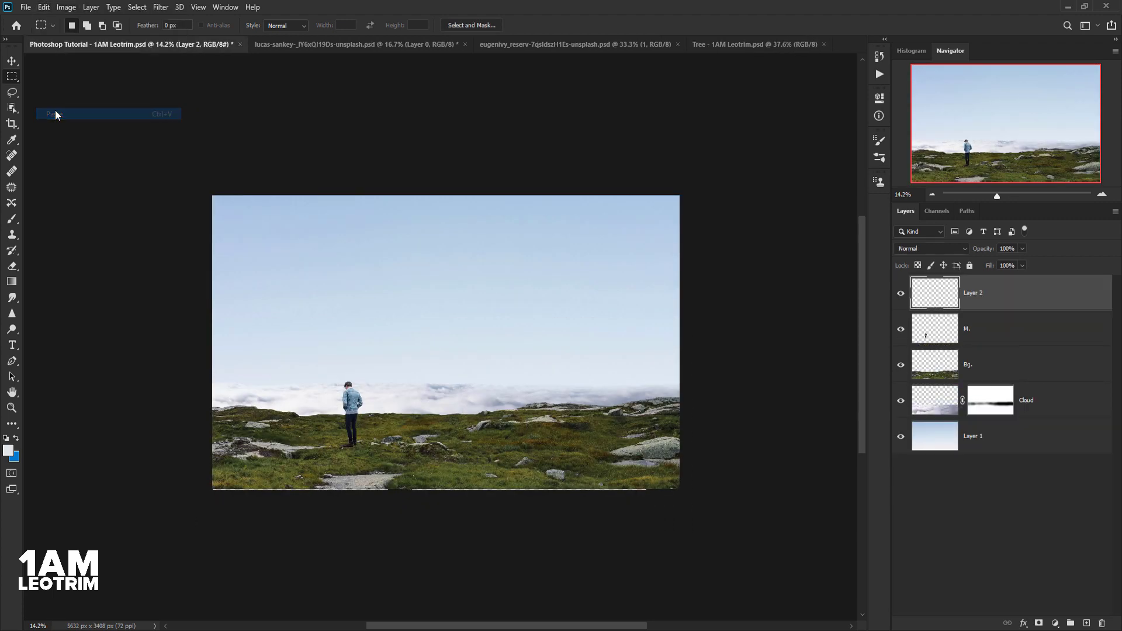
Enlarge the pasted tree to about 123% and move it down onto the hilltop
click(11, 61)
key(ctrl+t)
drag(442, 271, 446, 238)
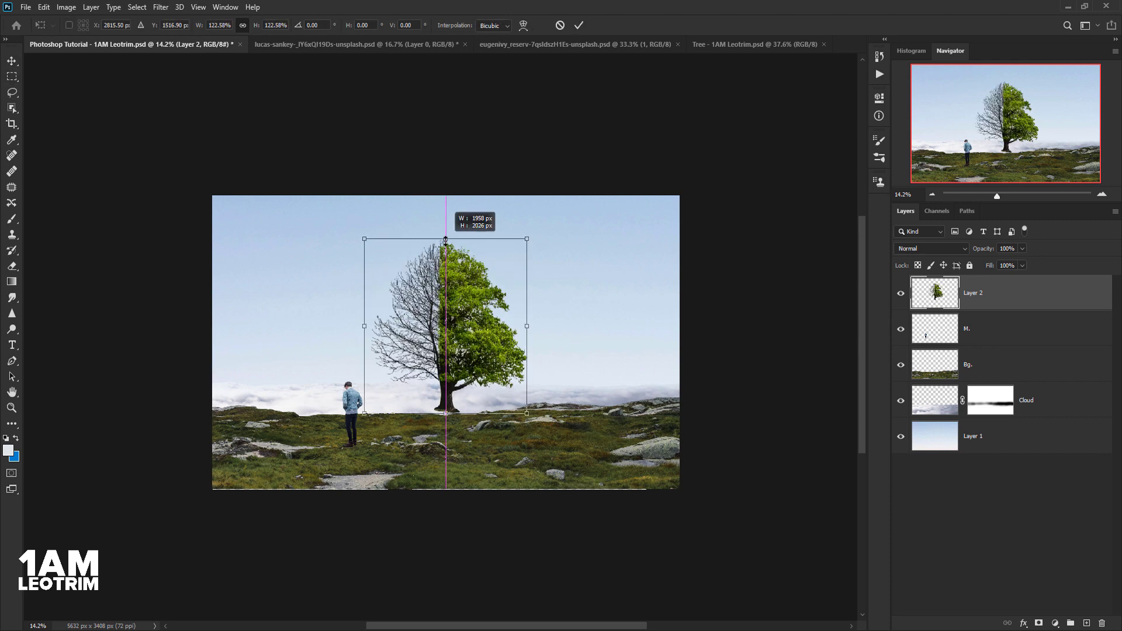
drag(437, 329, 437, 353)
scroll(445, 382, up, 3)
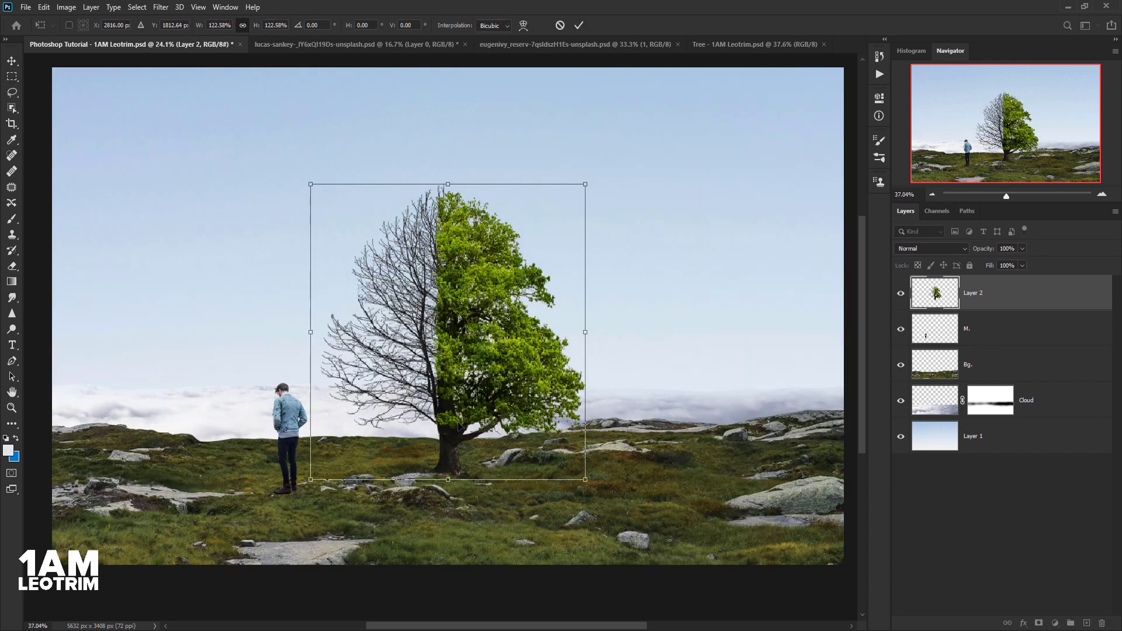
drag(461, 435, 483, 444)
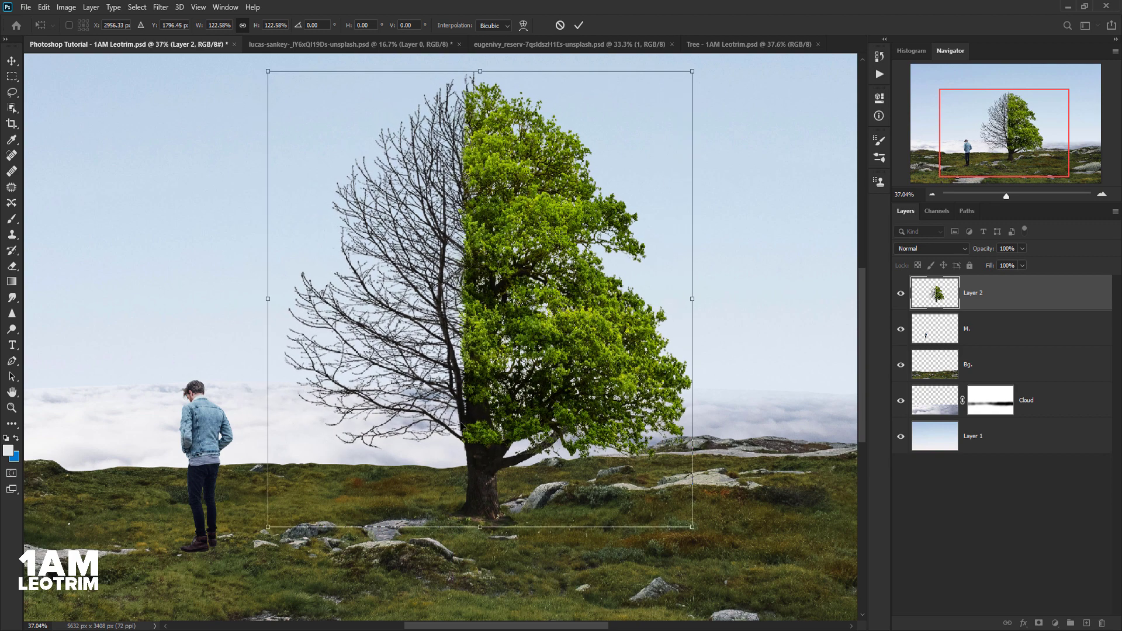
scroll(480, 442, down, 2)
scroll(481, 442, down, 2)
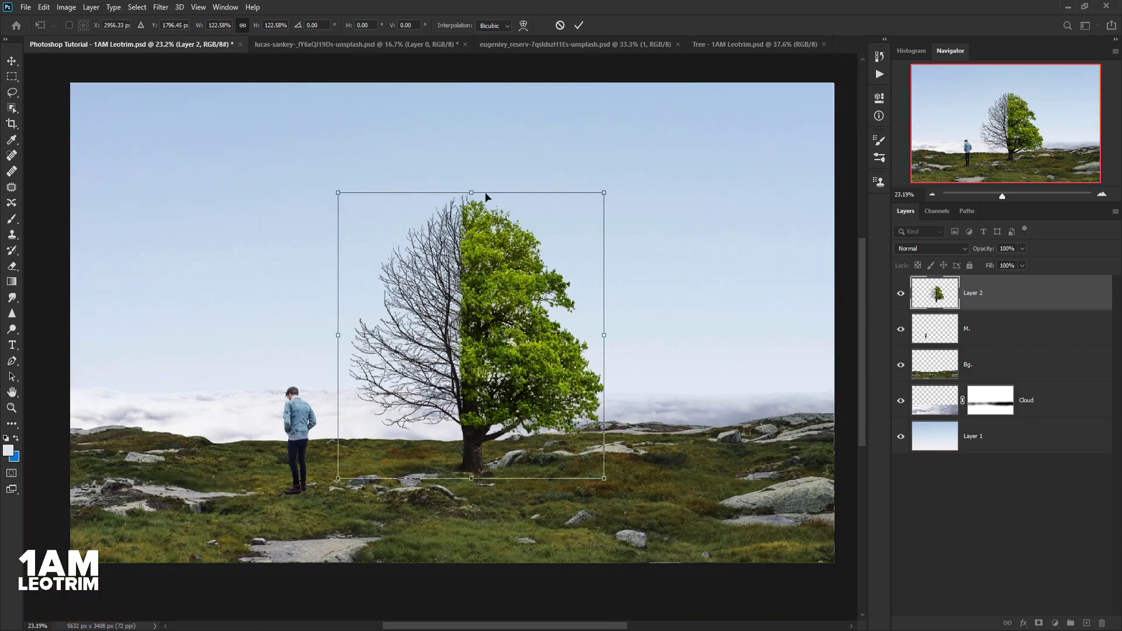
Fine-tune the tree's scale to about 137.5% and apply the transform
drag(485, 194, 485, 172)
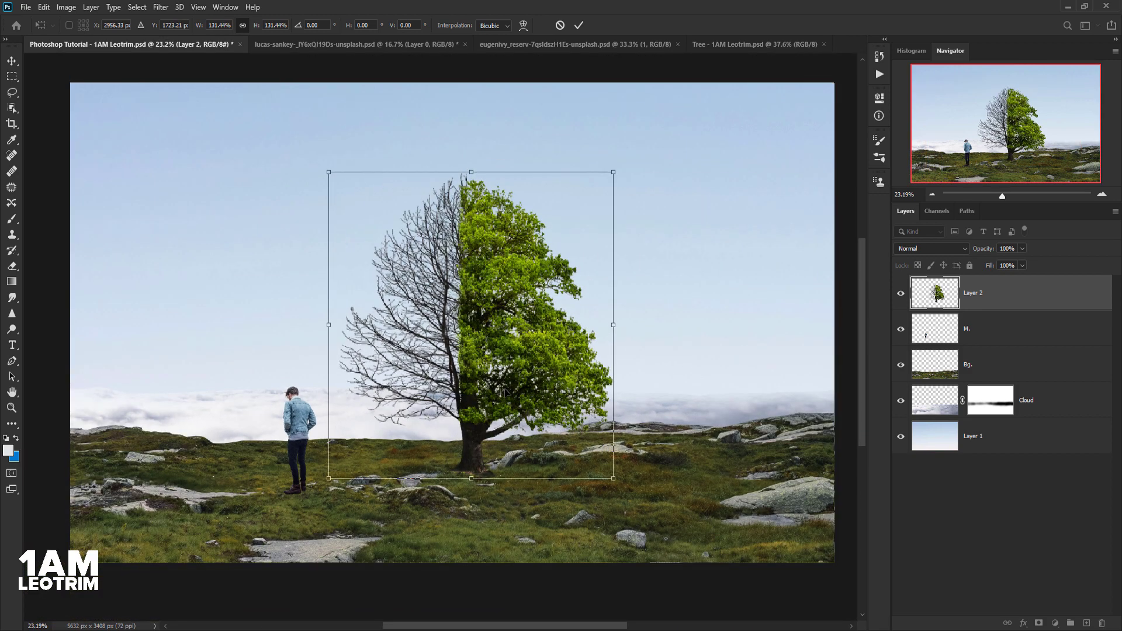
scroll(506, 393, up, 1)
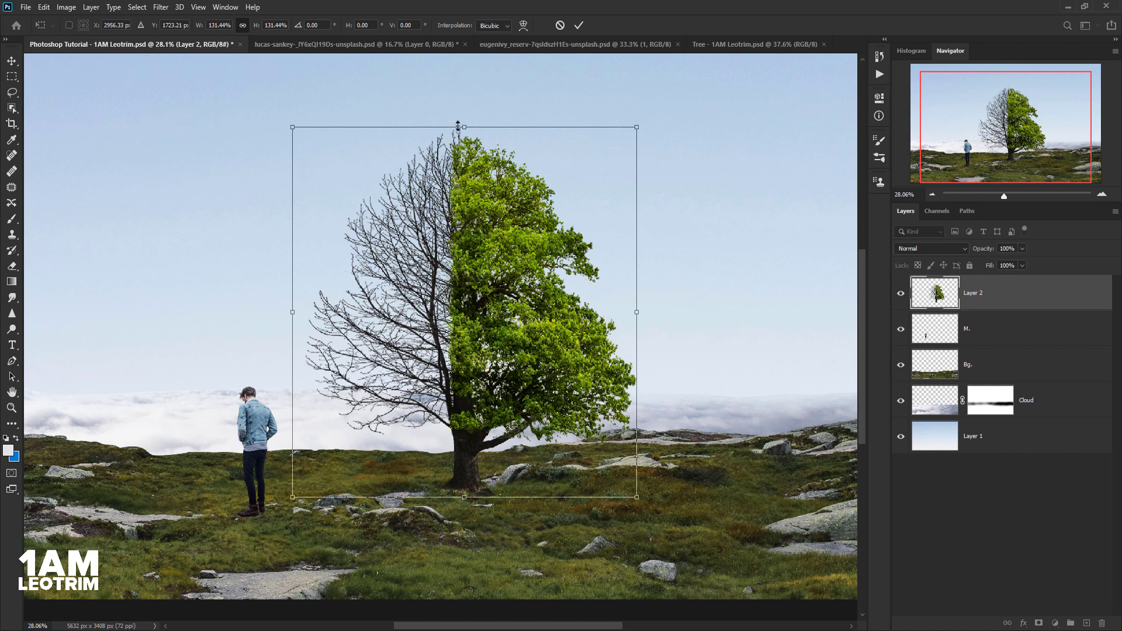
drag(463, 114, 462, 98)
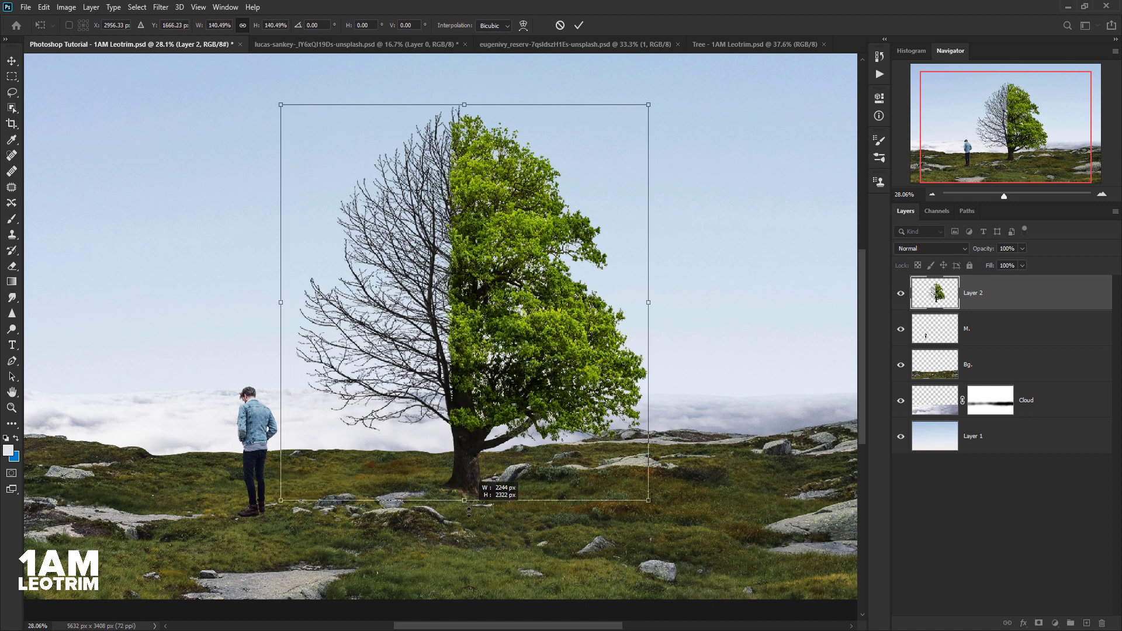
drag(471, 495, 473, 512)
drag(460, 434, 455, 421)
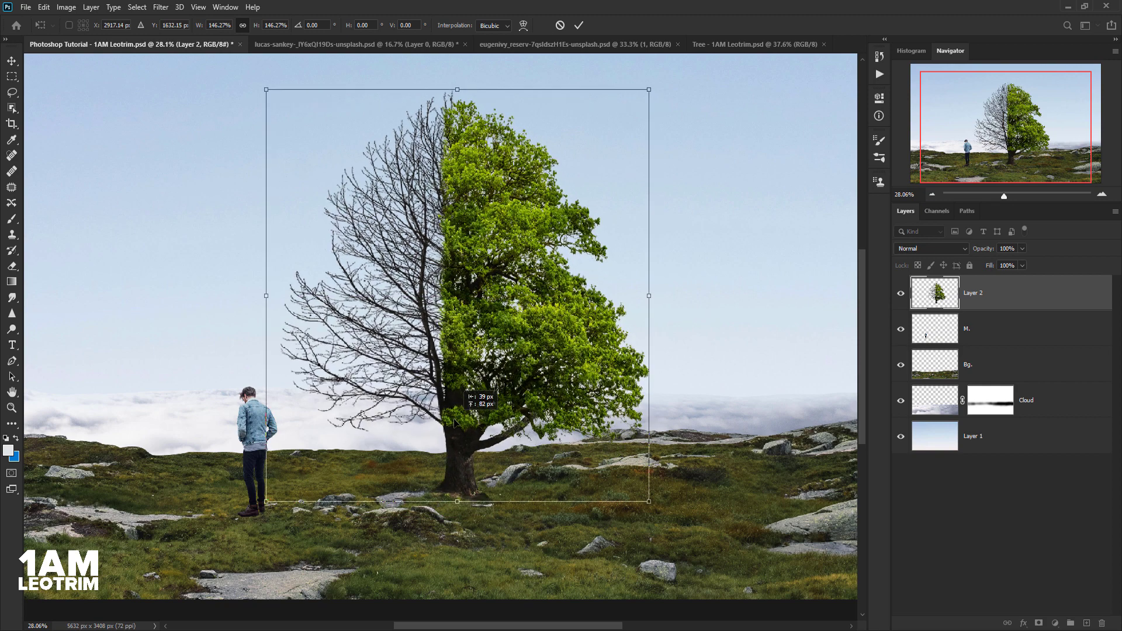
scroll(455, 422, down, 3)
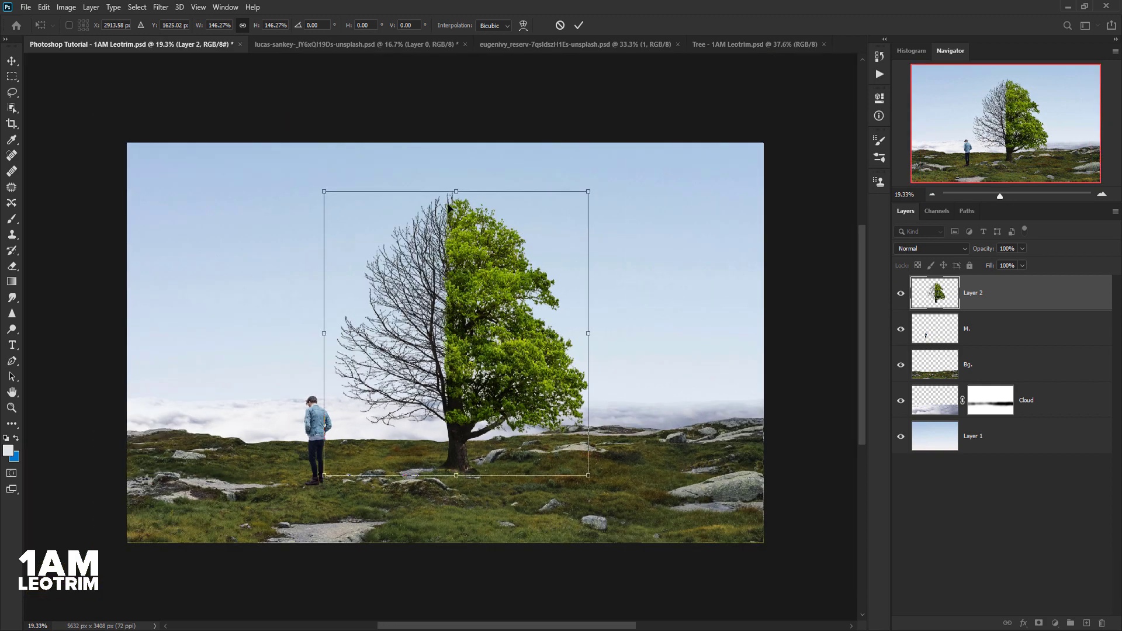
drag(456, 188, 456, 208)
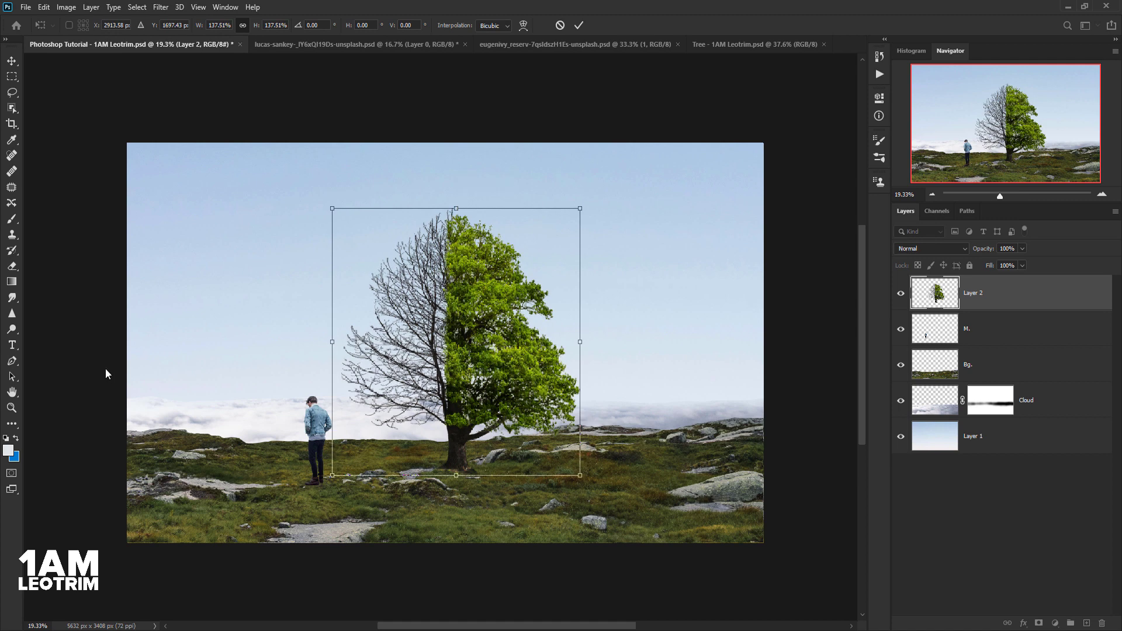
key(Return)
Move the man on layer M. farther left of the tree and shrink him to about 98%
scroll(310, 466, up, 3)
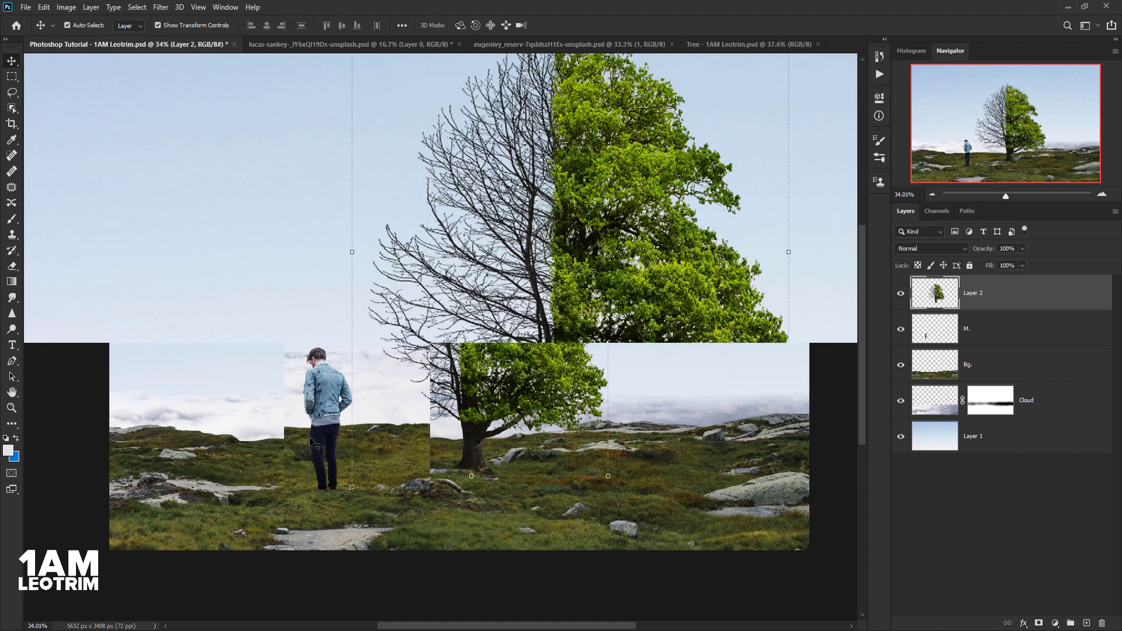
click(326, 423)
mouse_move(326, 424)
mouse_down()
mouse_move(314, 438)
mouse_move(288, 431)
mouse_up()
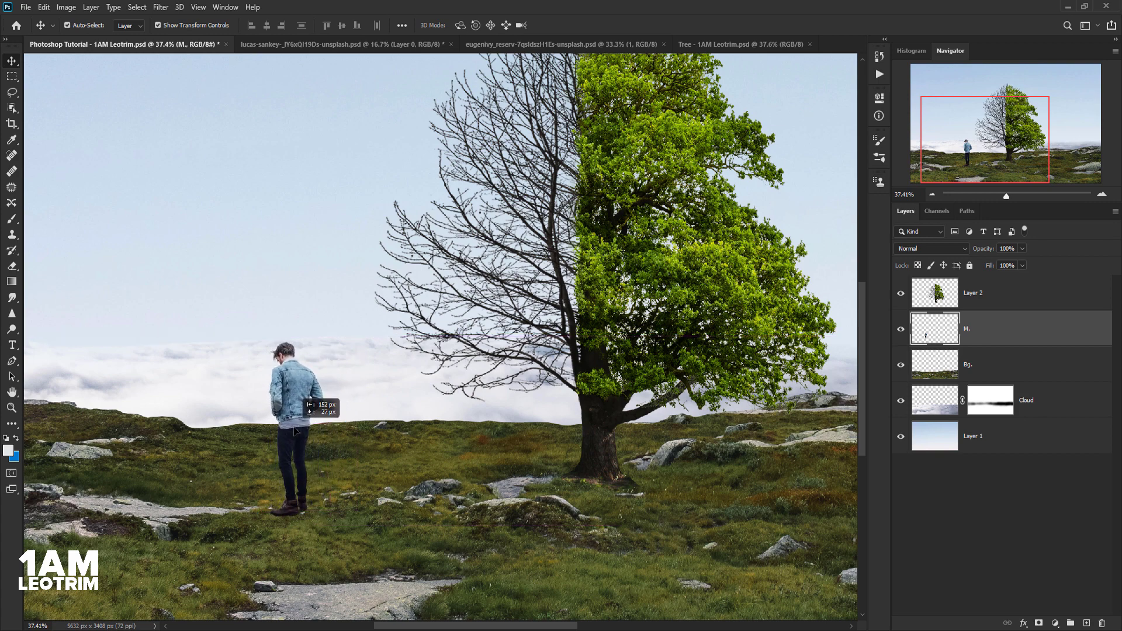
drag(289, 431, 301, 431)
drag(302, 340, 304, 358)
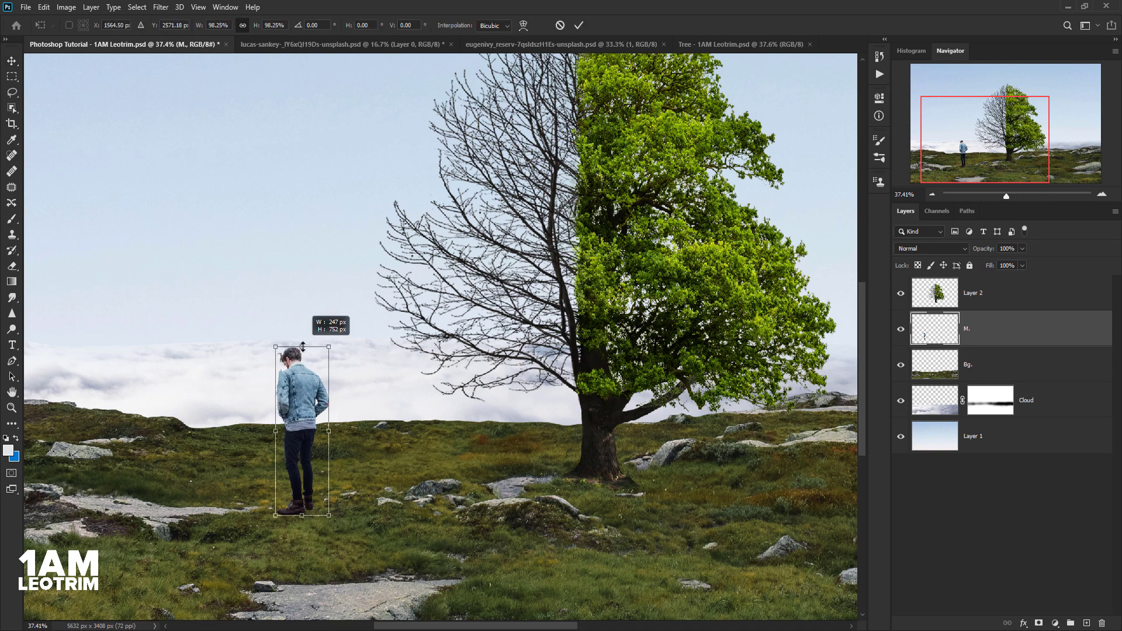
Marquee the wedding couple in their document and copy them merged
click(512, 45)
scroll(444, 267, down, 2)
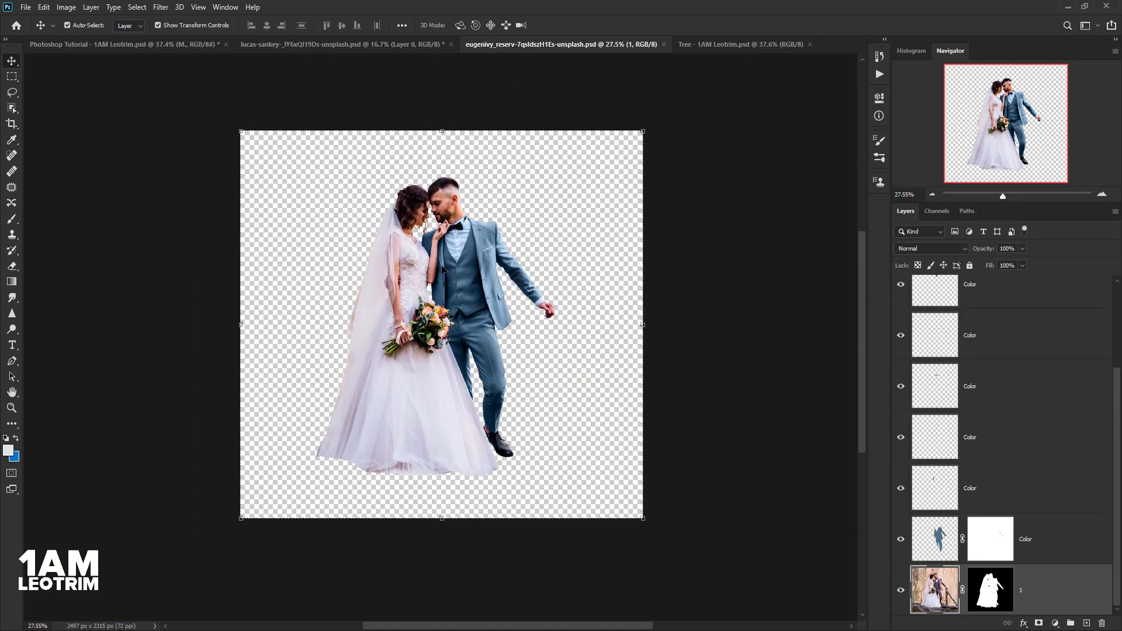
click(15, 80)
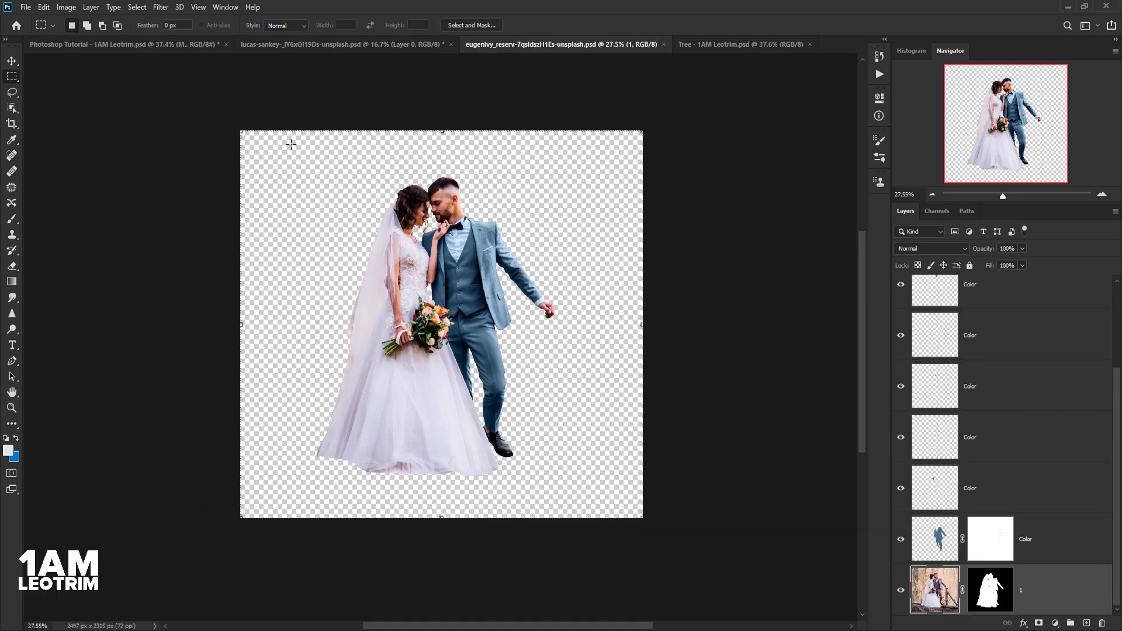
drag(291, 144, 603, 475)
click(599, 492)
click(44, 7)
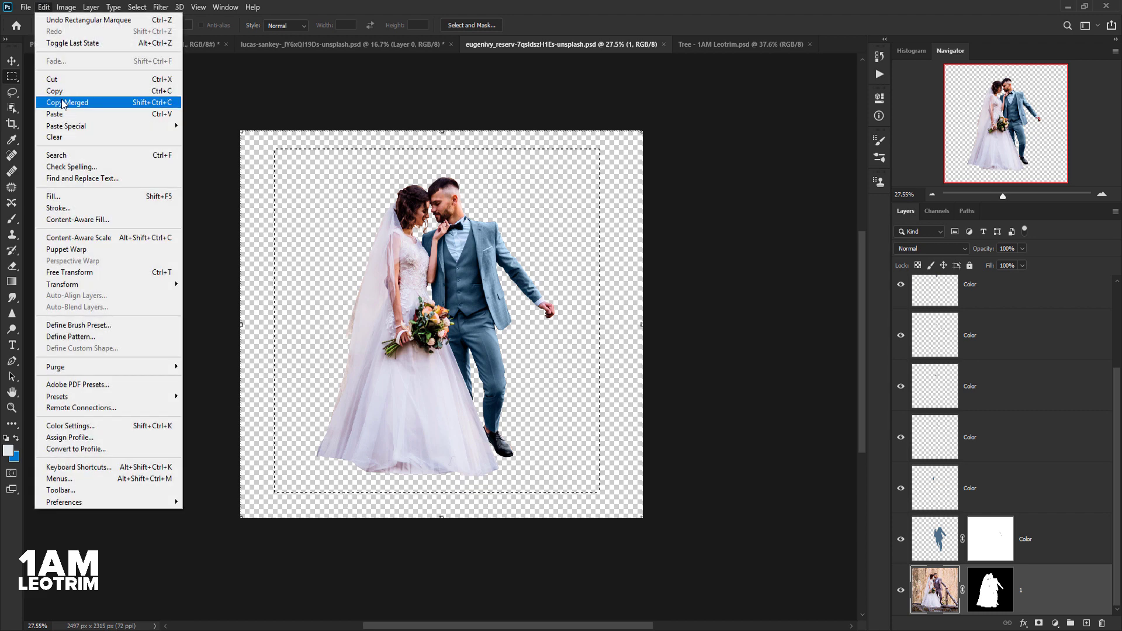
click(64, 103)
Paste the couple into the composite and move their layer above the tree layer
click(43, 45)
click(66, 7)
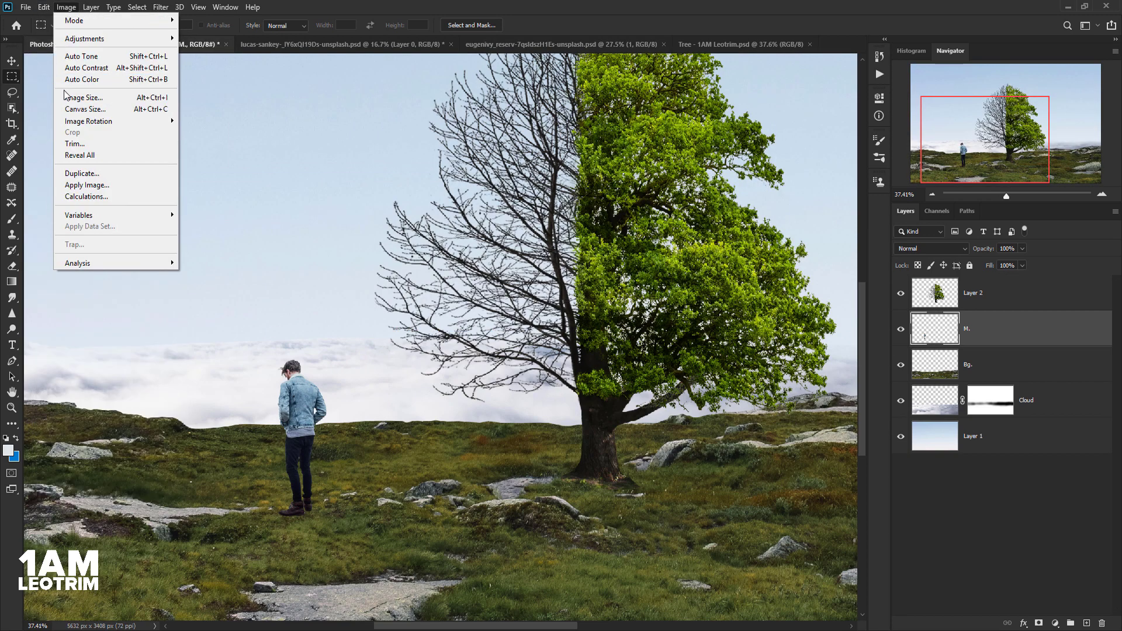
click(58, 113)
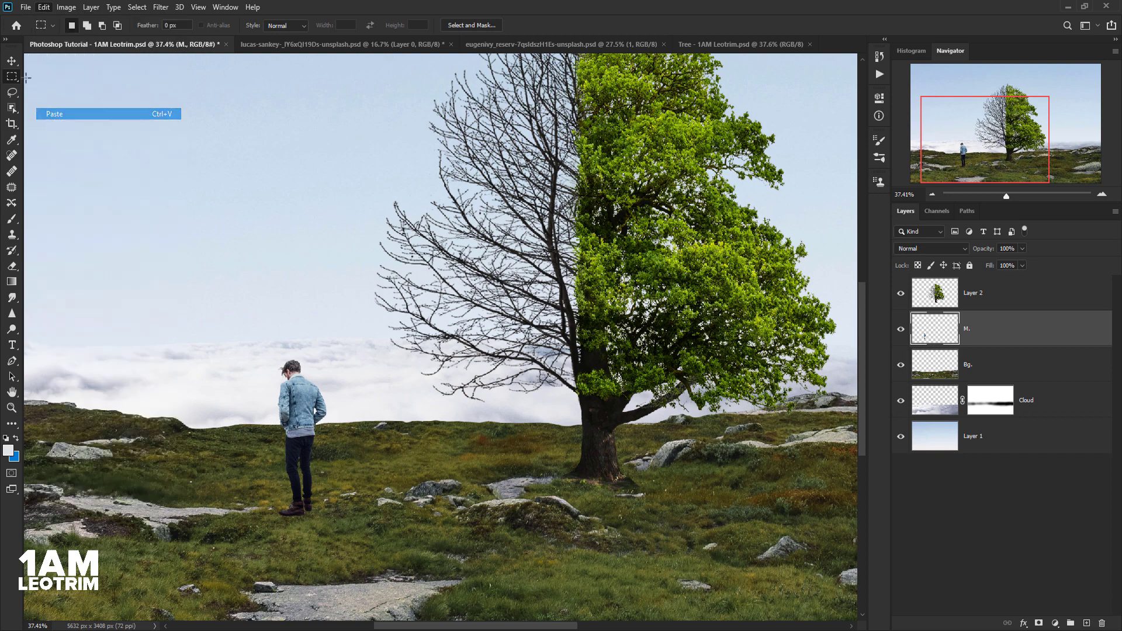
scroll(181, 246, down, 2)
scroll(174, 267, down, 2)
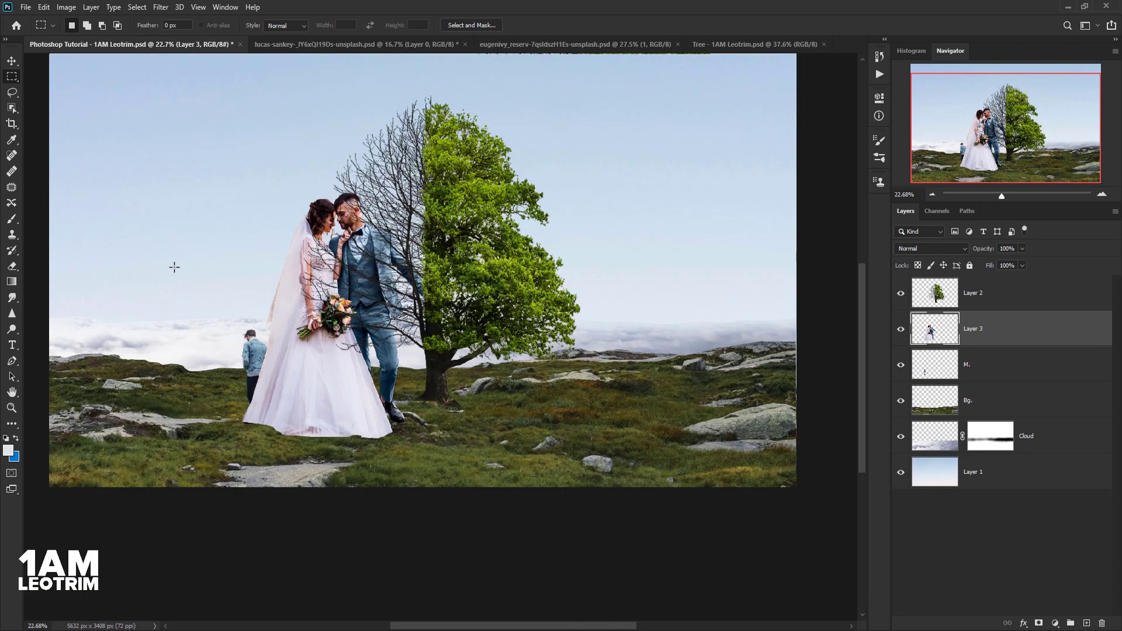
drag(973, 328, 974, 295)
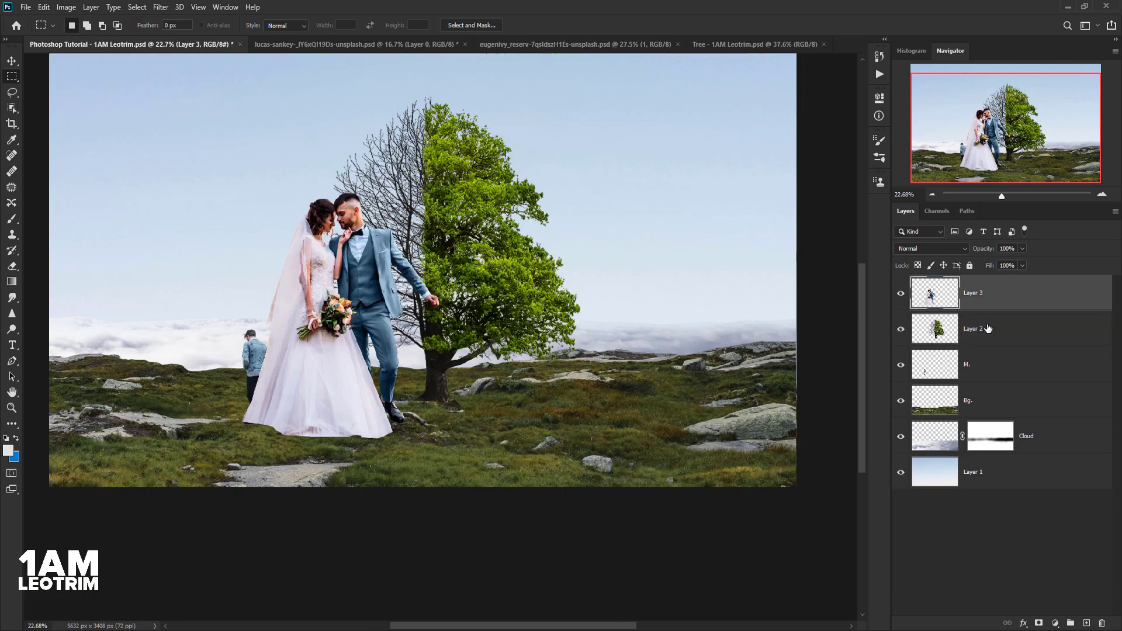
Rename the couple's layer to C. and the tree's layer to Tree
double_click(974, 293)
text(c)
text(.)
key(Return)
double_click(975, 328)
text(Tree)
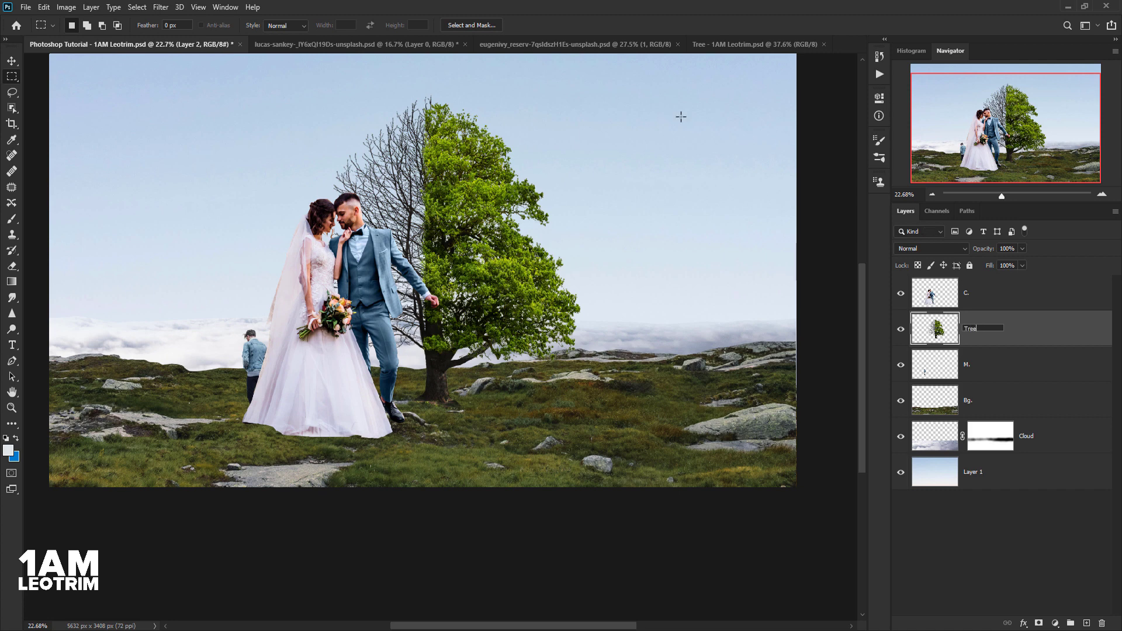
key(Return)
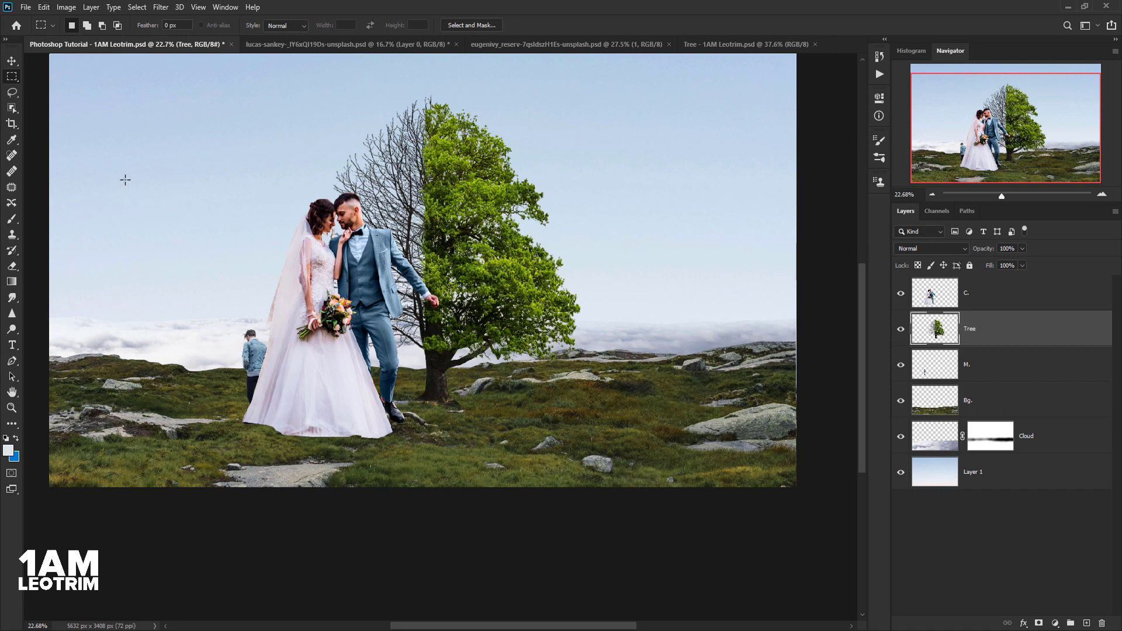
Scale the couple on layer C. to 38.41% and place them right of the tree
key(v)
click(277, 397)
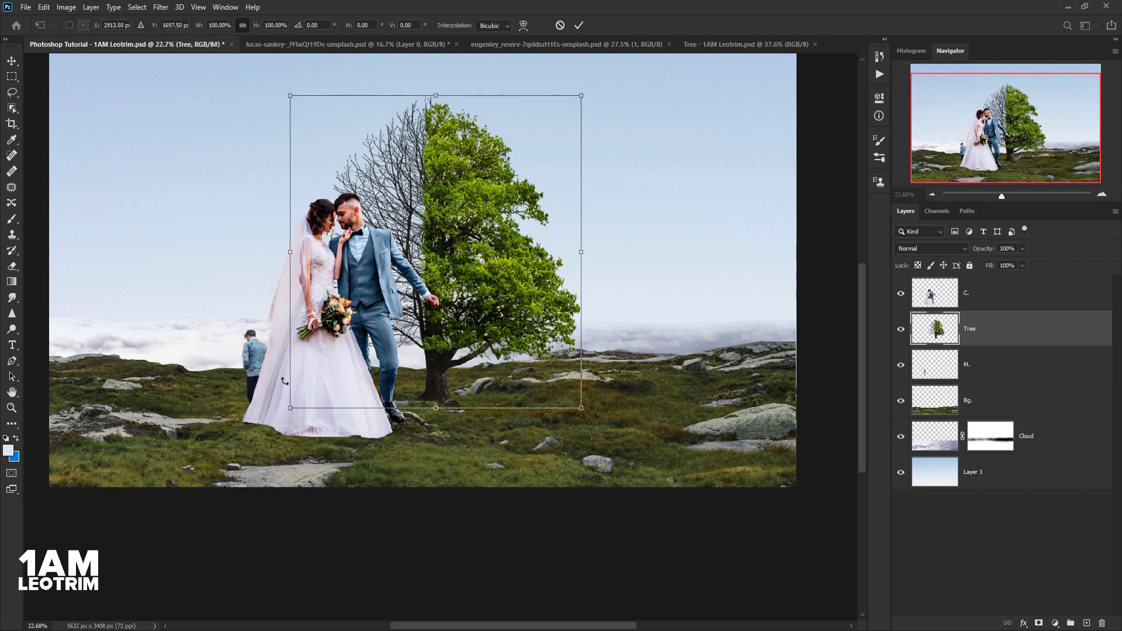
click(578, 25)
click(918, 286)
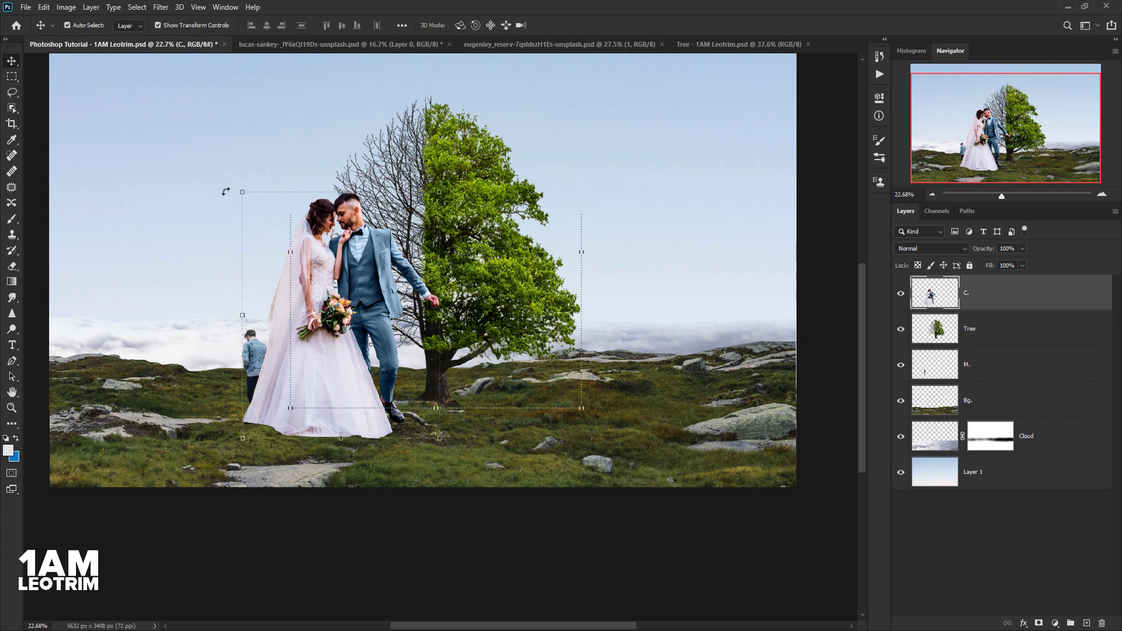
drag(345, 194, 341, 330)
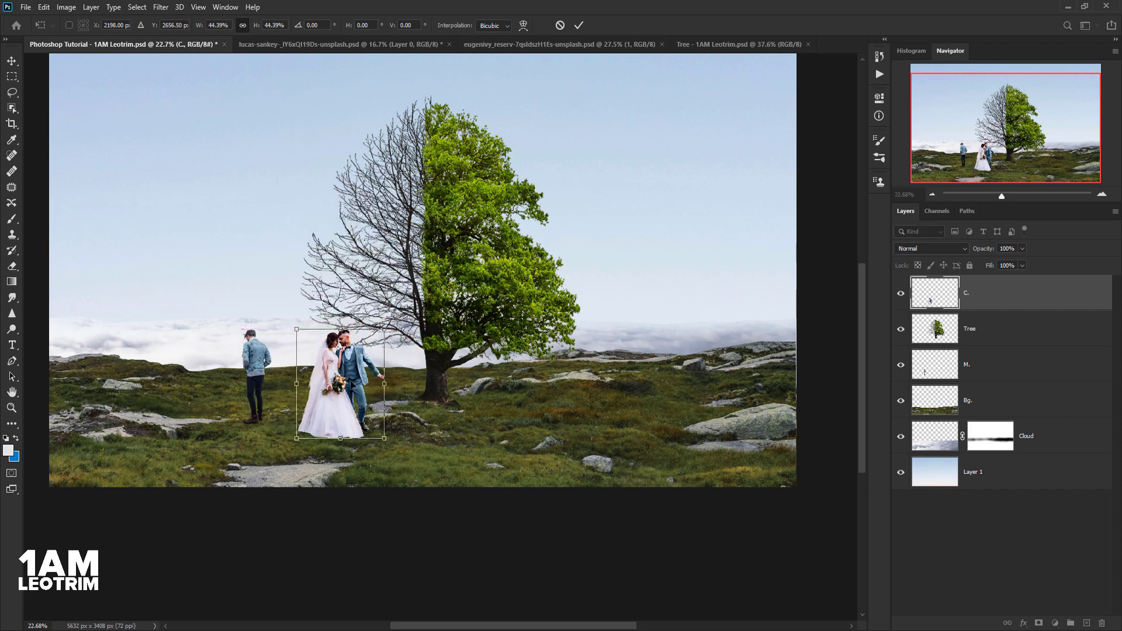
mouse_move(340, 439)
mouse_down()
mouse_move(334, 424)
mouse_move(572, 399)
mouse_move(587, 362)
mouse_up()
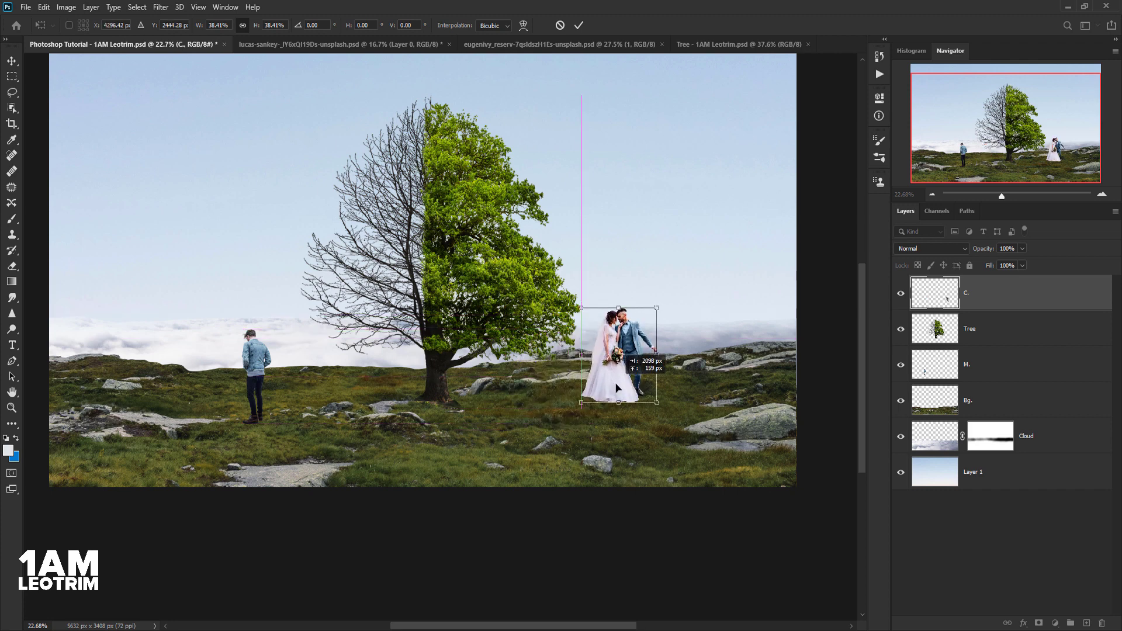
click(578, 25)
Shift the Bg. hill slightly left and move the couple down onto the grass
click(202, 470)
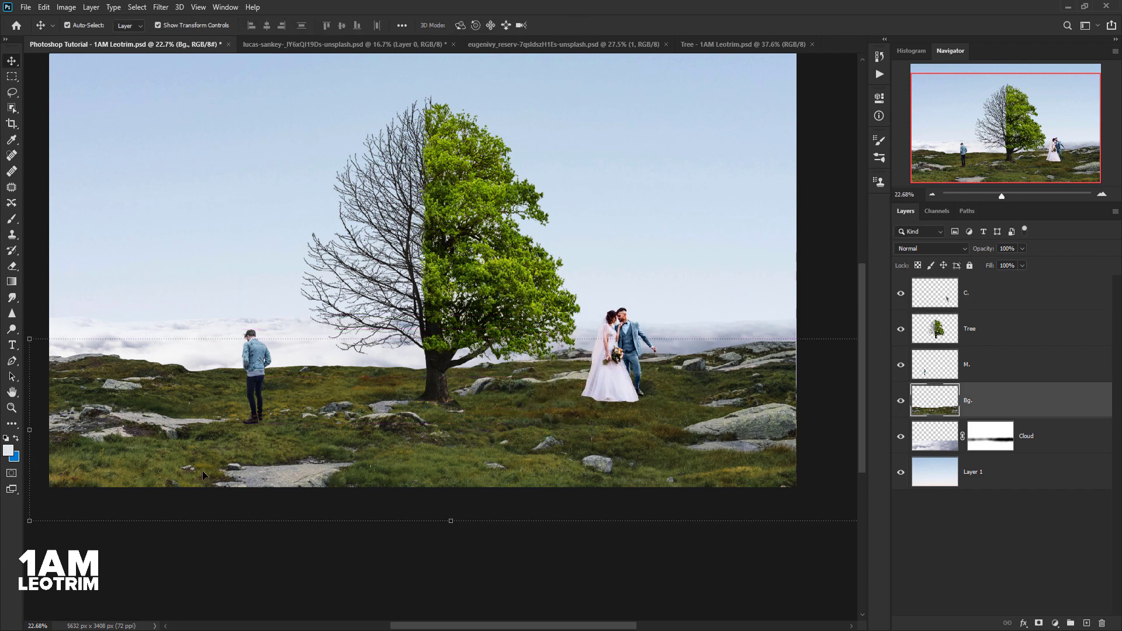
scroll(201, 469, down, 2)
drag(202, 468, 149, 464)
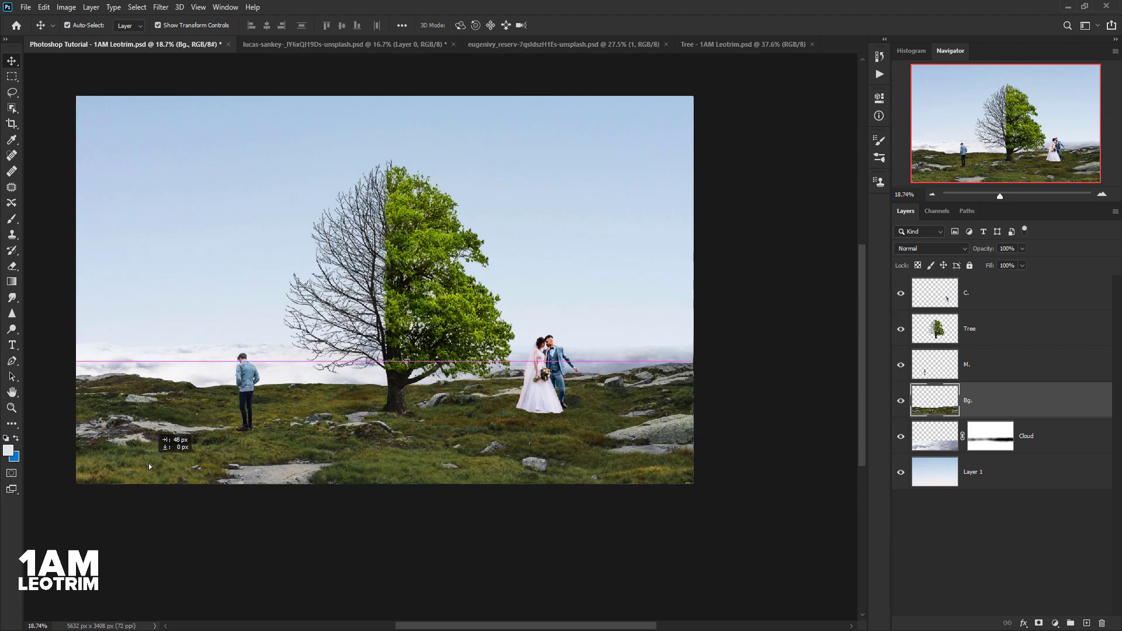
click(536, 392)
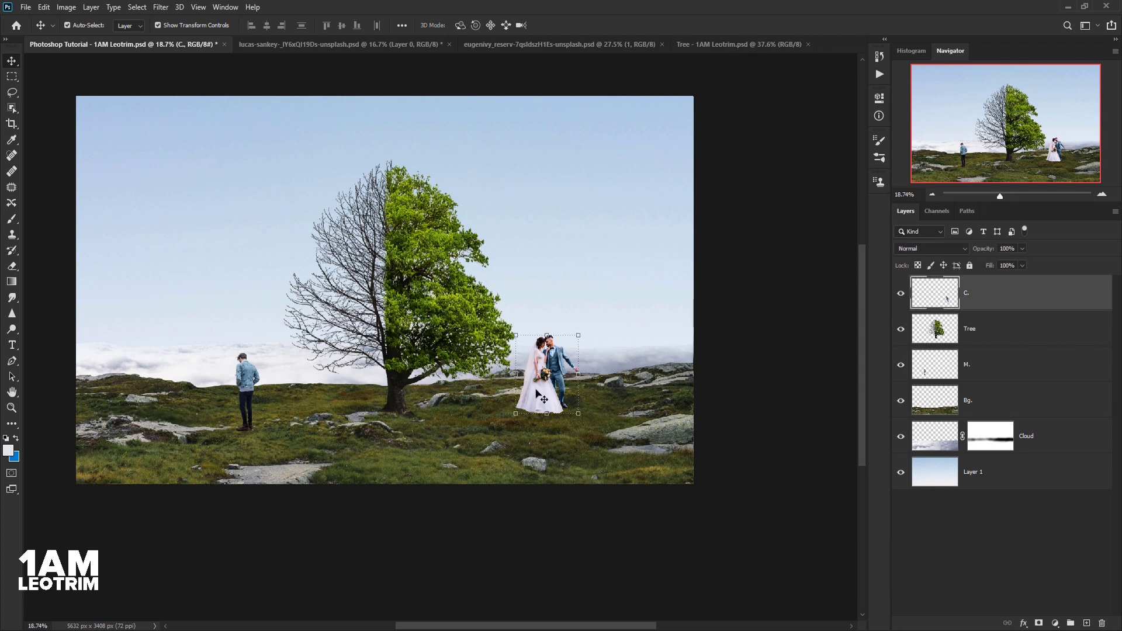
scroll(536, 391, up, 5)
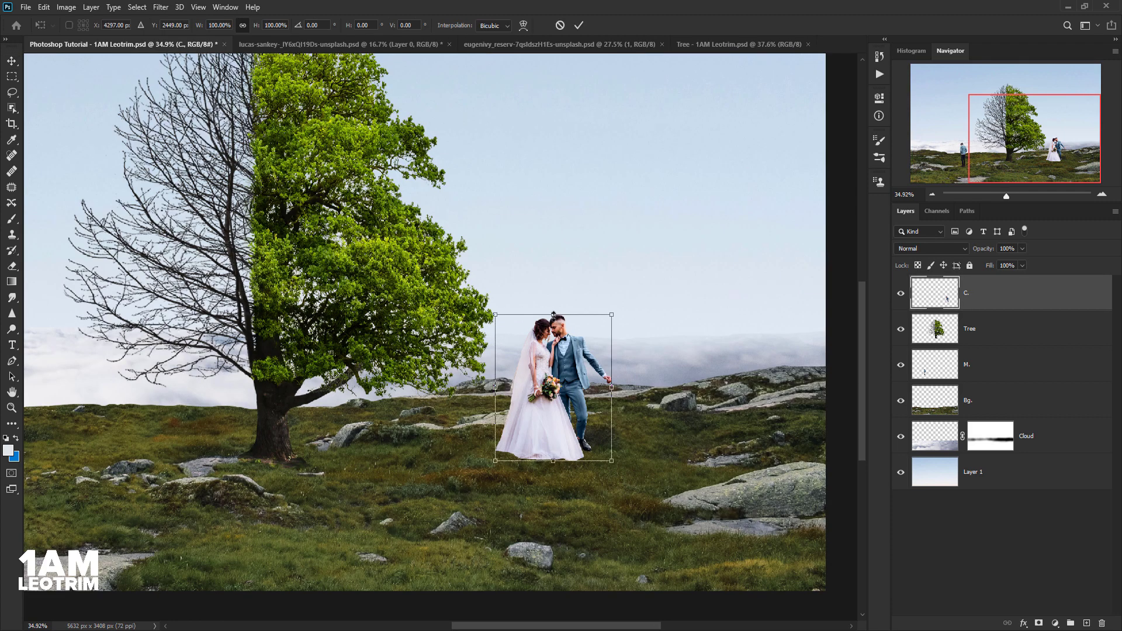
drag(546, 377, 554, 403)
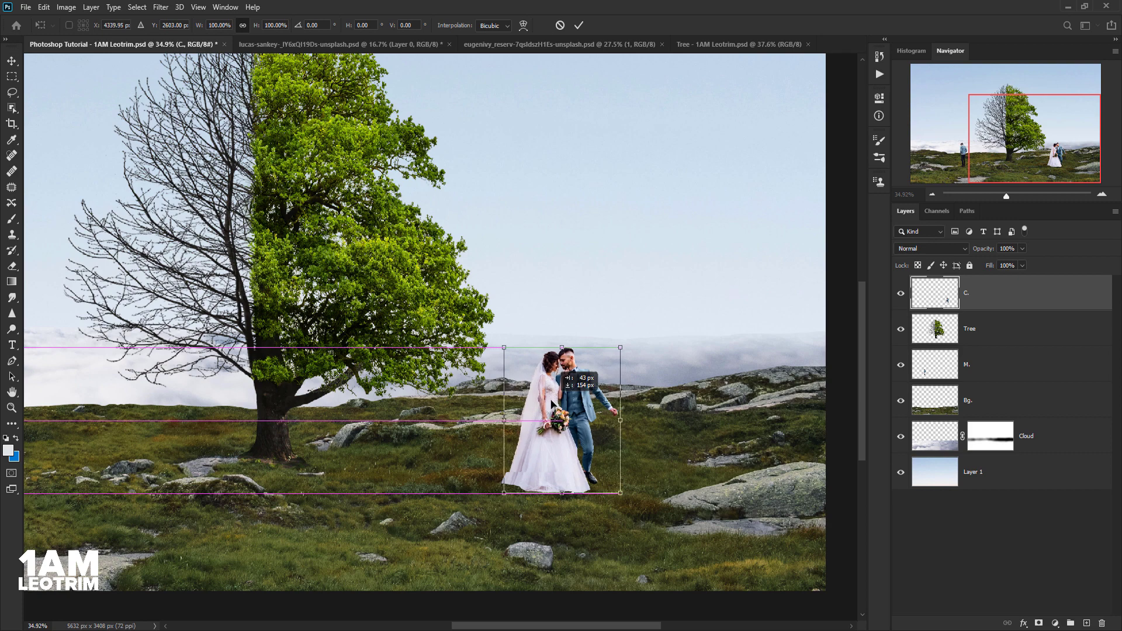
scroll(453, 434, down, 3)
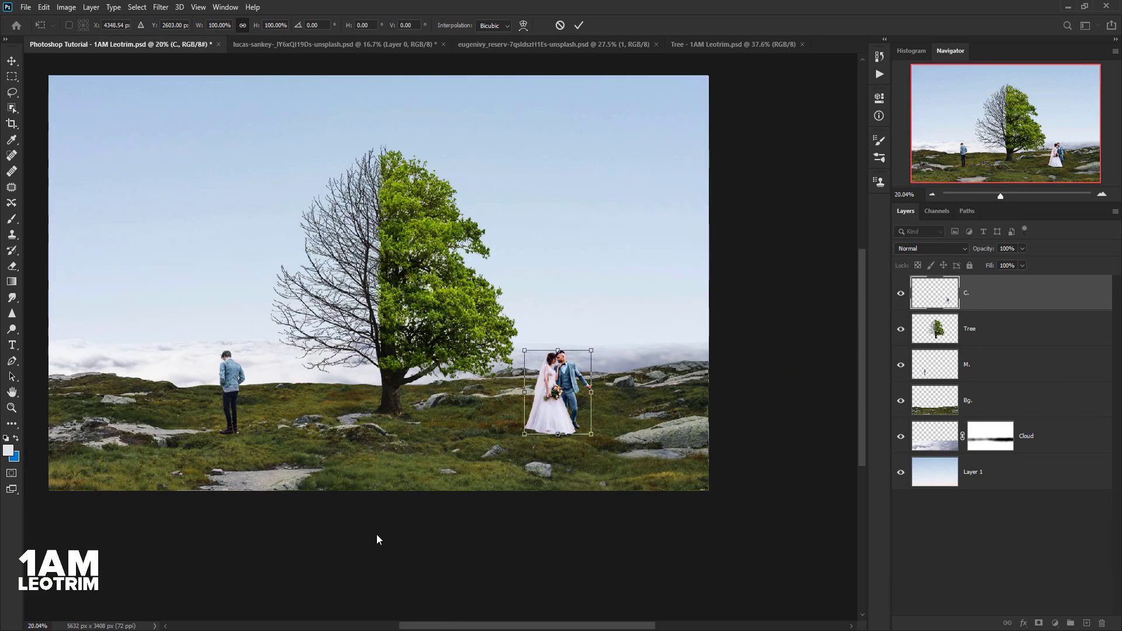
scroll(379, 541, up, 1)
Raise the grassy Bg. hill by about 69 px and deselect it
click(387, 458)
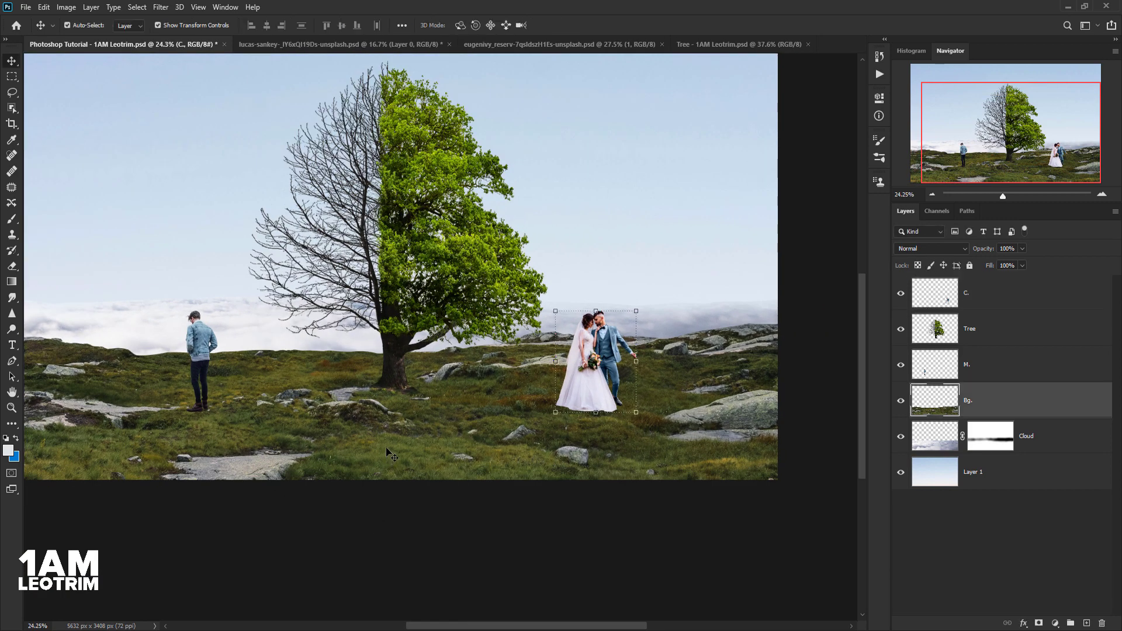
mouse_move(397, 439)
mouse_down()
mouse_move(397, 429)
mouse_move(388, 440)
mouse_up()
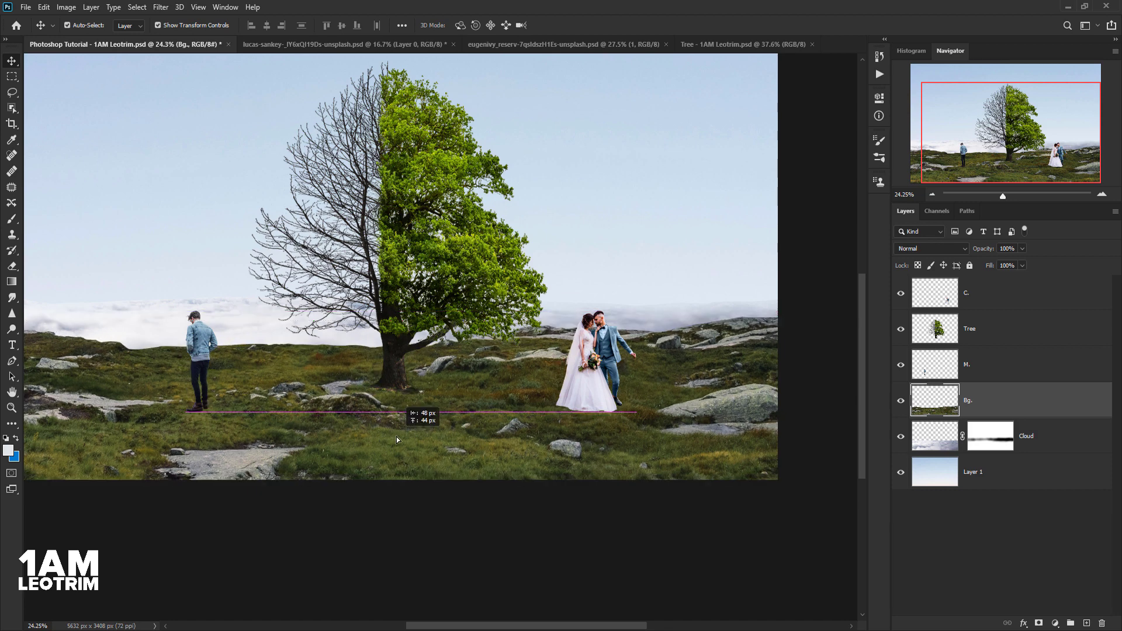
click(455, 537)
scroll(455, 534, down, 4)
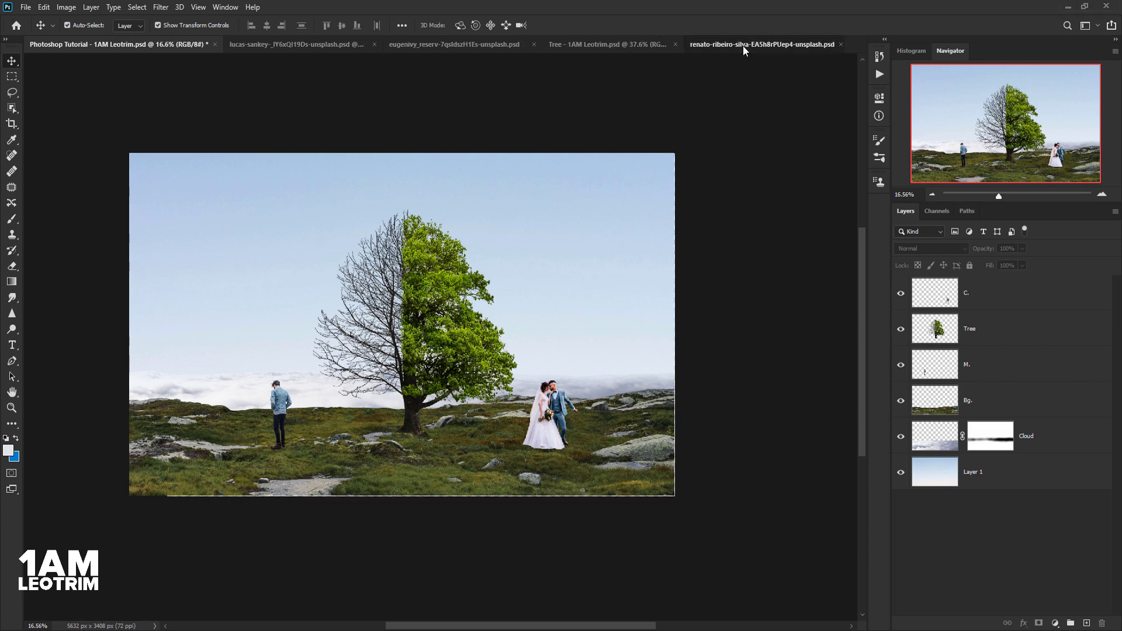
In the birds document, draw a rectangular selection around the flock of birds
click(741, 45)
right_click(922, 294)
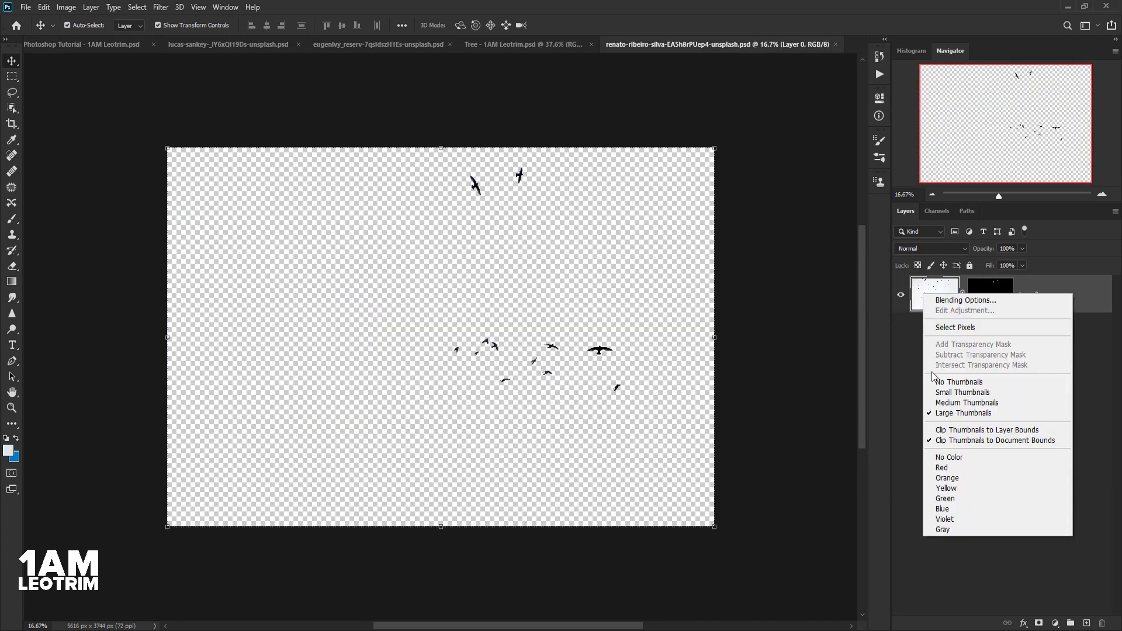
click(907, 360)
right_click(944, 294)
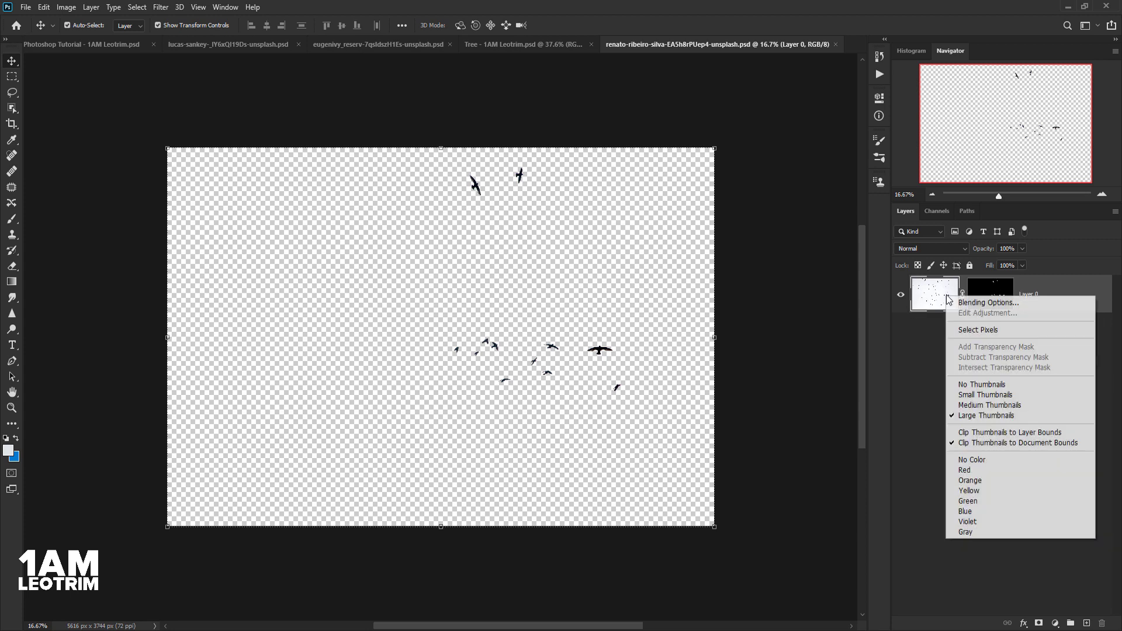
click(918, 365)
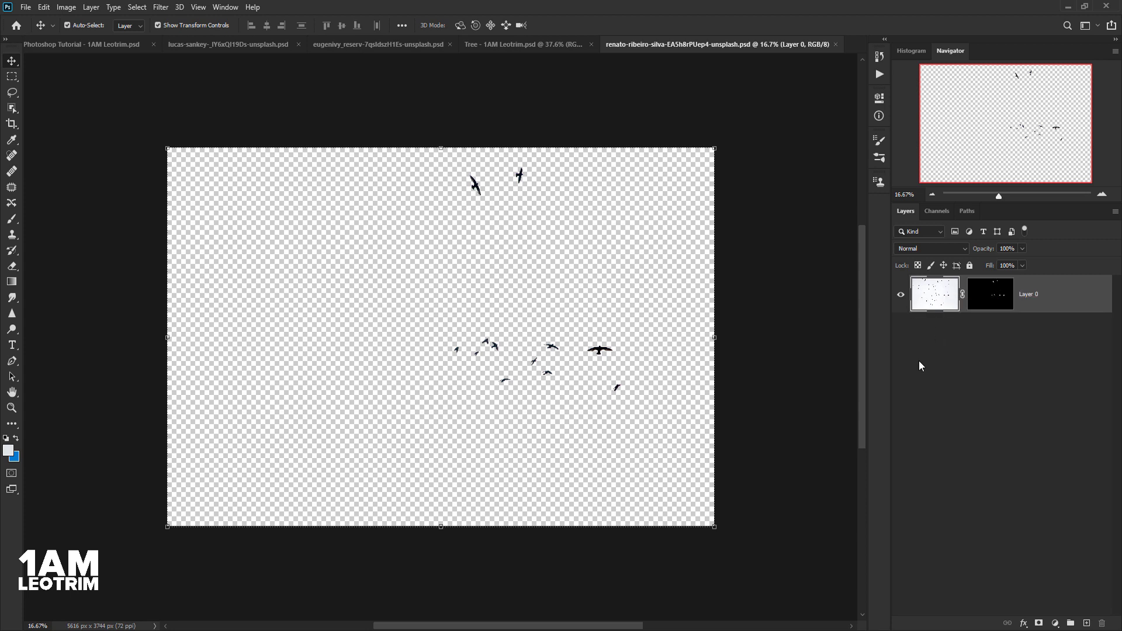
click(12, 78)
drag(385, 148, 645, 427)
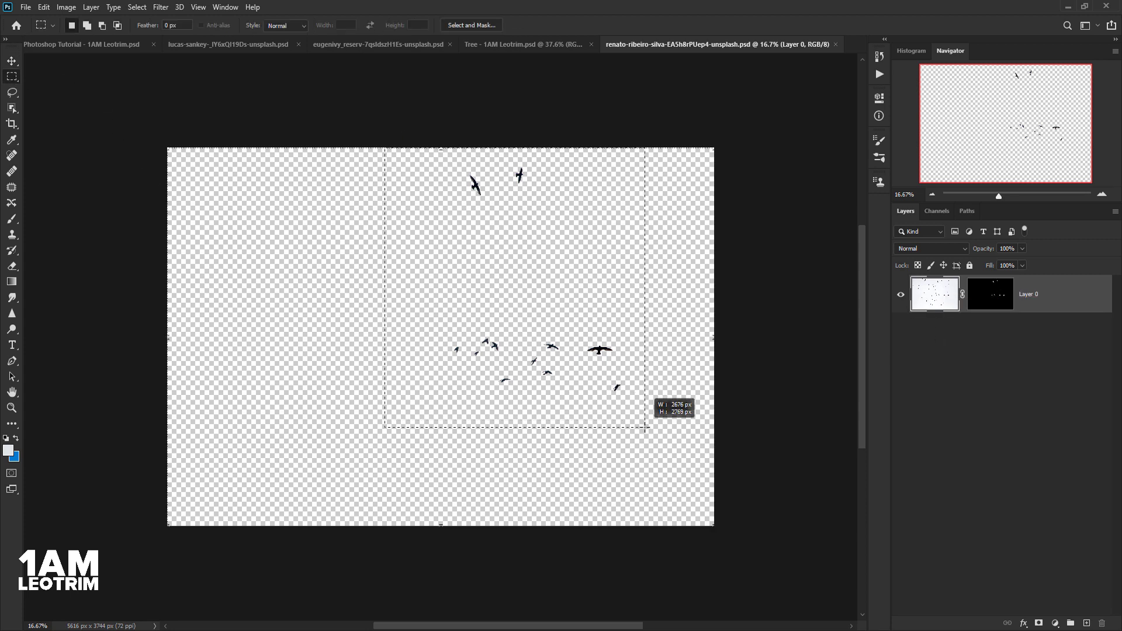
Copy the birds merged and paste them into the tree composite as Layer 2
click(43, 7)
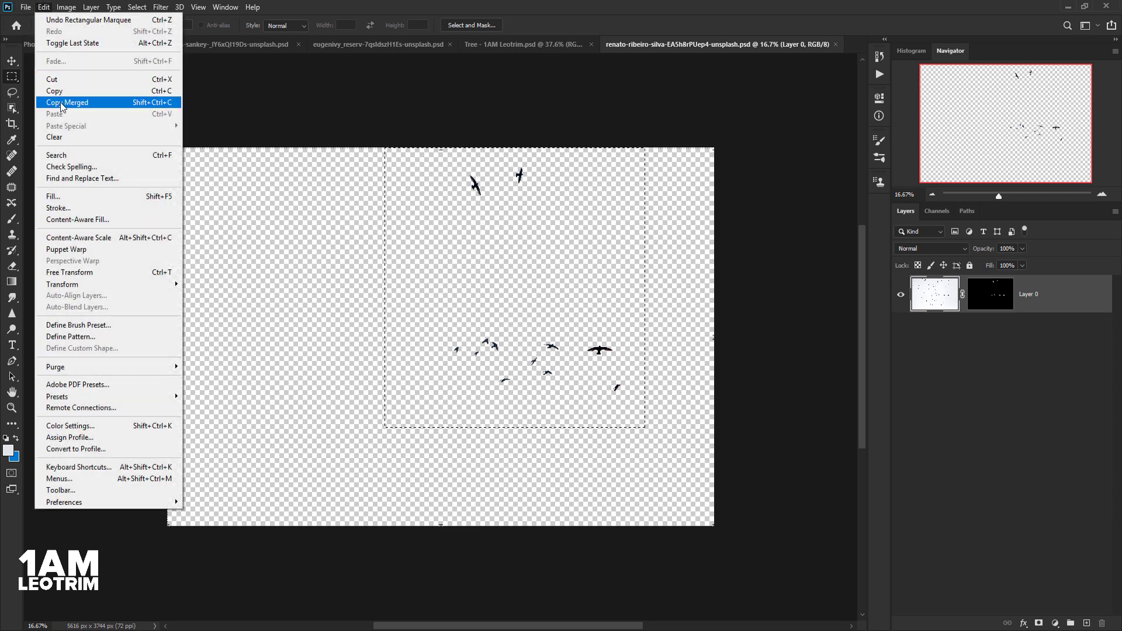
click(59, 103)
click(63, 45)
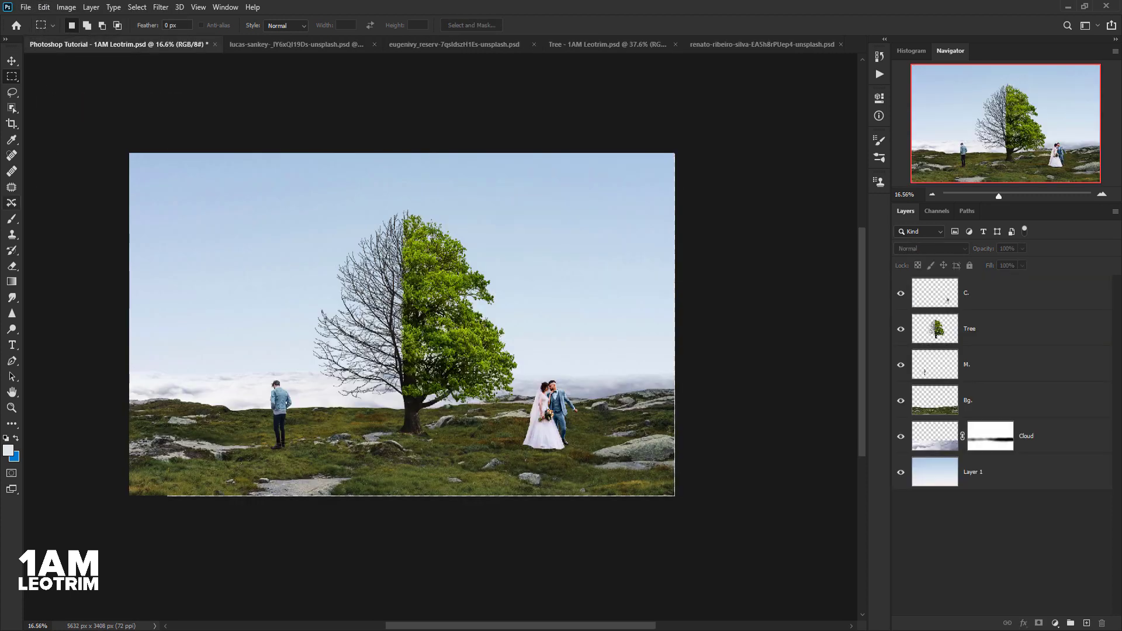
click(44, 7)
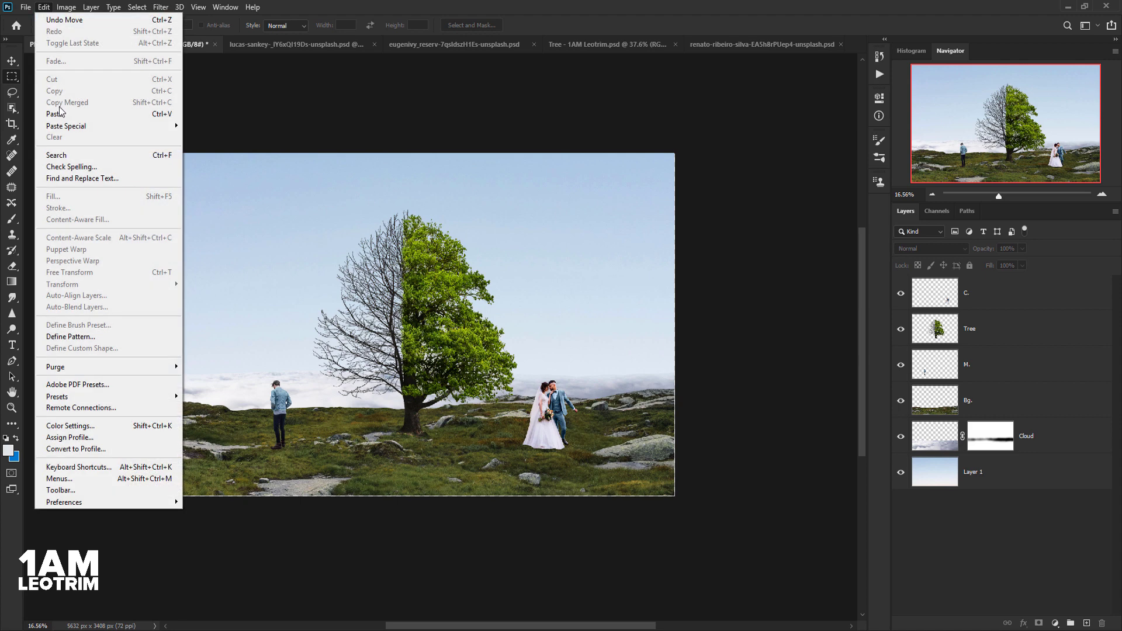
click(58, 113)
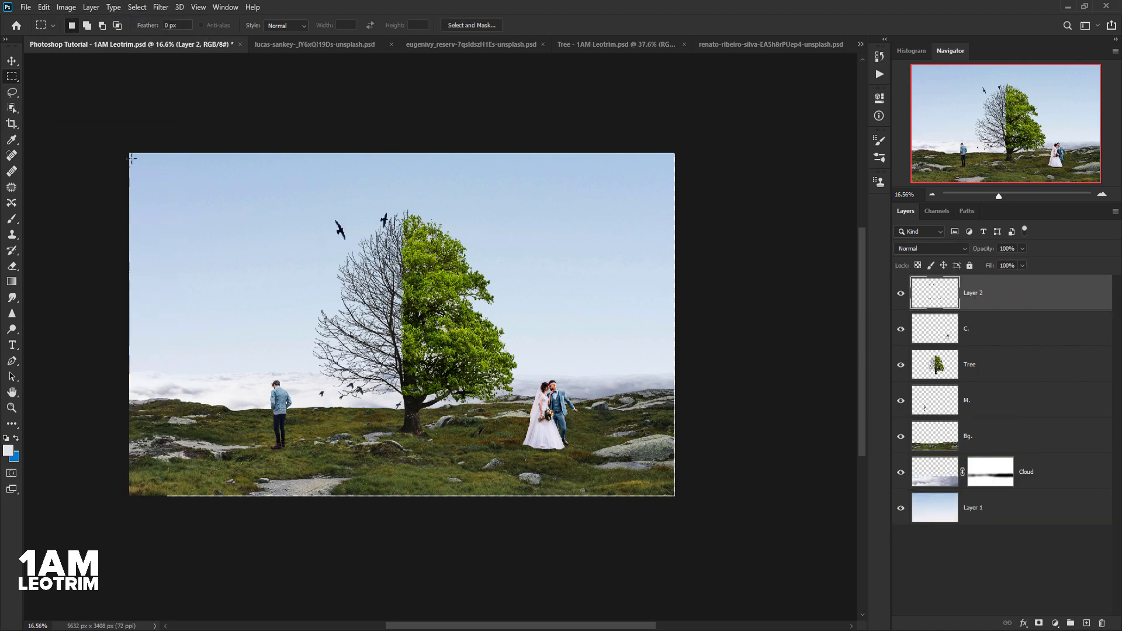
Shrink the birds to about 28% and place them in the sky left of the tree
click(11, 61)
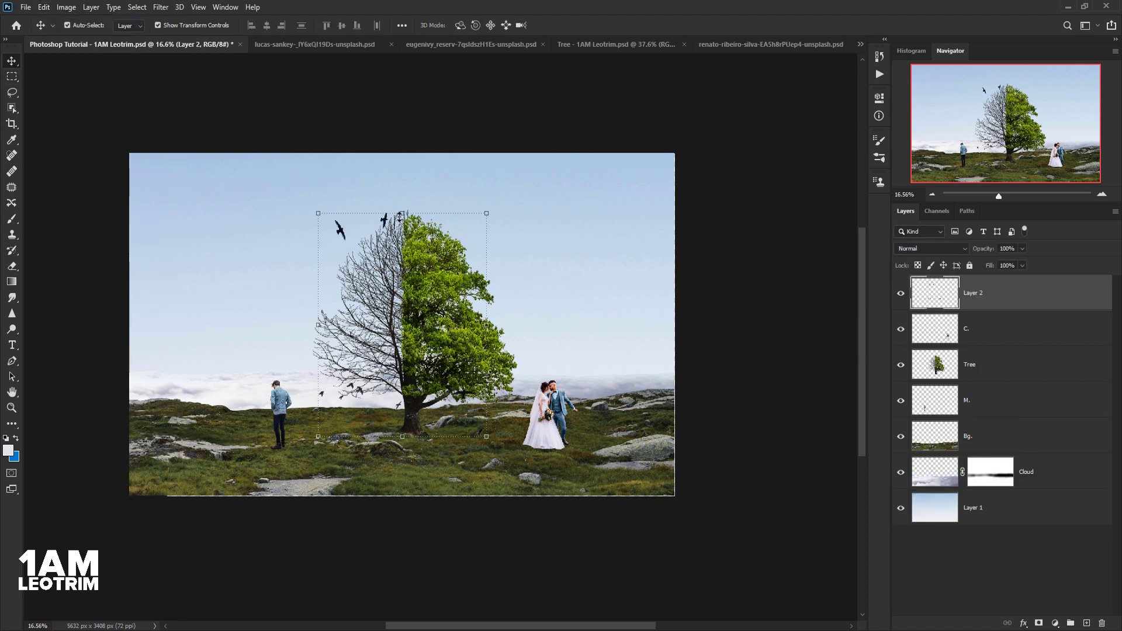
drag(401, 214, 402, 348)
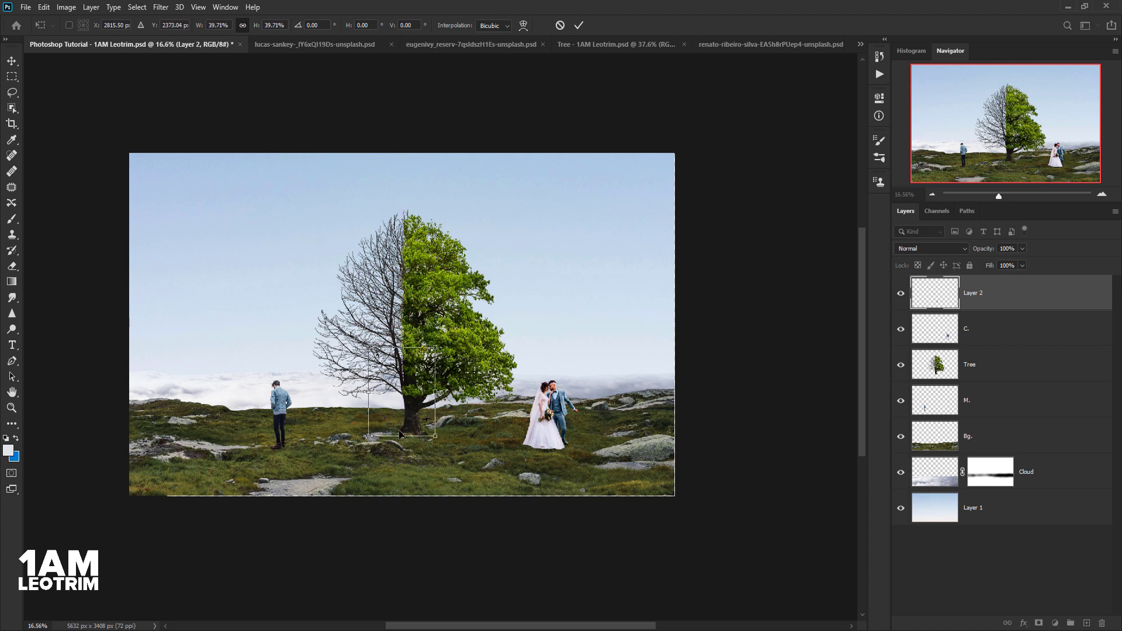
drag(399, 431, 286, 291)
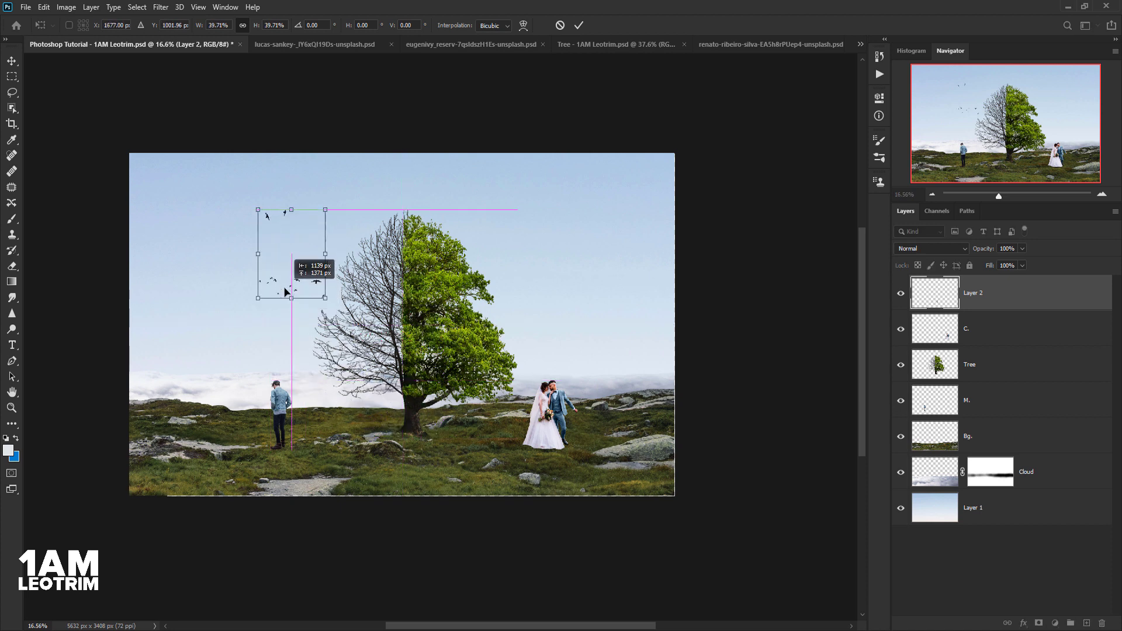
drag(291, 209, 294, 235)
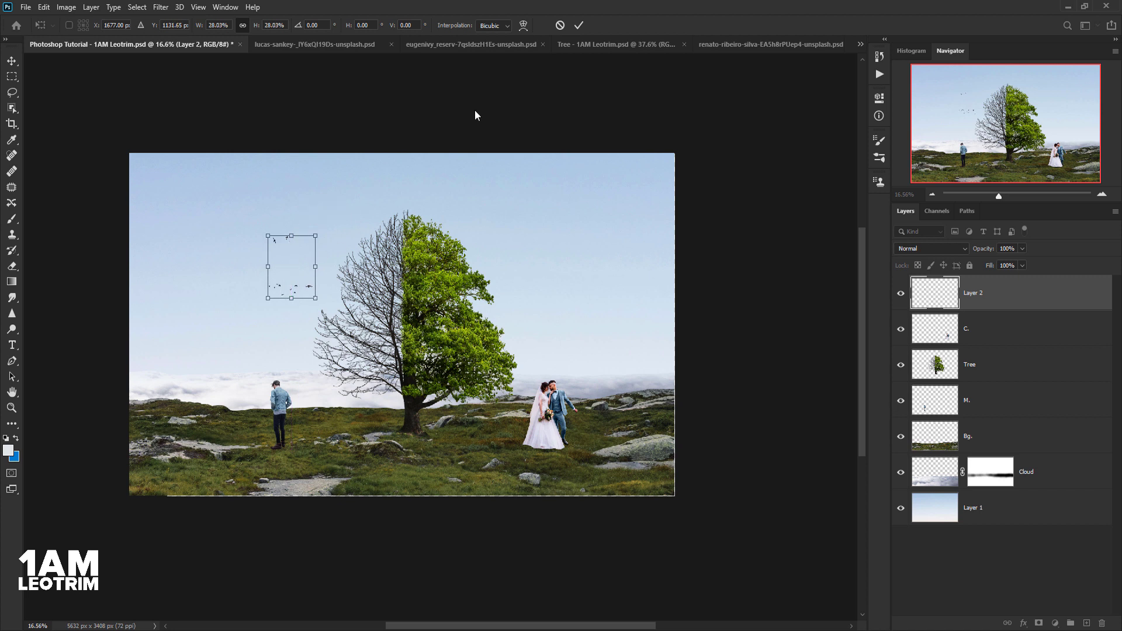
click(579, 25)
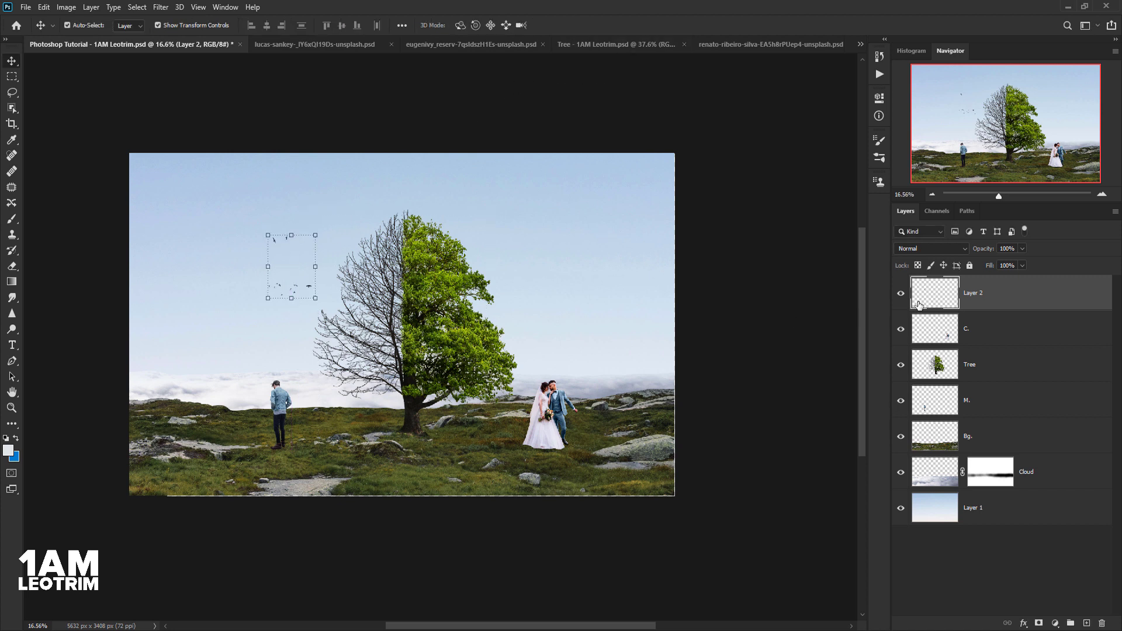
Rename the birds layer to 'Bird'
double_click(972, 294)
key(BackSpace)
text(Bir)
text(d.)
key(BackSpace)
key(Return)
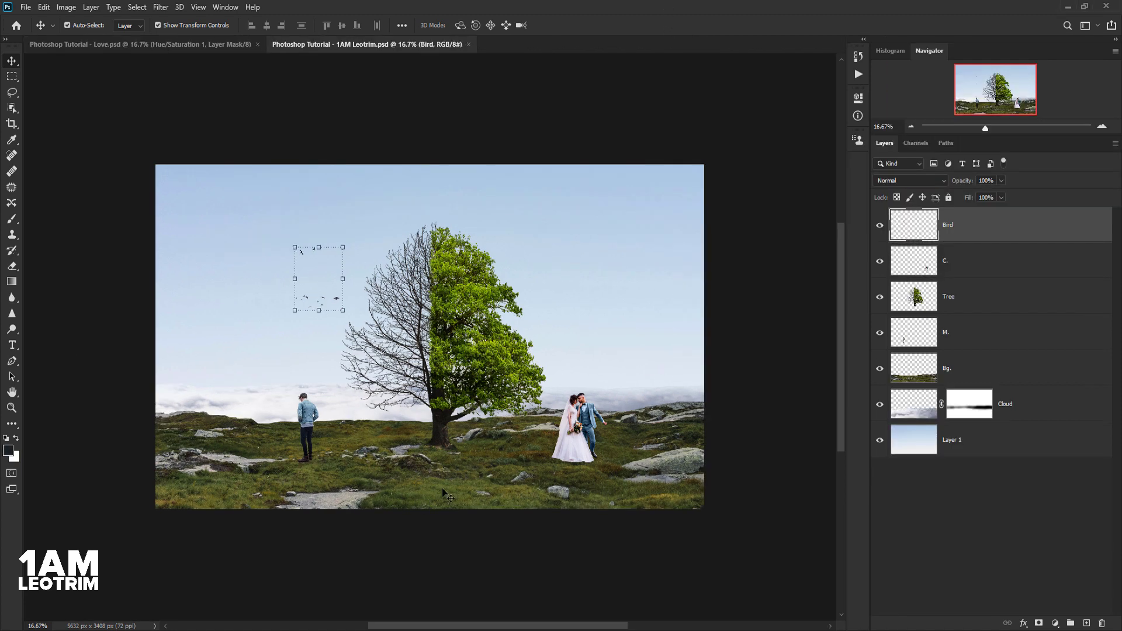
Resize the grassy hill slightly and lower it to reveal more clouds
click(441, 488)
scroll(432, 486, up, 1)
scroll(423, 485, up, 1)
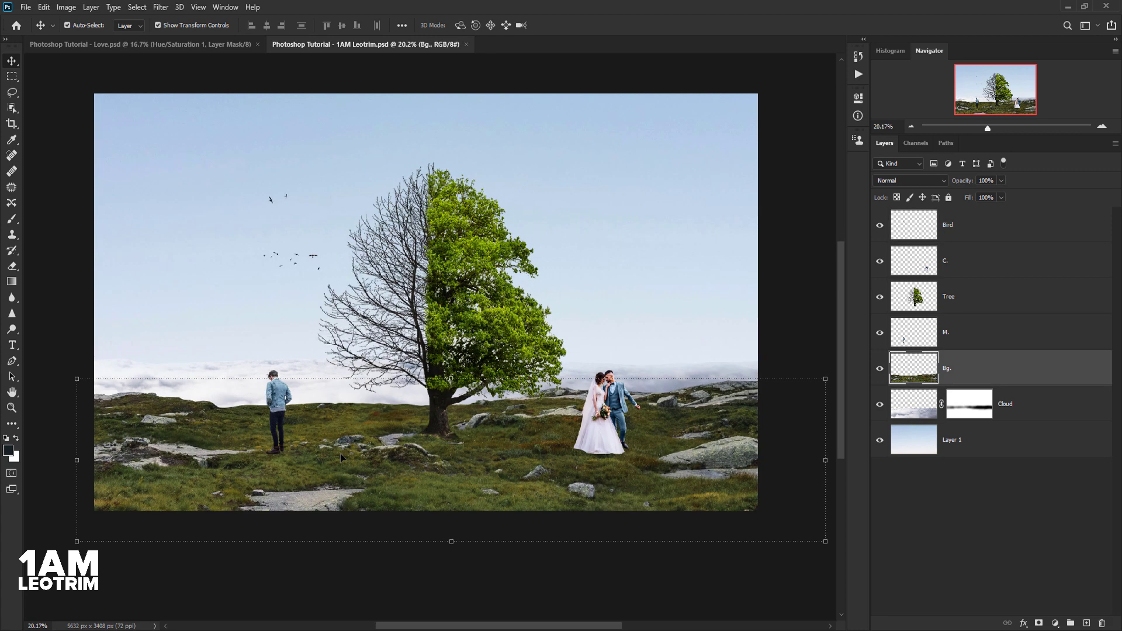
drag(820, 459, 787, 460)
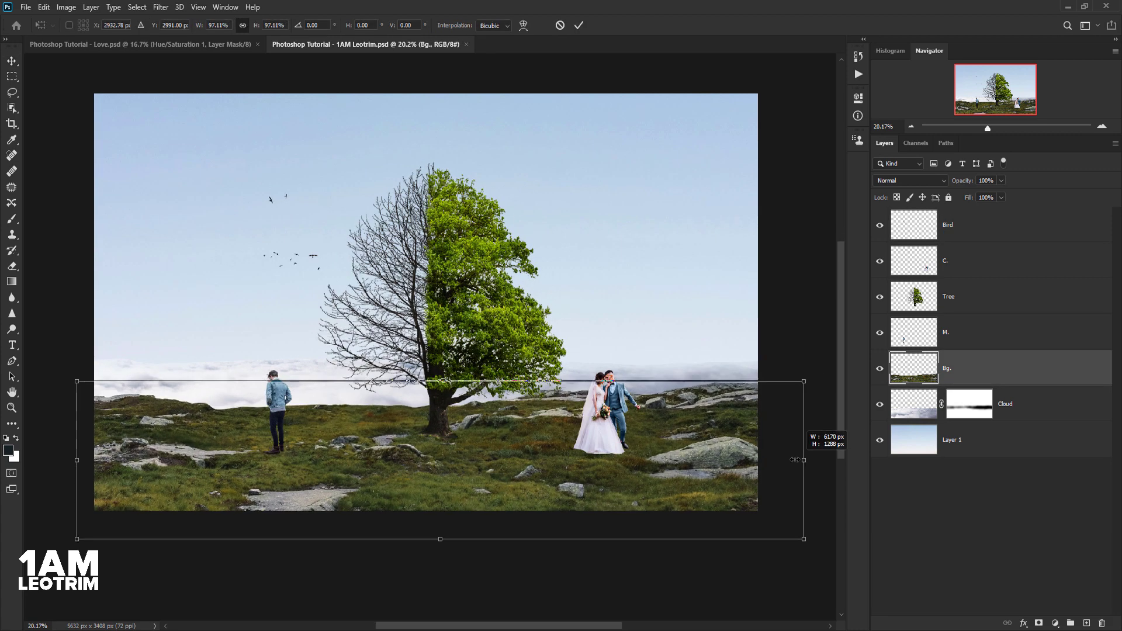
scroll(686, 486, up, 1)
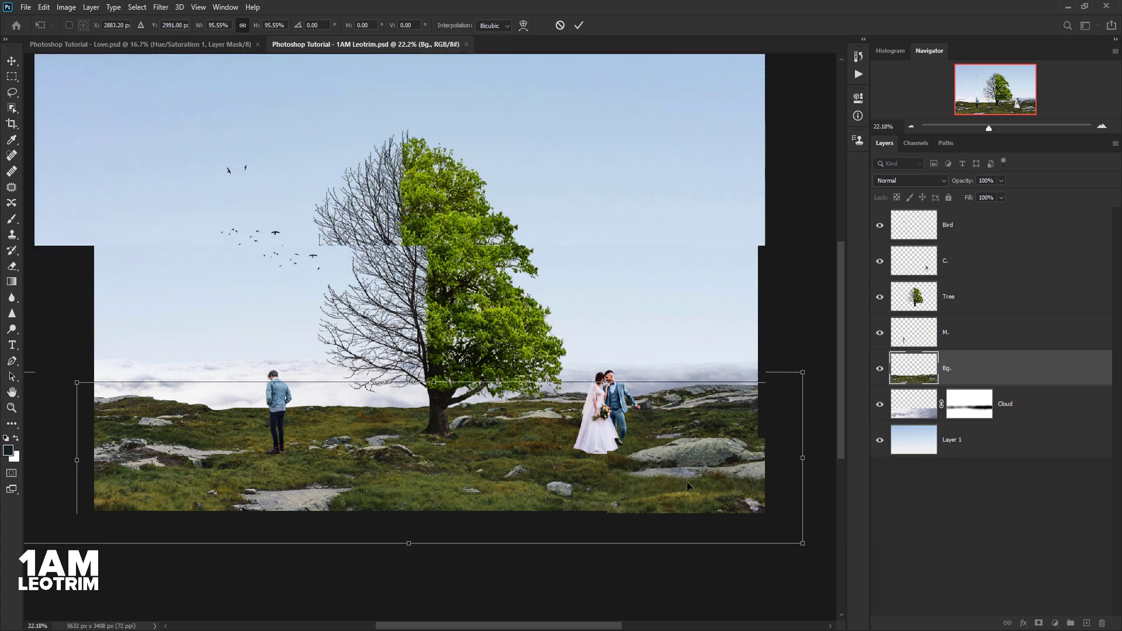
scroll(353, 456, down, 1)
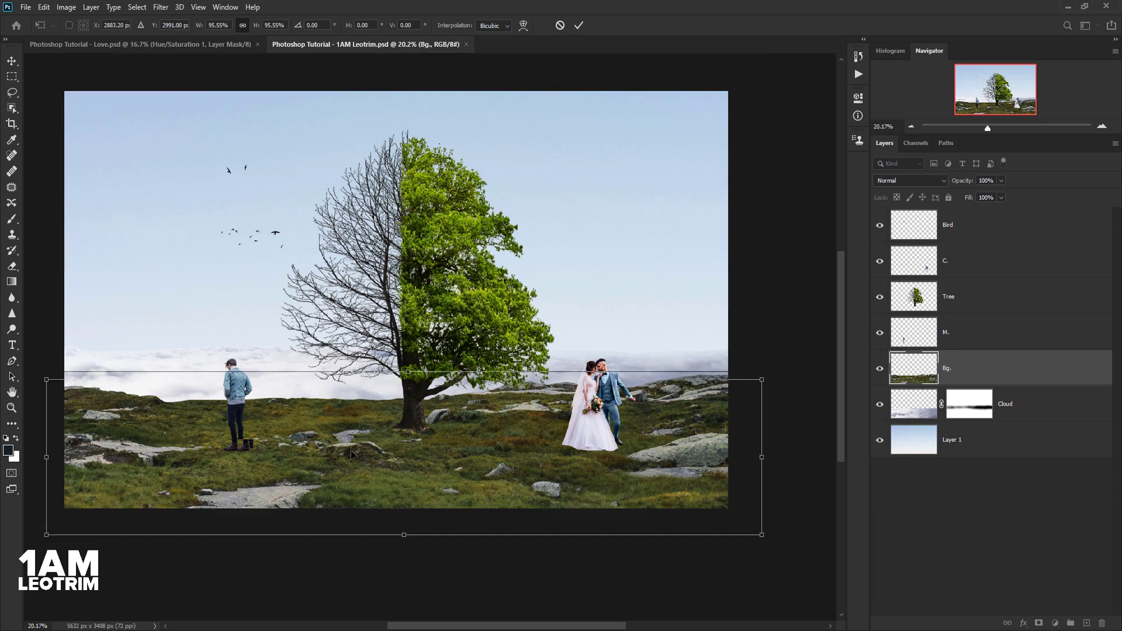
drag(42, 459, 35, 459)
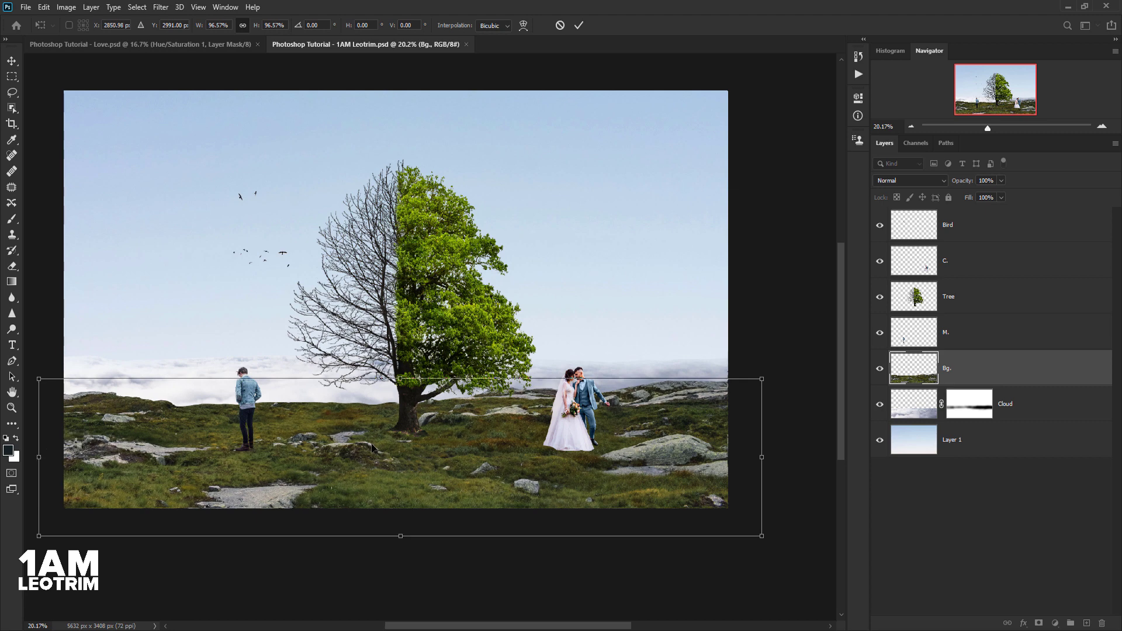
drag(371, 447, 374, 471)
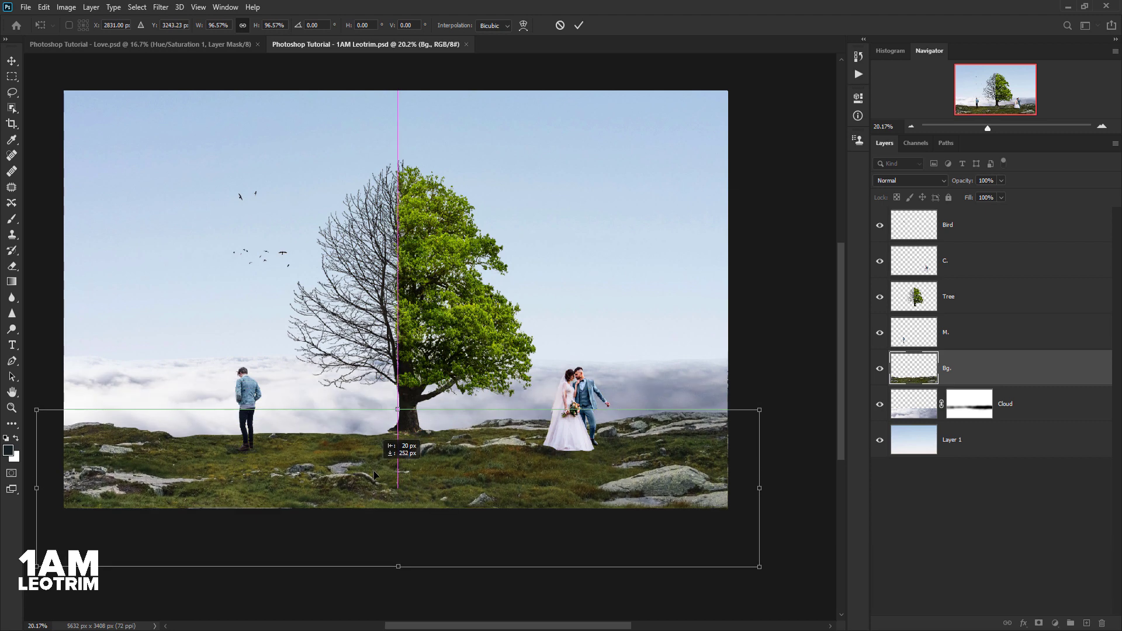
drag(374, 475, 372, 480)
text(283)
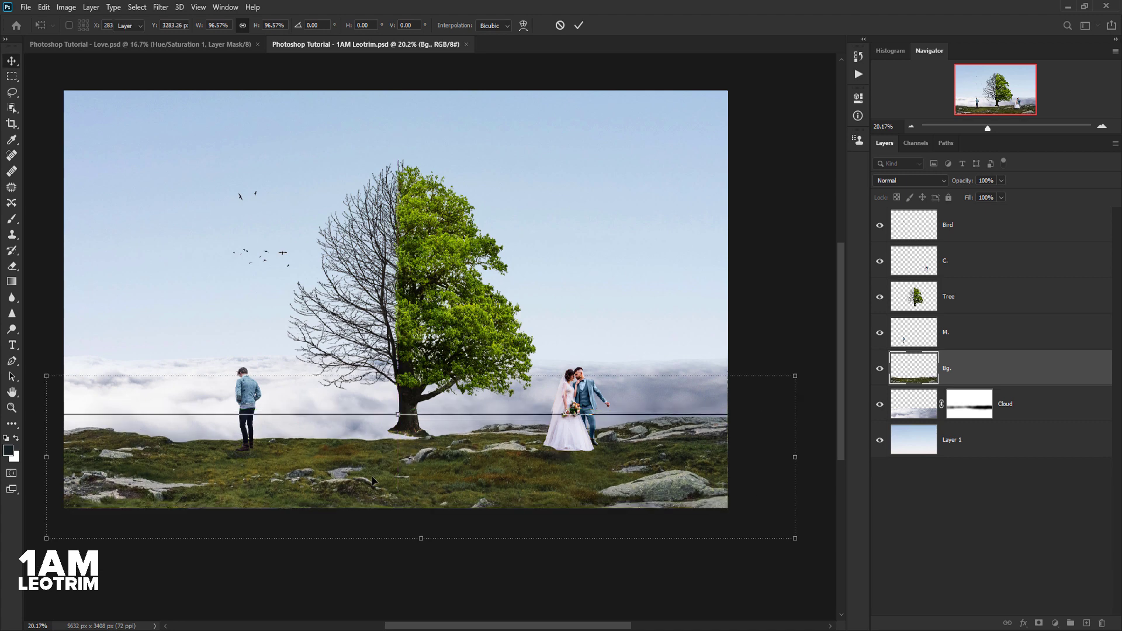
key(Return)
Move the man down onto the lowered hill and shift the tree left
scroll(223, 354, down, 1)
scroll(224, 355, up, 2)
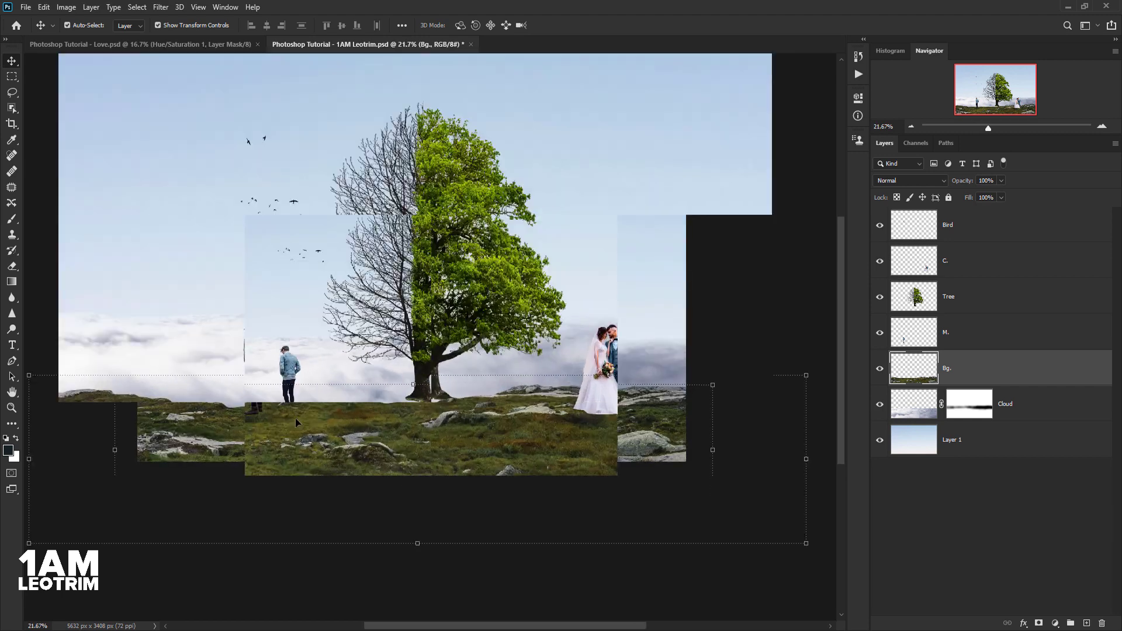
scroll(223, 355, up, 3)
mouse_move(265, 364)
mouse_down()
mouse_move(268, 387)
mouse_move(186, 416)
mouse_up()
scroll(362, 396, down, 3)
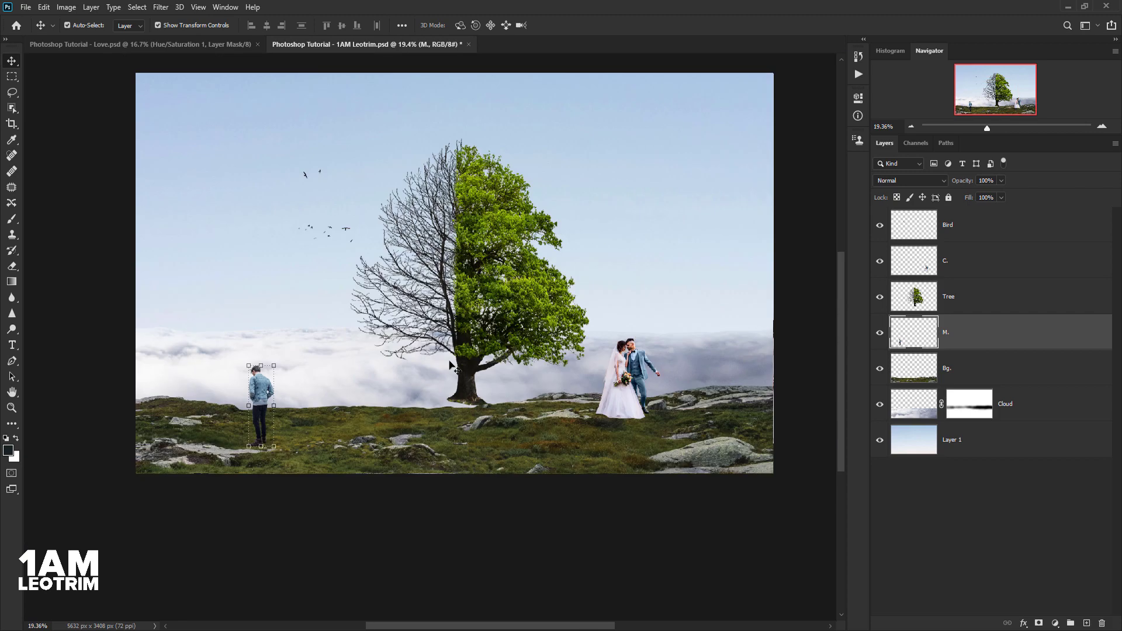
drag(499, 327, 459, 324)
Nudge the tree slightly right and move the wedding couple down onto the hill
scroll(459, 350, up, 2)
scroll(426, 445, up, 2)
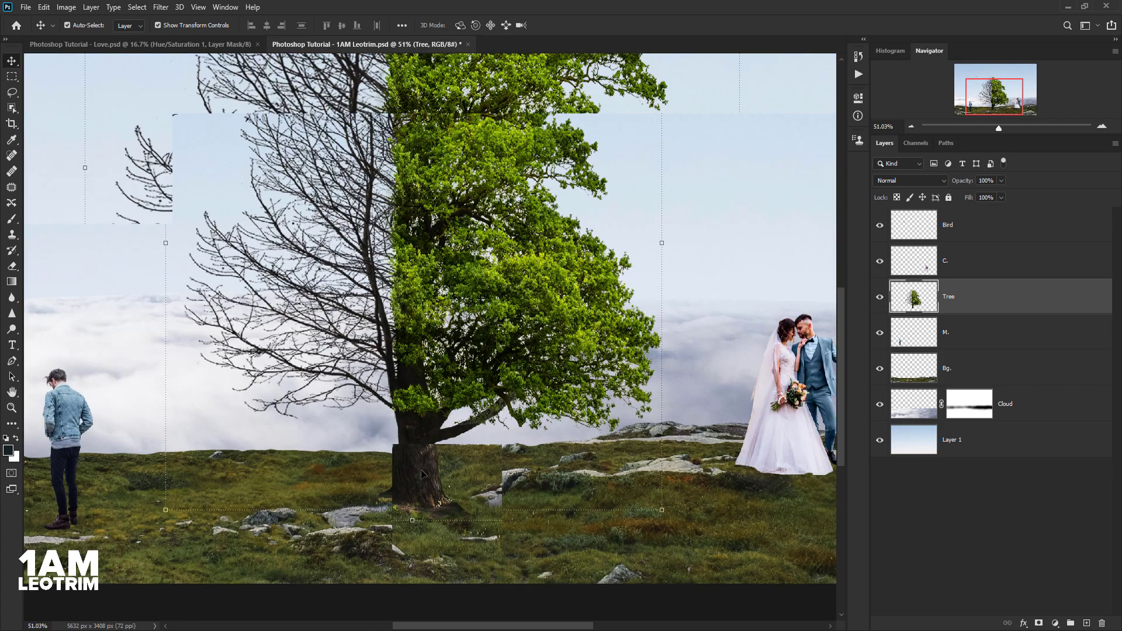
drag(421, 468, 437, 474)
scroll(437, 473, down, 2)
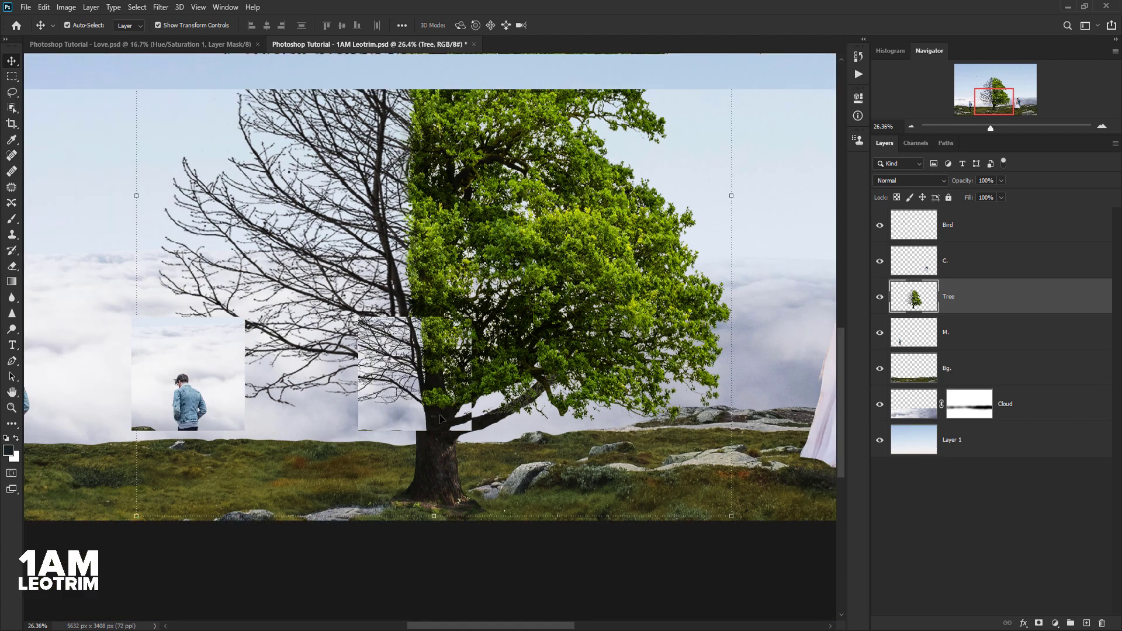
scroll(437, 473, down, 2)
click(651, 398)
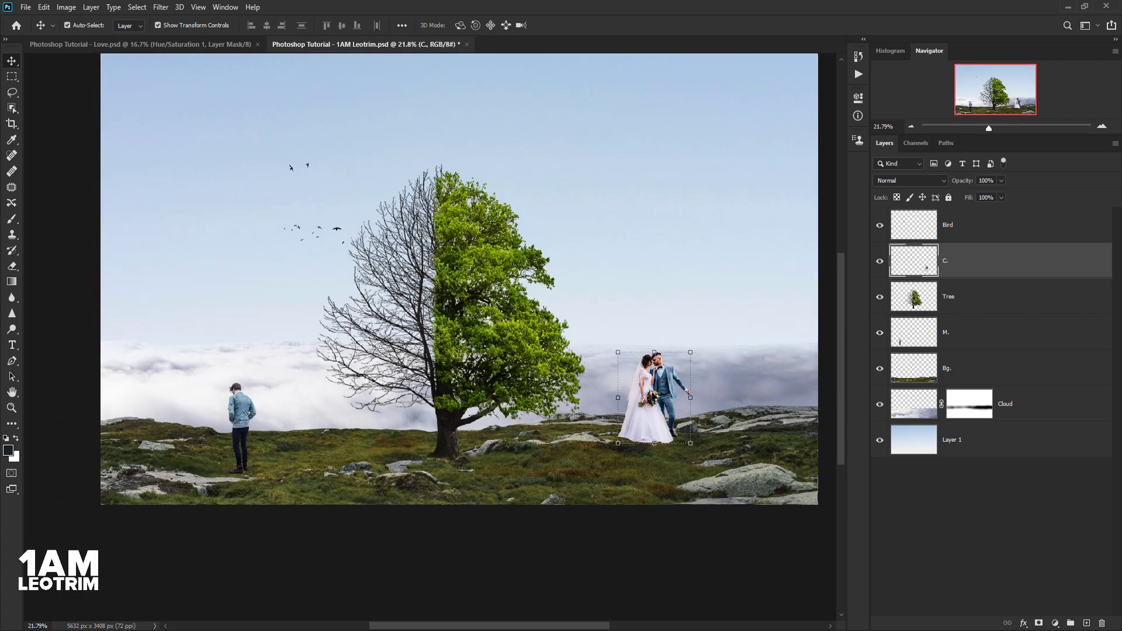
scroll(648, 400, up, 1)
mouse_move(651, 401)
mouse_down()
mouse_move(650, 430)
mouse_move(662, 430)
mouse_up()
scroll(409, 438, down, 2)
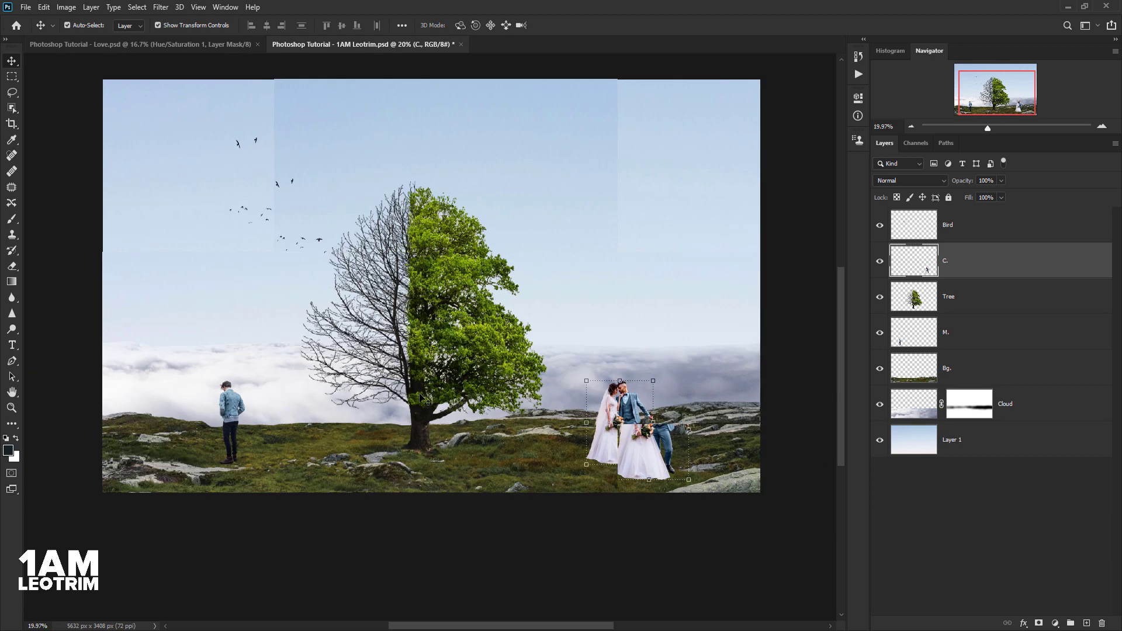
click(62, 397)
Enlarge the flock of birds to about 120%
scroll(61, 397, up, 2)
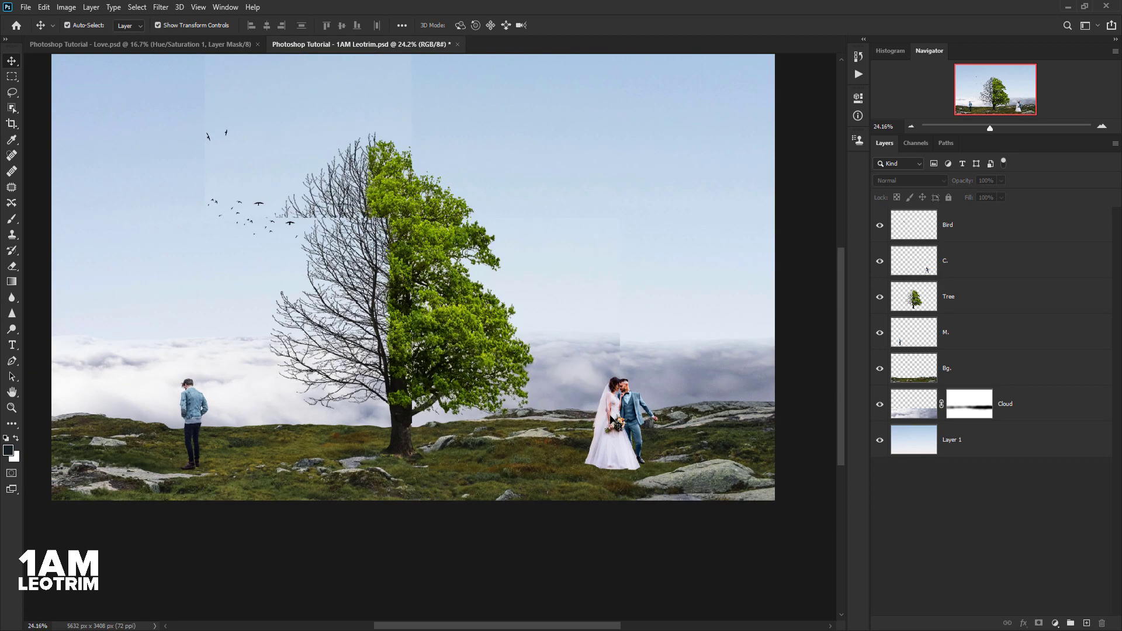
scroll(61, 398, up, 1)
scroll(522, 437, down, 1)
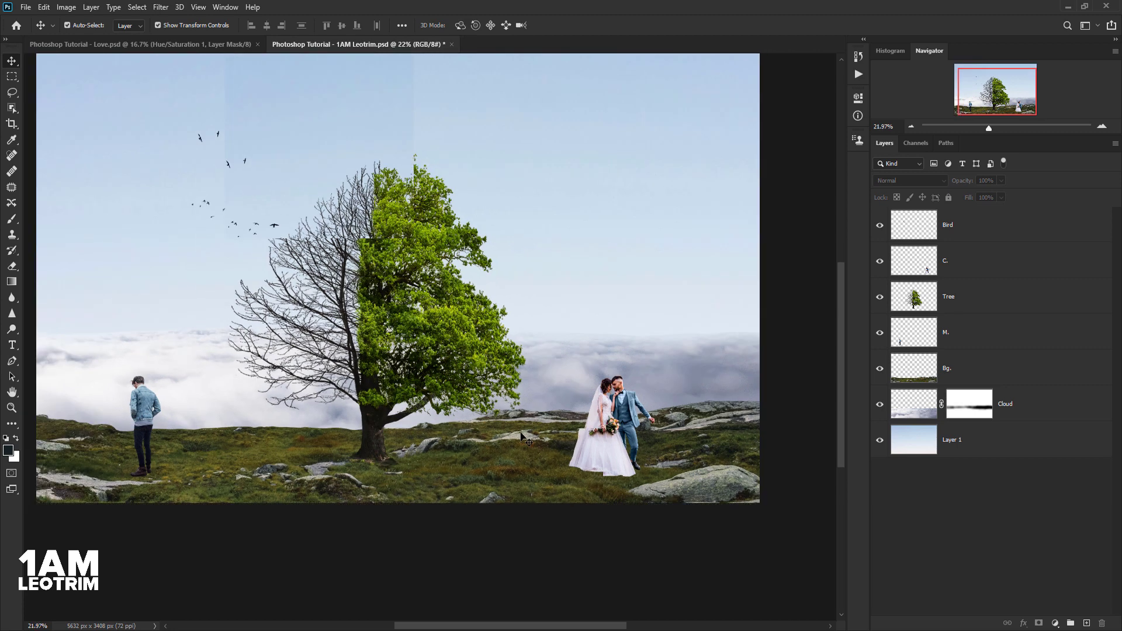
click(244, 211)
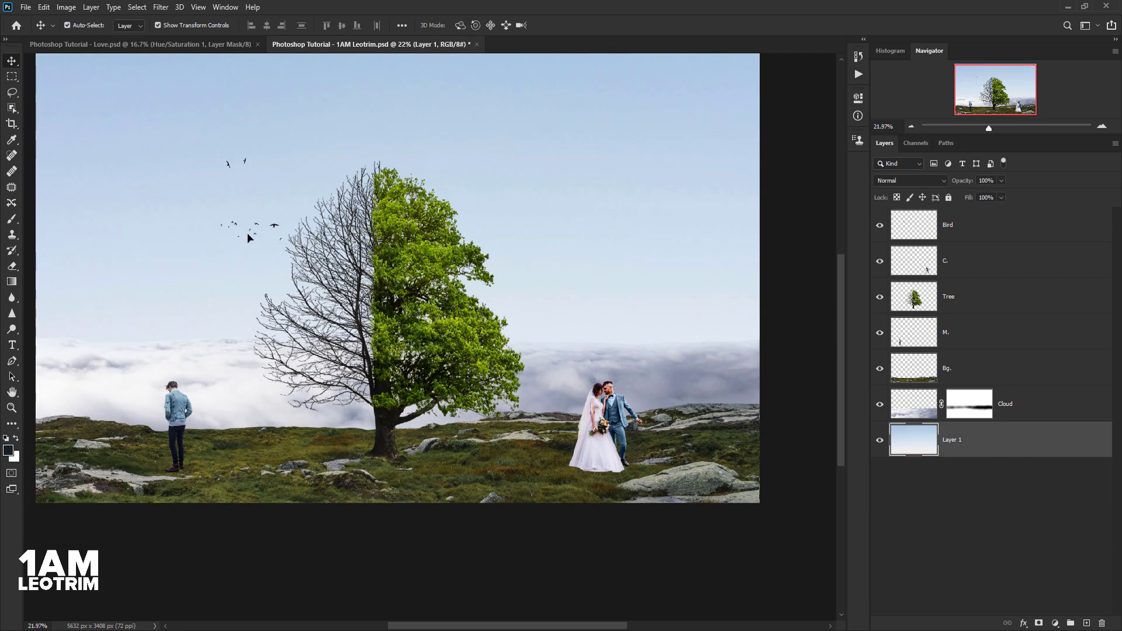
click(274, 226)
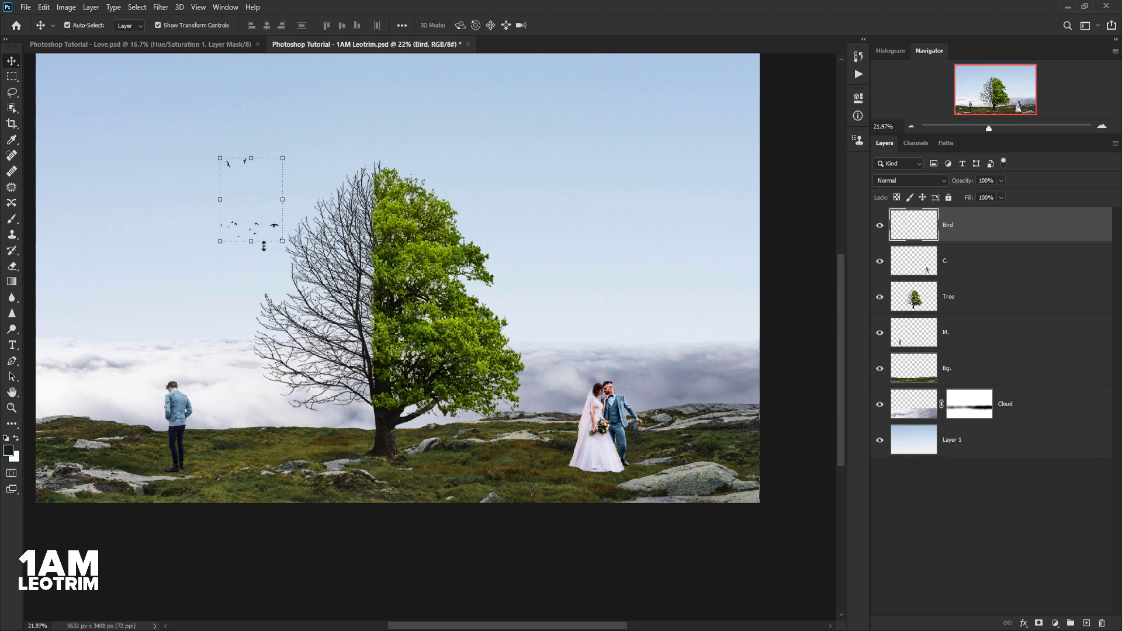
drag(251, 241, 251, 257)
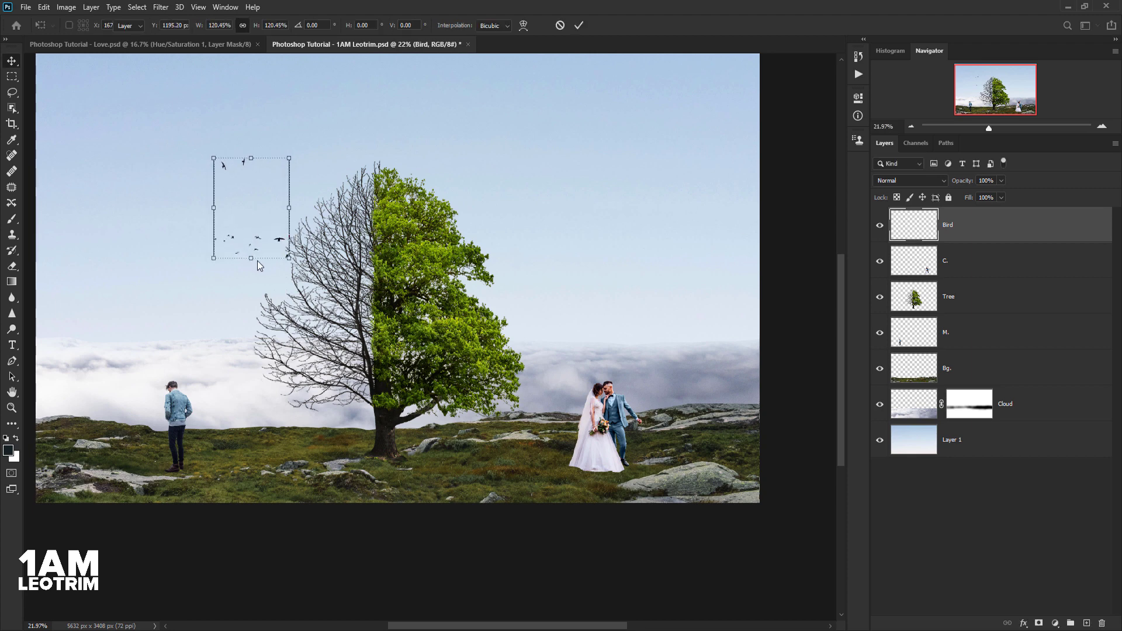
click(396, 567)
scroll(494, 499, down, 2)
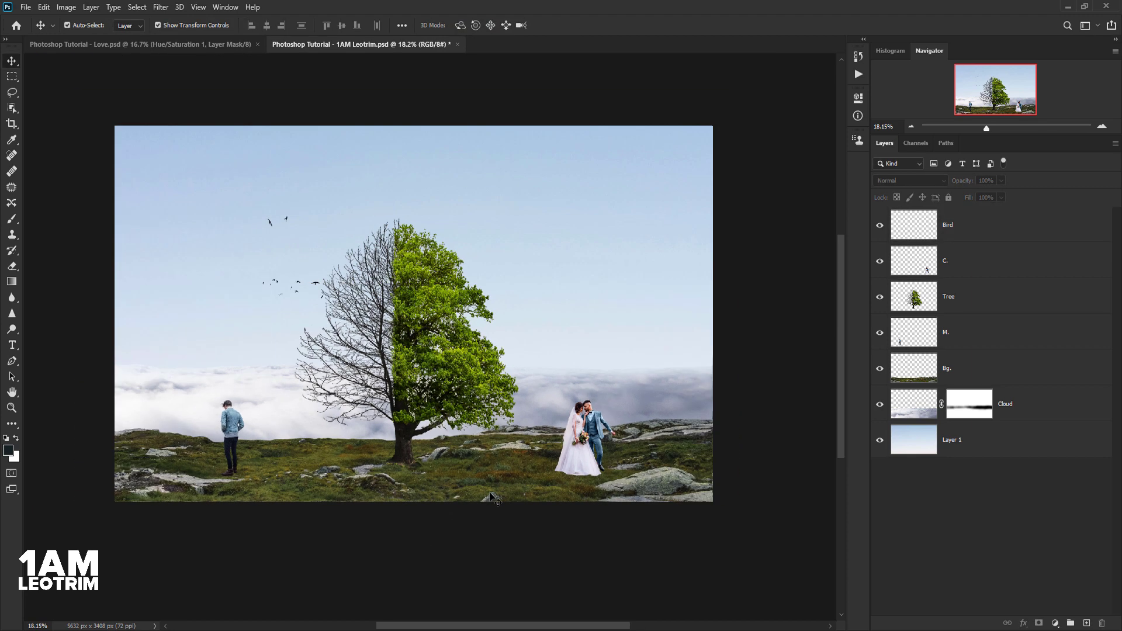
click(564, 293)
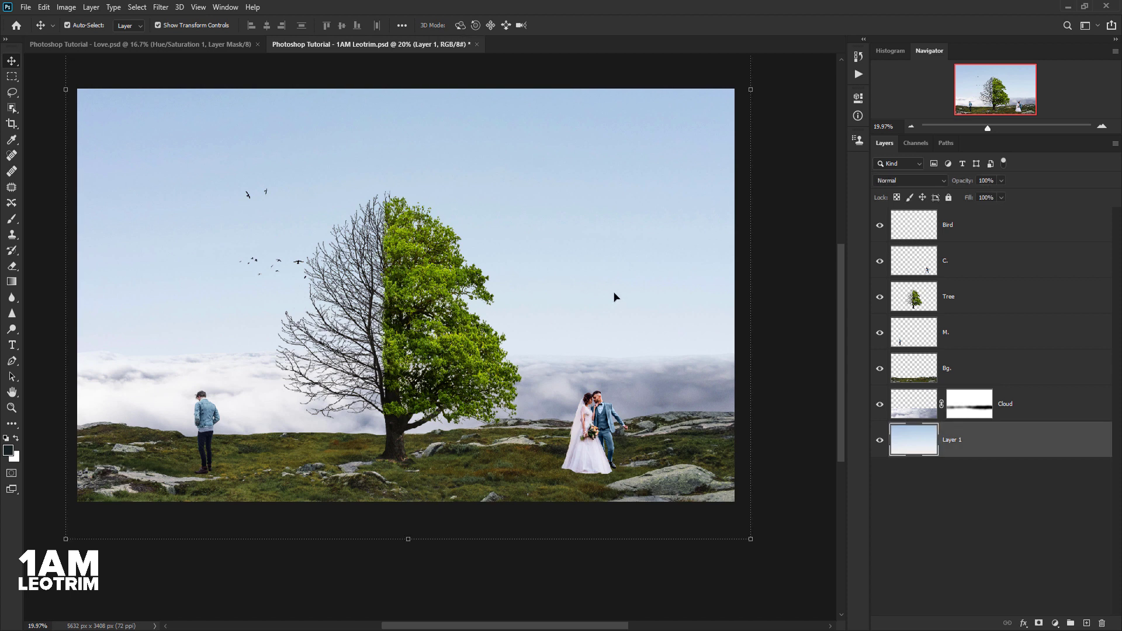
Scale the Cloud layer to about 113.6% and lower it behind the hill
click(872, 410)
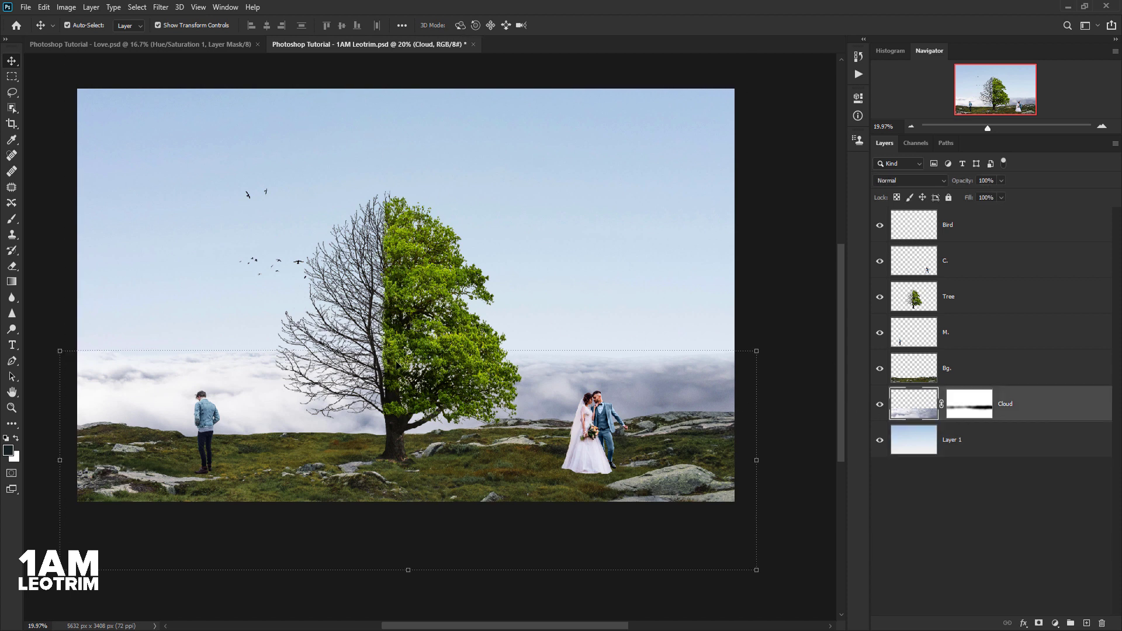
drag(408, 569, 408, 592)
drag(277, 427, 254, 431)
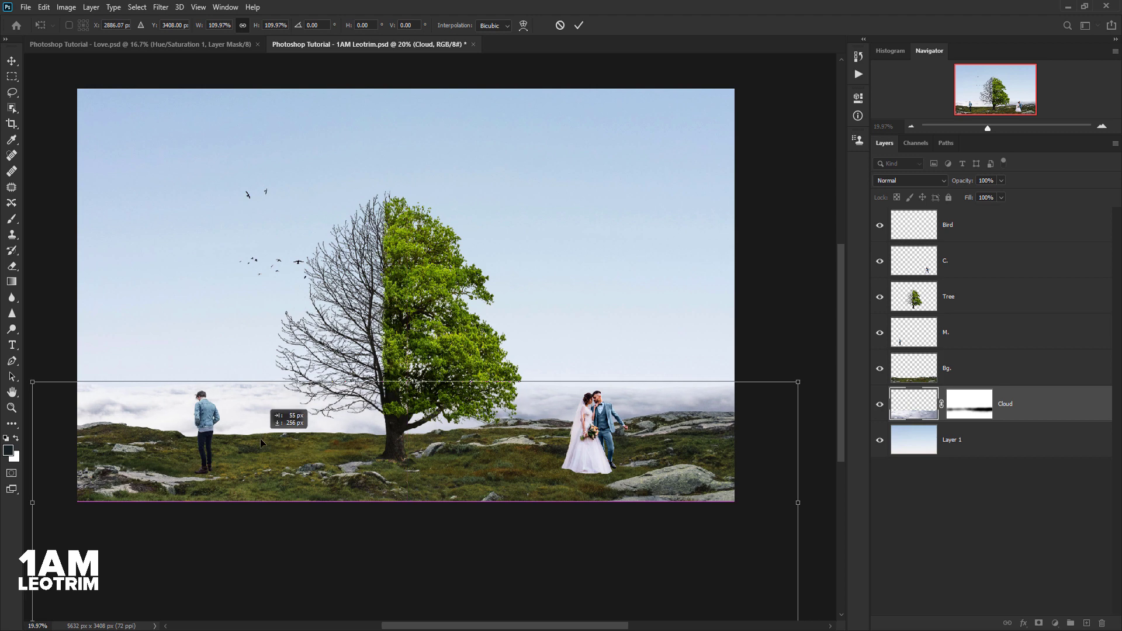
drag(254, 431, 261, 446)
scroll(261, 399, down, 3)
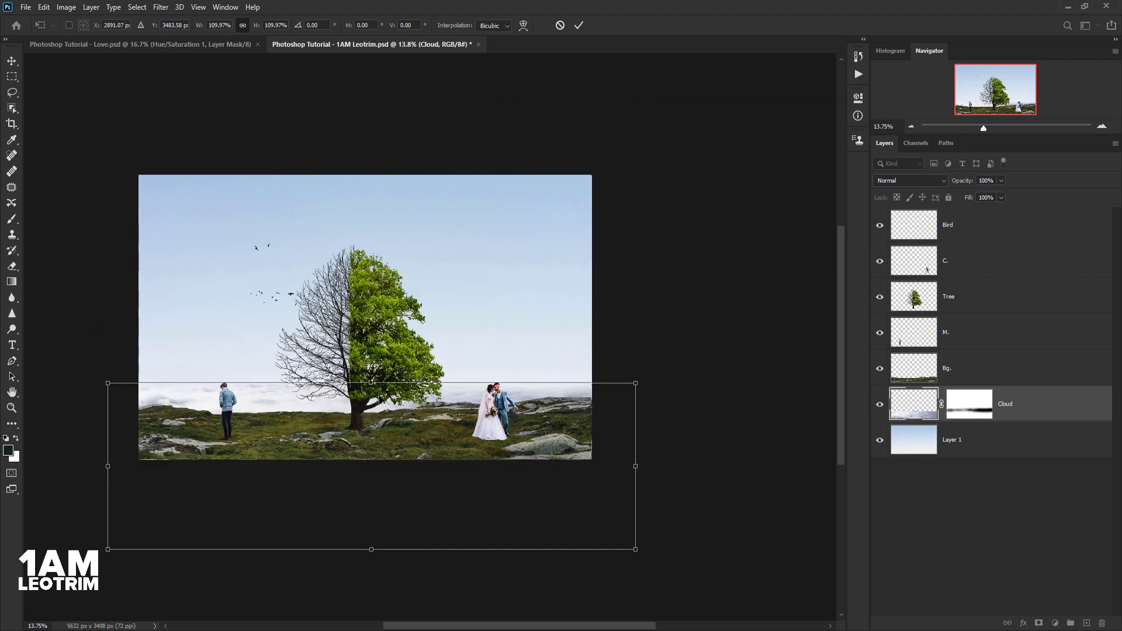
scroll(380, 400, up, 1)
drag(369, 380, 370, 368)
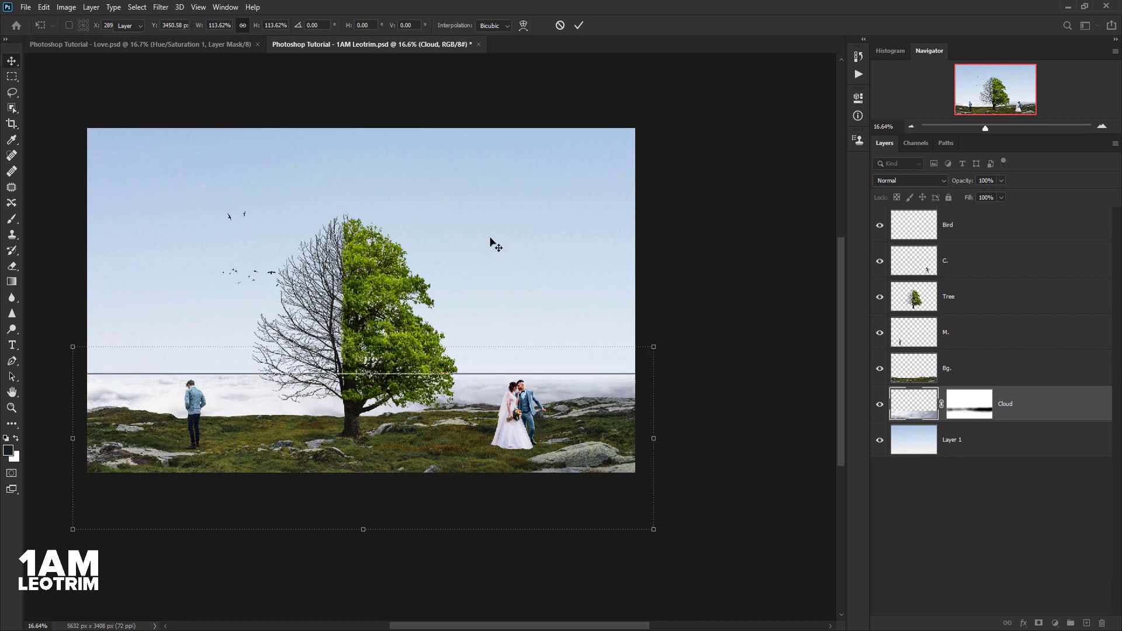
Commit the cloud transform and realign the sky layer flush with the canvas
click(491, 263)
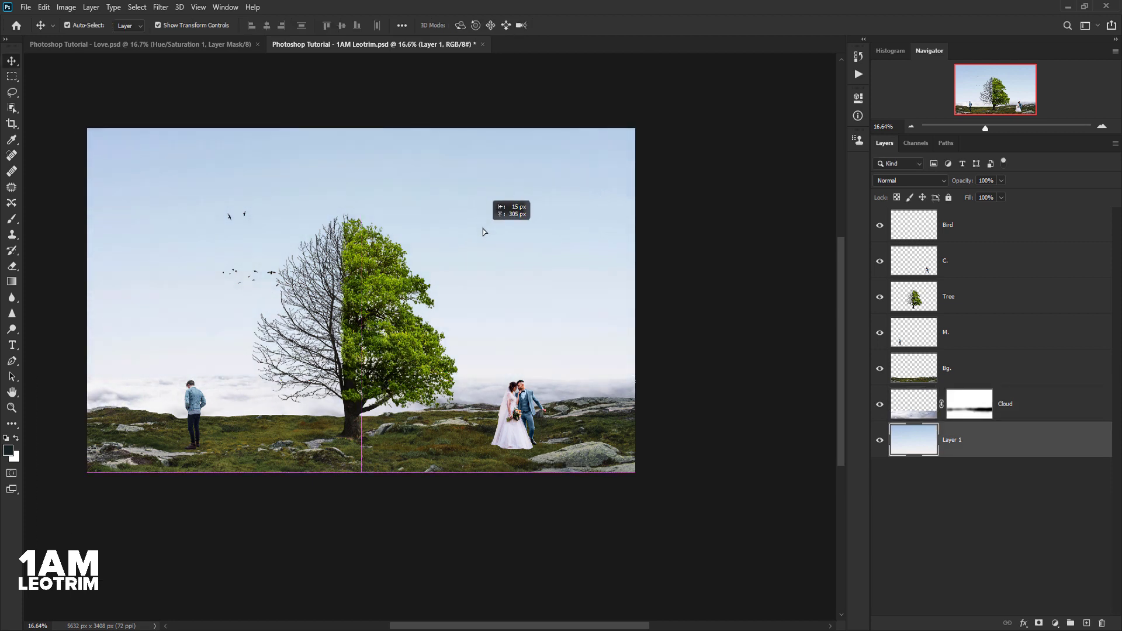
mouse_move(487, 256)
mouse_down()
mouse_move(491, 244)
mouse_move(492, 268)
mouse_up()
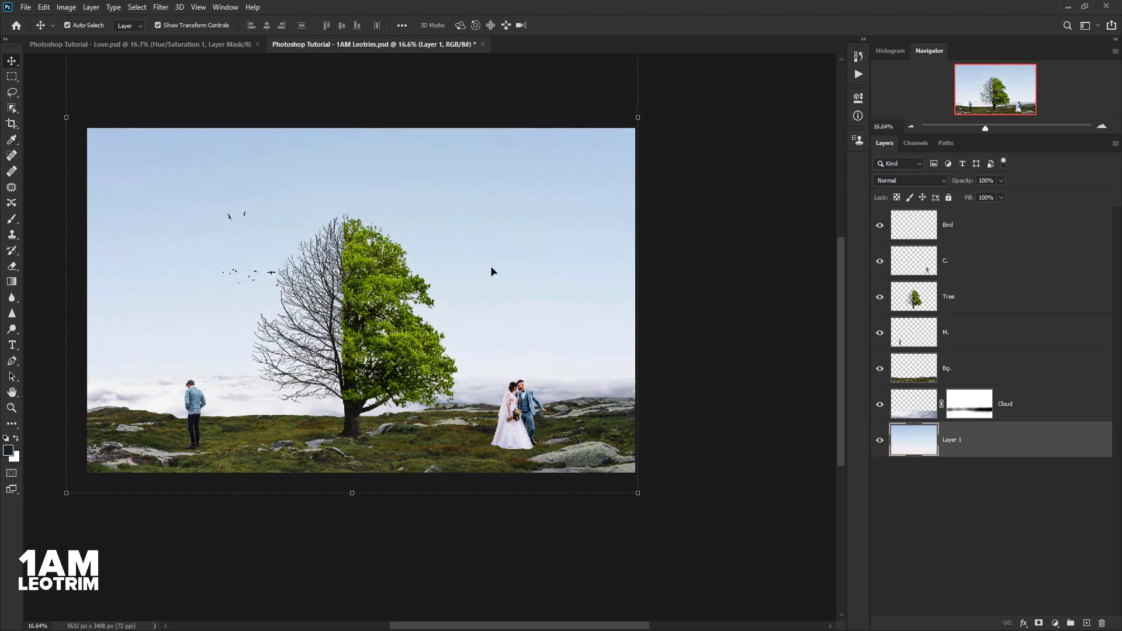
click(738, 262)
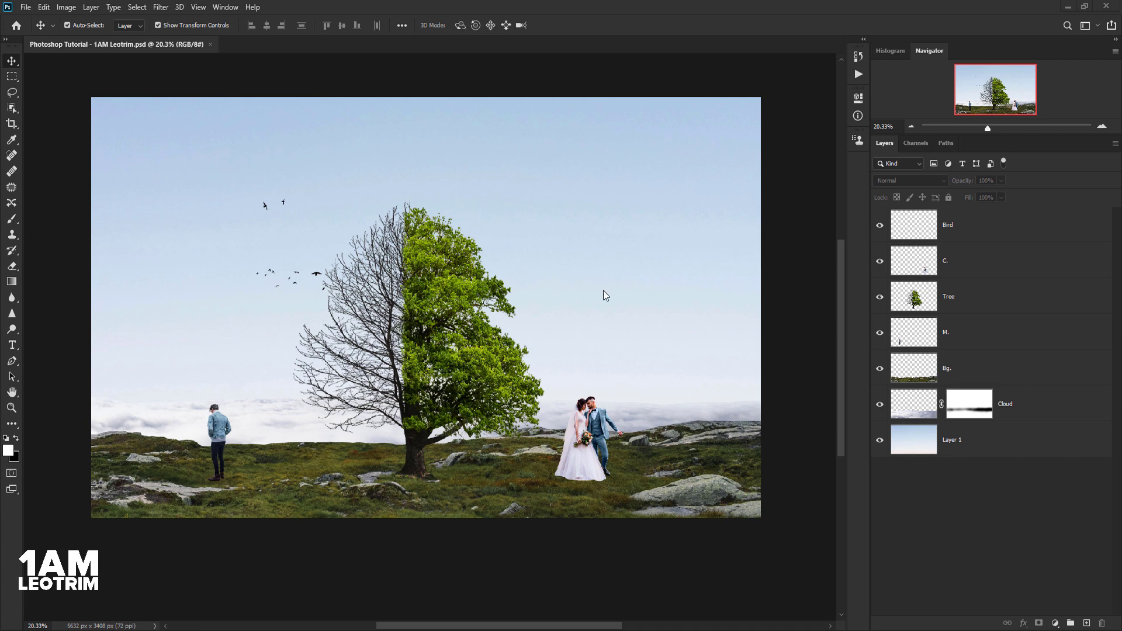
Duplicate the Bg. hill layer as 'Bg. copy' and move it just below Bird
click(882, 376)
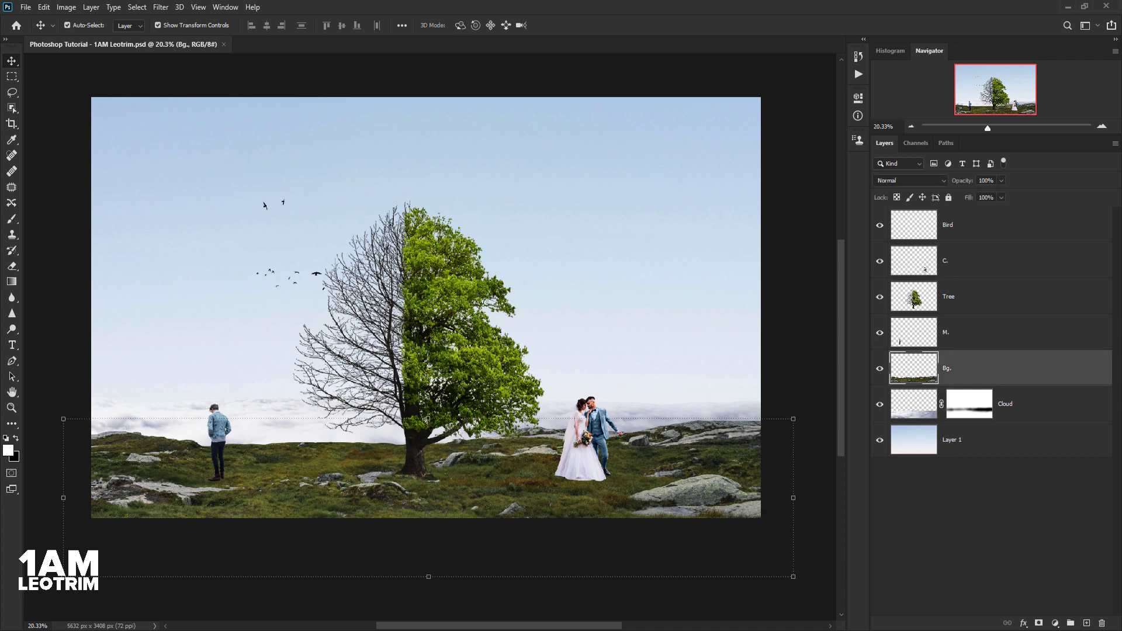
click(92, 9)
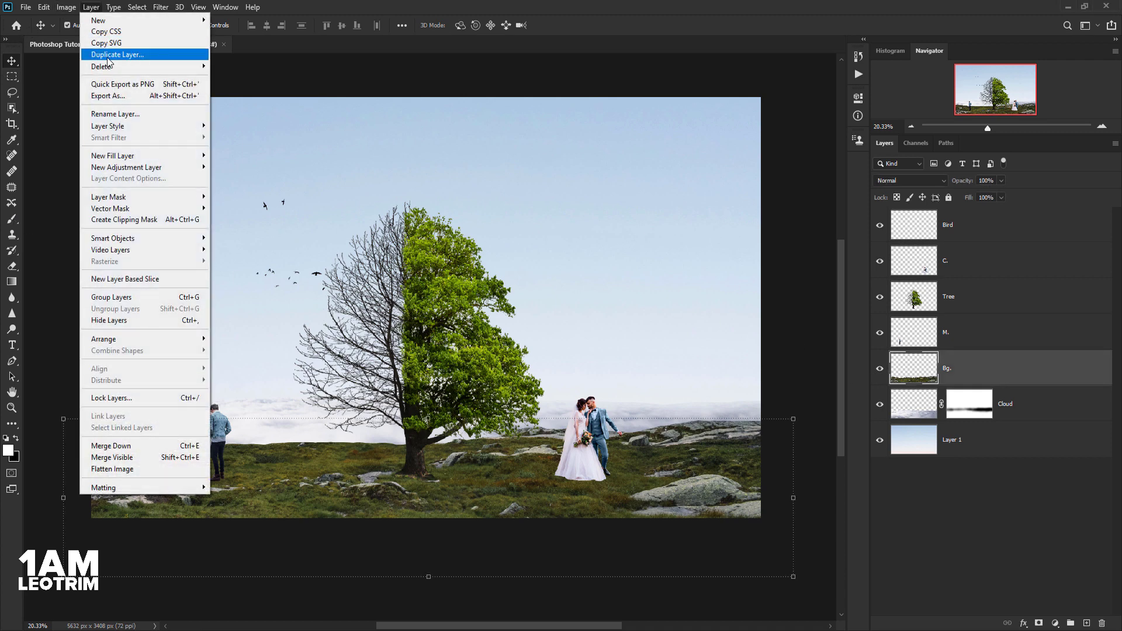
click(111, 51)
click(653, 181)
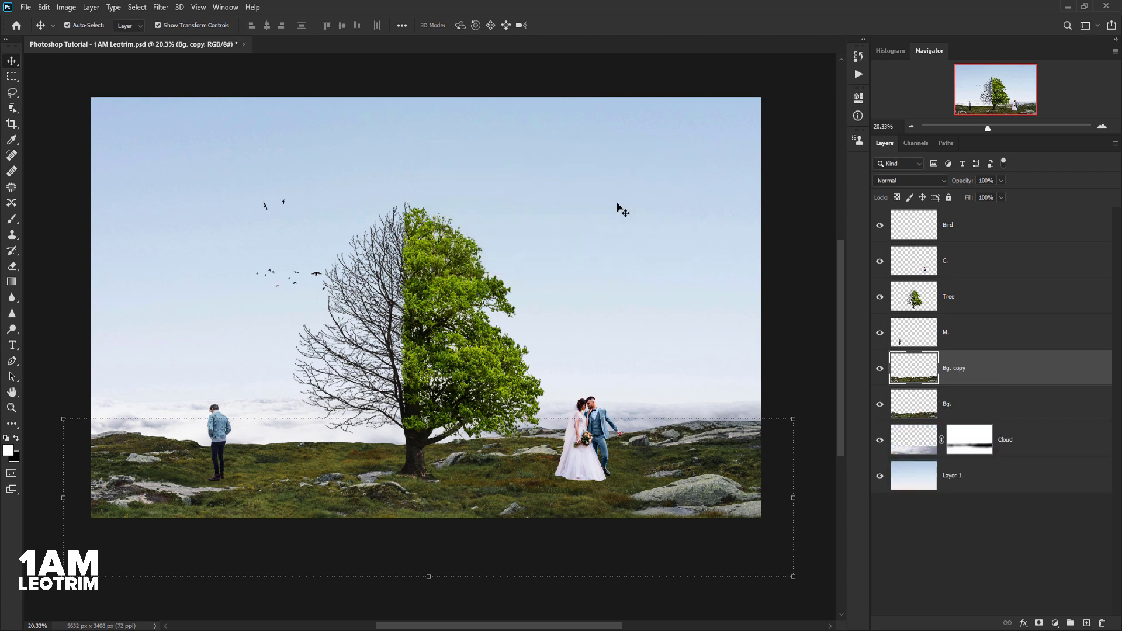
drag(916, 378, 914, 250)
click(12, 360)
scroll(423, 408, up, 2)
scroll(422, 409, up, 2)
scroll(423, 409, up, 2)
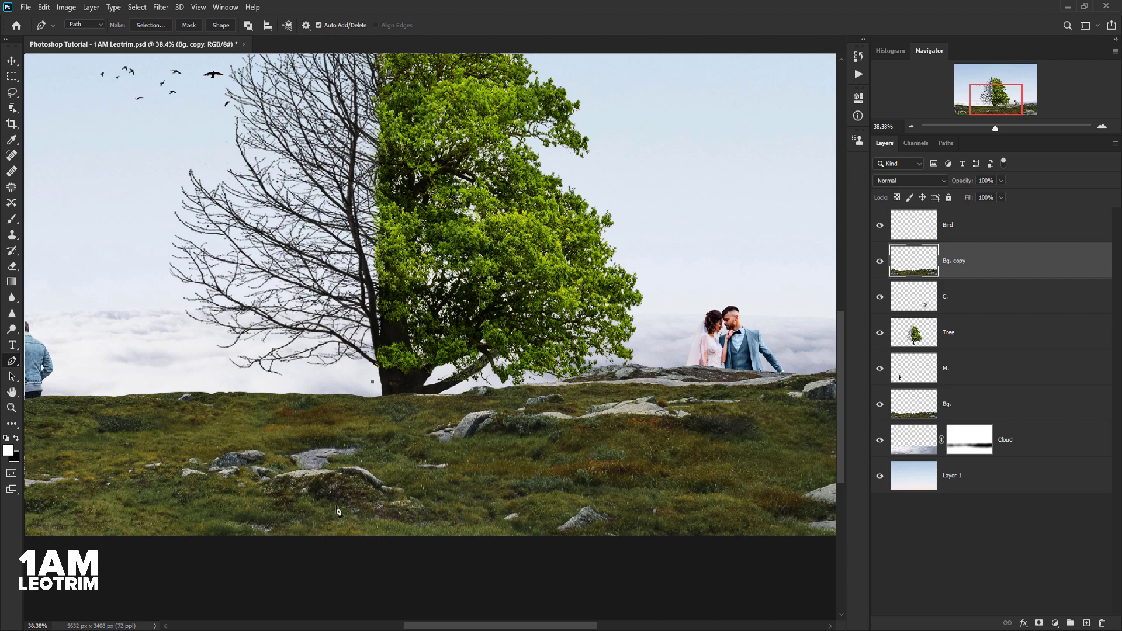
Outline the area around the man with the Pen and cut it from Bg. copy
click(407, 565)
scroll(407, 565, down, 3)
scroll(400, 544, down, 3)
click(116, 539)
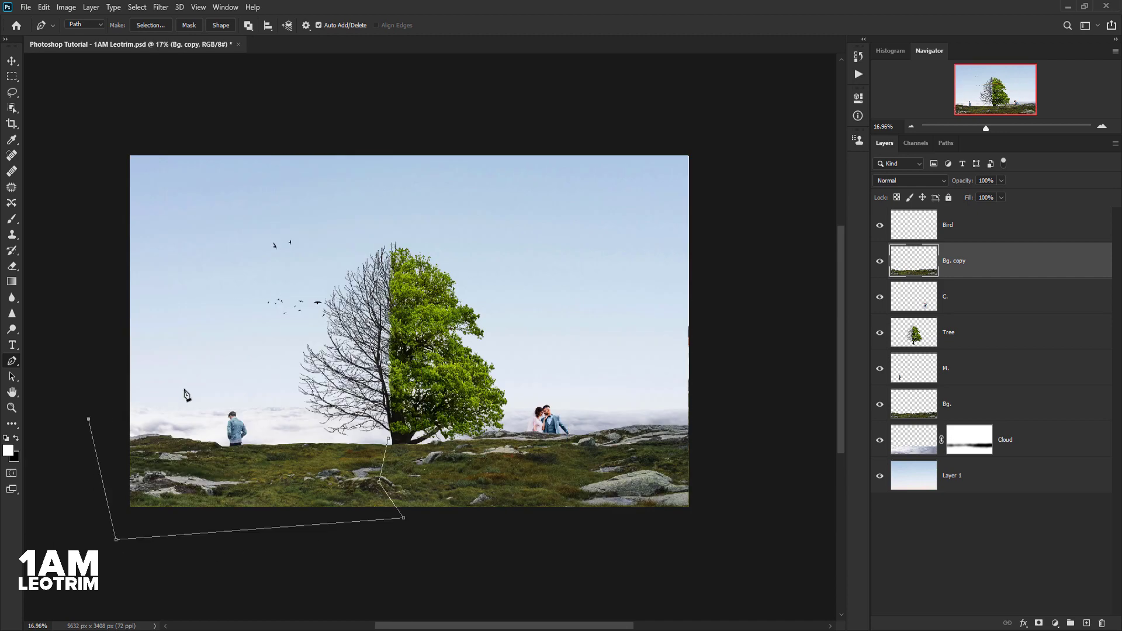
click(320, 401)
click(142, 27)
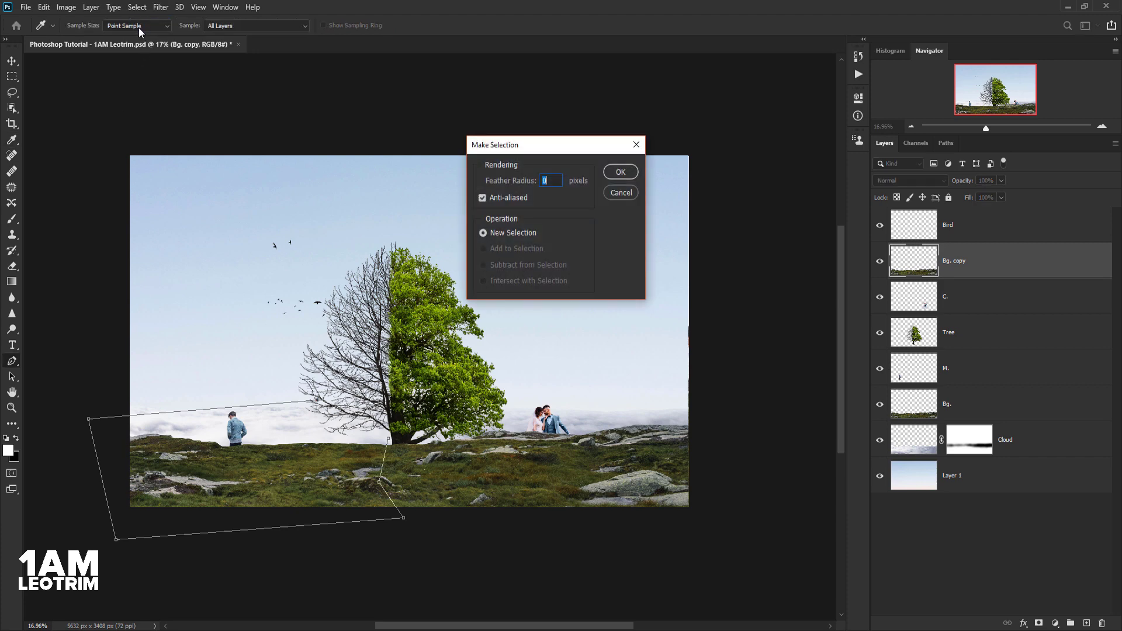
key(Return)
click(44, 7)
click(55, 80)
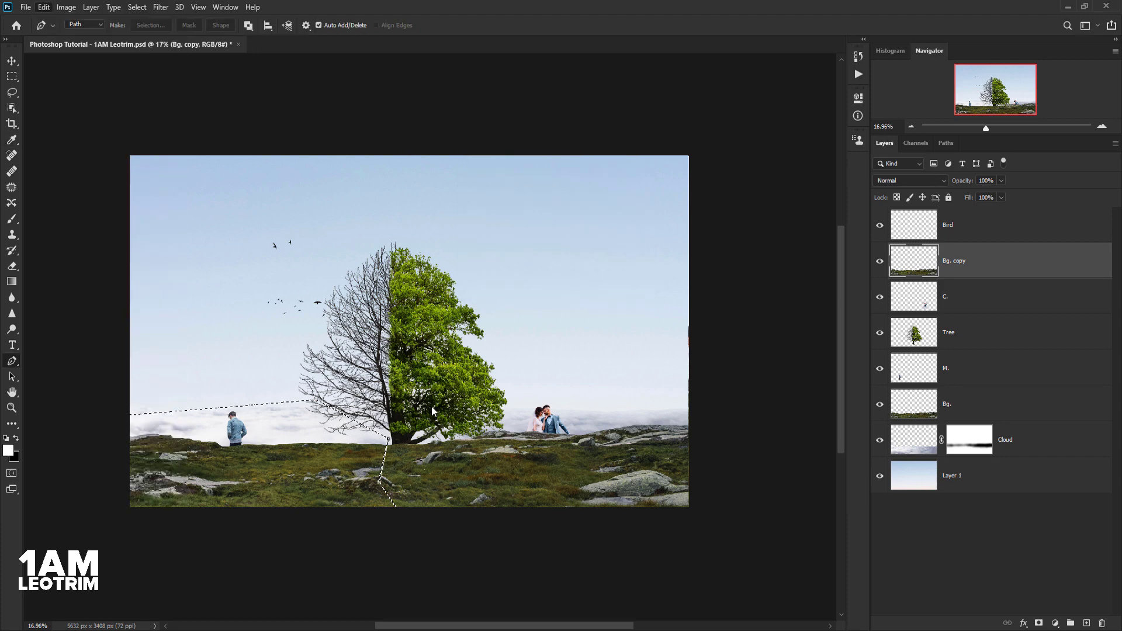
Outline the area around the wedding couple and cut it from Bg. copy
click(431, 446)
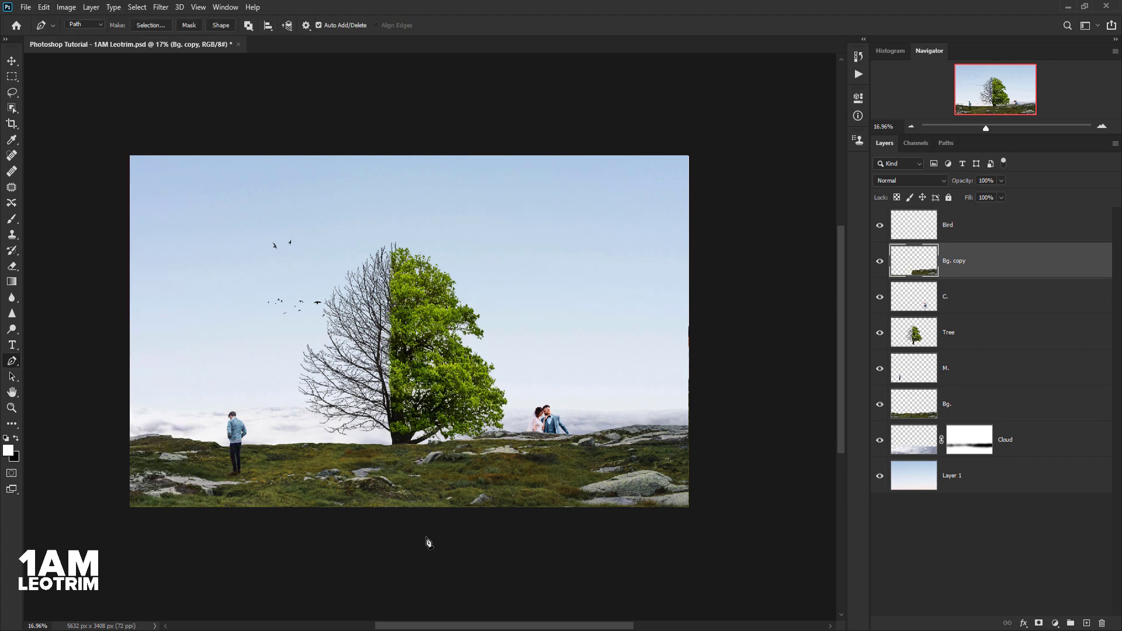
click(650, 552)
click(759, 511)
click(755, 394)
click(581, 348)
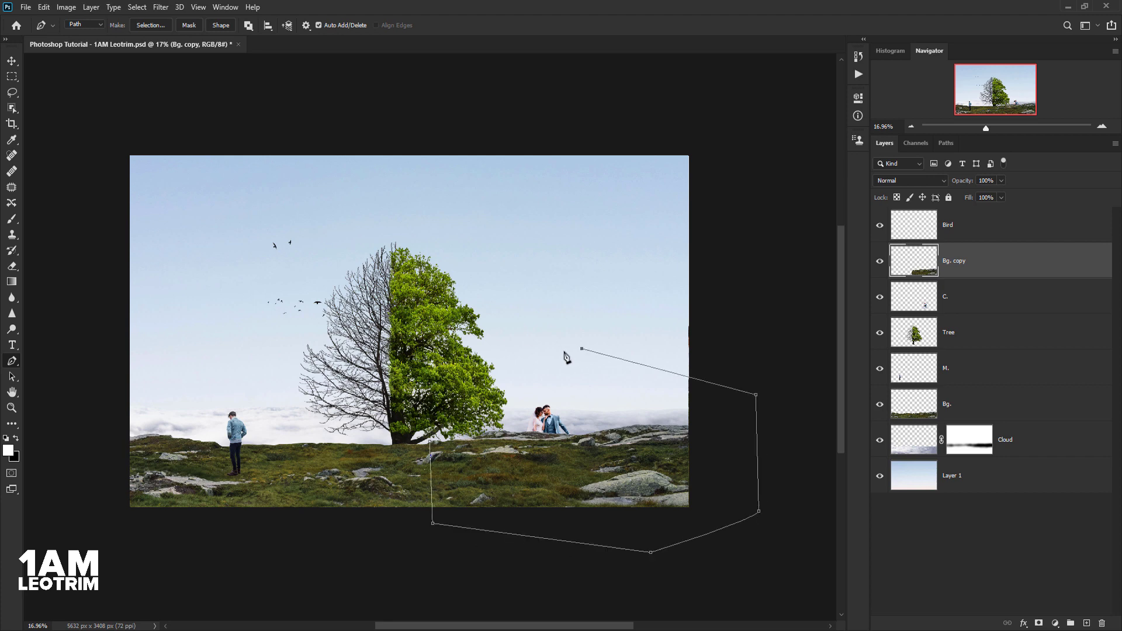
click(167, 26)
key(Return)
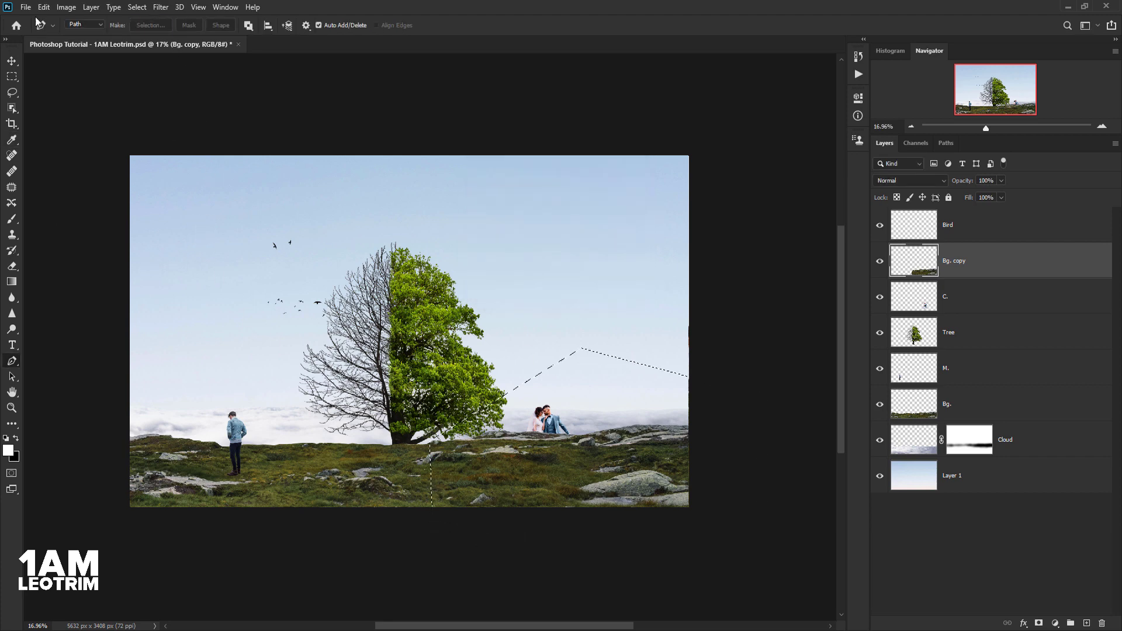
click(44, 7)
click(54, 79)
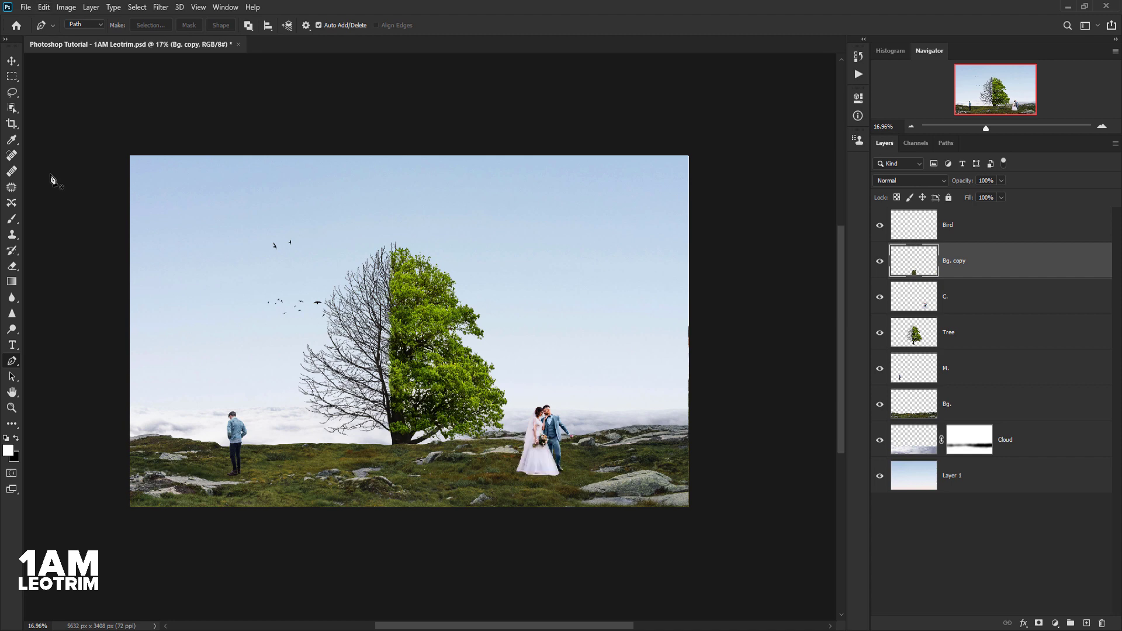
Make the trimmed Bg. copy layer visible again
scroll(422, 509, up, 2)
scroll(423, 546, up, 1)
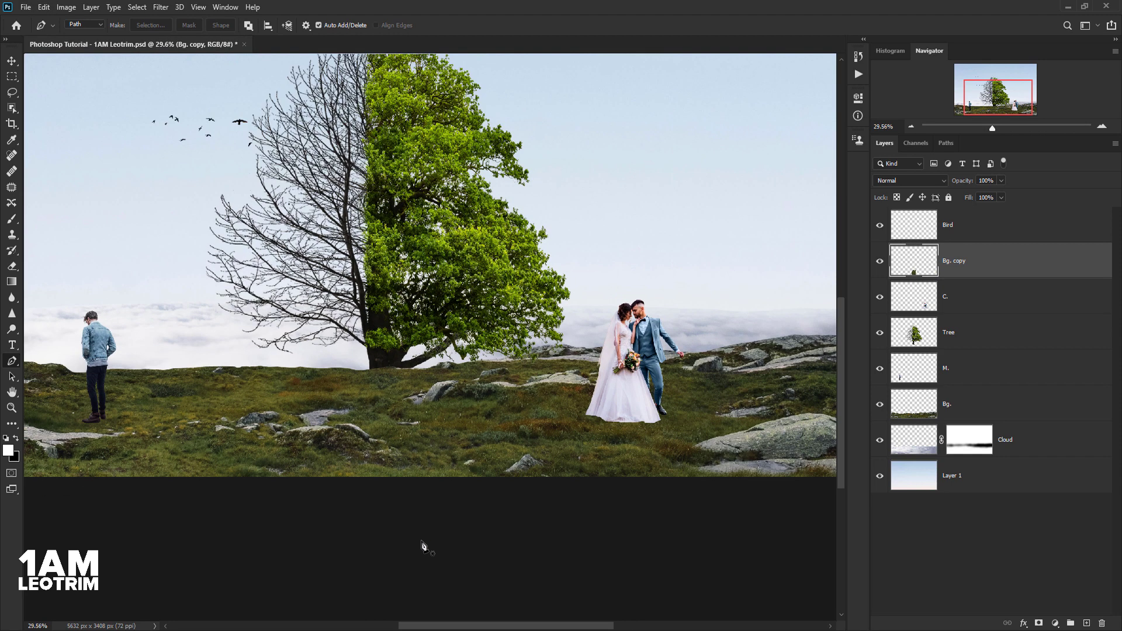
click(880, 261)
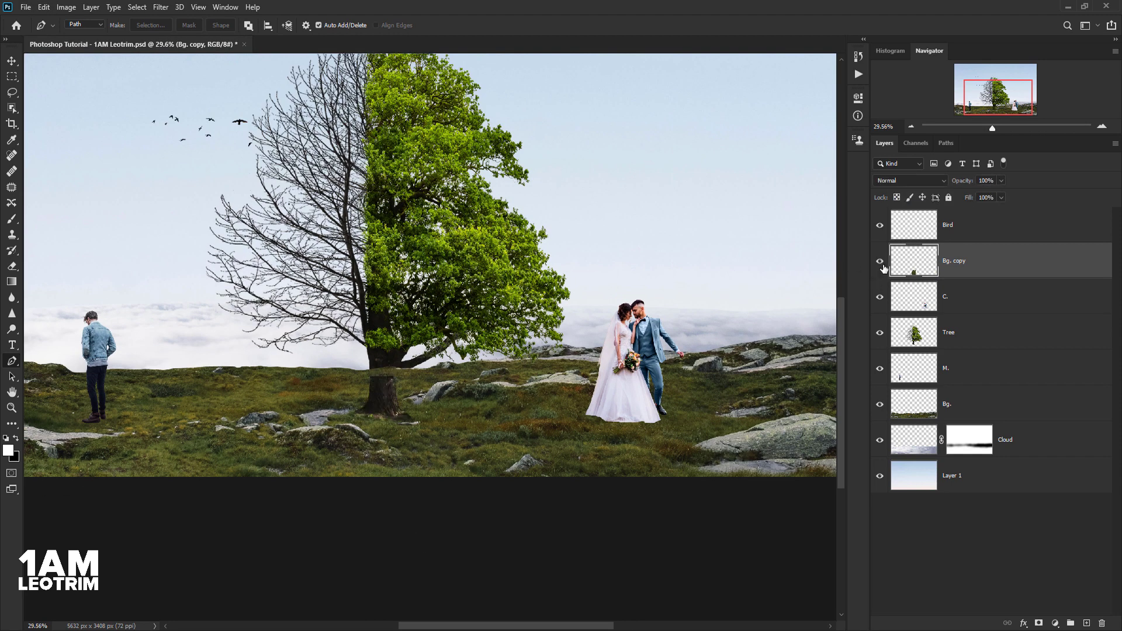
Add a layer mask to Bg. copy and set up a soft black 83 px brush
click(1039, 622)
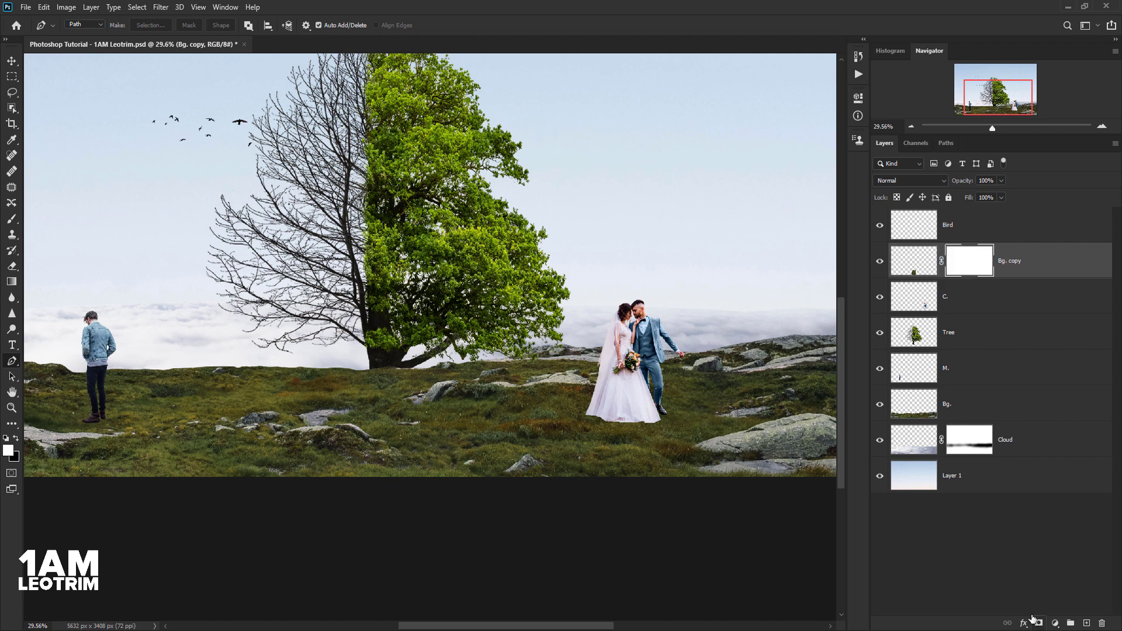
key(x)
click(12, 219)
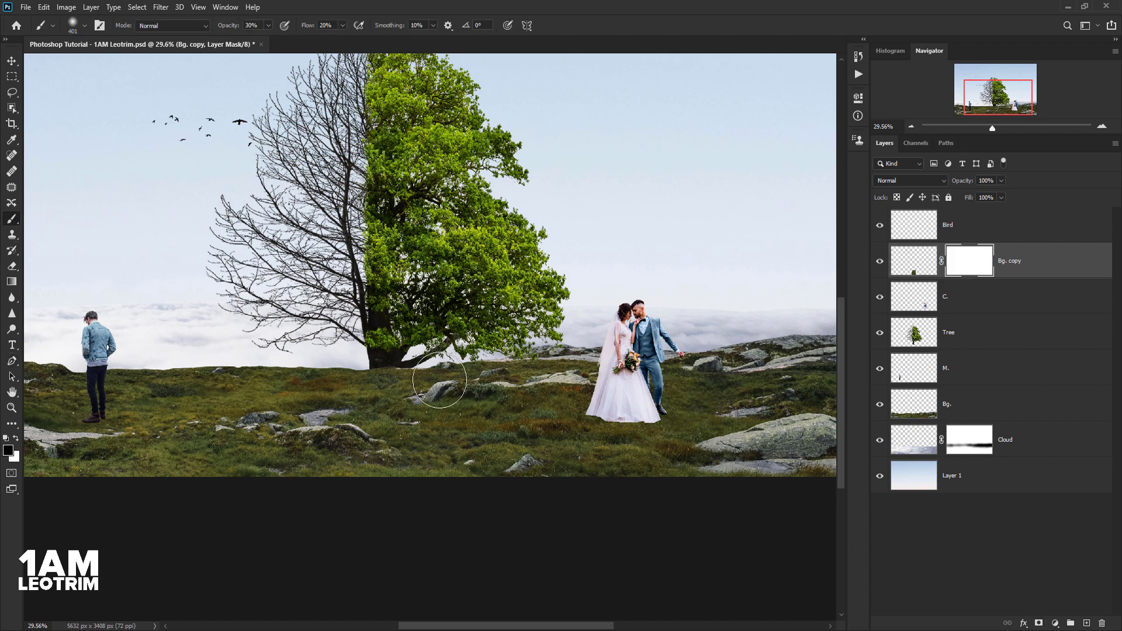
scroll(409, 379, down, 1)
click(72, 27)
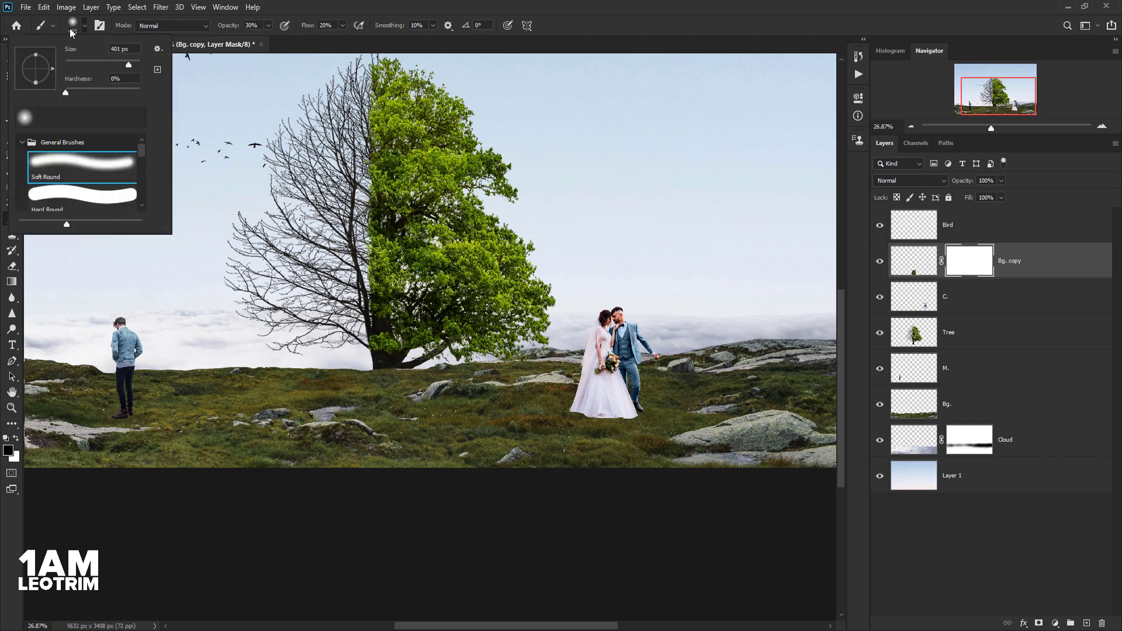
key(Return)
Set brush flow to 80% and paint the mask to reveal the trunk base
scroll(398, 370, up, 2)
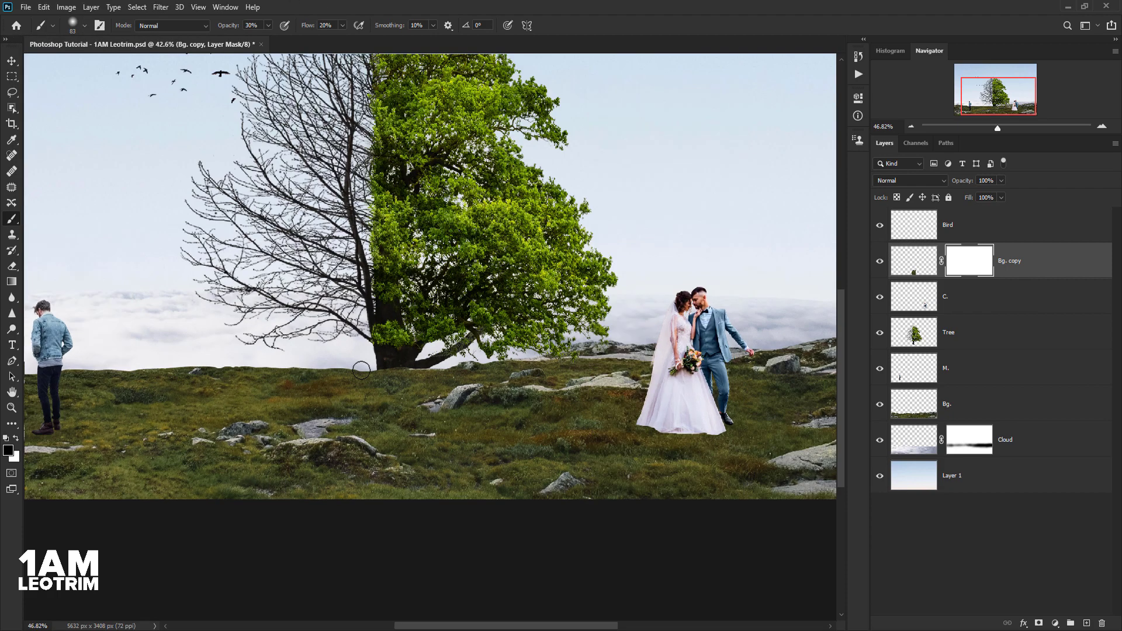
scroll(398, 371, up, 2)
scroll(397, 371, up, 2)
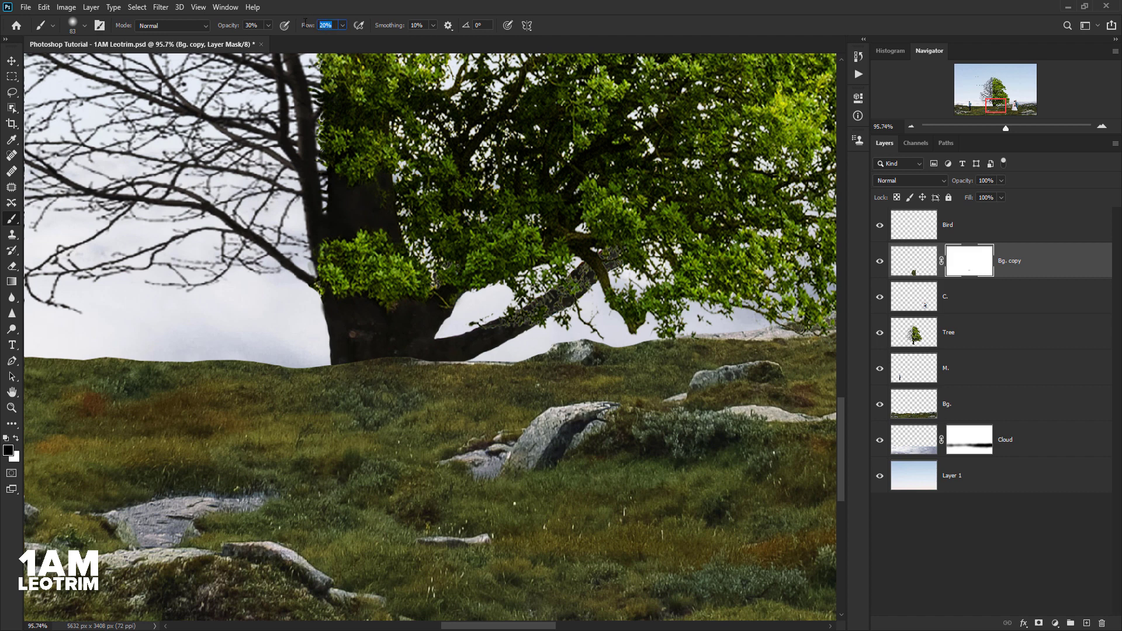
text(80)
key(Return)
mouse_move(410, 374)
mouse_down()
mouse_move(558, 369)
mouse_move(467, 361)
mouse_move(331, 370)
mouse_move(385, 408)
mouse_move(401, 395)
mouse_move(399, 369)
mouse_up()
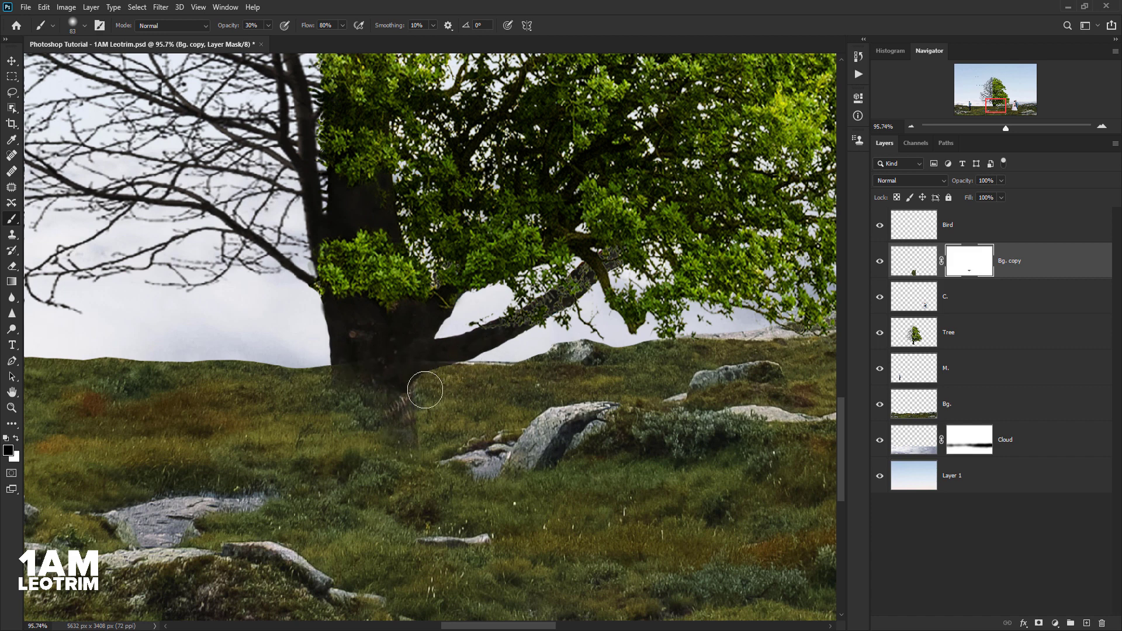
mouse_move(430, 409)
mouse_down()
mouse_move(430, 350)
mouse_move(346, 351)
mouse_move(337, 405)
mouse_move(324, 356)
mouse_move(358, 366)
mouse_move(351, 441)
mouse_move(345, 413)
mouse_move(330, 486)
mouse_move(408, 458)
mouse_move(384, 453)
mouse_move(368, 433)
mouse_move(367, 499)
mouse_move(413, 461)
mouse_move(413, 476)
mouse_move(401, 483)
mouse_move(381, 470)
mouse_move(373, 403)
mouse_move(413, 443)
mouse_move(376, 342)
mouse_move(425, 354)
mouse_up()
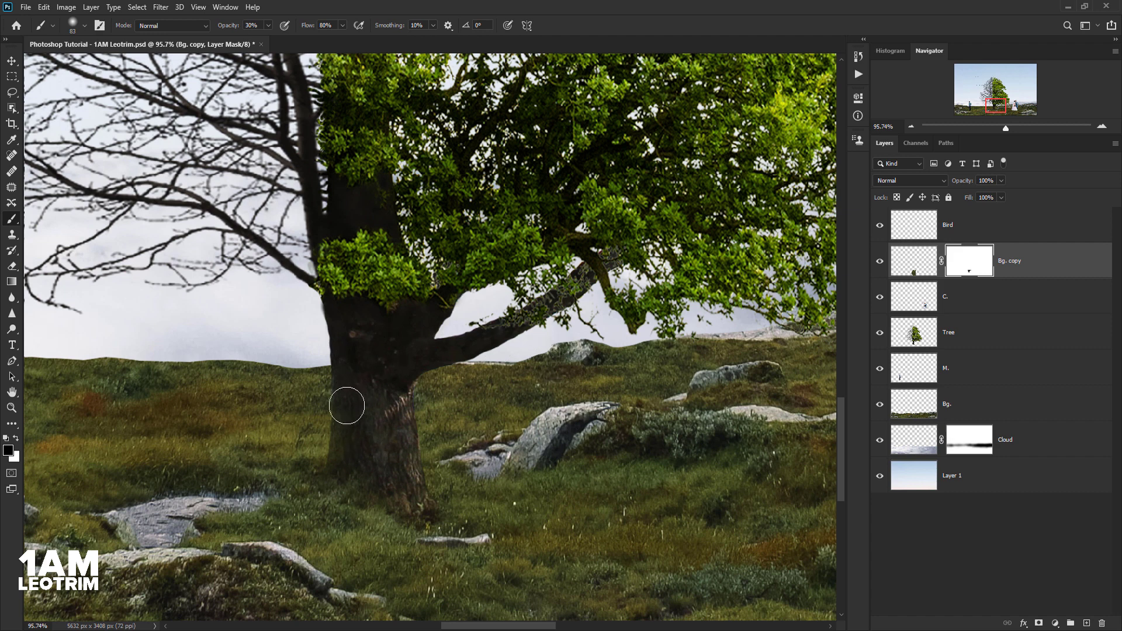
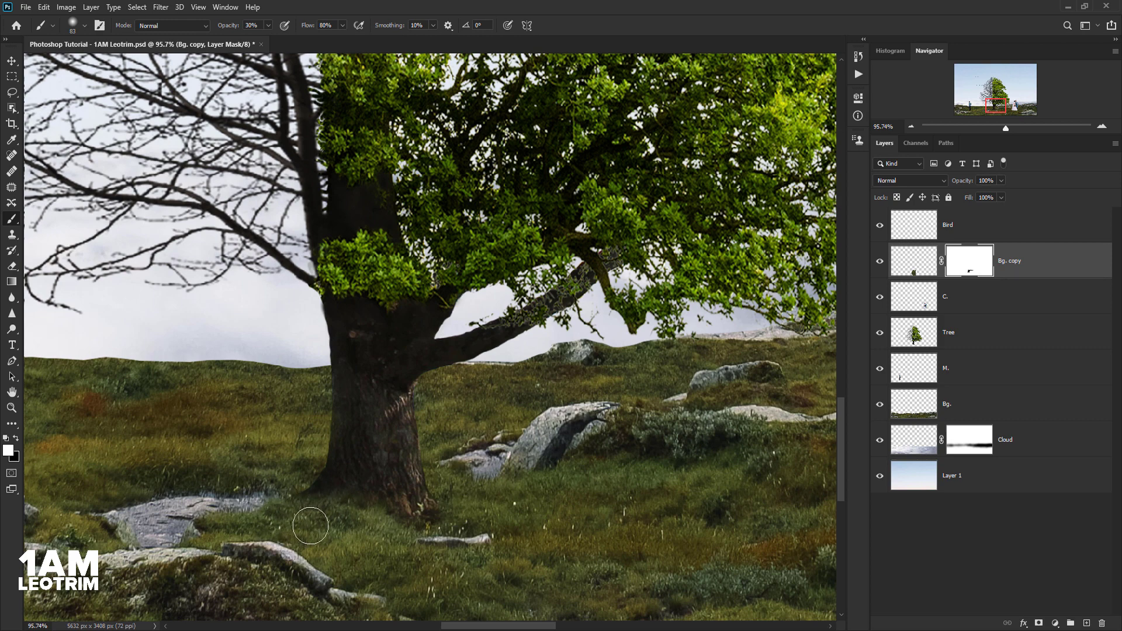
Duplicate the Cloud layer and drag Cloud copy above the Bg. ground layer
scroll(411, 405, down, 2)
scroll(411, 406, down, 3)
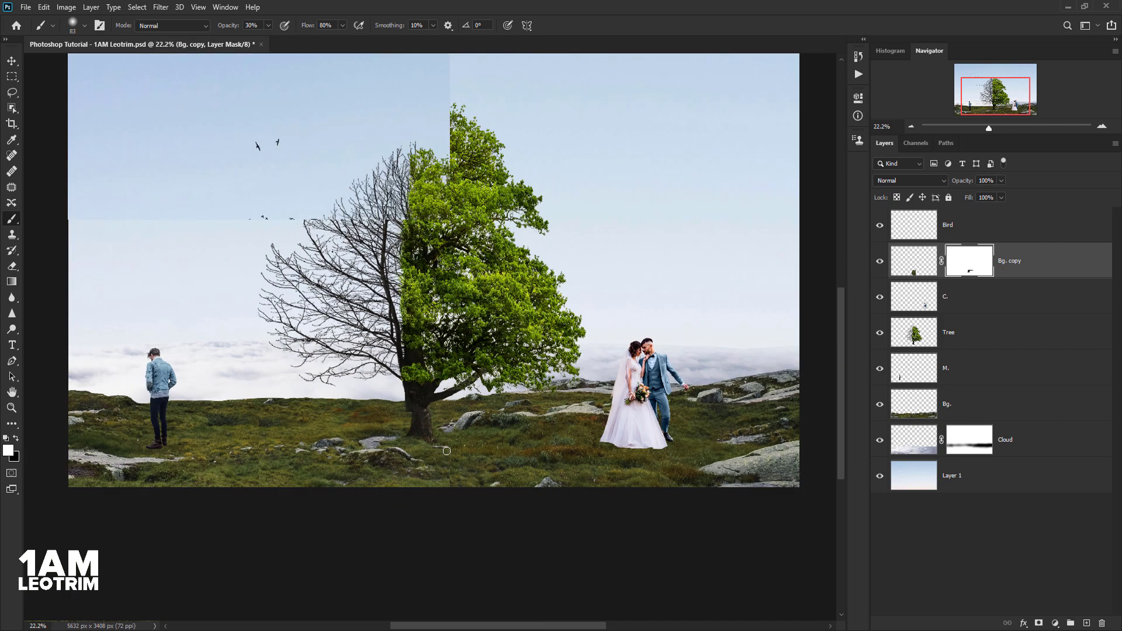
scroll(432, 387, down, 1)
scroll(430, 358, up, 1)
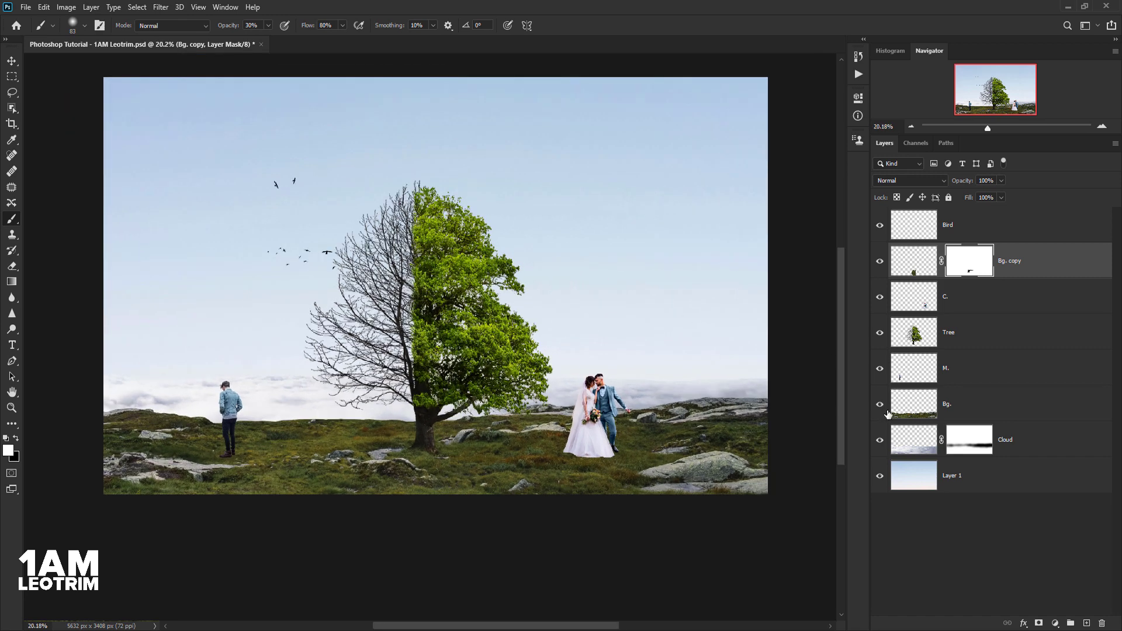
click(900, 445)
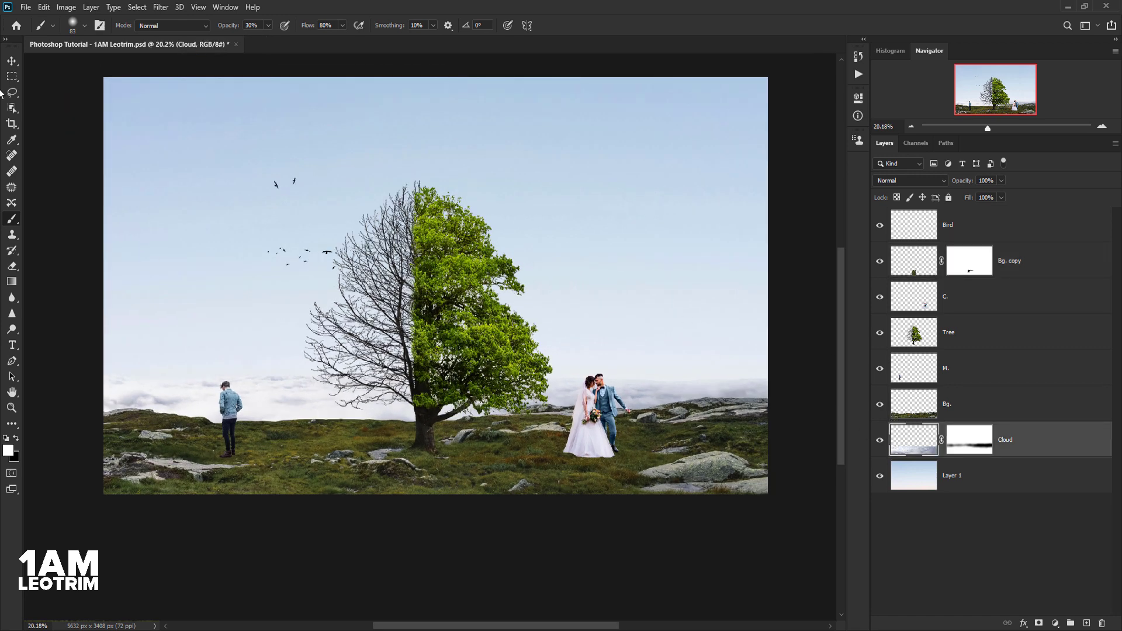
click(91, 8)
click(101, 54)
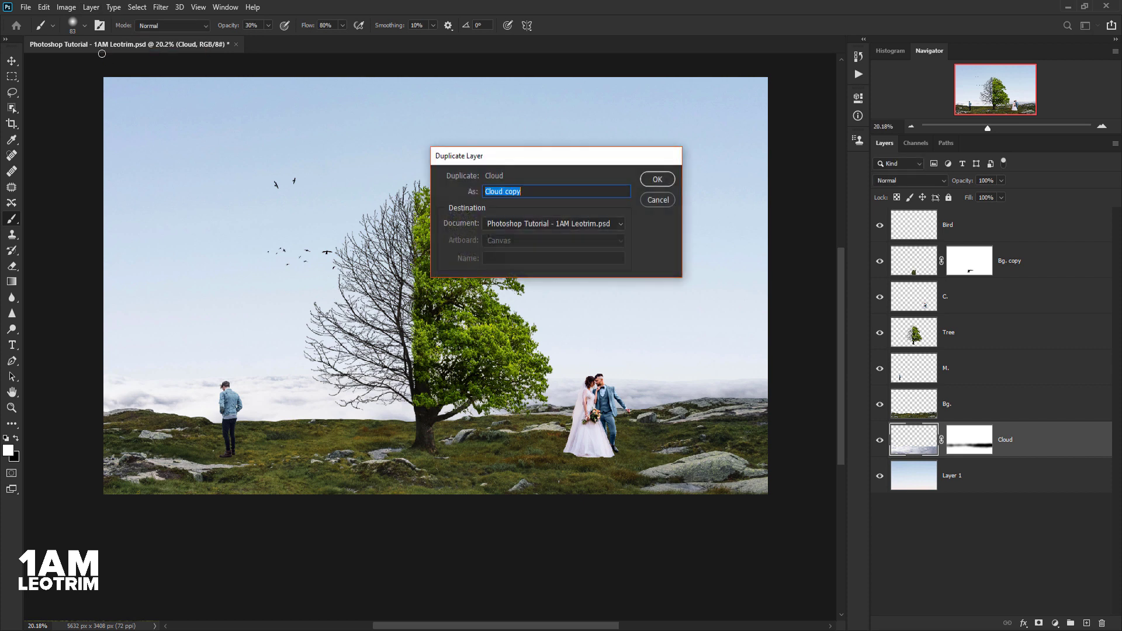
key(Return)
drag(924, 449, 915, 403)
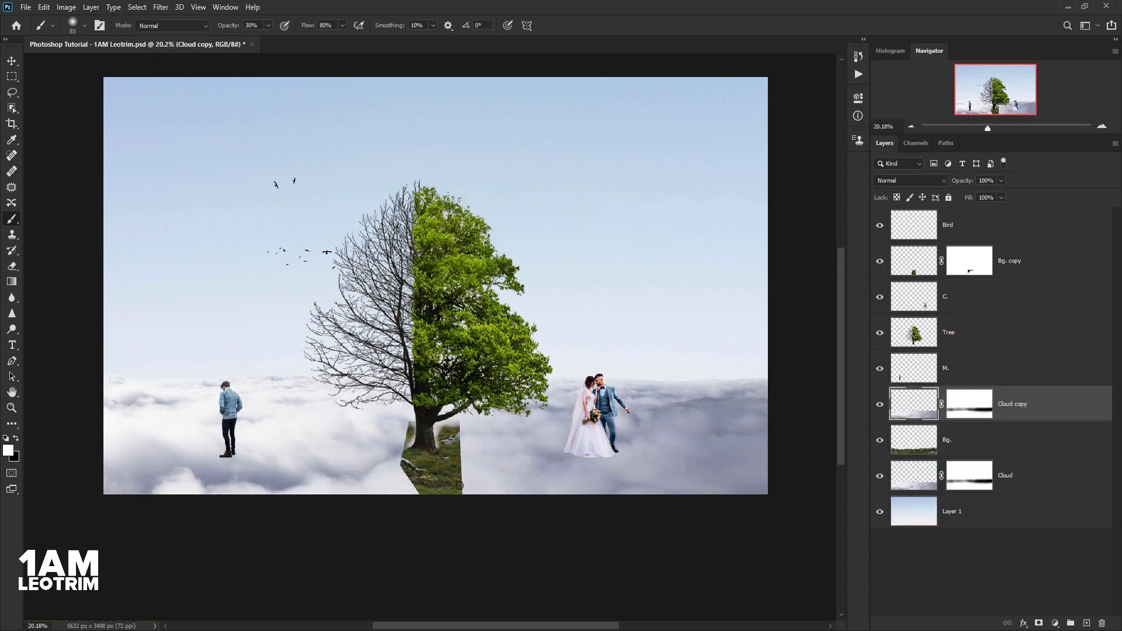
click(949, 264)
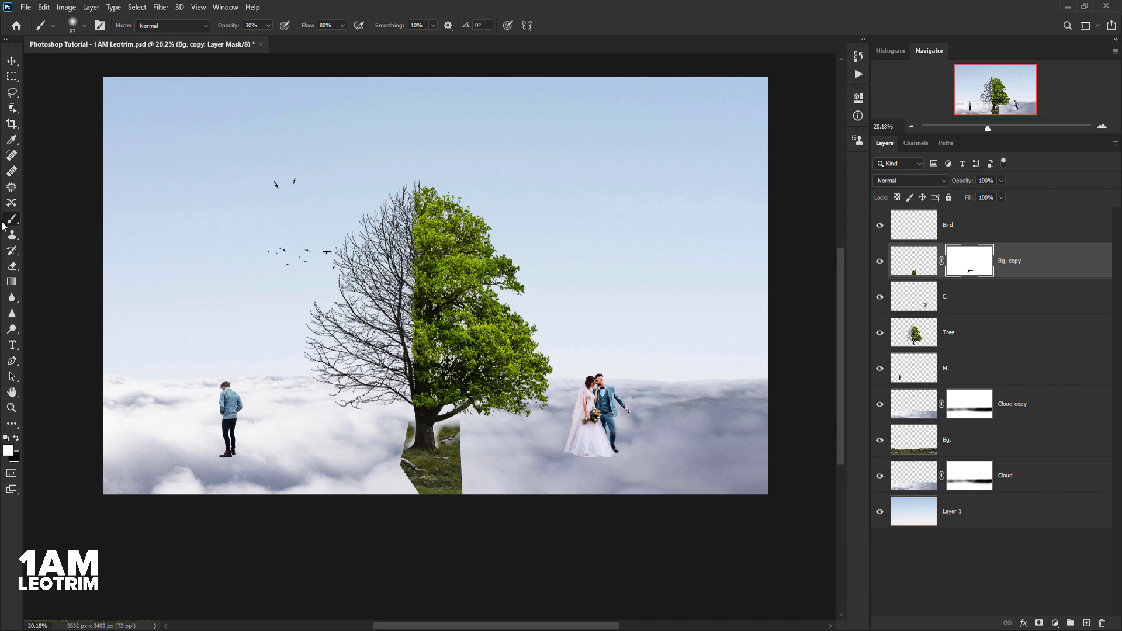
Enlarge the soft brush, set its opacity to 84% and make black the painting colour
scroll(432, 463, up, 5)
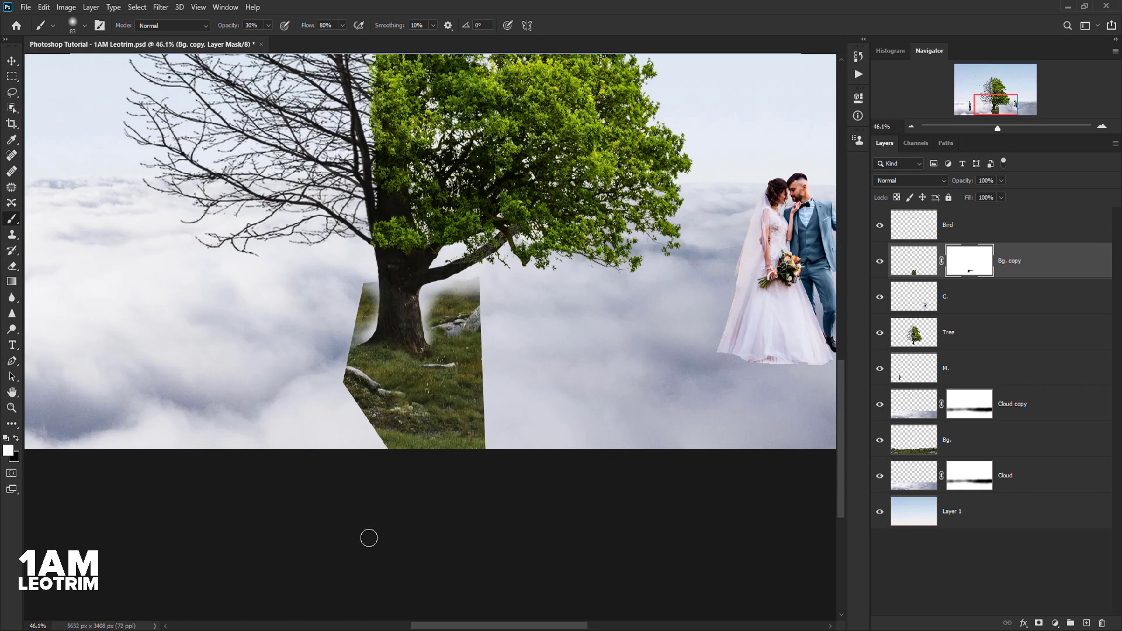
click(76, 26)
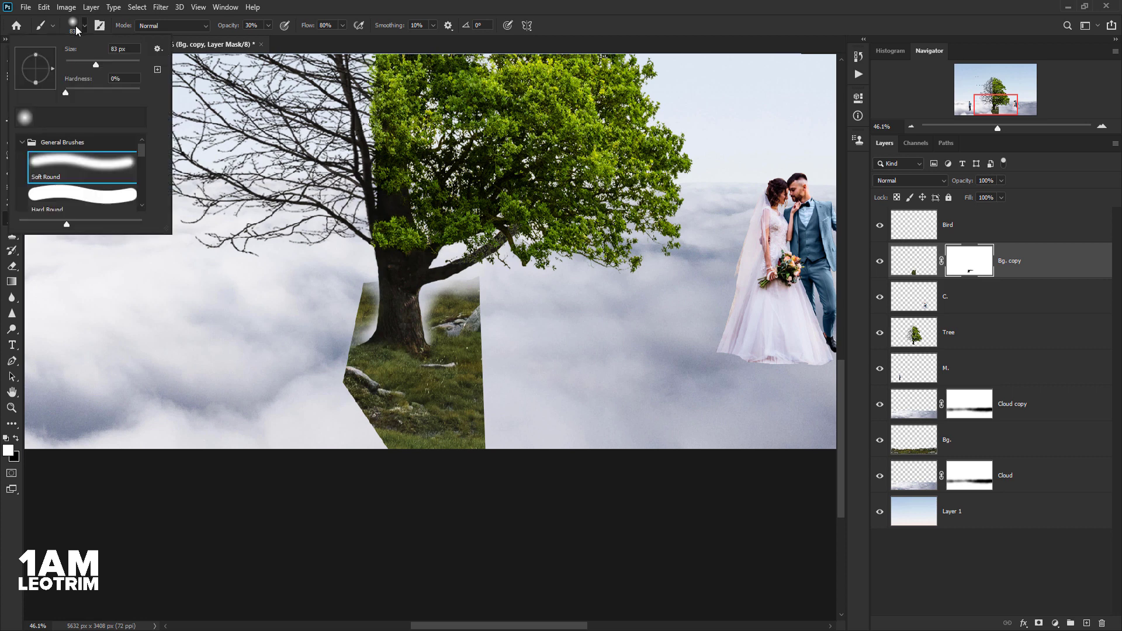
click(110, 61)
click(268, 25)
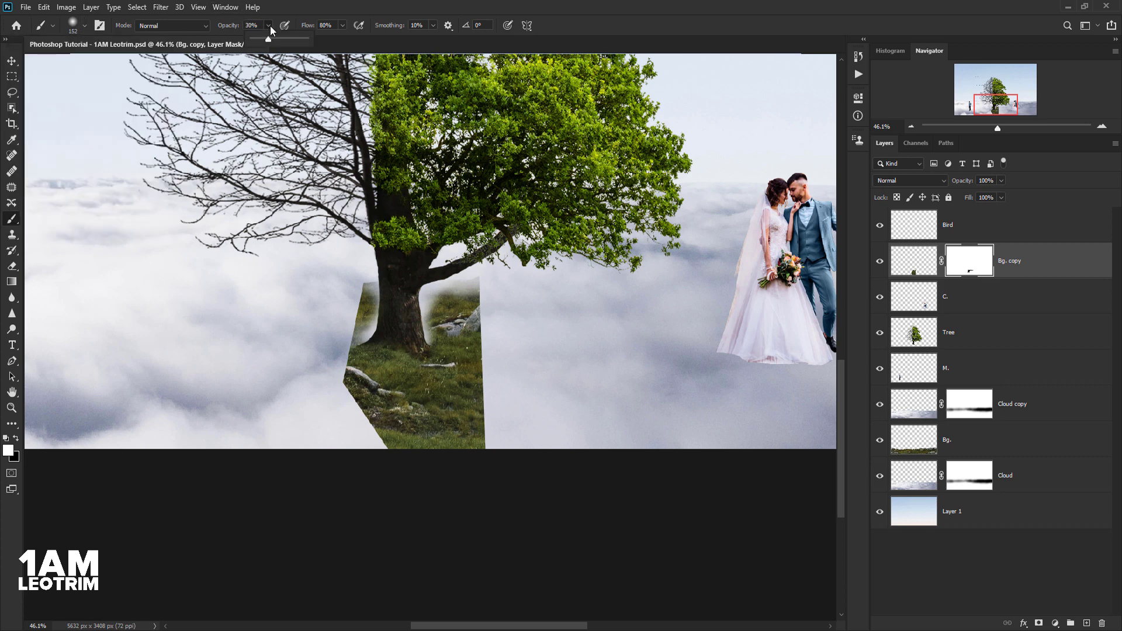
drag(297, 38, 300, 38)
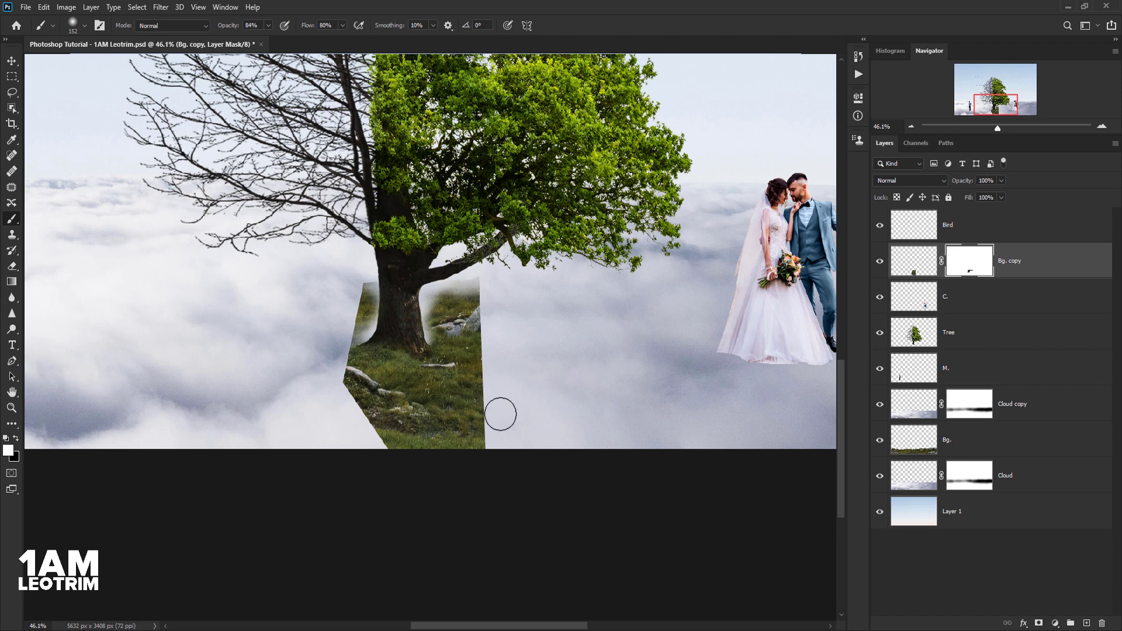
click(16, 440)
Paint black on the Bg. copy mask to fade the grass patch's edges into the clouds
mouse_move(374, 429)
mouse_down()
mouse_move(485, 429)
mouse_move(493, 440)
mouse_move(281, 385)
mouse_move(419, 414)
mouse_move(220, 414)
mouse_up()
scroll(472, 418, up, 3)
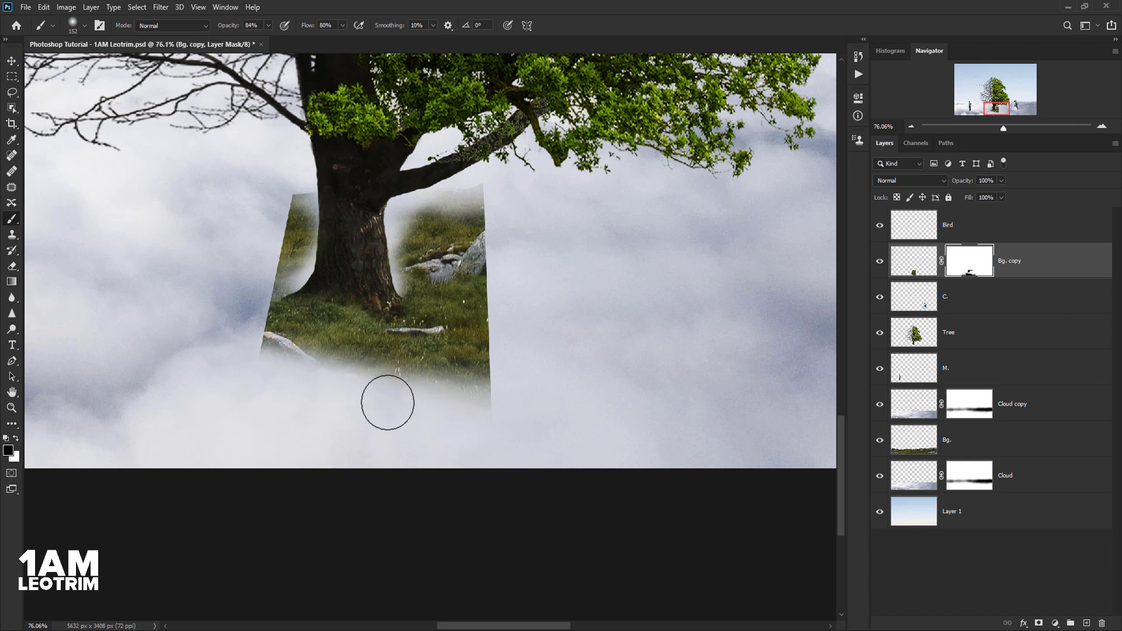
drag(386, 398, 568, 380)
mouse_move(466, 378)
mouse_down()
mouse_move(375, 376)
mouse_move(408, 384)
mouse_move(291, 408)
mouse_up()
drag(369, 382, 286, 383)
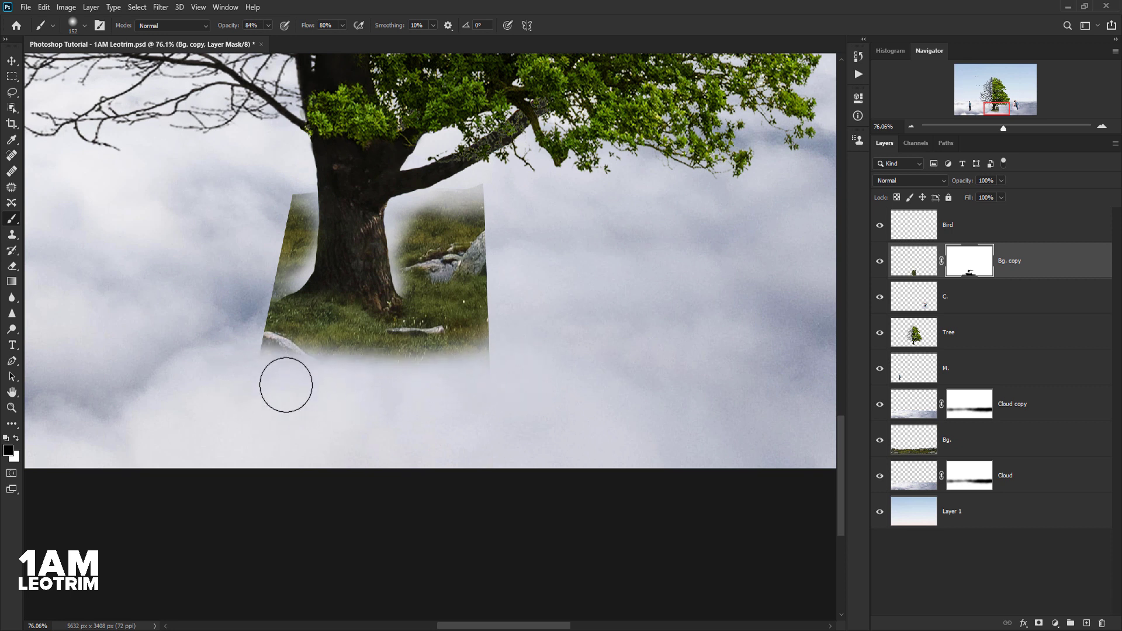
mouse_move(276, 188)
mouse_down()
mouse_move(280, 210)
mouse_move(290, 188)
mouse_move(255, 271)
mouse_move(293, 238)
mouse_move(233, 285)
mouse_up()
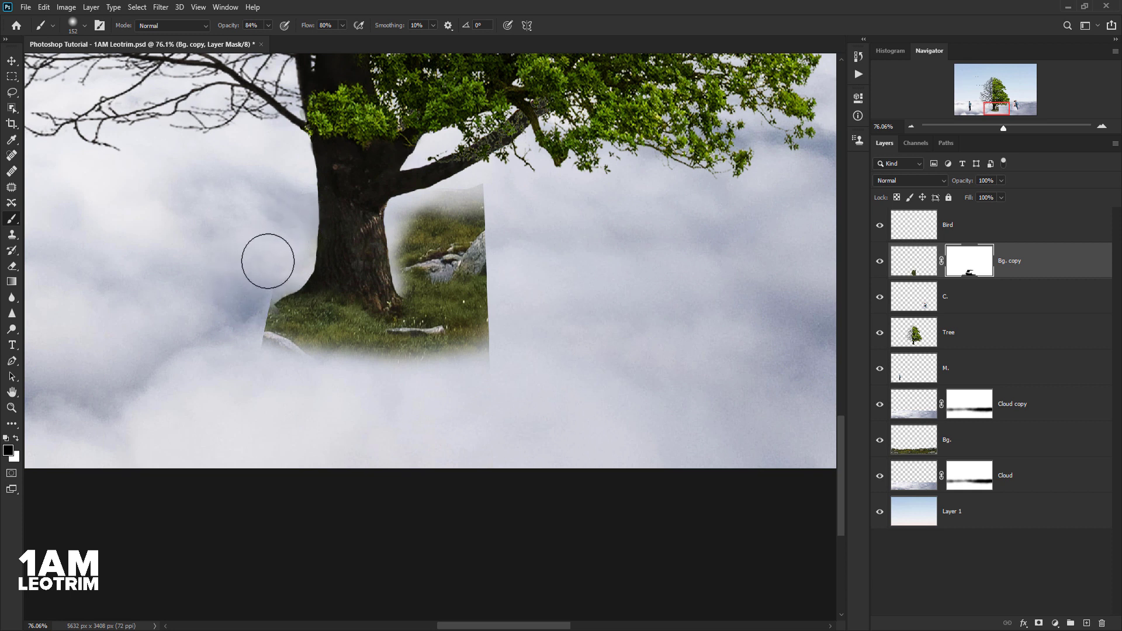
mouse_move(491, 172)
mouse_down()
mouse_move(438, 213)
mouse_move(444, 230)
mouse_move(425, 243)
mouse_move(498, 267)
mouse_move(440, 216)
mouse_move(421, 258)
mouse_move(520, 273)
mouse_move(499, 271)
mouse_move(511, 361)
mouse_move(516, 323)
mouse_up()
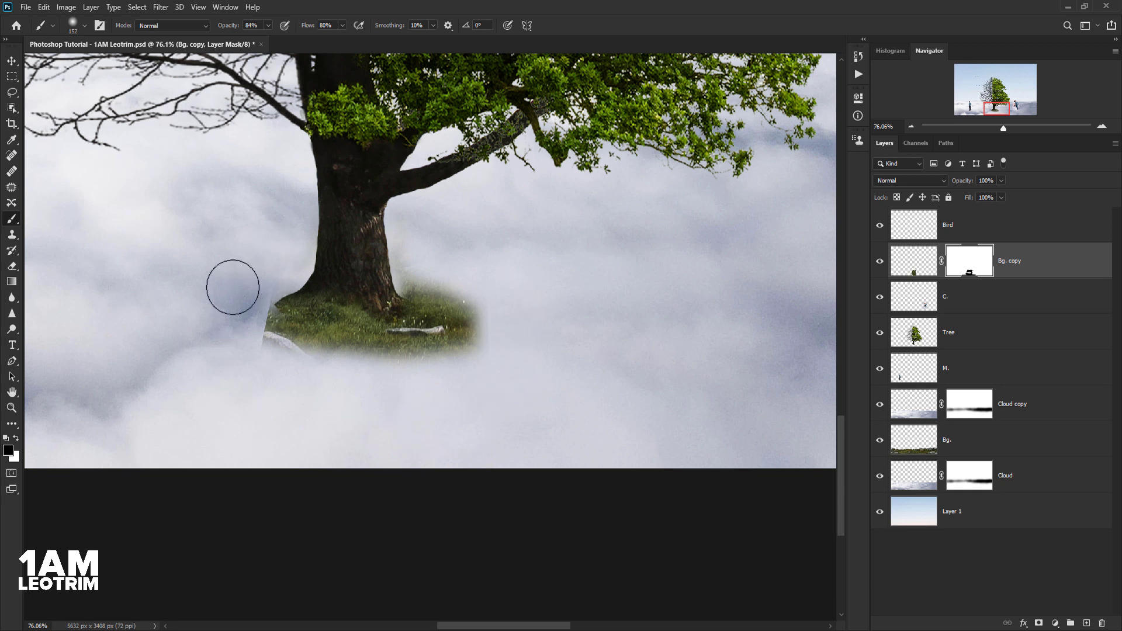
mouse_move(232, 287)
mouse_down()
mouse_move(253, 350)
mouse_move(245, 293)
mouse_move(236, 336)
mouse_up()
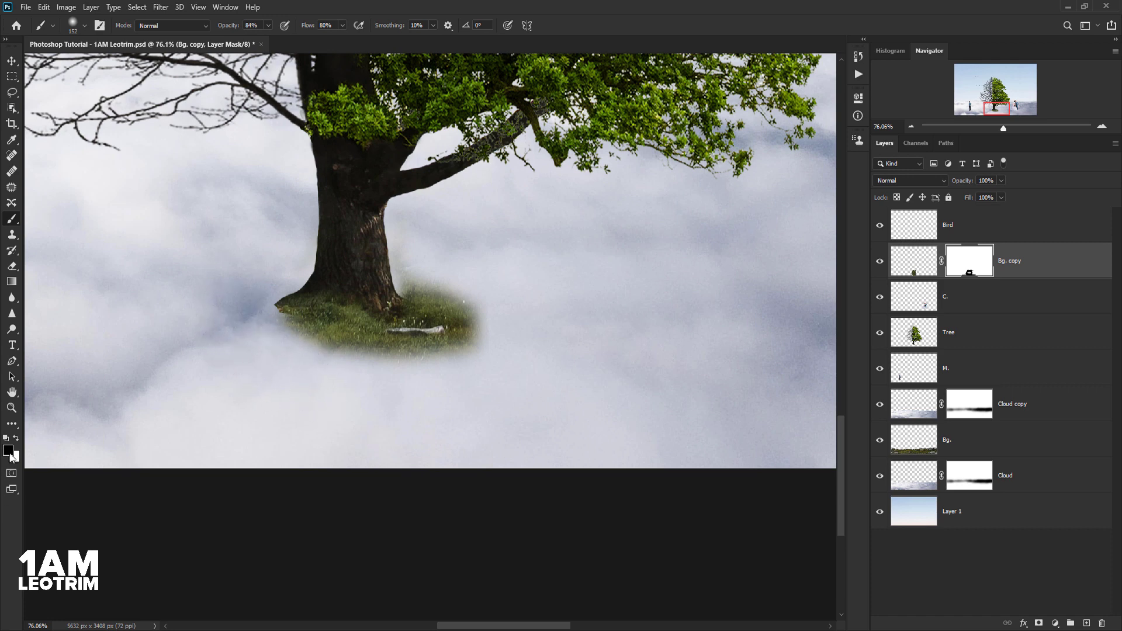
With a 40 px brush, touch up the grass island's left edge and select Cloud copy
scroll(280, 301, up, 2)
scroll(280, 302, up, 2)
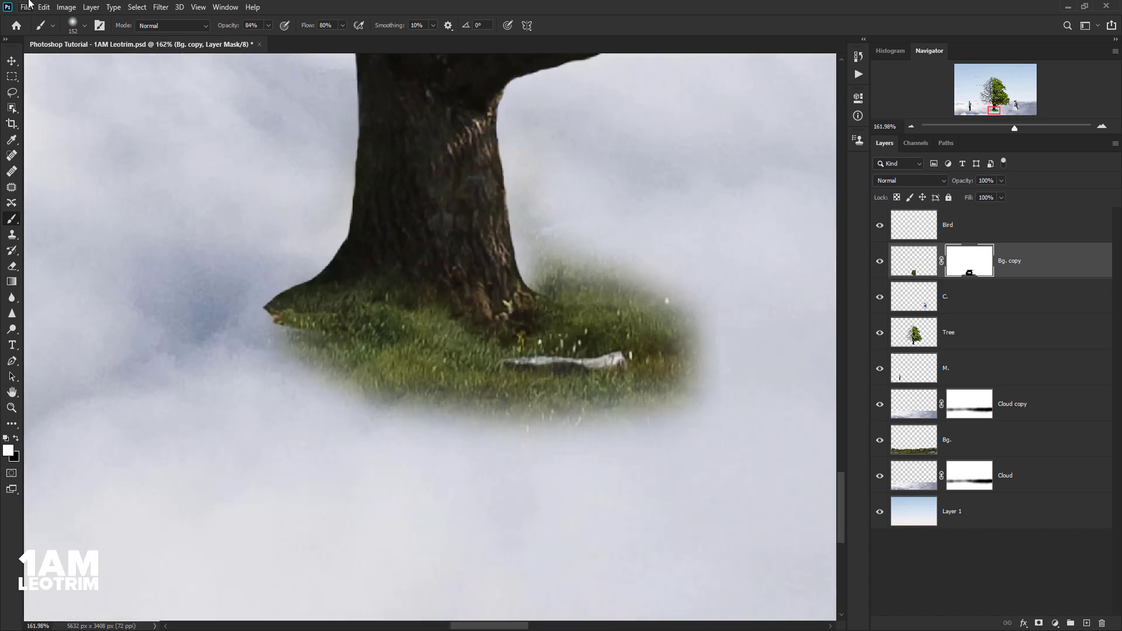
click(75, 24)
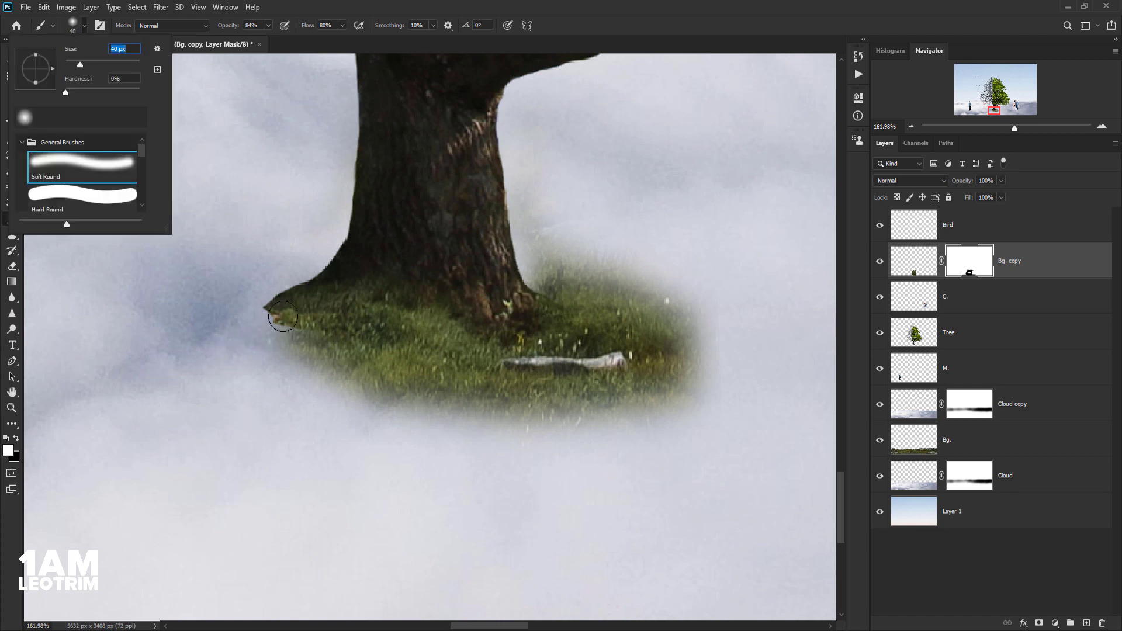
key(Return)
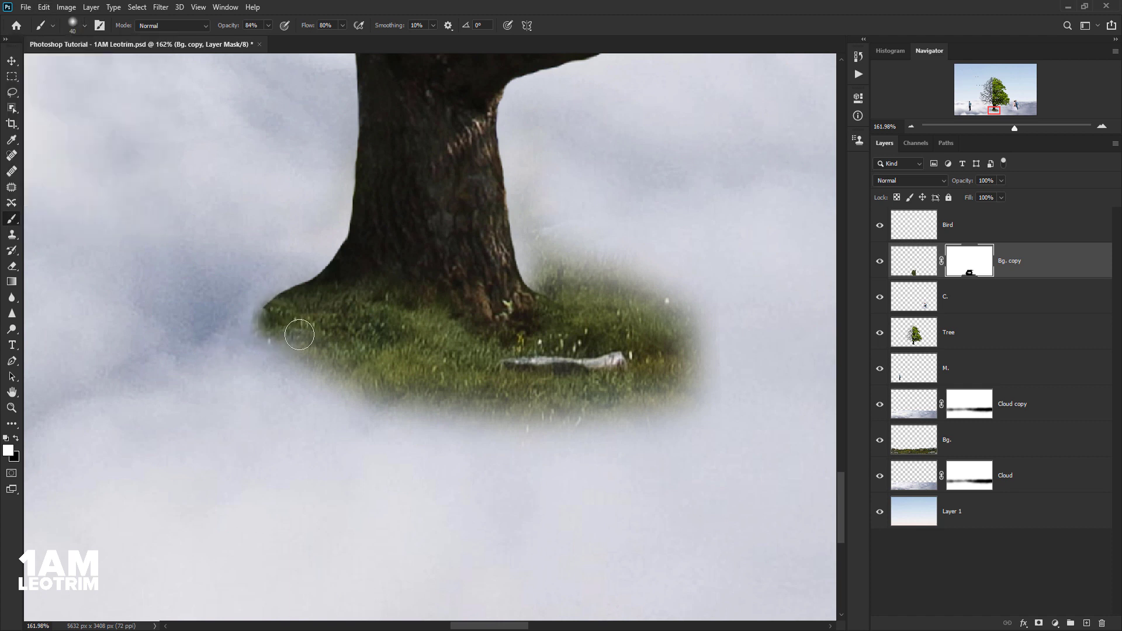
drag(292, 331, 274, 315)
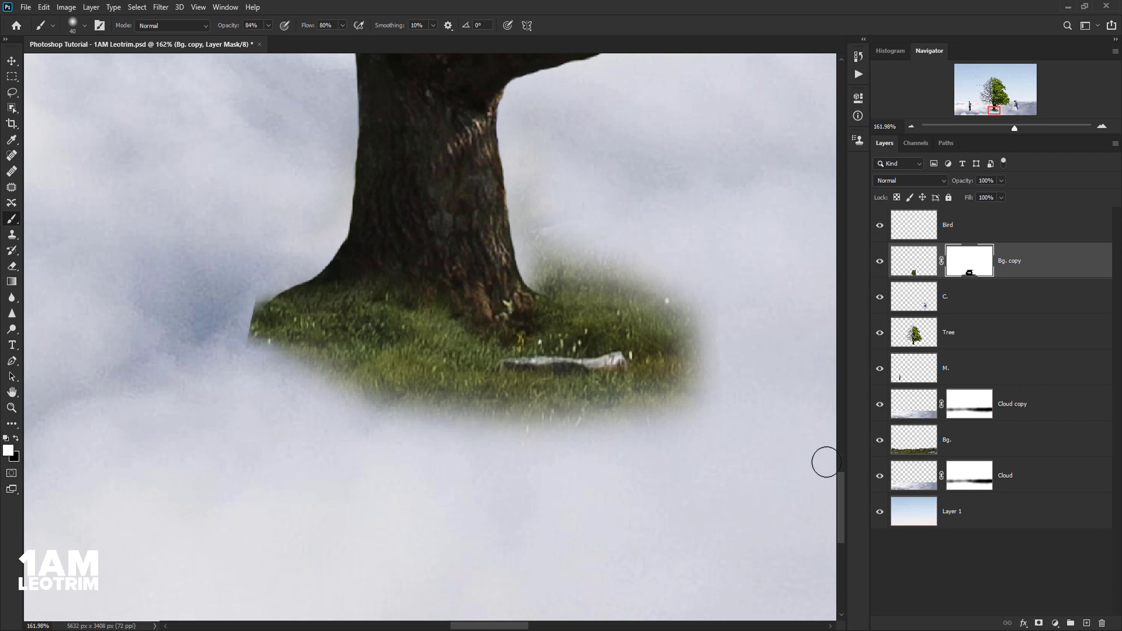
click(916, 406)
Move Cloud copy above Bg. copy and set the brush to 228 px
drag(921, 403, 921, 256)
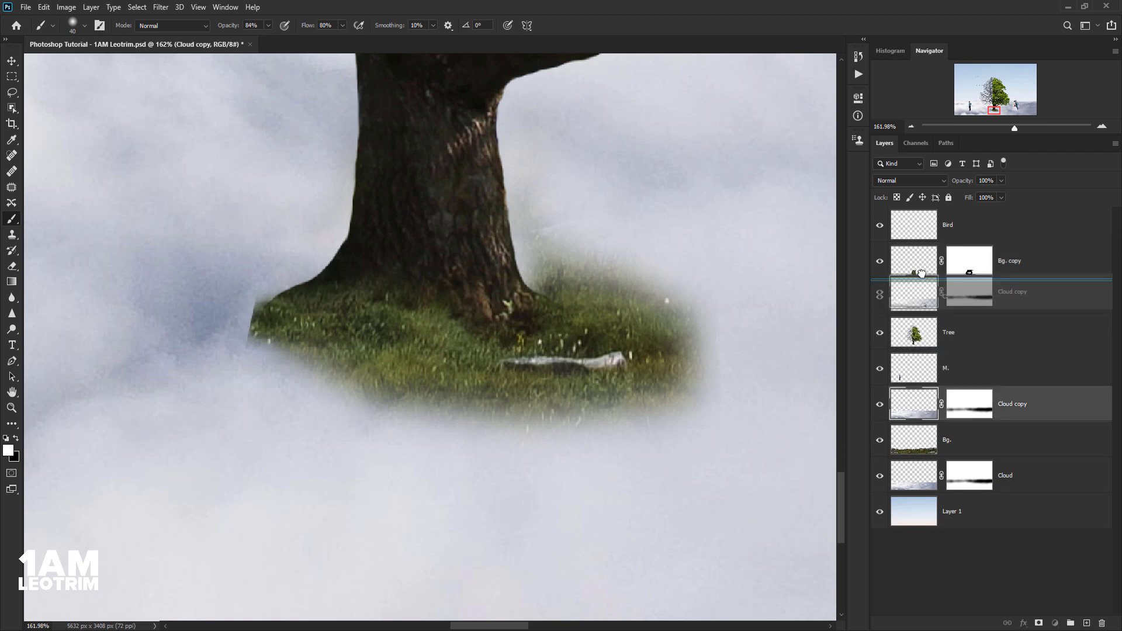
scroll(450, 339, down, 3)
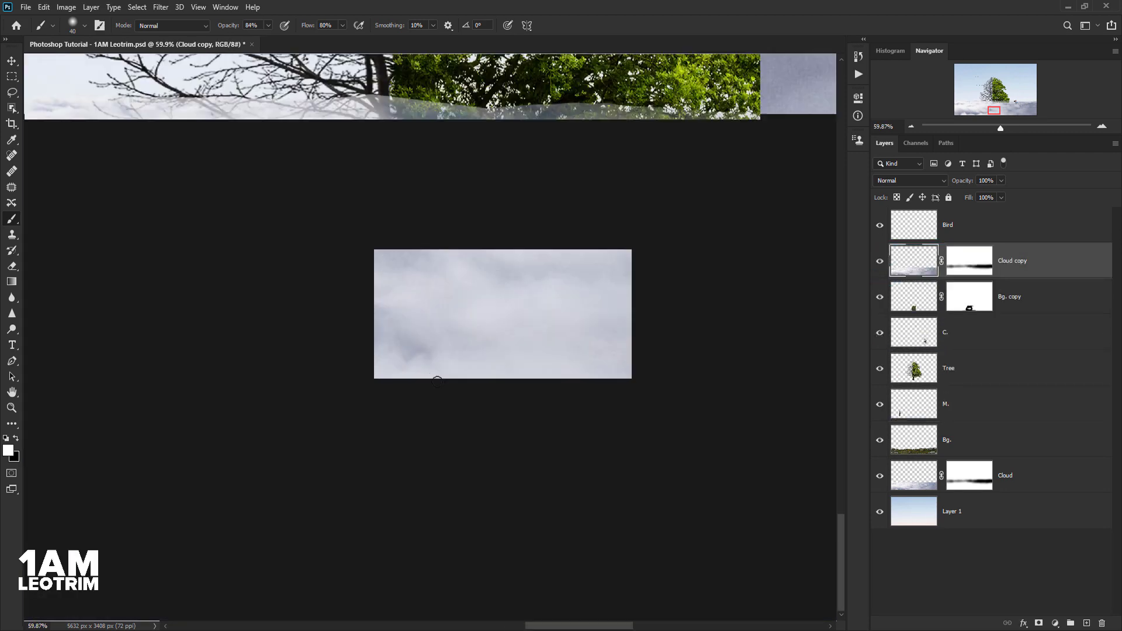
scroll(455, 374, down, 3)
scroll(461, 420, down, 3)
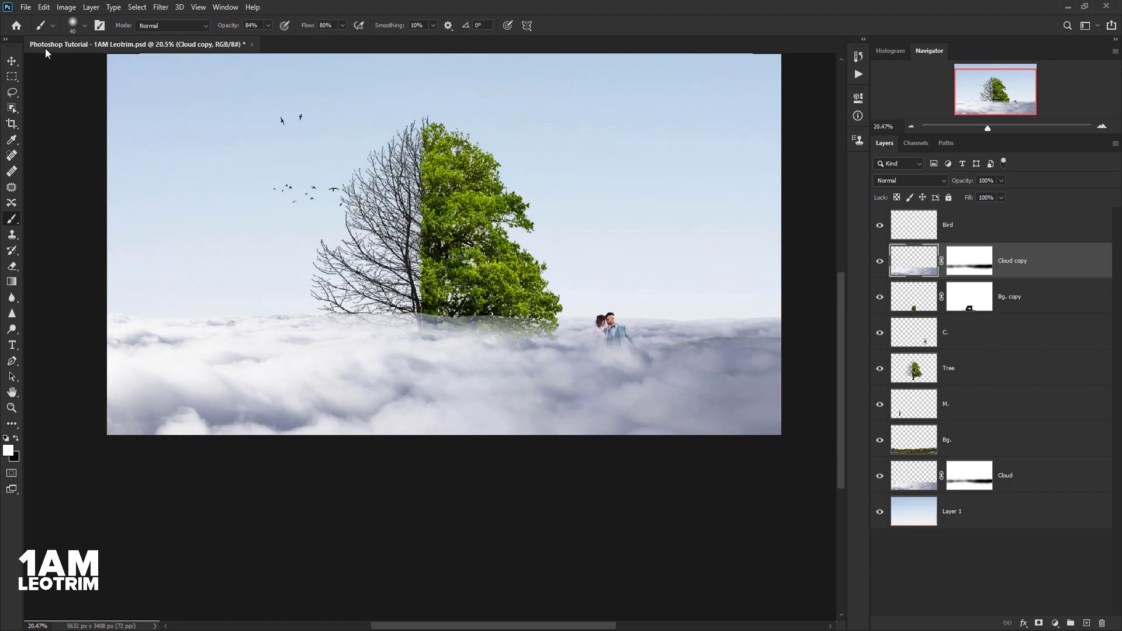
click(85, 26)
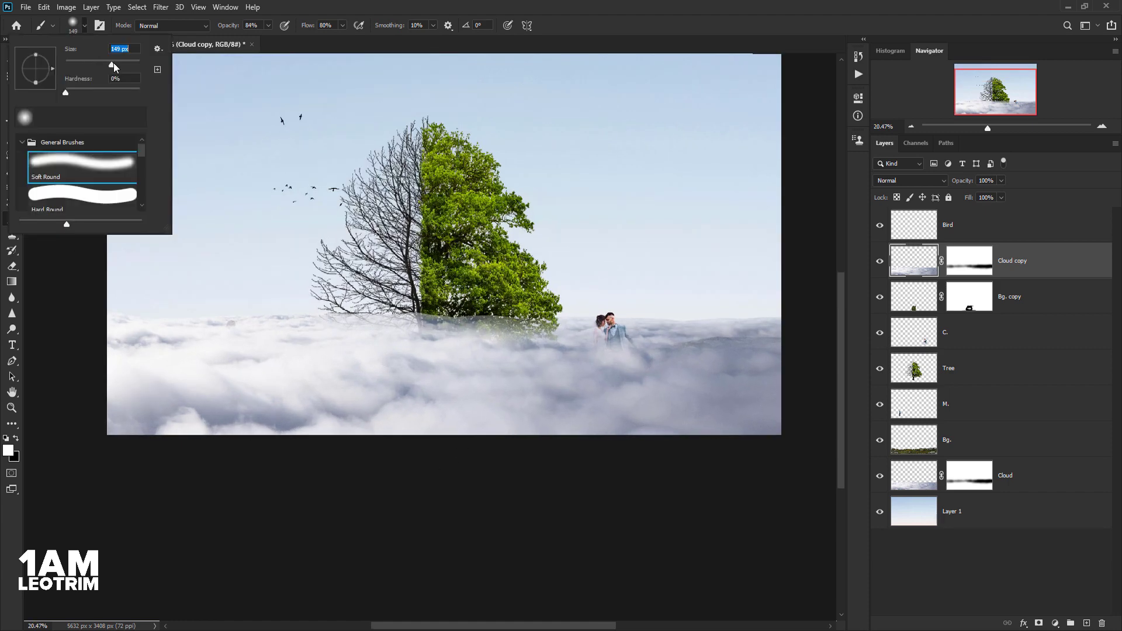
drag(114, 62, 120, 61)
click(713, 66)
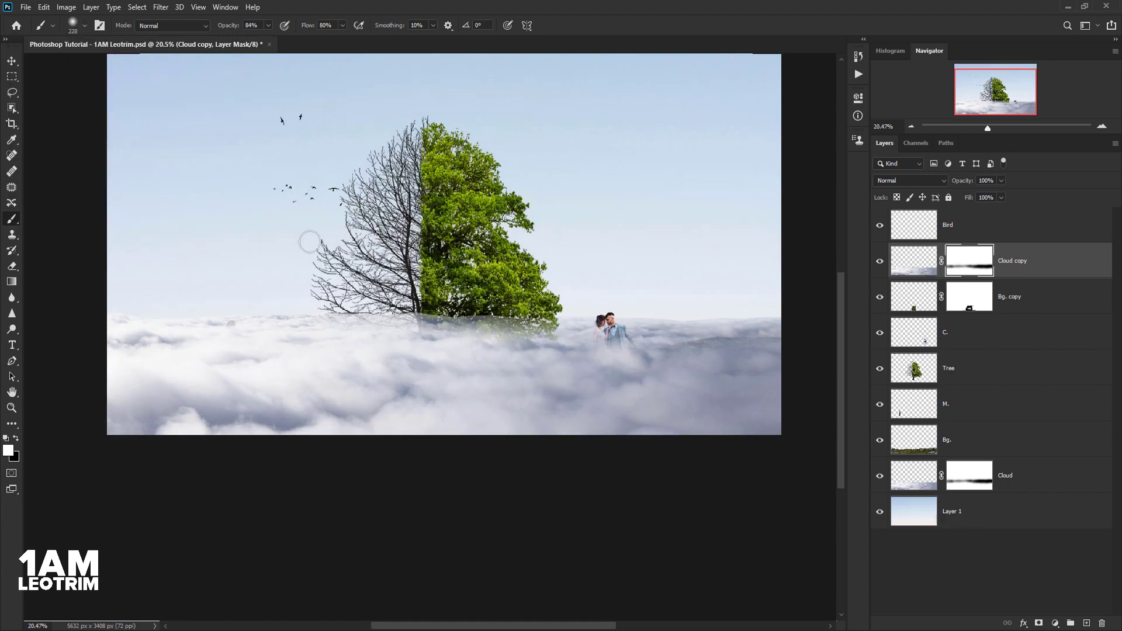
scroll(463, 344, up, 2)
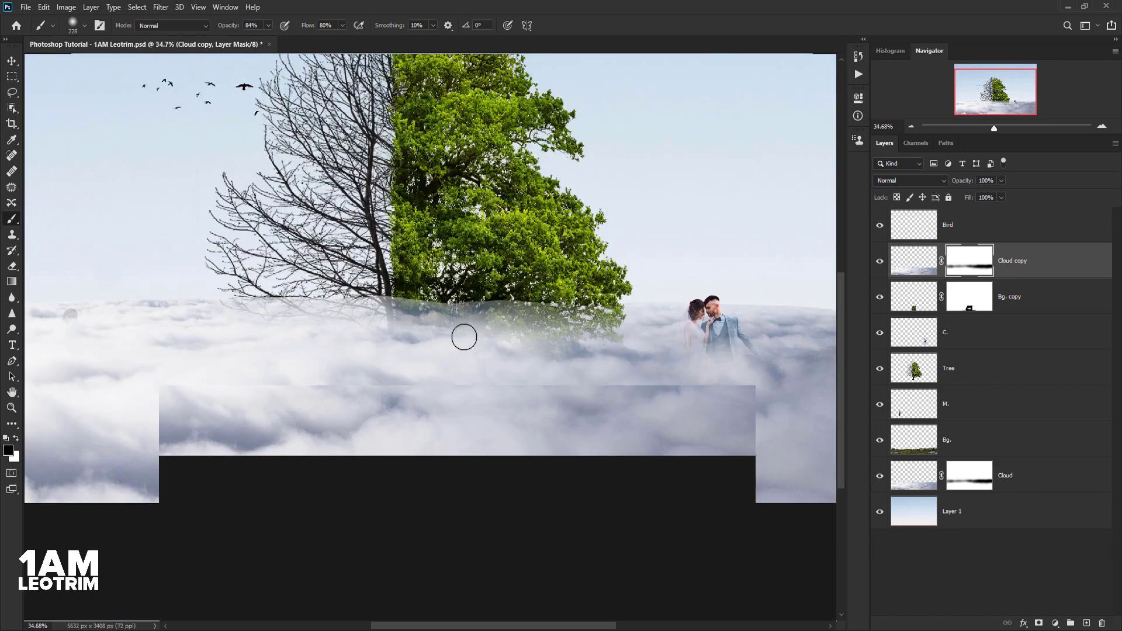
click(84, 27)
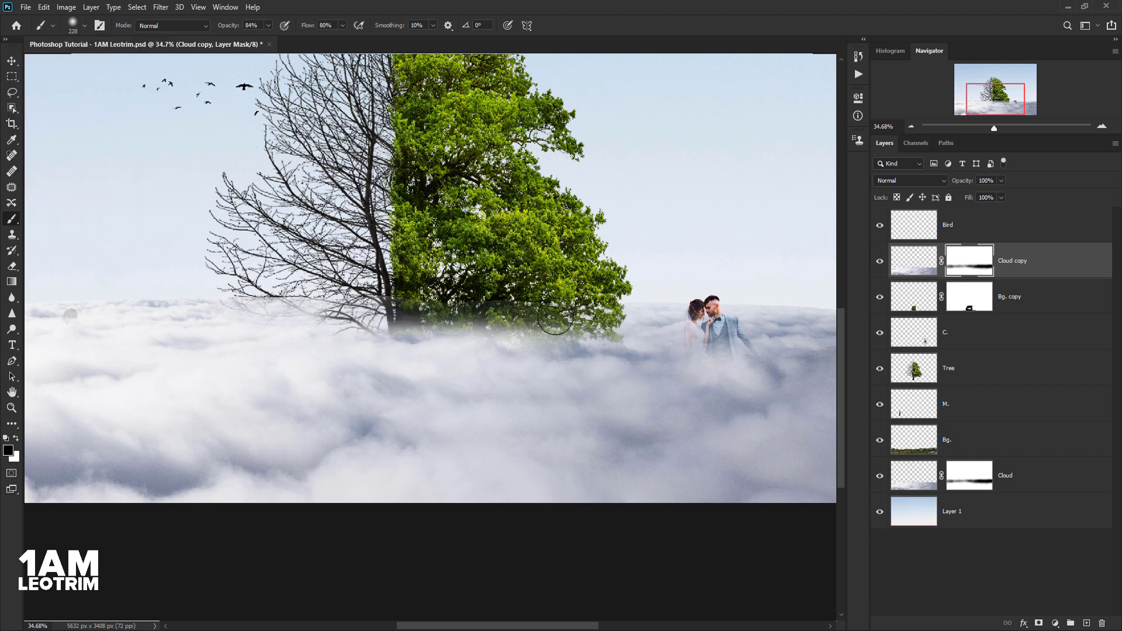
Paint black on the Cloud copy mask over the tree base, couple and right-hand ridge
drag(603, 317, 213, 300)
scroll(643, 324, down, 3)
scroll(643, 324, up, 3)
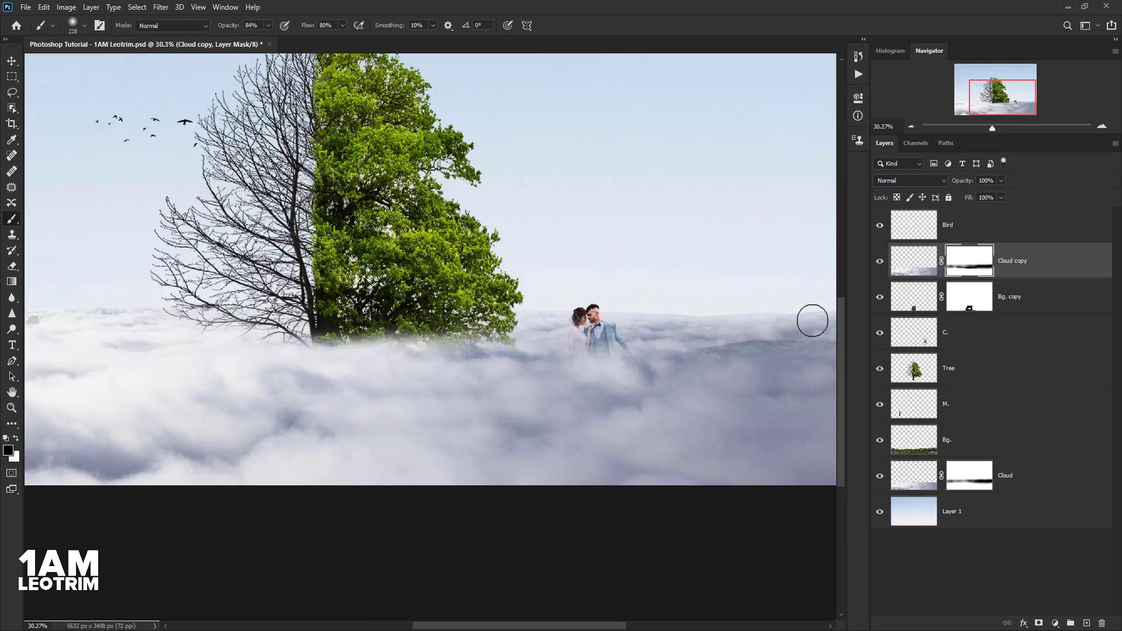
scroll(556, 350, down, 1)
drag(482, 325, 569, 325)
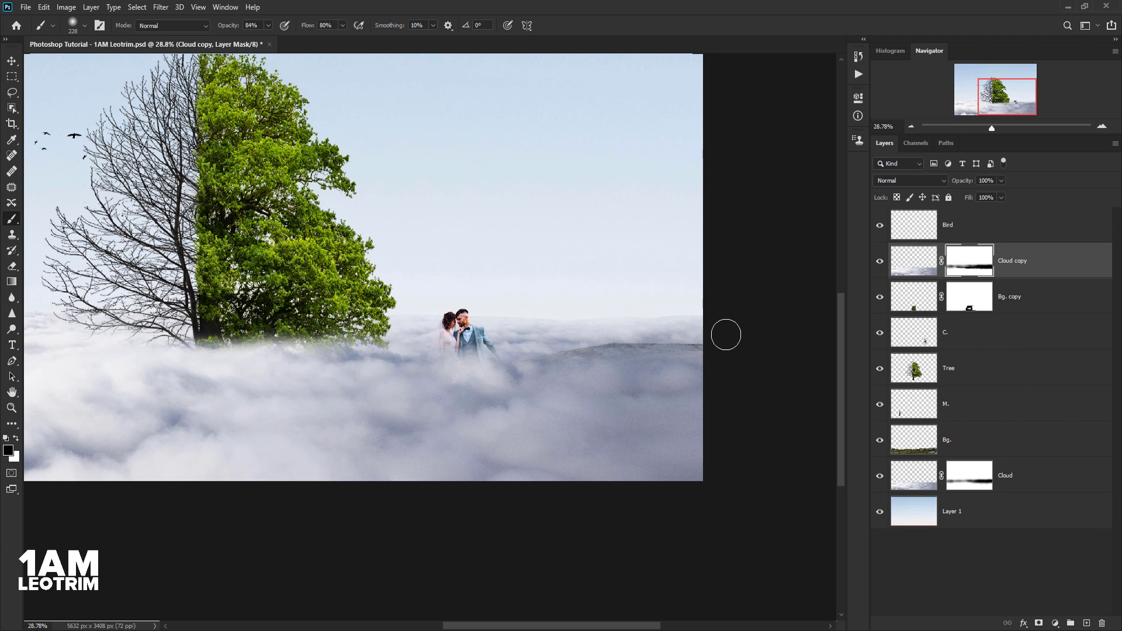
drag(698, 349, 566, 345)
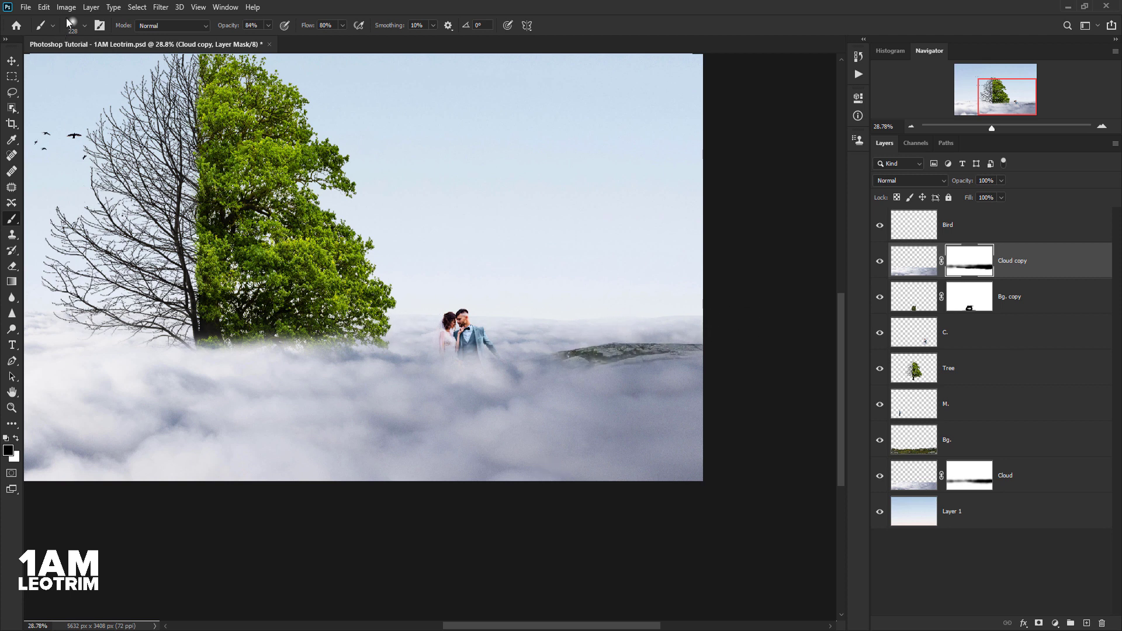
With a 495 px brush, clear fog from the bottom-right rocks, couple's feet and lower foreground
click(79, 32)
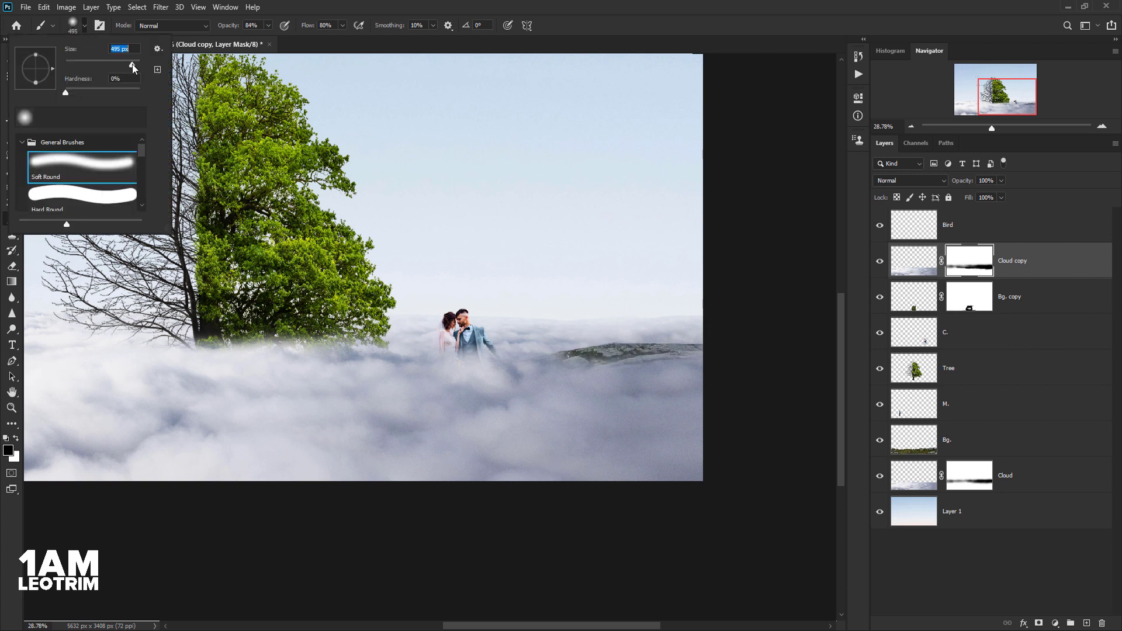
key(Return)
mouse_move(681, 446)
mouse_down()
mouse_move(405, 467)
mouse_move(438, 465)
mouse_up()
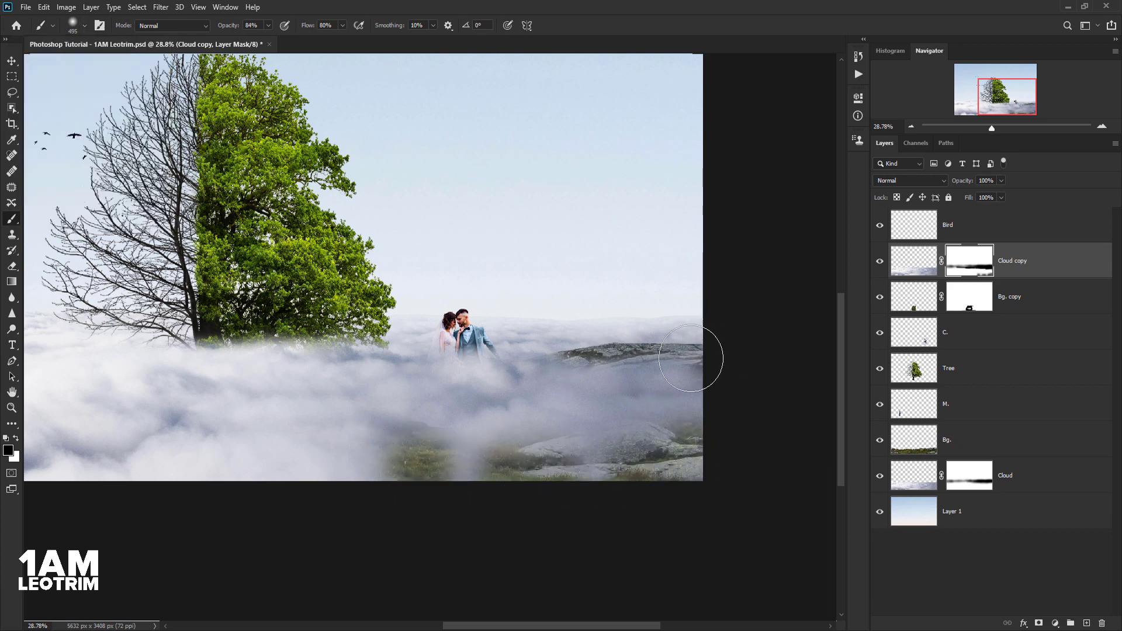
mouse_move(709, 359)
mouse_down()
mouse_move(596, 403)
mouse_move(555, 350)
mouse_move(421, 327)
mouse_move(641, 325)
mouse_move(571, 370)
mouse_move(475, 333)
mouse_move(108, 328)
mouse_move(370, 370)
mouse_move(225, 374)
mouse_move(211, 389)
mouse_move(150, 366)
mouse_move(95, 323)
mouse_move(368, 362)
mouse_move(611, 342)
mouse_move(450, 353)
mouse_up()
scroll(541, 369, down, 3)
scroll(540, 369, up, 1)
scroll(513, 479, down, 5)
scroll(513, 479, up, 3)
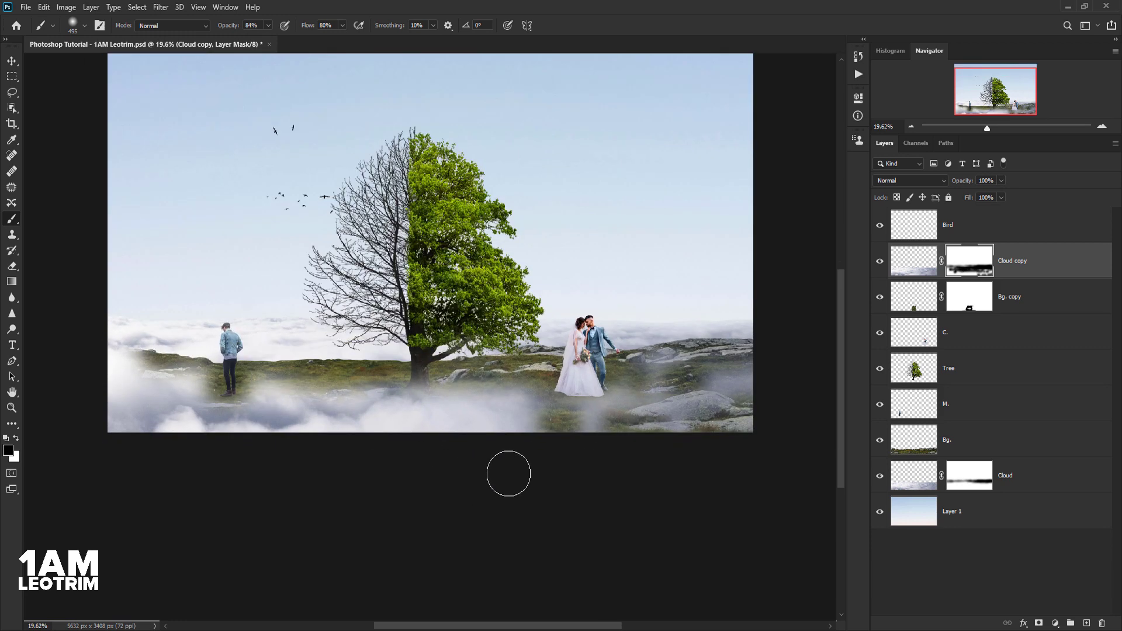
mouse_move(584, 419)
mouse_down()
mouse_move(528, 450)
mouse_move(709, 395)
mouse_move(463, 467)
mouse_up()
mouse_move(384, 422)
mouse_down()
mouse_move(433, 380)
mouse_move(493, 388)
mouse_move(531, 426)
mouse_up()
mouse_move(322, 316)
mouse_down()
mouse_move(245, 443)
mouse_move(180, 425)
mouse_move(111, 448)
mouse_move(392, 446)
mouse_up()
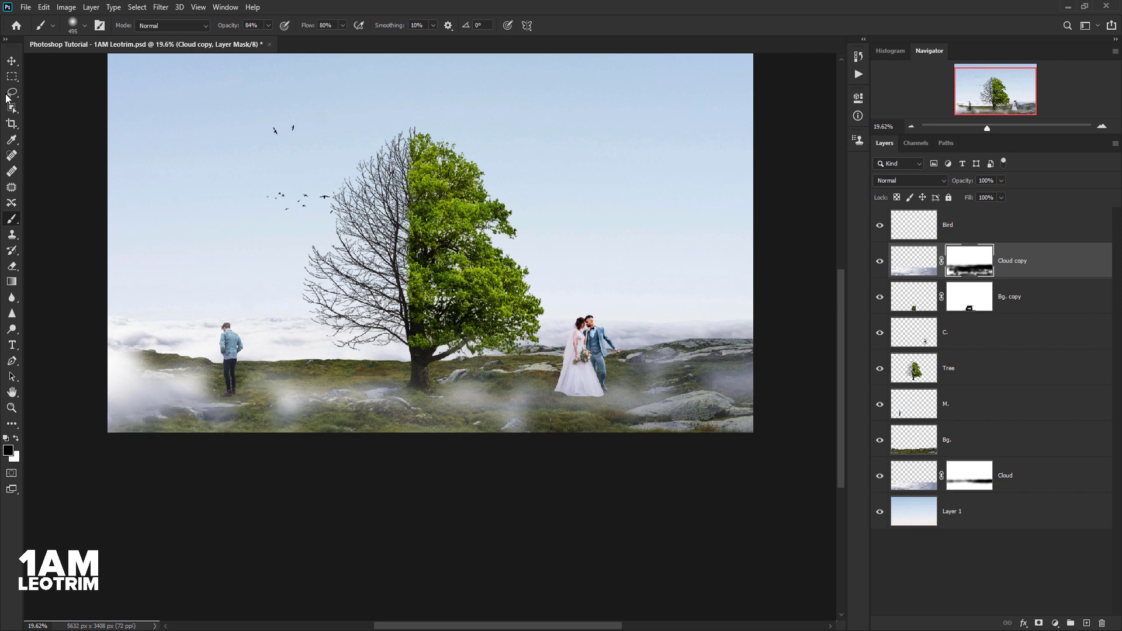
Enlarge the brush to 1457 px and clear fog around the man, tree and right-side rocks
click(85, 27)
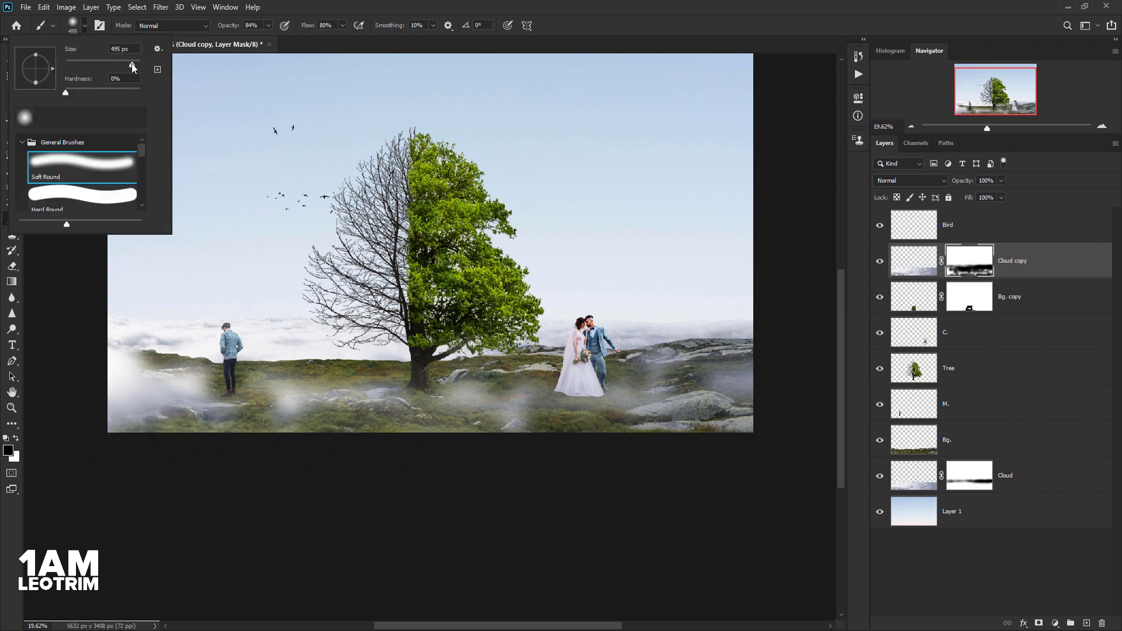
drag(132, 67, 138, 62)
click(150, 376)
drag(155, 365, 139, 376)
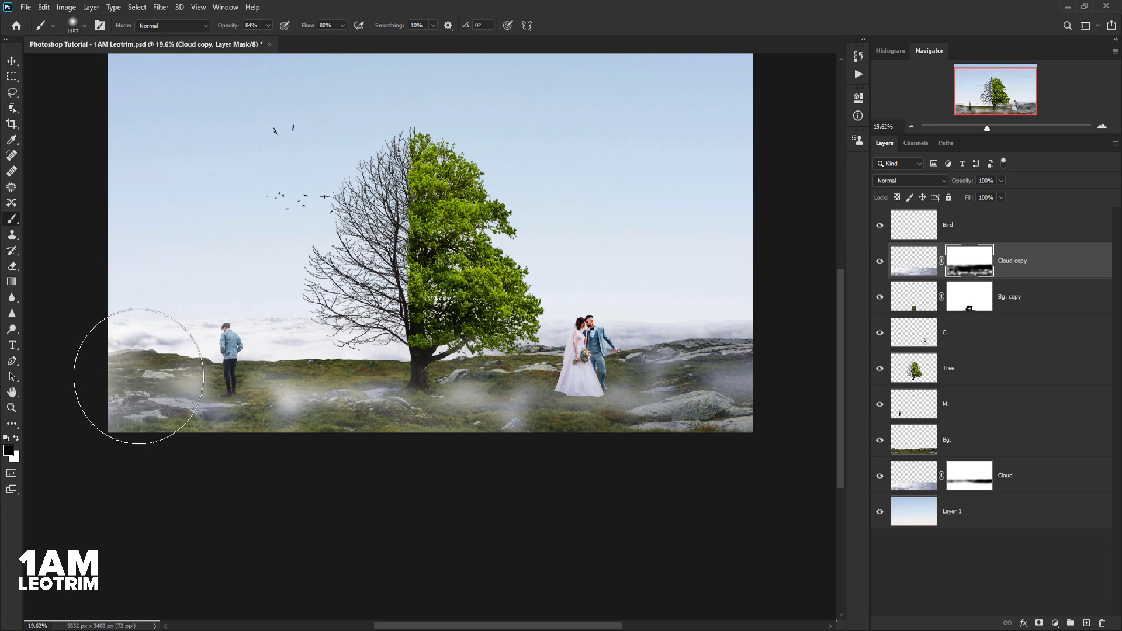
drag(726, 380, 689, 426)
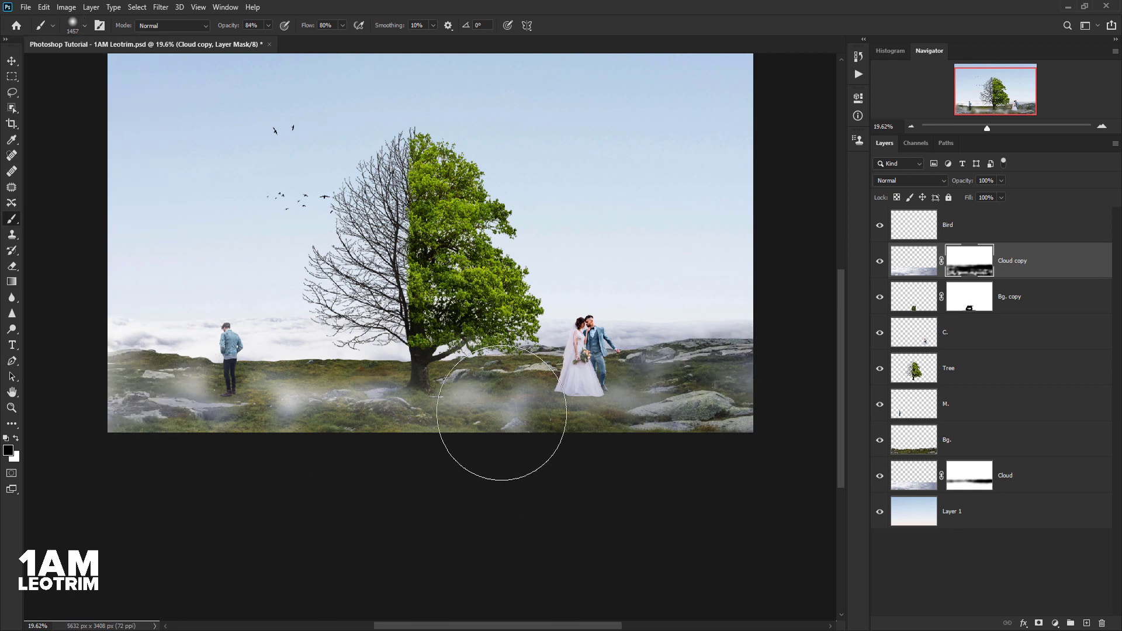
mouse_move(501, 412)
mouse_down()
mouse_move(316, 414)
mouse_move(233, 374)
mouse_up()
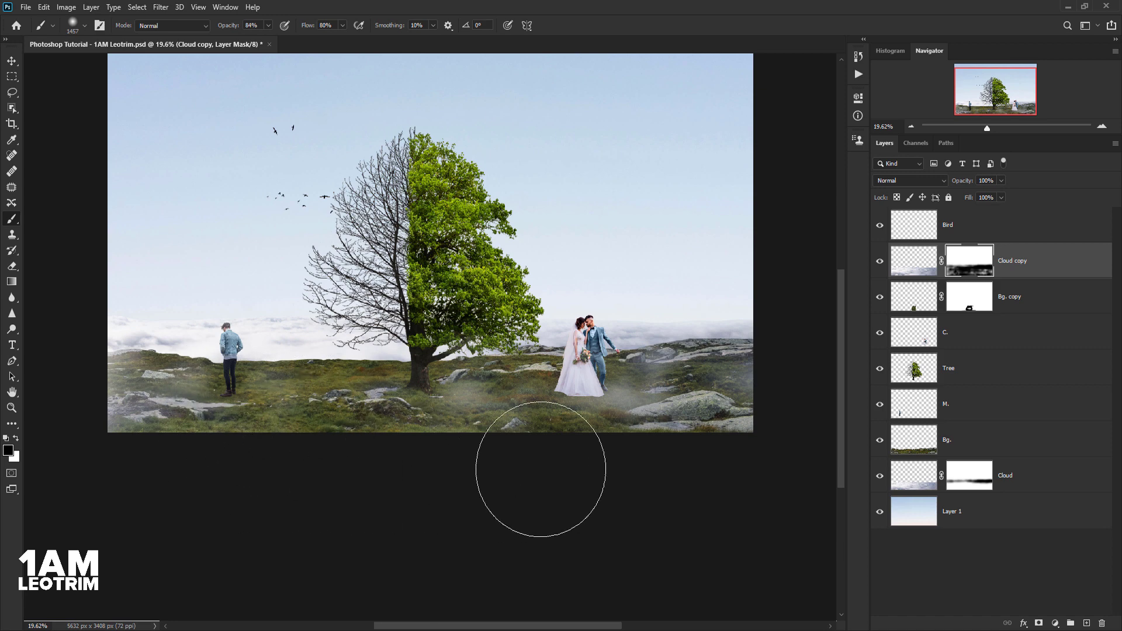
scroll(540, 469, up, 1)
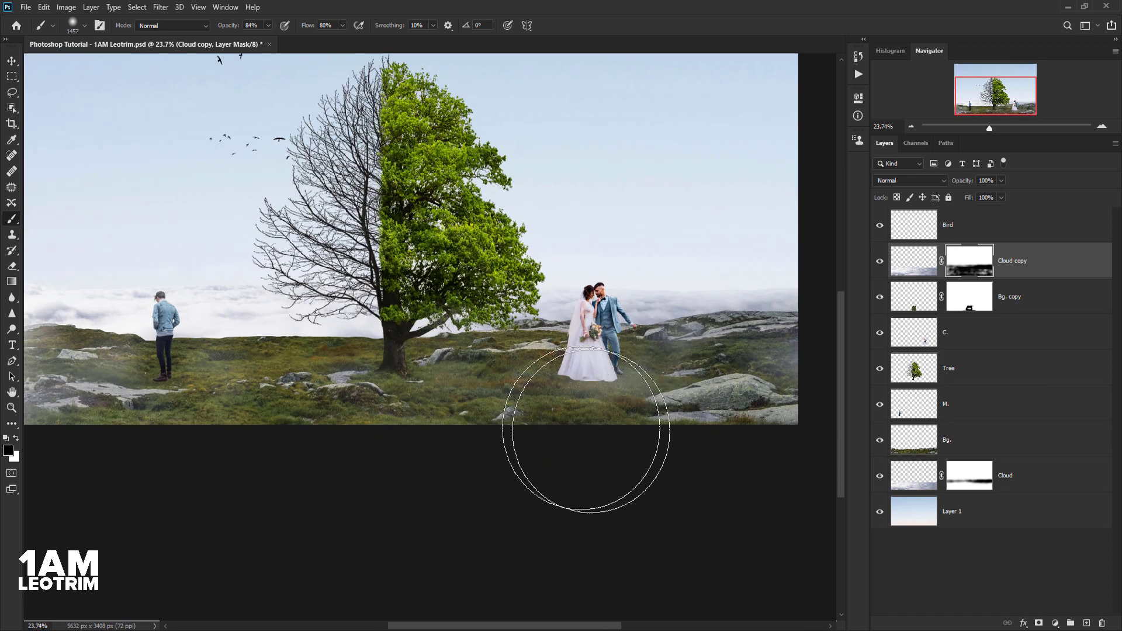
drag(689, 413, 763, 376)
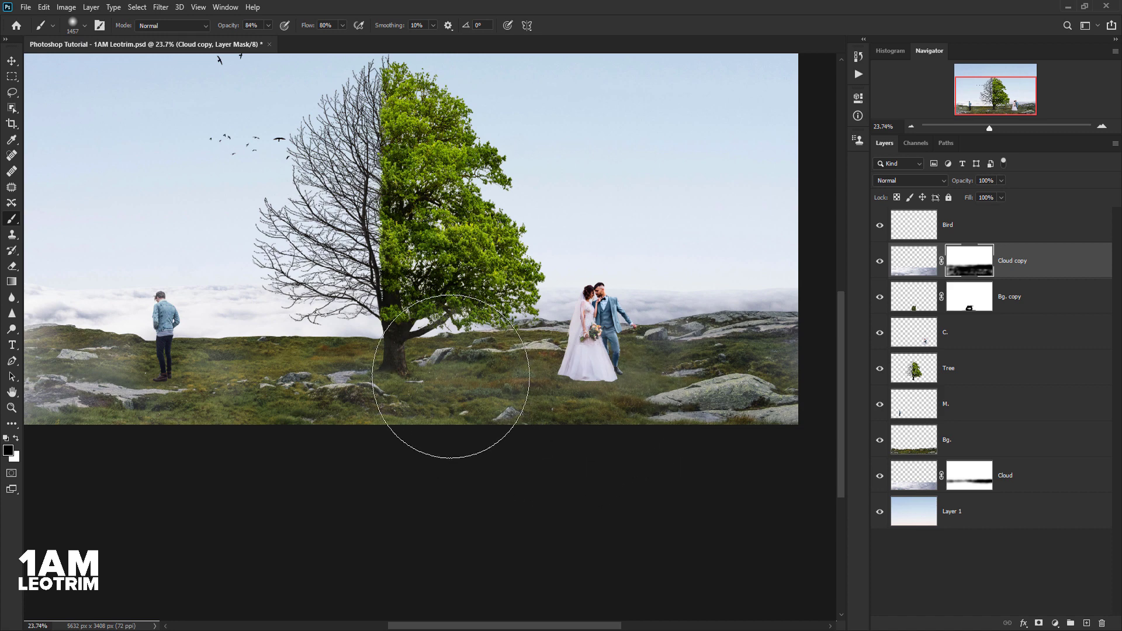
scroll(451, 413, down, 1)
scroll(450, 413, down, 1)
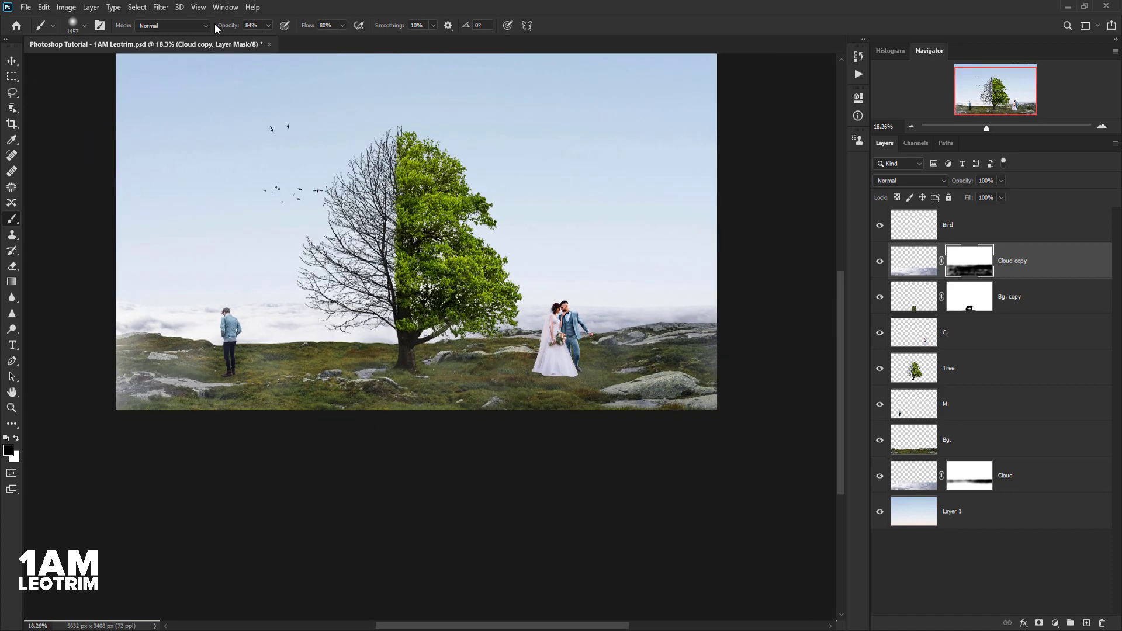
Return to a 495 px brush with 20% flow and black paint, undoing a stray mist stroke
click(77, 24)
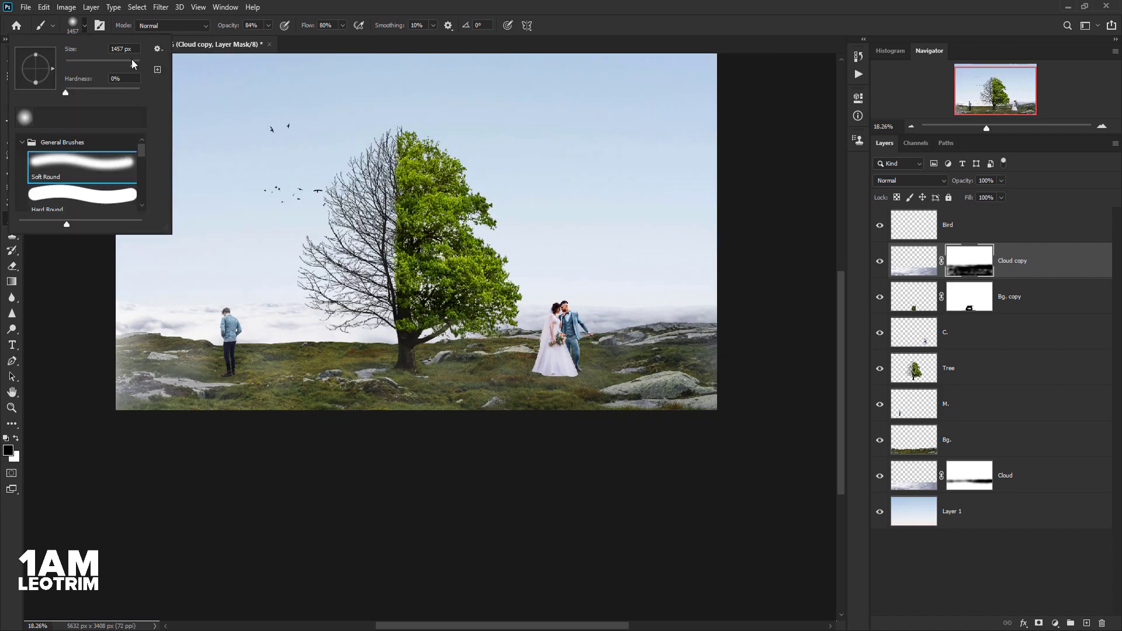
drag(132, 60, 117, 60)
click(309, 289)
scroll(198, 332, up, 5)
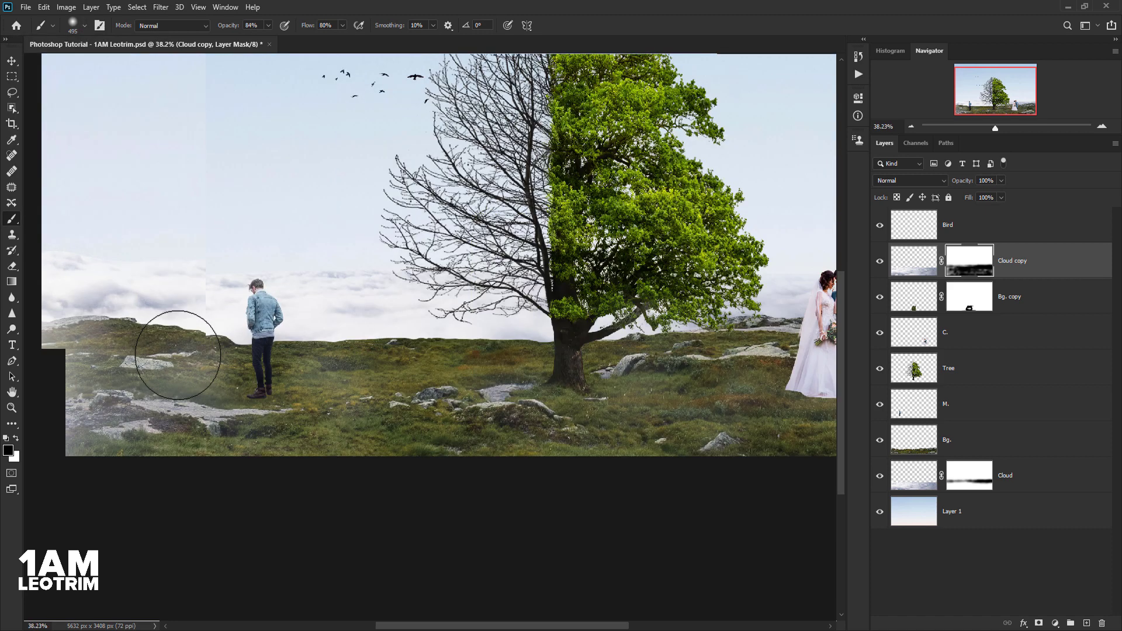
drag(80, 368, 100, 362)
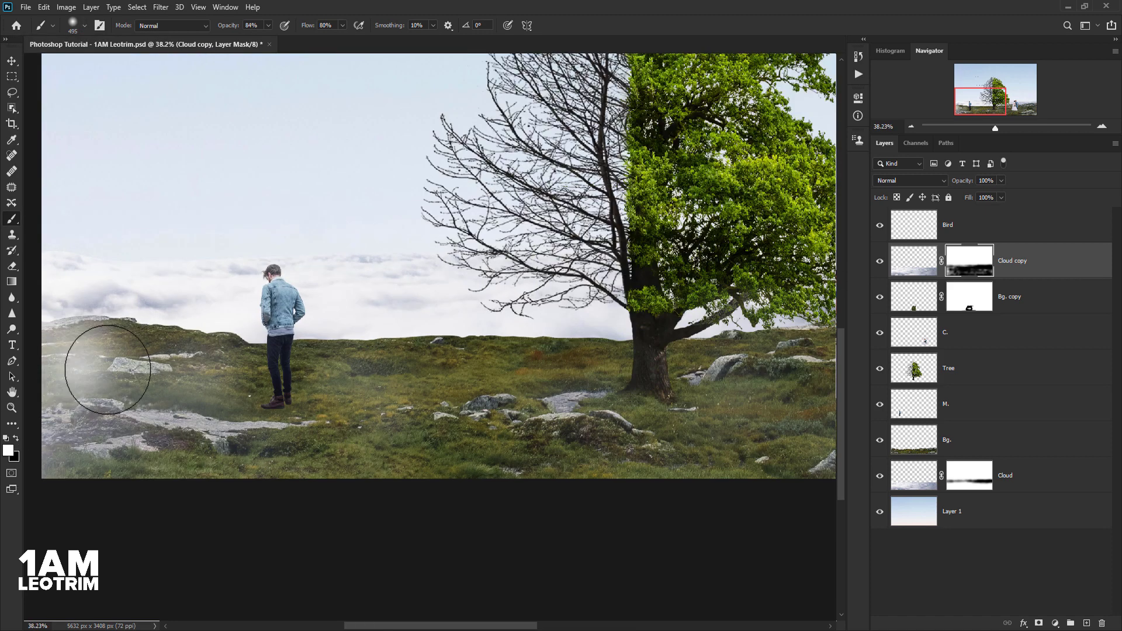
click(44, 8)
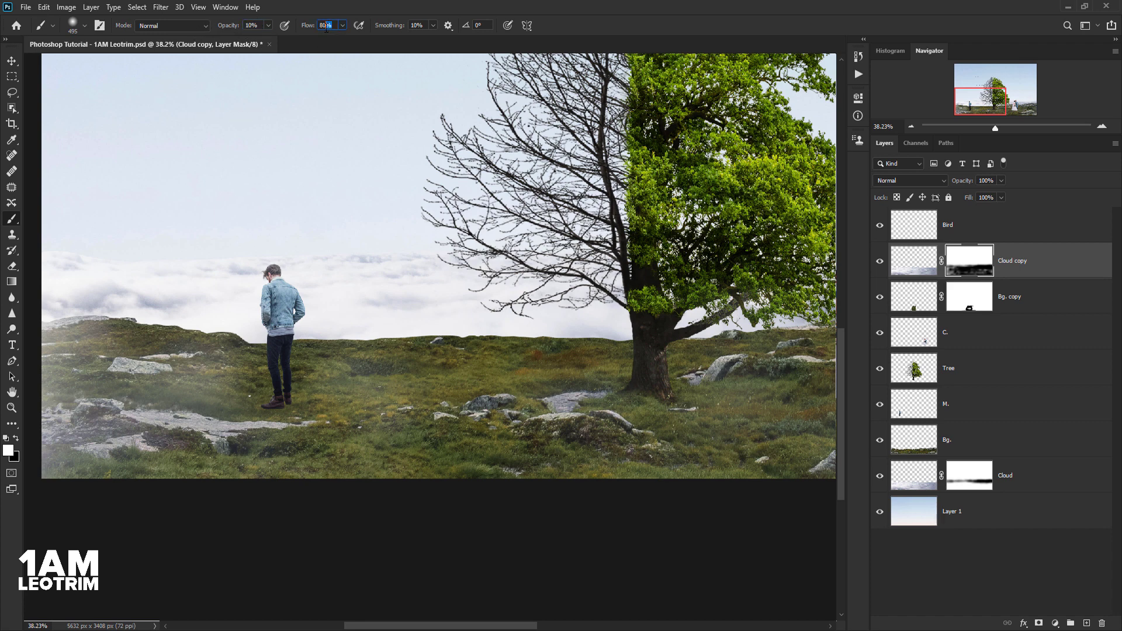
text(20)
key(Return)
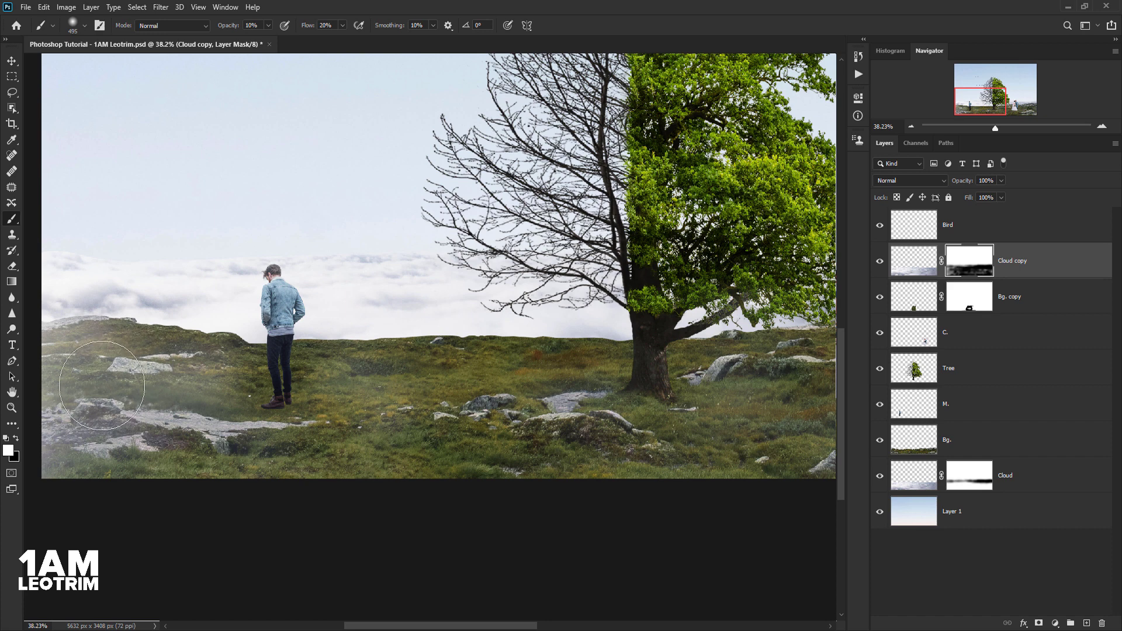
click(15, 438)
scroll(252, 449, down, 3)
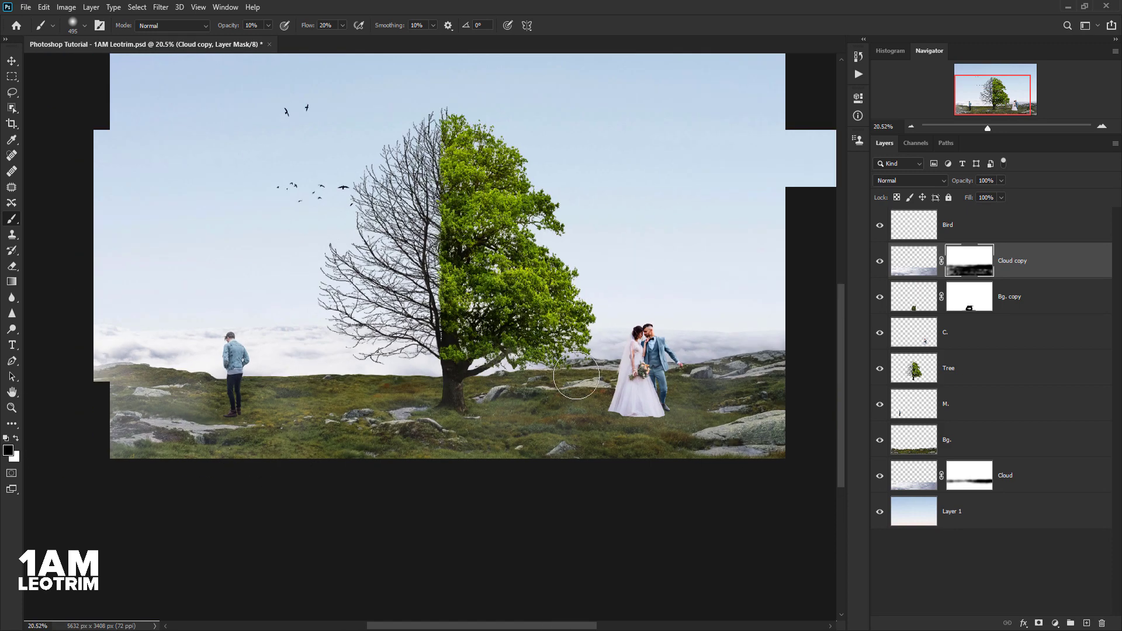
scroll(707, 351, up, 2)
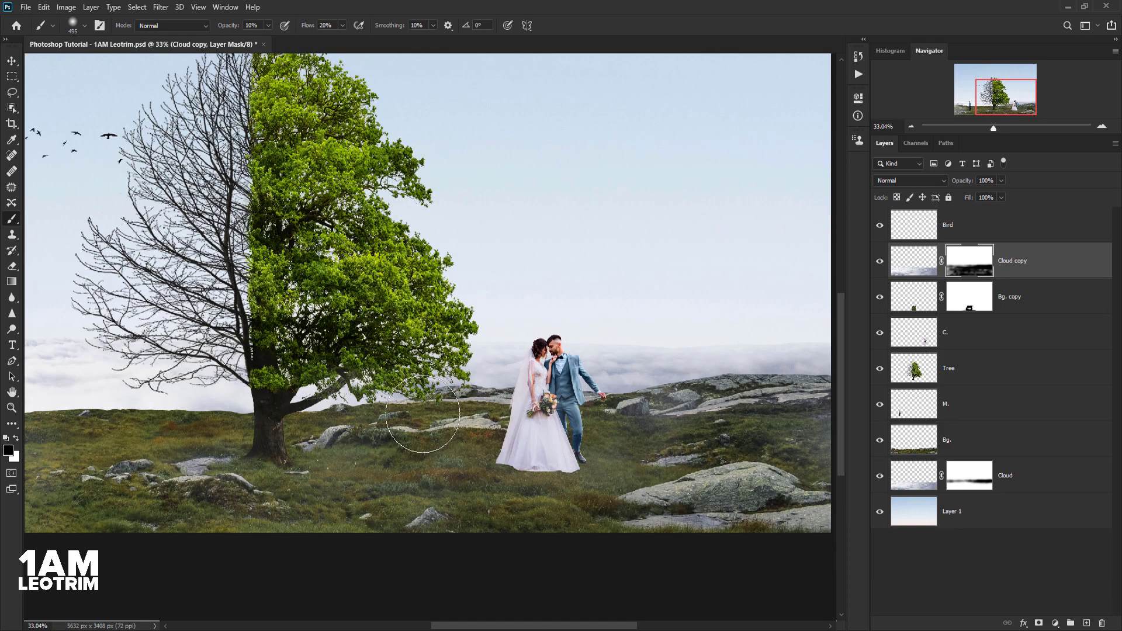
scroll(502, 211, down, 2)
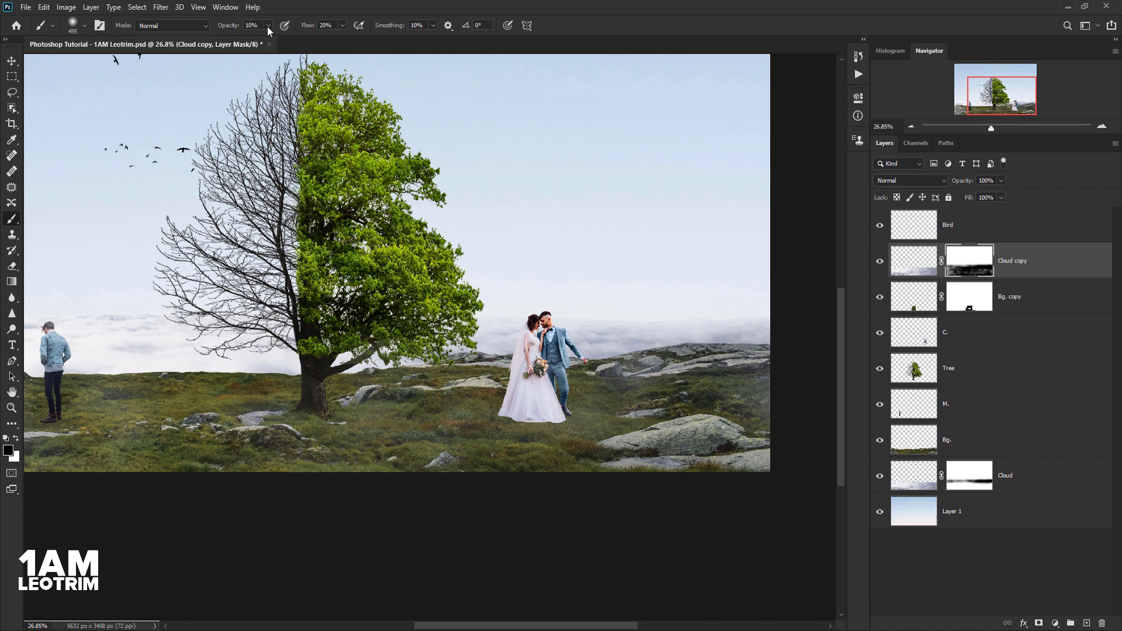
Raise brush opacity to 61% and paint white fog back along the right horizon
drag(296, 42, 300, 42)
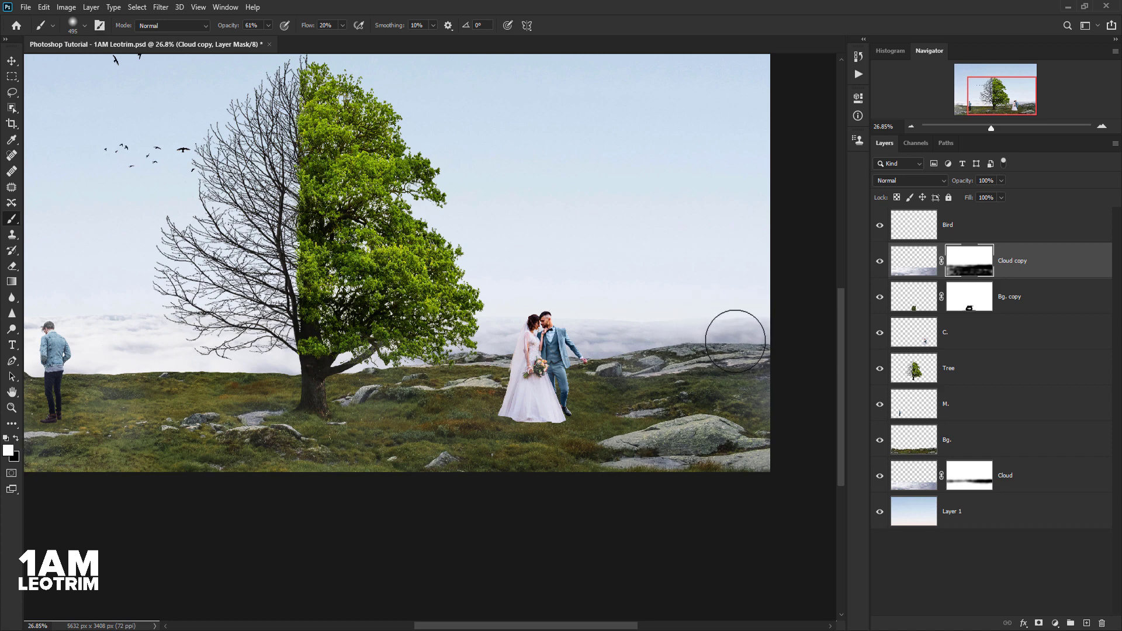
drag(757, 328, 771, 336)
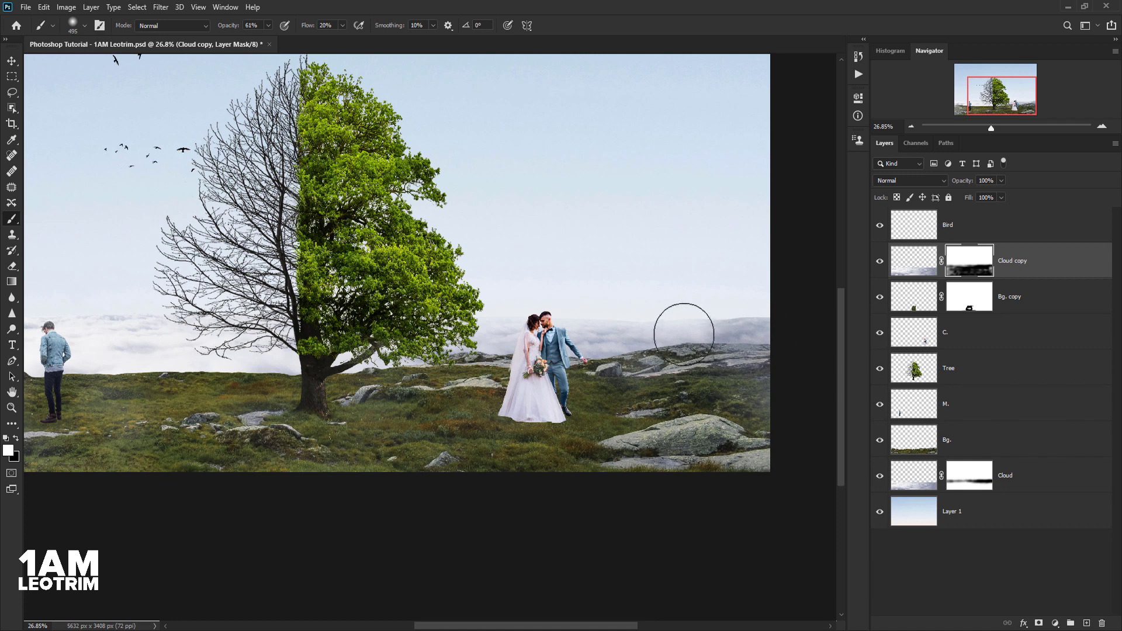
drag(684, 334, 756, 329)
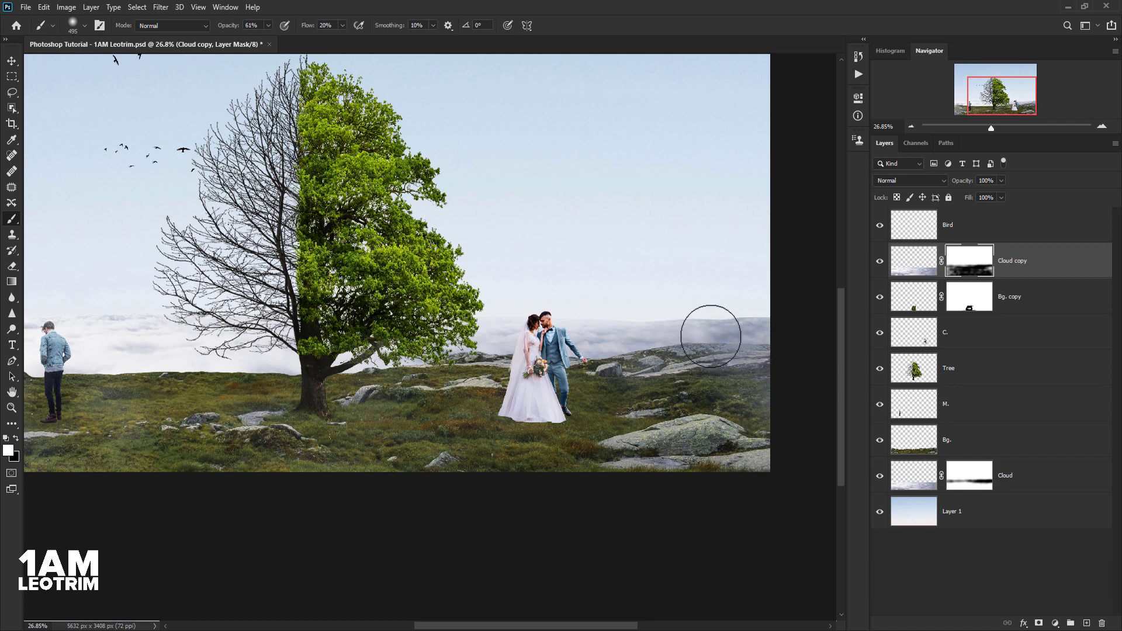
click(970, 481)
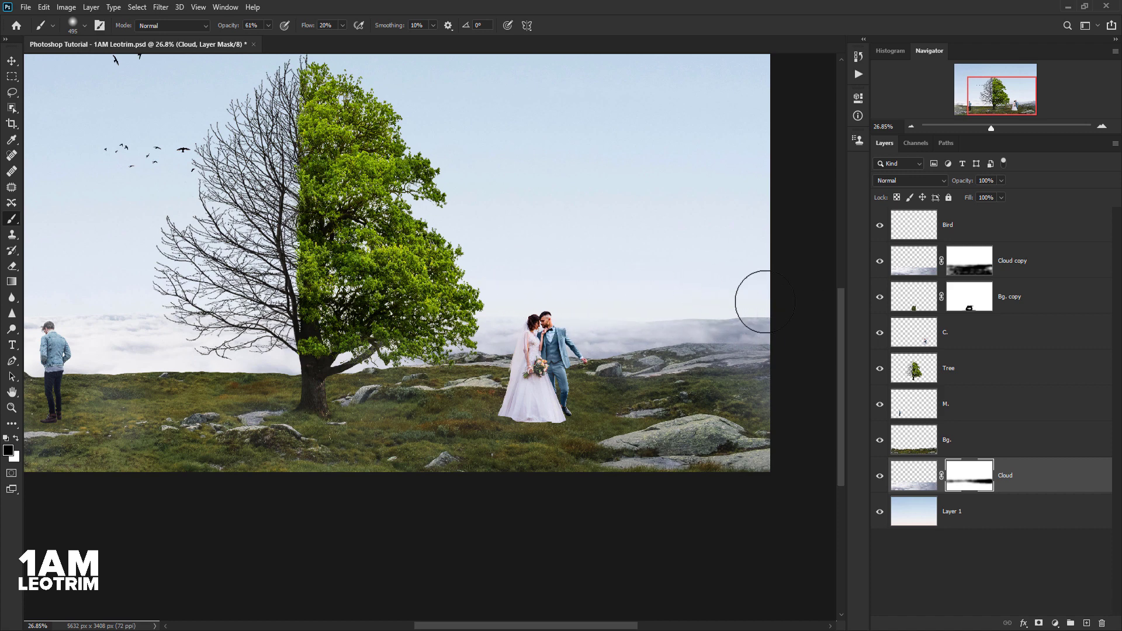
scroll(439, 251, down, 1)
scroll(715, 290, up, 5)
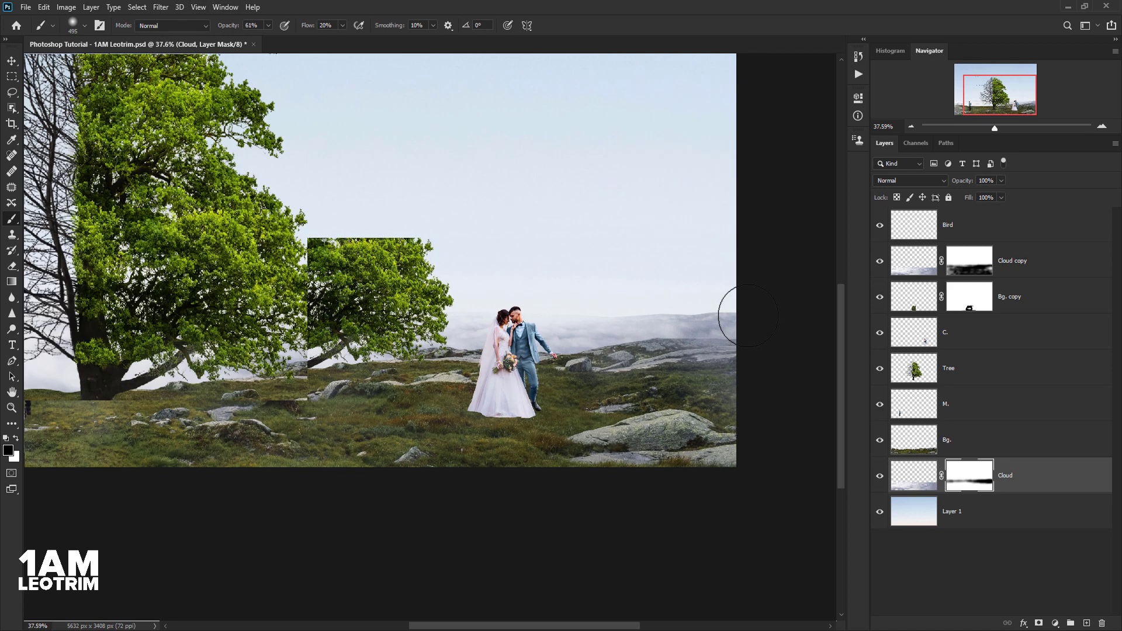
click(880, 477)
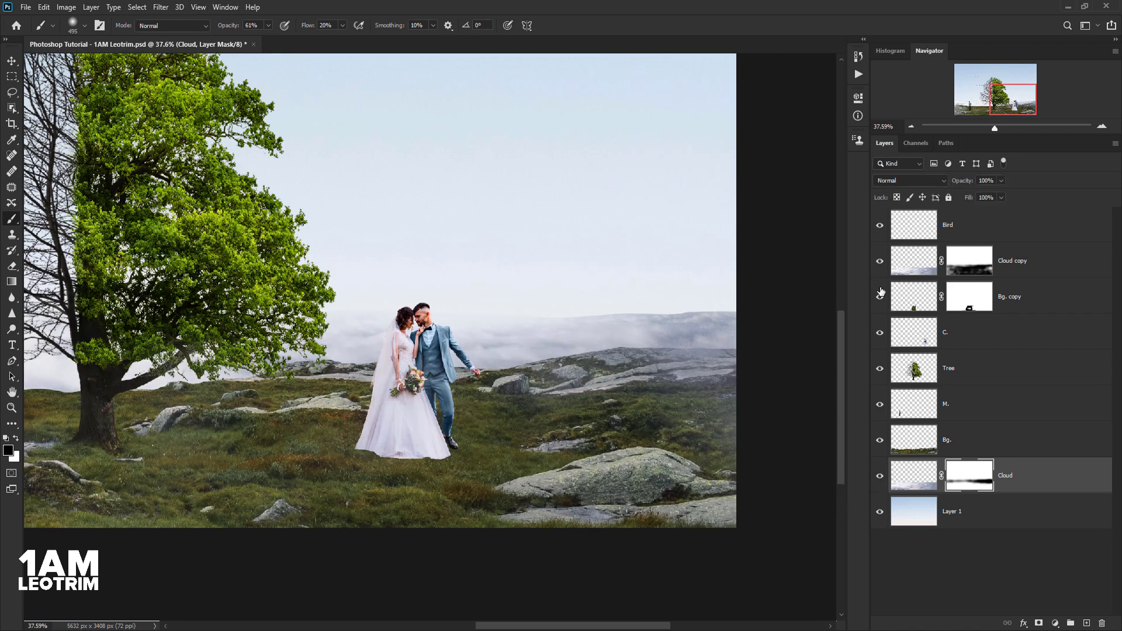
click(969, 260)
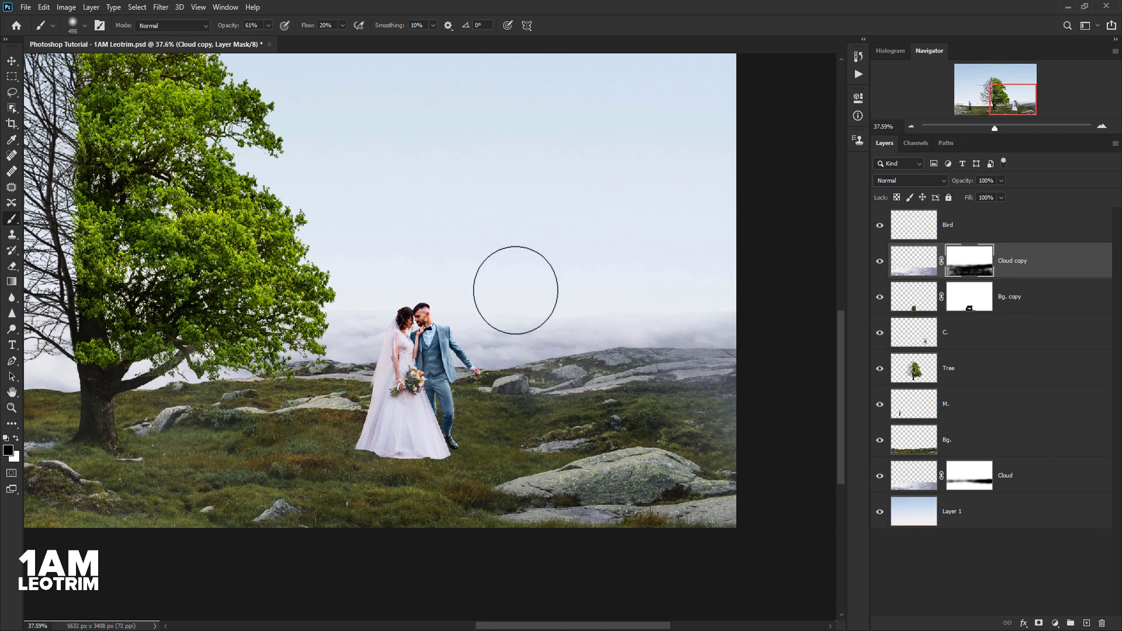
scroll(626, 317, down, 3)
scroll(518, 371, up, 1)
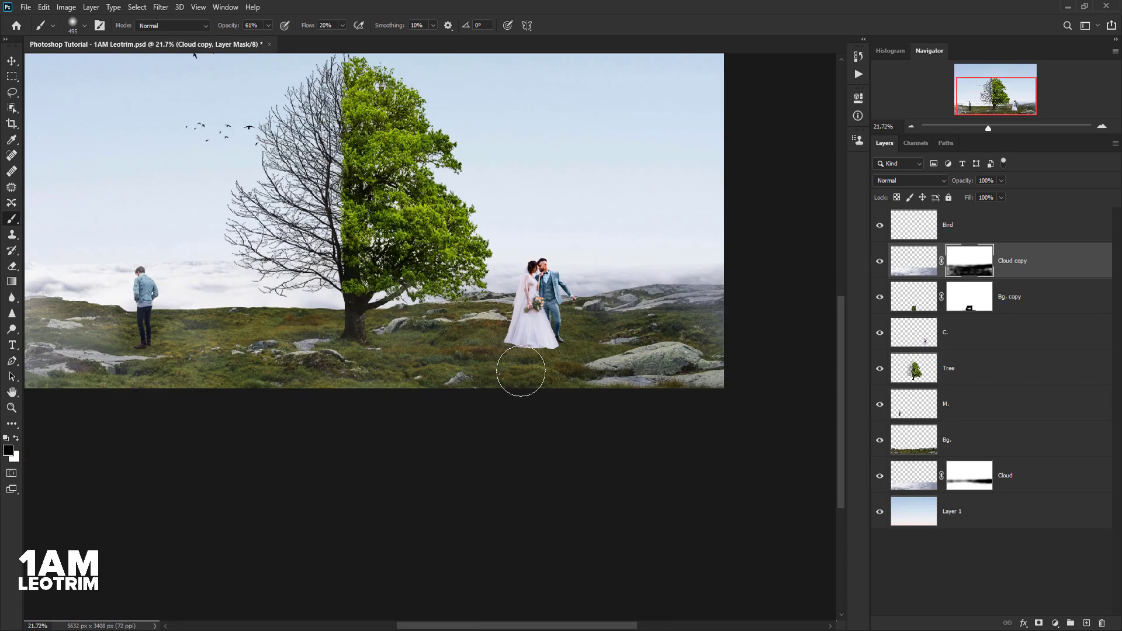
scroll(290, 255, up, 2)
scroll(290, 255, up, 1)
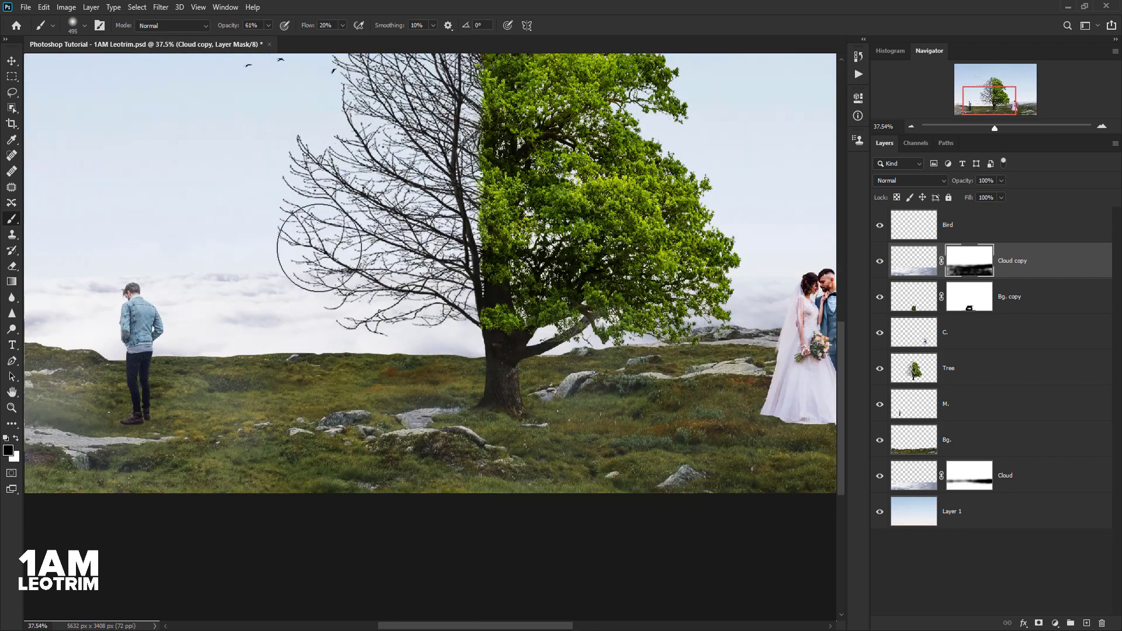
scroll(266, 286, down, 3)
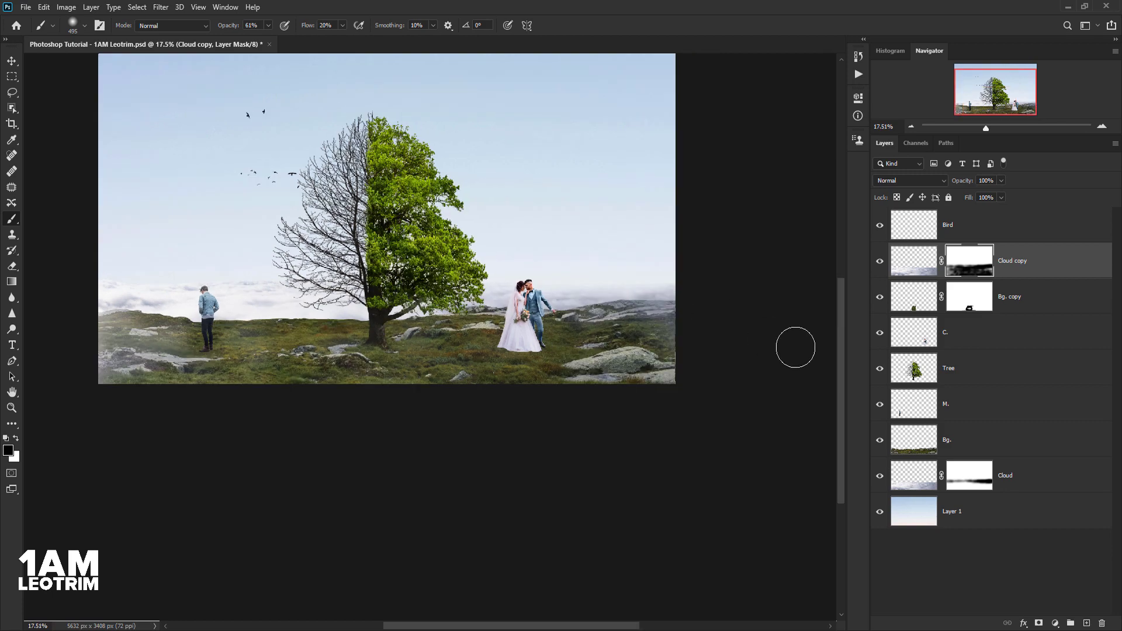
click(981, 479)
scroll(251, 270, up, 2)
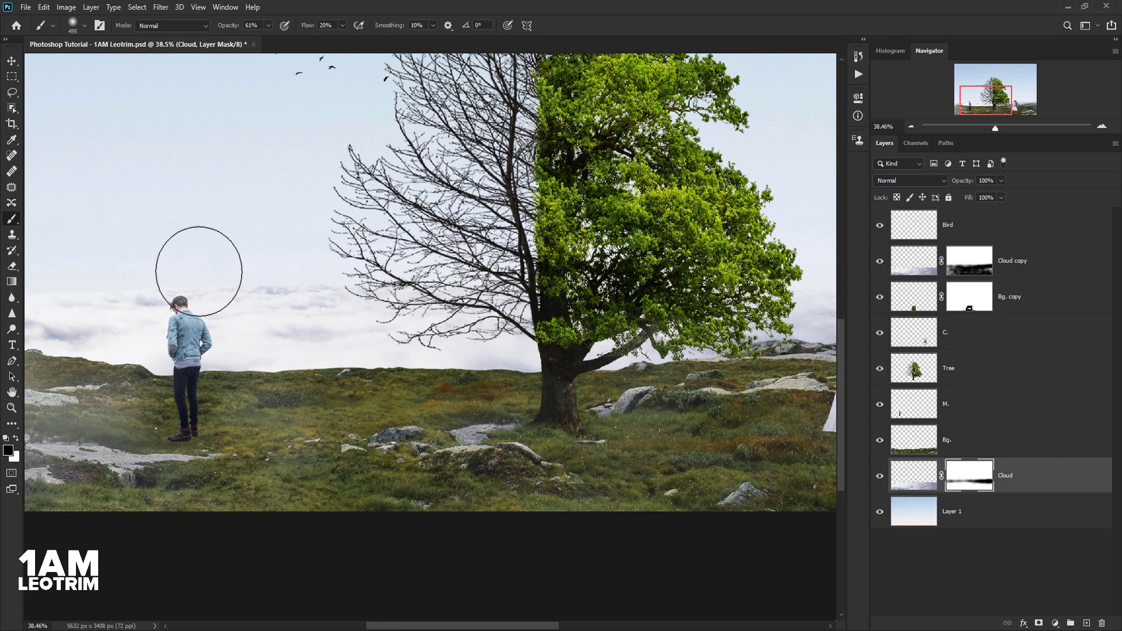
scroll(198, 261, up, 1)
scroll(327, 274, down, 1)
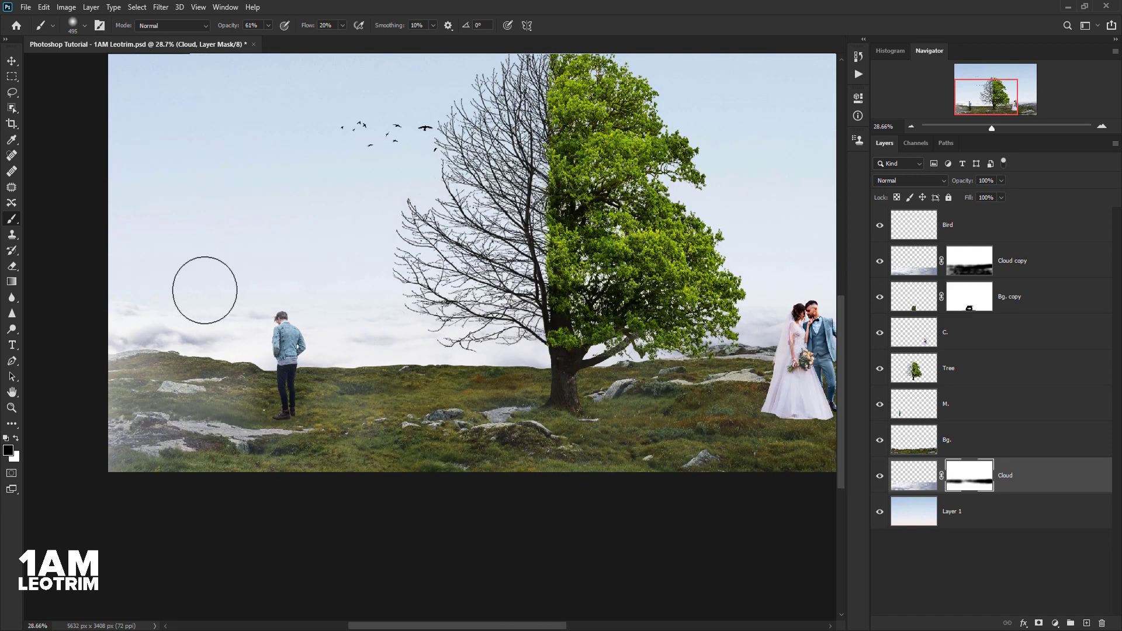
scroll(235, 335, down, 3)
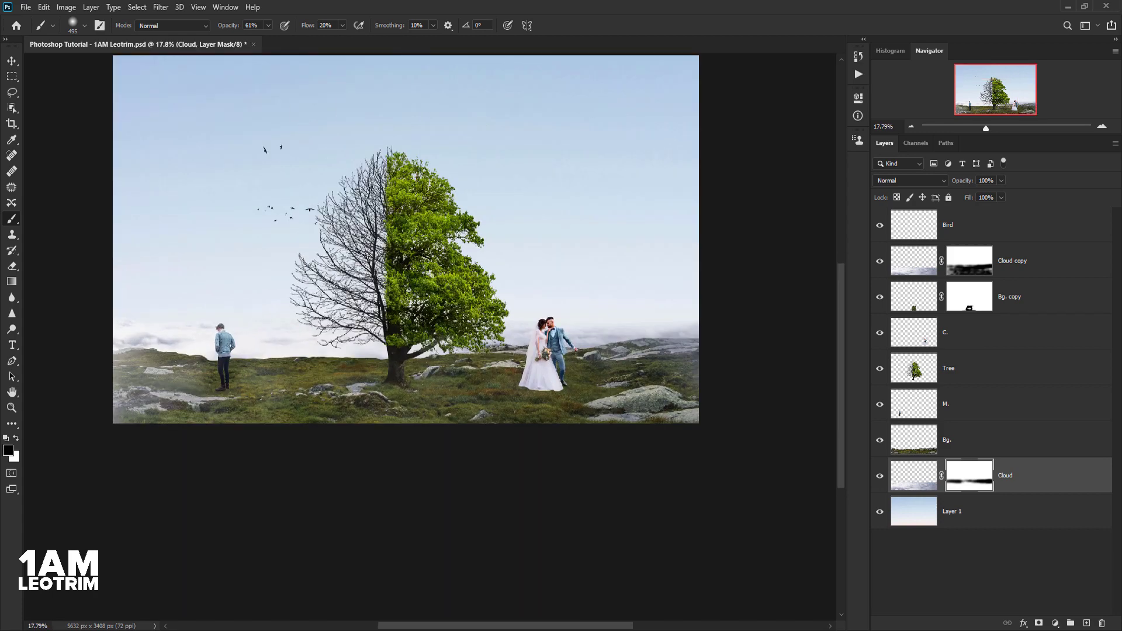
click(965, 260)
scroll(514, 243, up, 3)
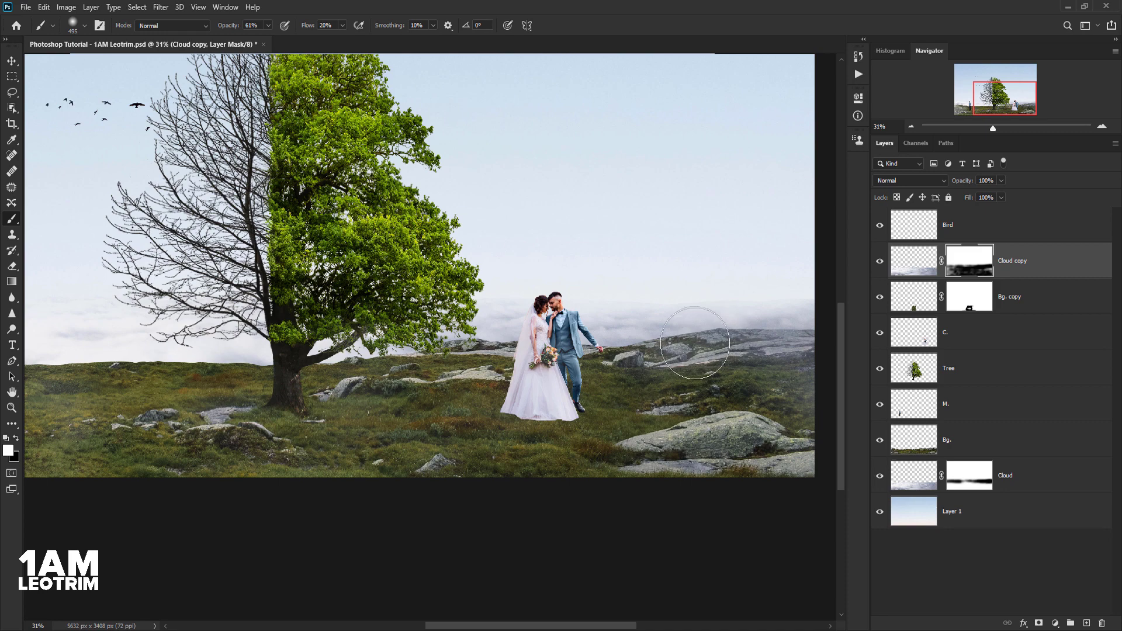
Paint more white mist over the right-side rocks and fog
drag(689, 331, 676, 319)
drag(768, 295, 703, 303)
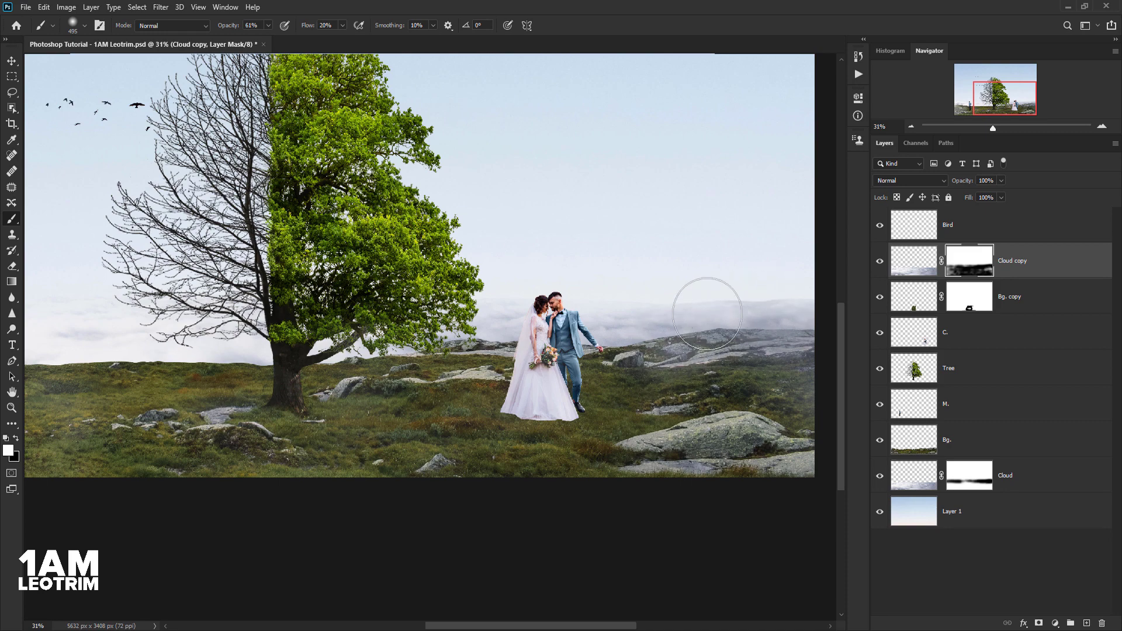
scroll(677, 303, up, 1)
scroll(669, 337, up, 1)
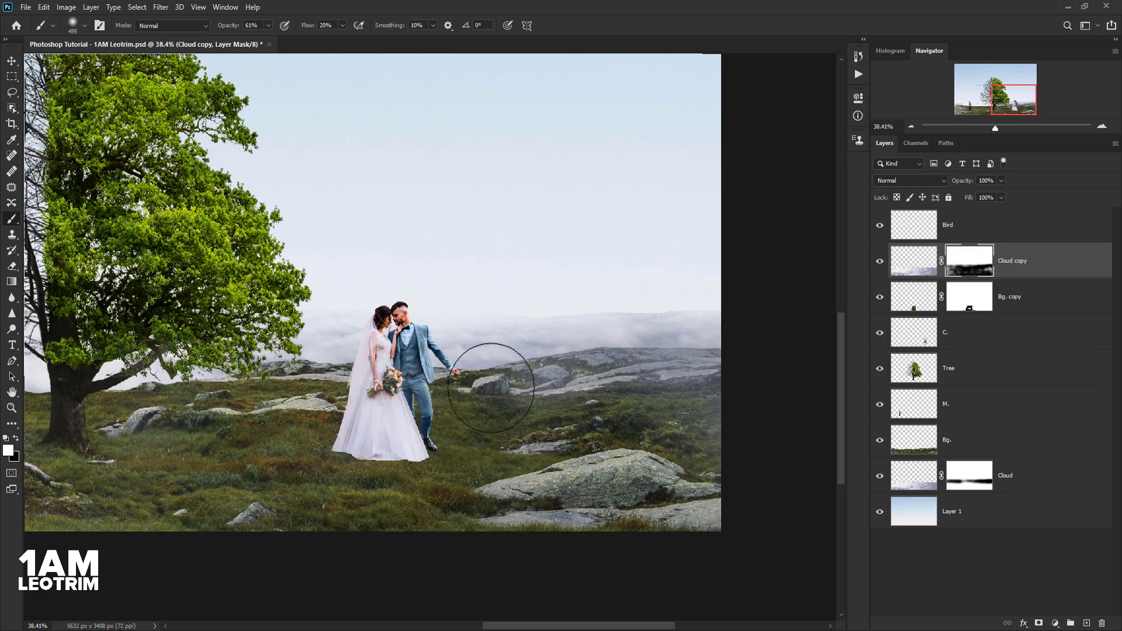
Switch to black paint with a smaller 133 px brush
click(15, 438)
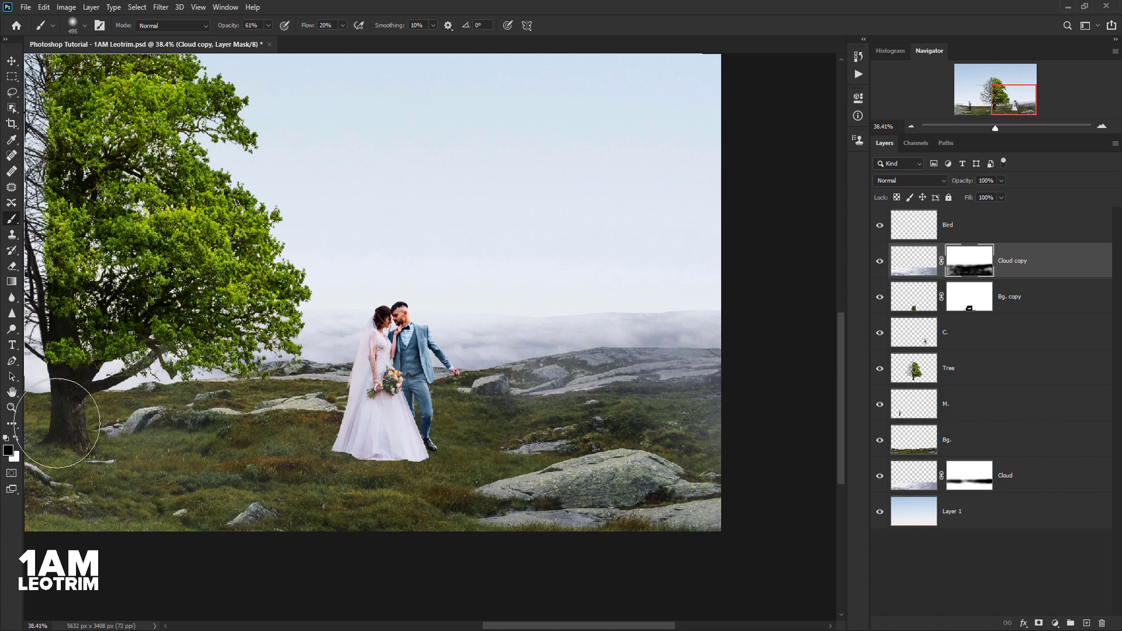
click(83, 26)
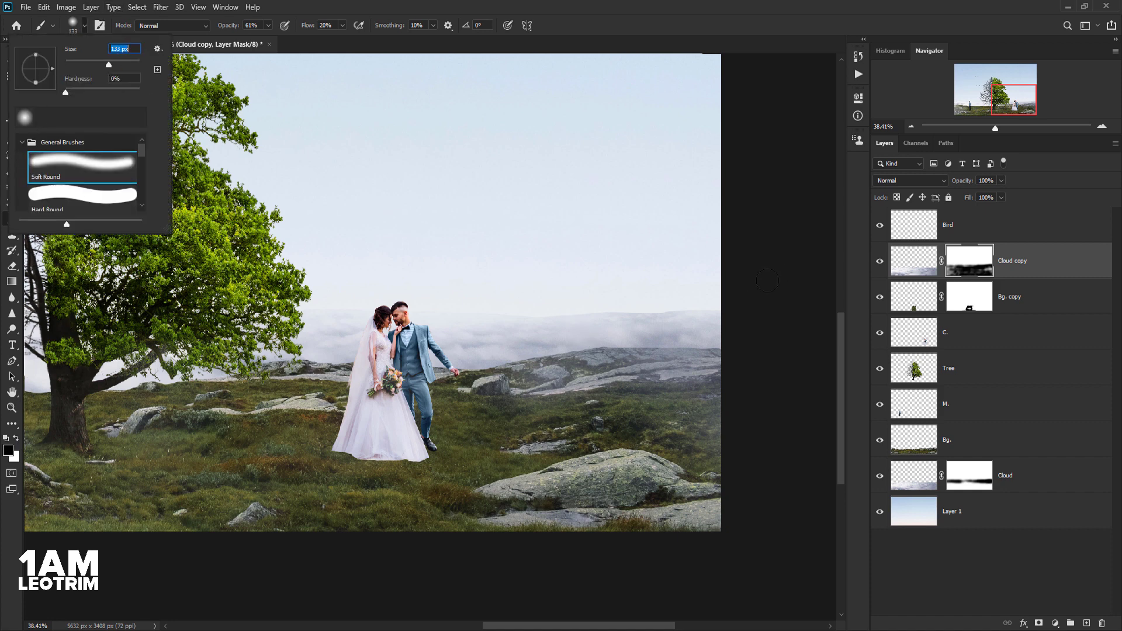
key(Return)
scroll(713, 333, up, 3)
scroll(463, 313, up, 10)
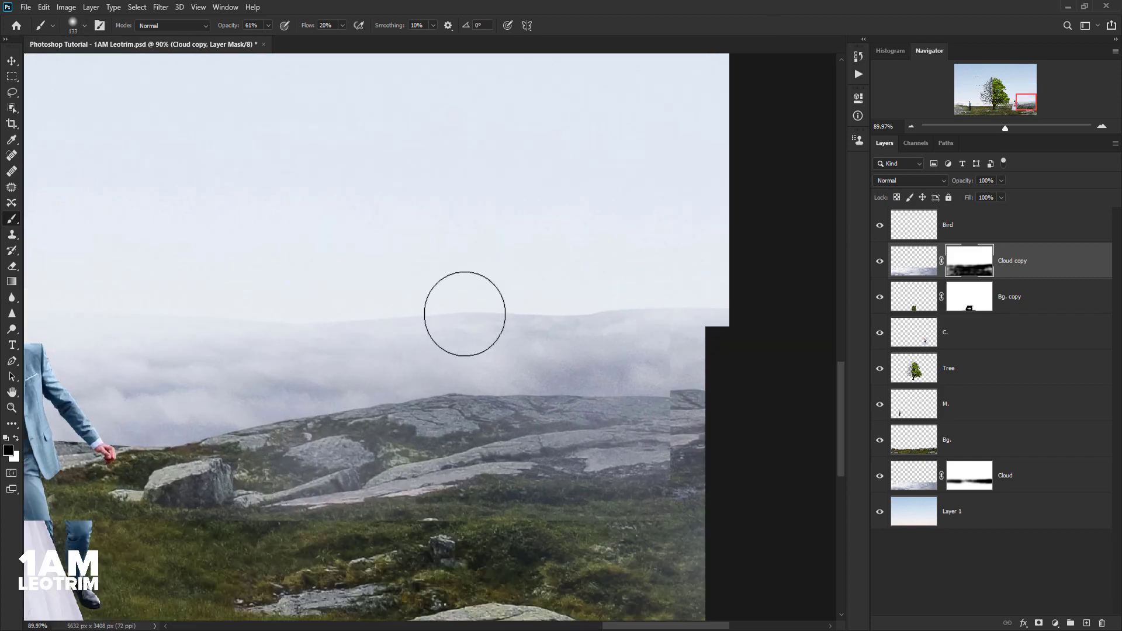
scroll(273, 353, up, 1)
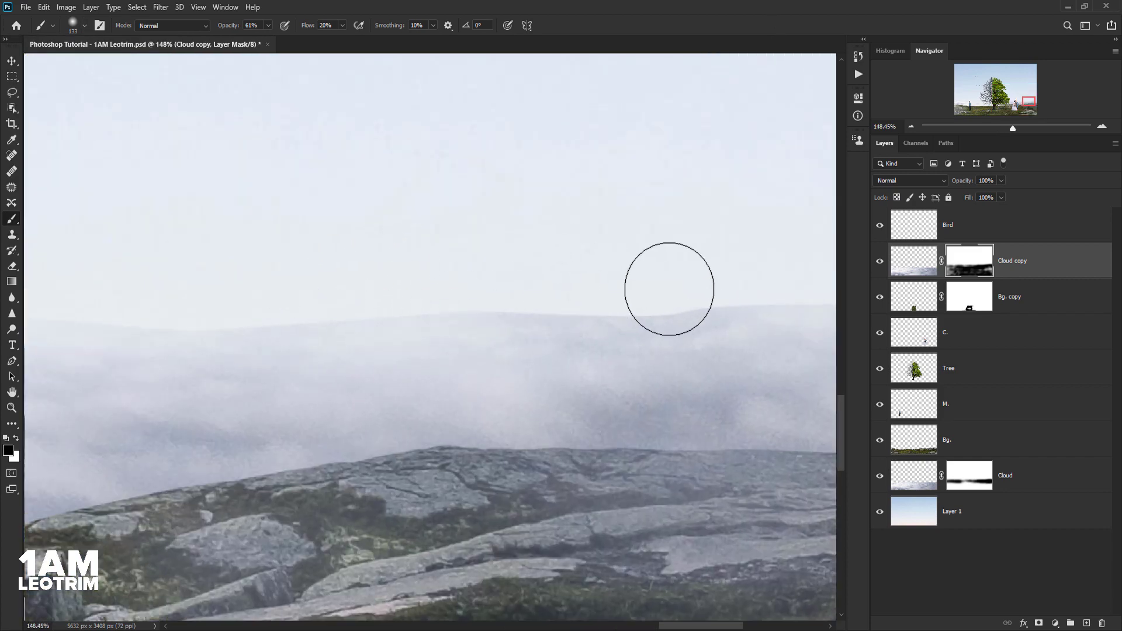
scroll(609, 248, down, 3)
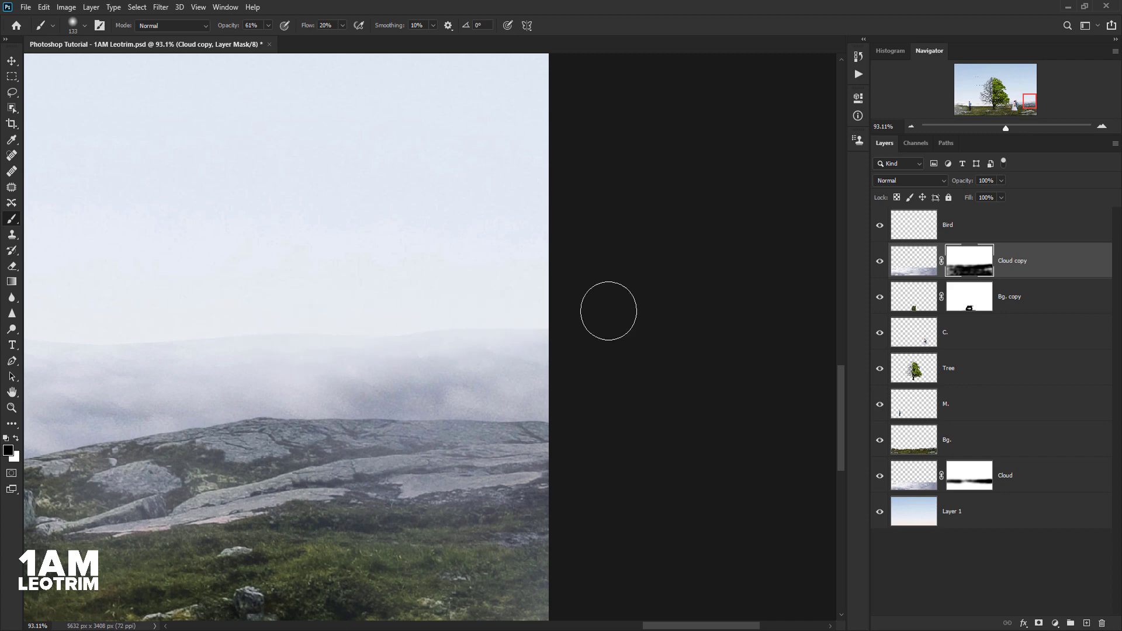
scroll(608, 311, down, 1)
Pan across the couple and the right-hand horizon to inspect the fog
drag(370, 351, 711, 288)
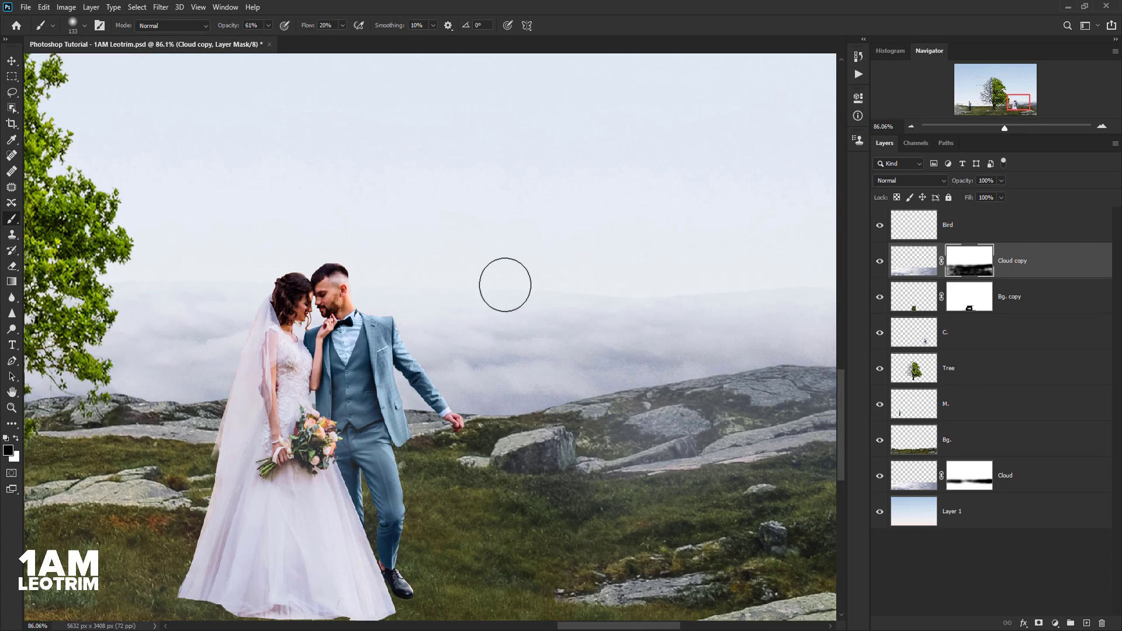
scroll(634, 290, down, 1)
drag(634, 291, 398, 286)
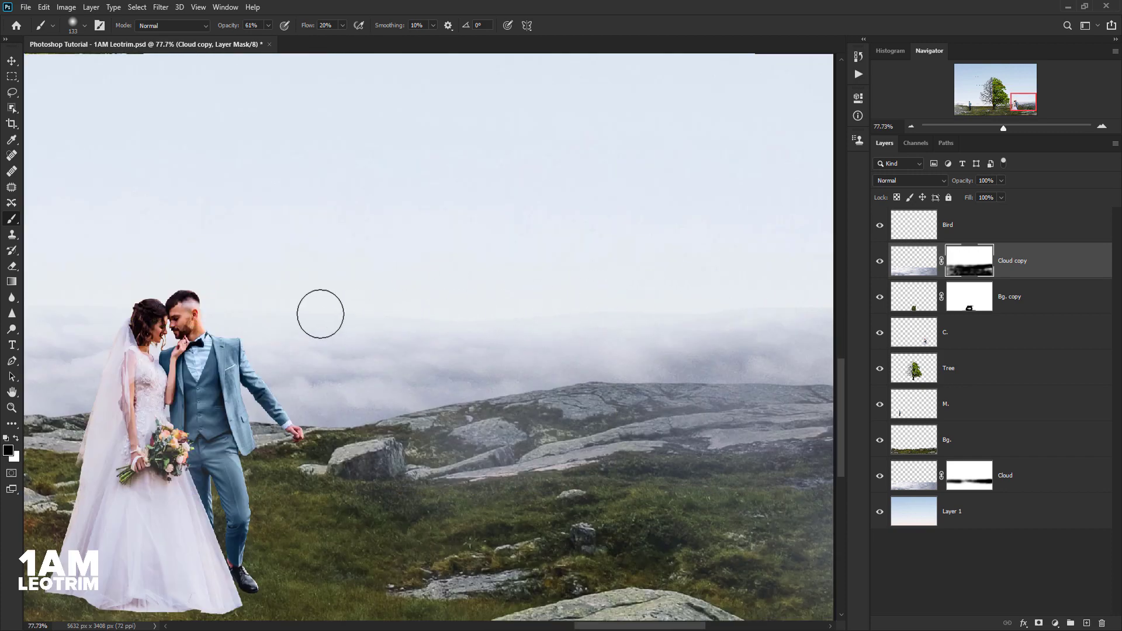
scroll(643, 312, up, 1)
drag(642, 313, 307, 333)
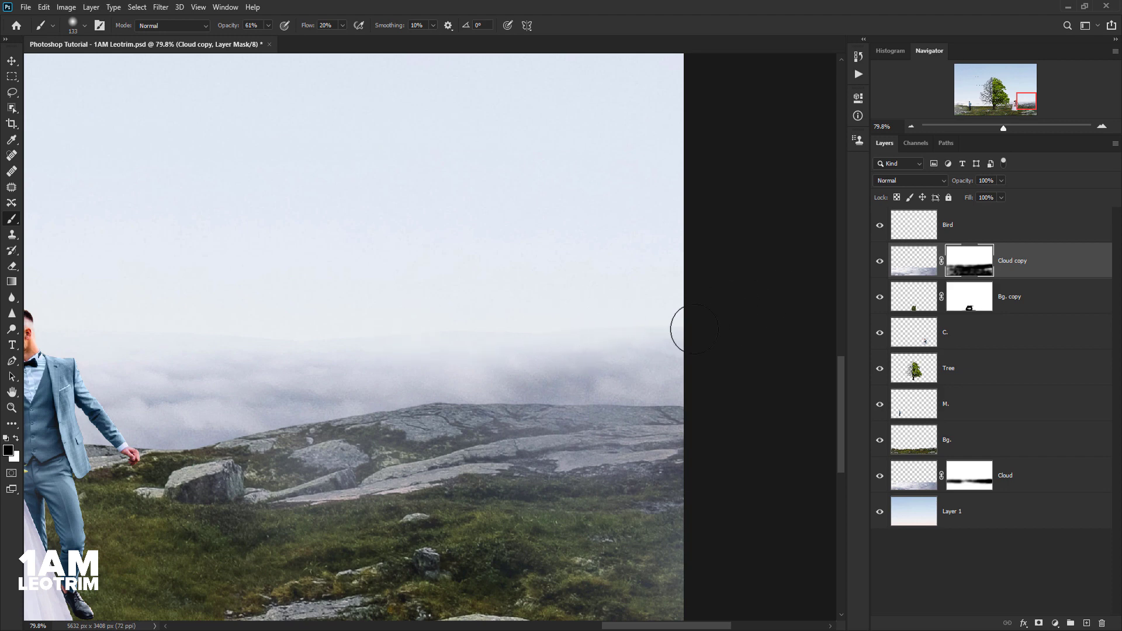
scroll(795, 286, down, 10)
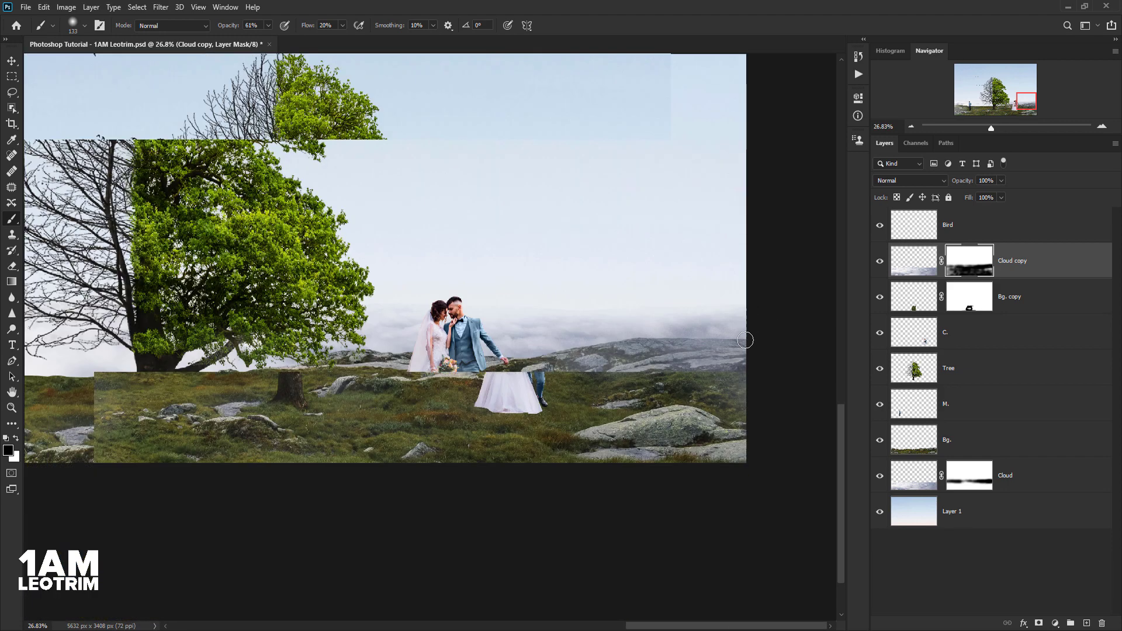
scroll(132, 366, down, 1)
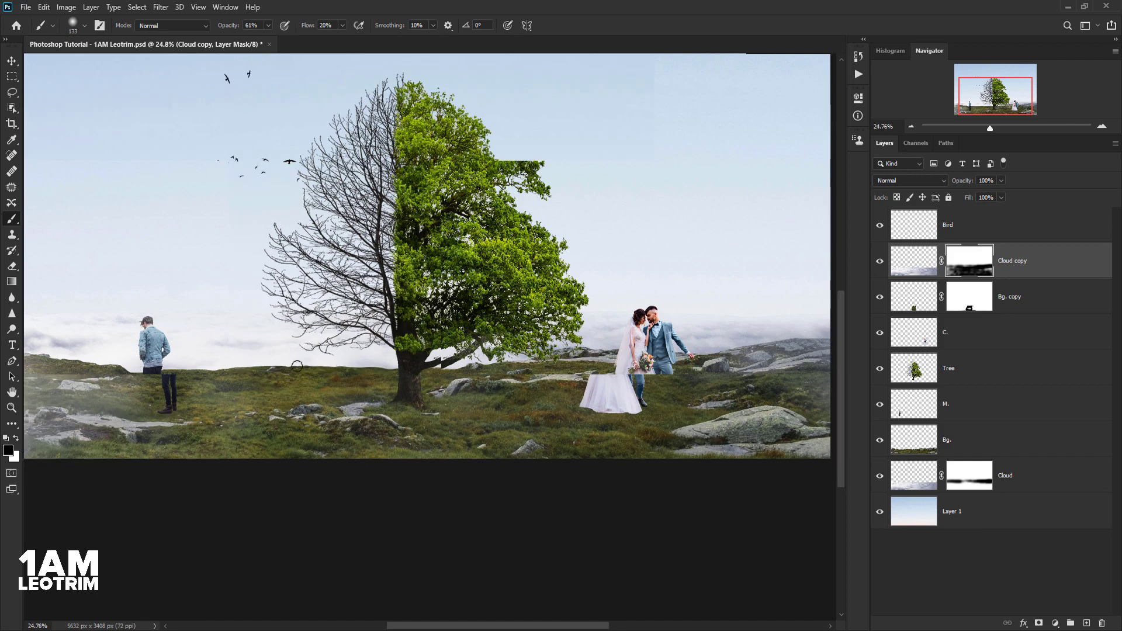
scroll(140, 368, up, 9)
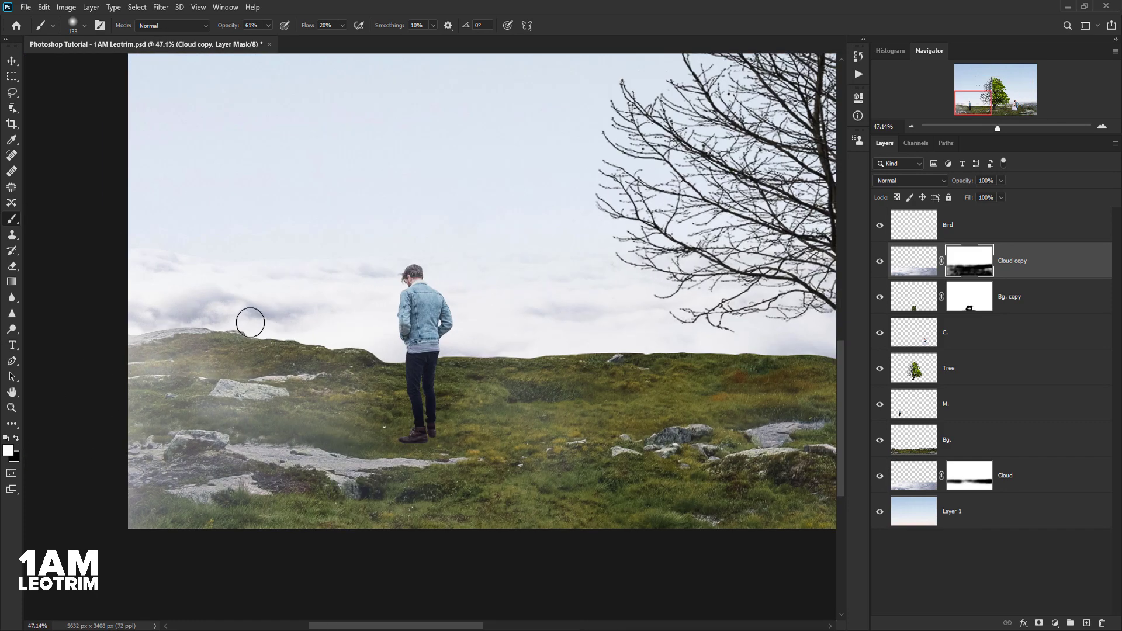
Paint soft haze over the left hilltop and along the ridge between the man and trunk
drag(251, 322, 190, 327)
drag(260, 333, 225, 321)
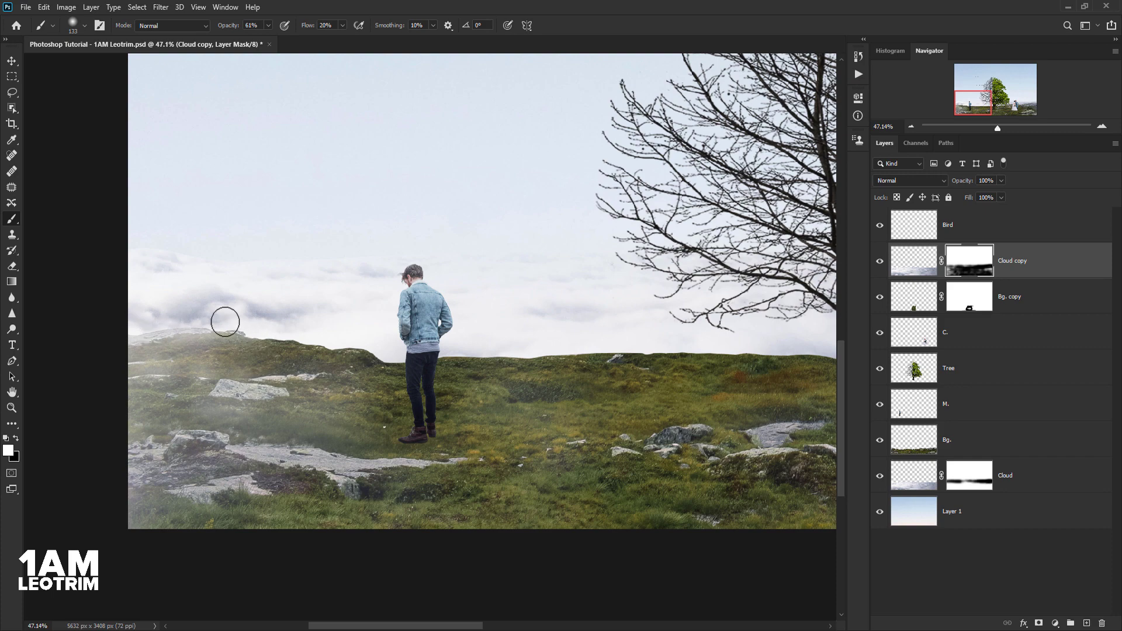
scroll(257, 360, down, 3)
scroll(280, 314, up, 3)
scroll(135, 320, up, 2)
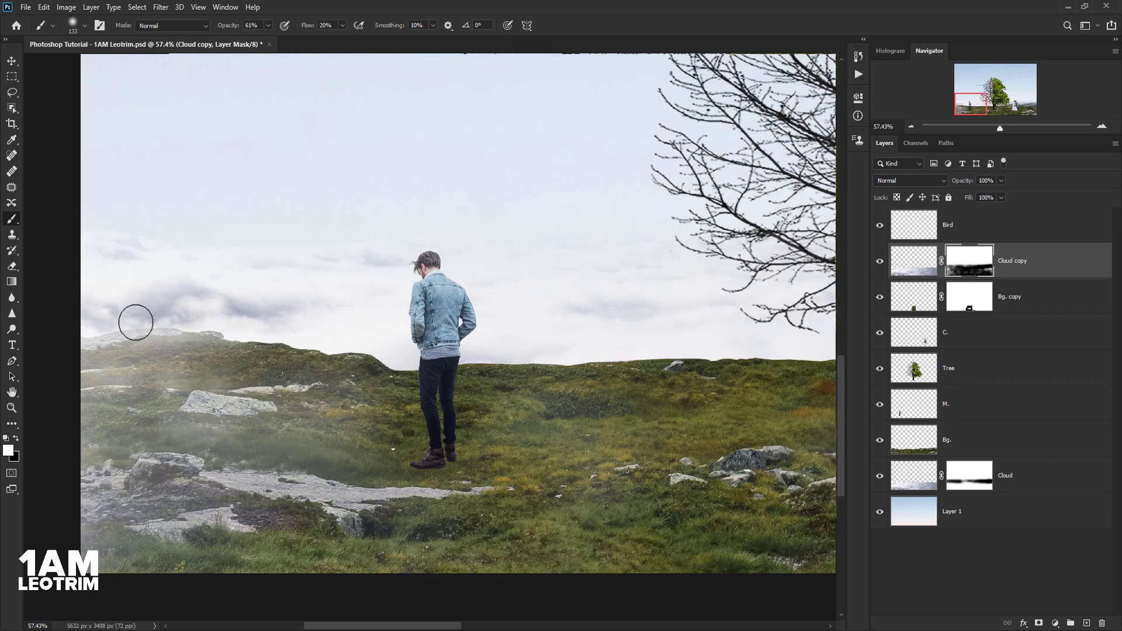
scroll(433, 359, down, 3)
scroll(438, 339, up, 4)
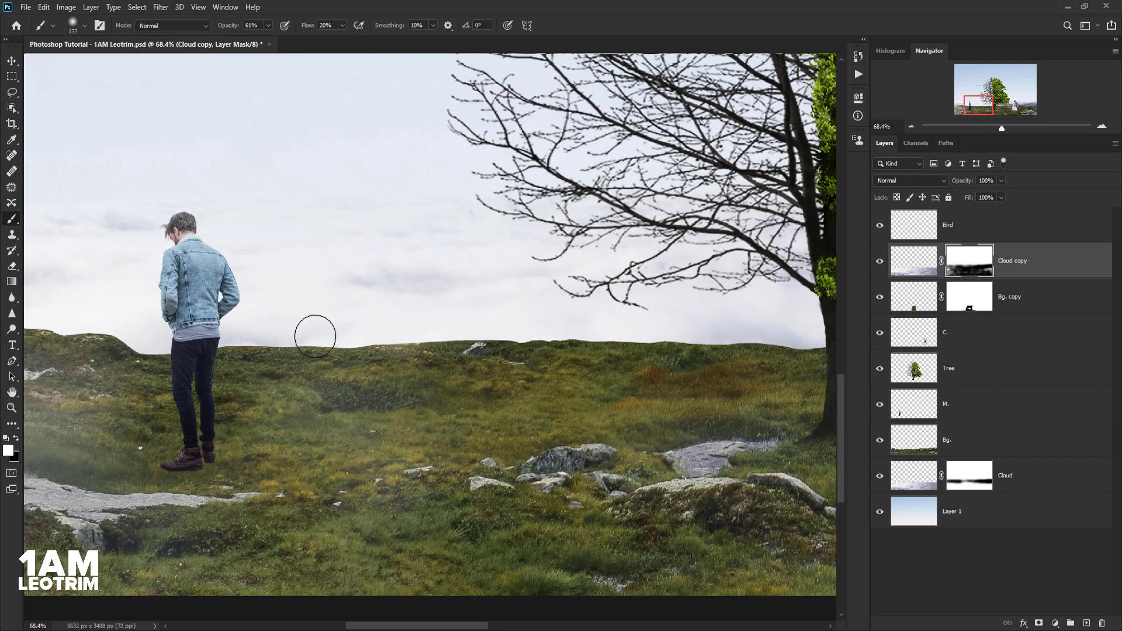
mouse_move(535, 333)
mouse_down()
mouse_move(685, 325)
mouse_move(632, 339)
mouse_move(644, 340)
mouse_up()
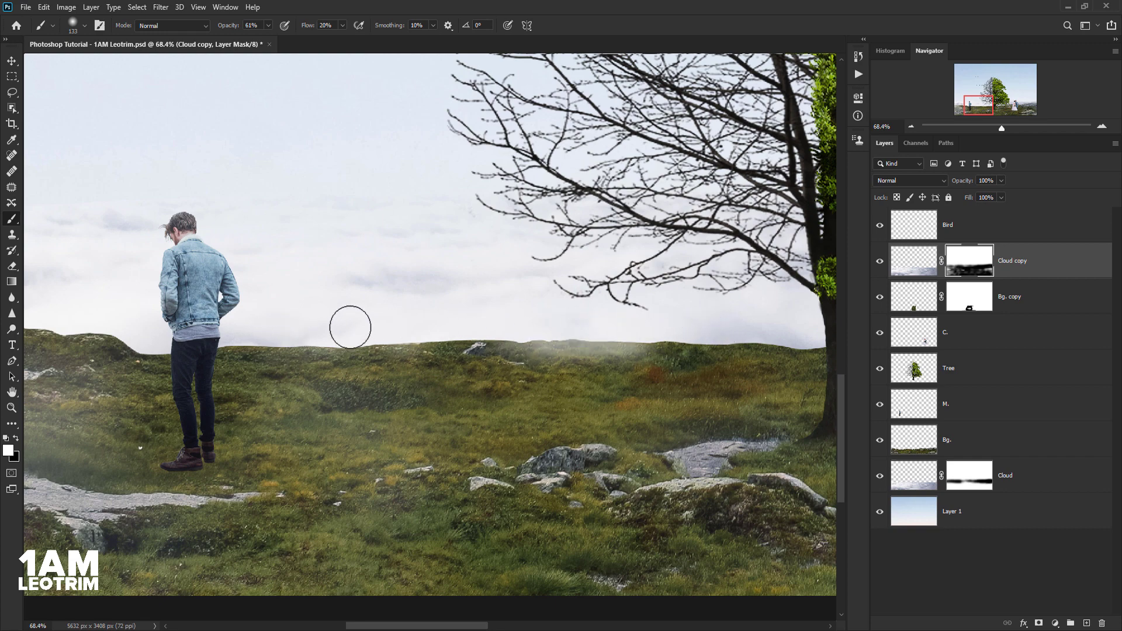
scroll(392, 321, down, 2)
mouse_move(538, 328)
mouse_down()
mouse_move(481, 321)
mouse_move(521, 328)
mouse_move(462, 332)
mouse_up()
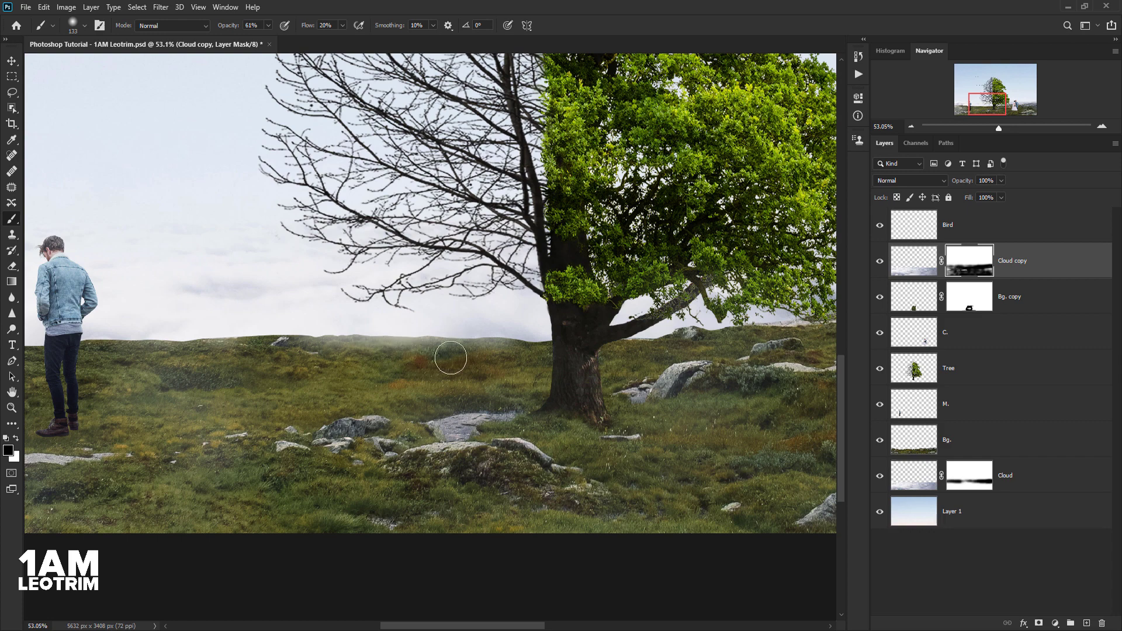
scroll(491, 421, down, 4)
scroll(491, 420, down, 1)
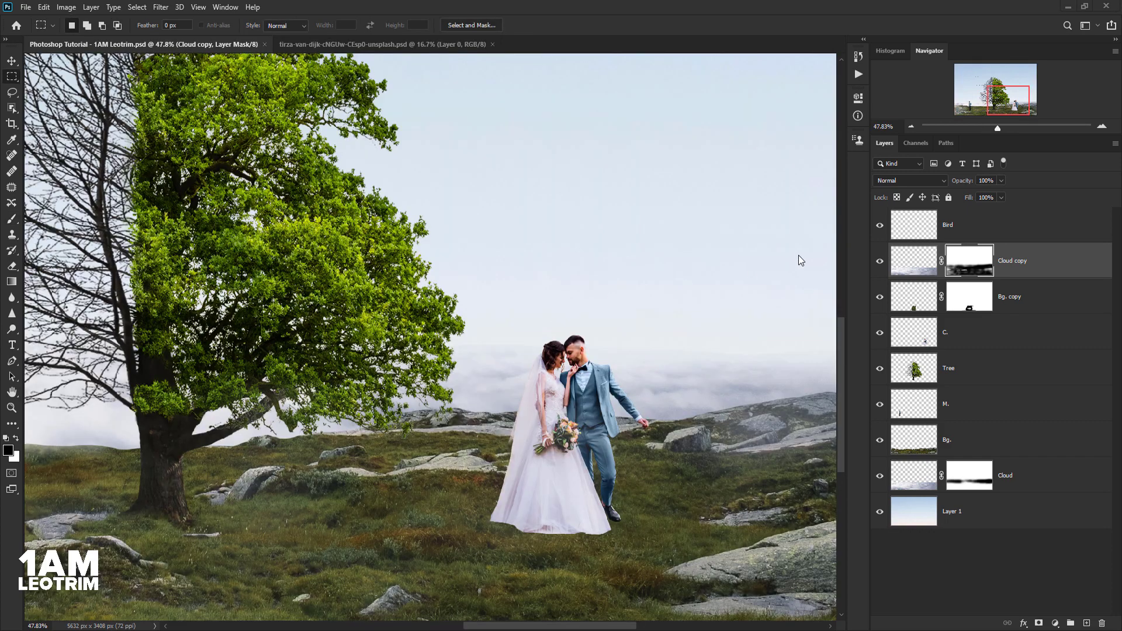
Select the Bird layer, then marquee-select and copy the rose in its own image
click(901, 228)
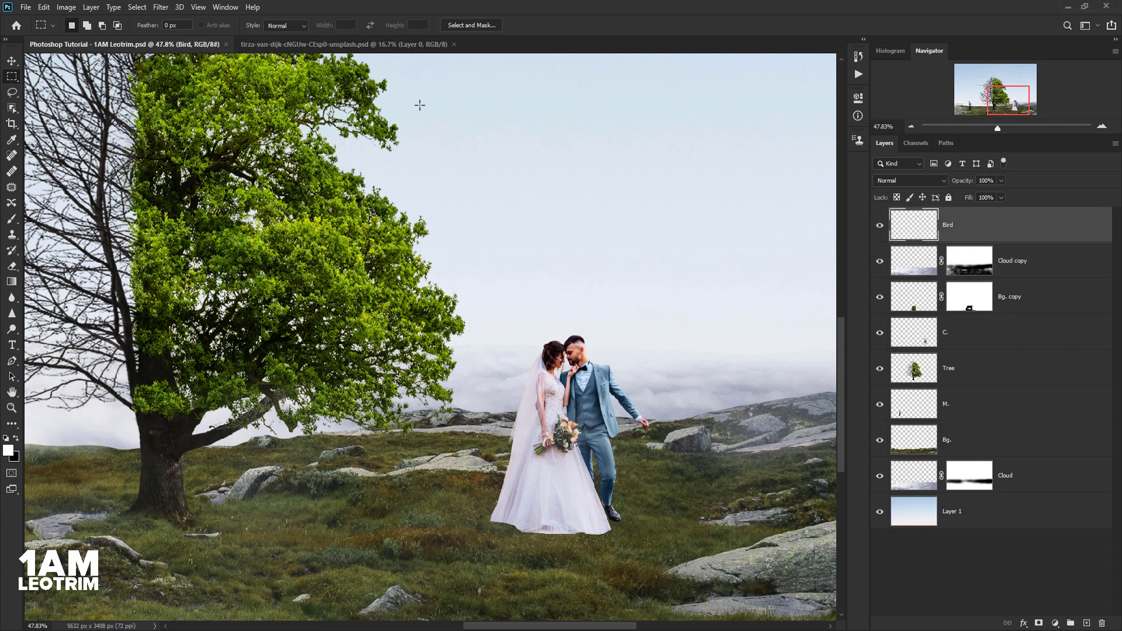
click(389, 43)
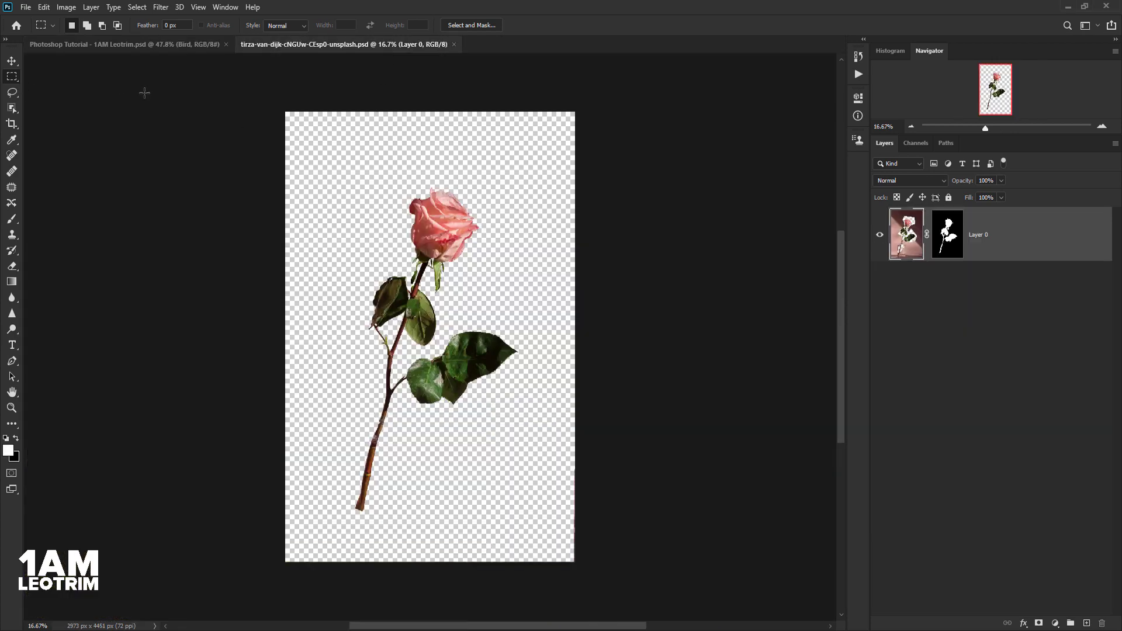
drag(290, 129, 533, 537)
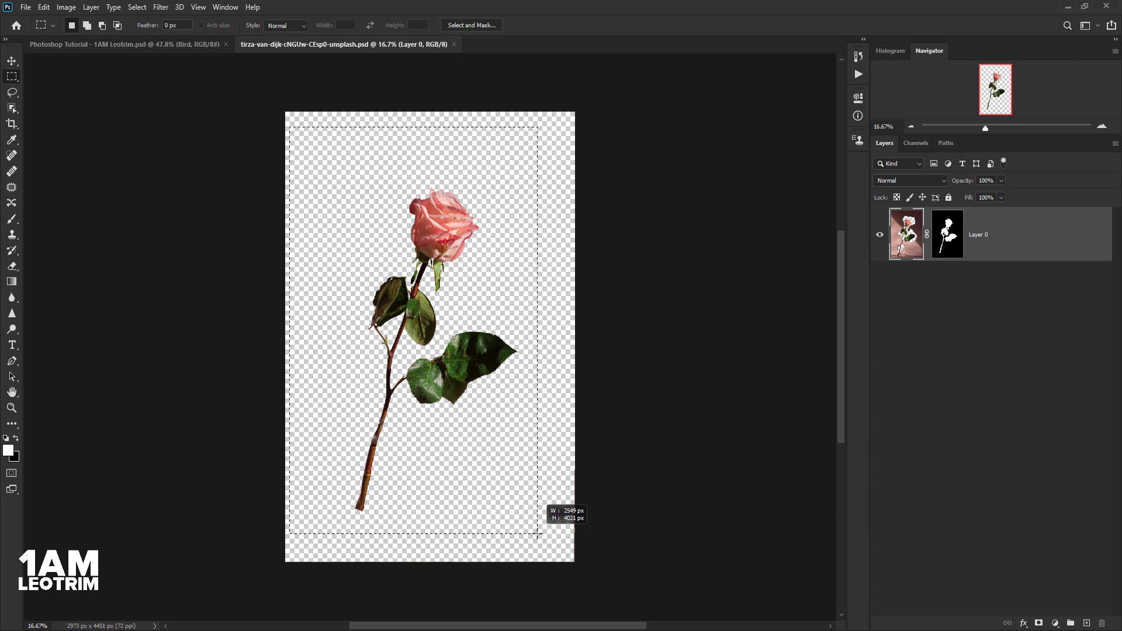
click(44, 7)
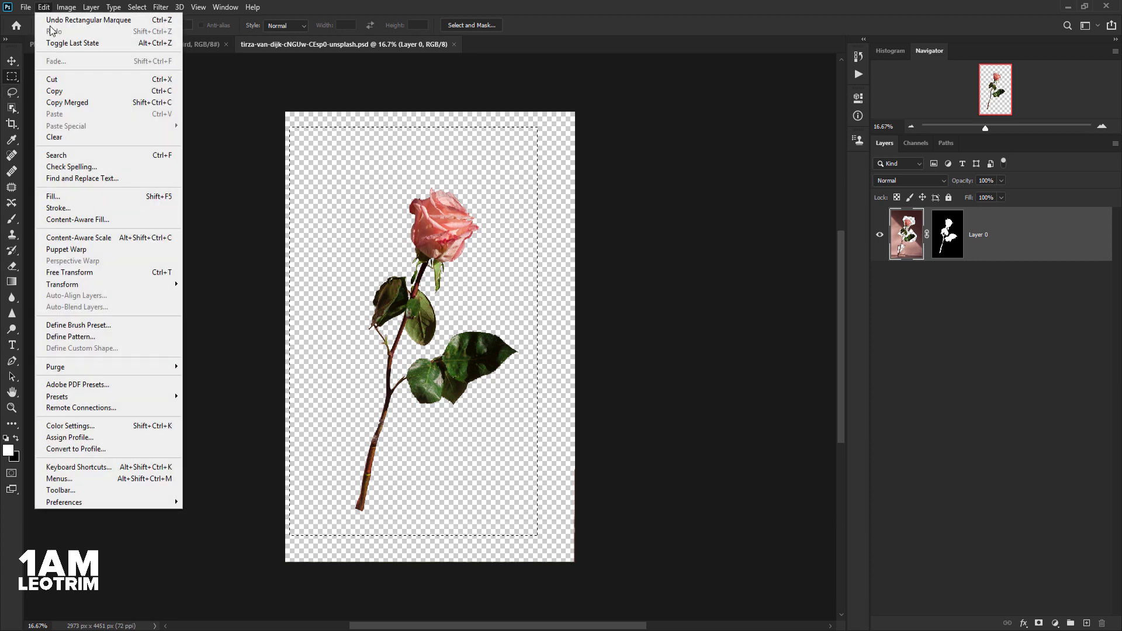
click(54, 92)
Paste the rose into the wedding composite as a new layer named R
click(105, 44)
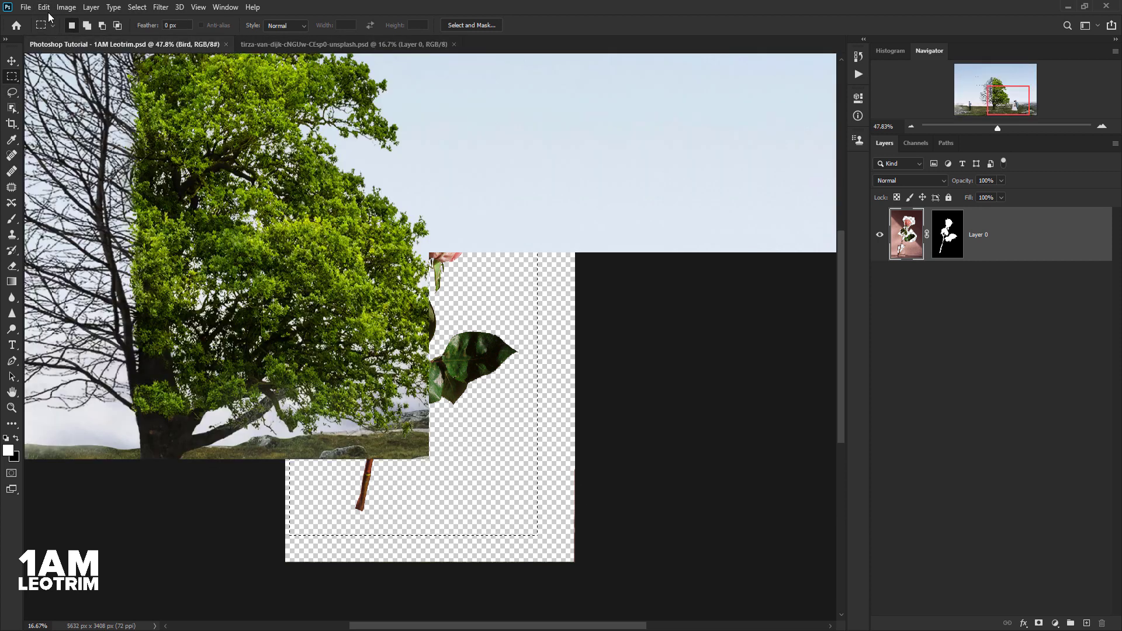
click(44, 7)
click(58, 114)
text(R.)
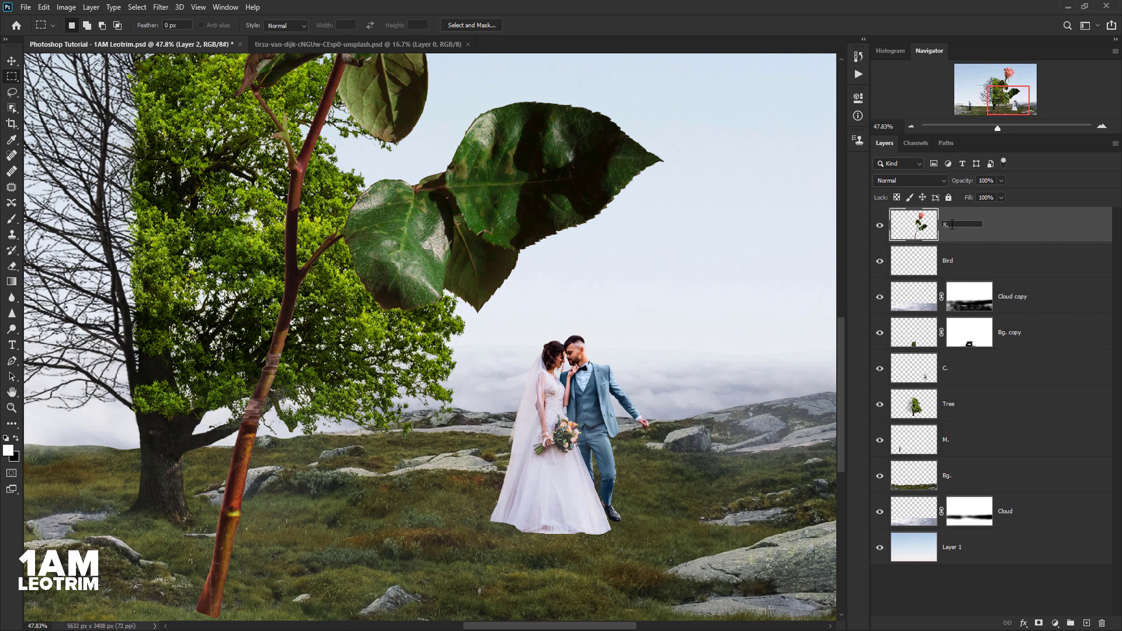
key(Return)
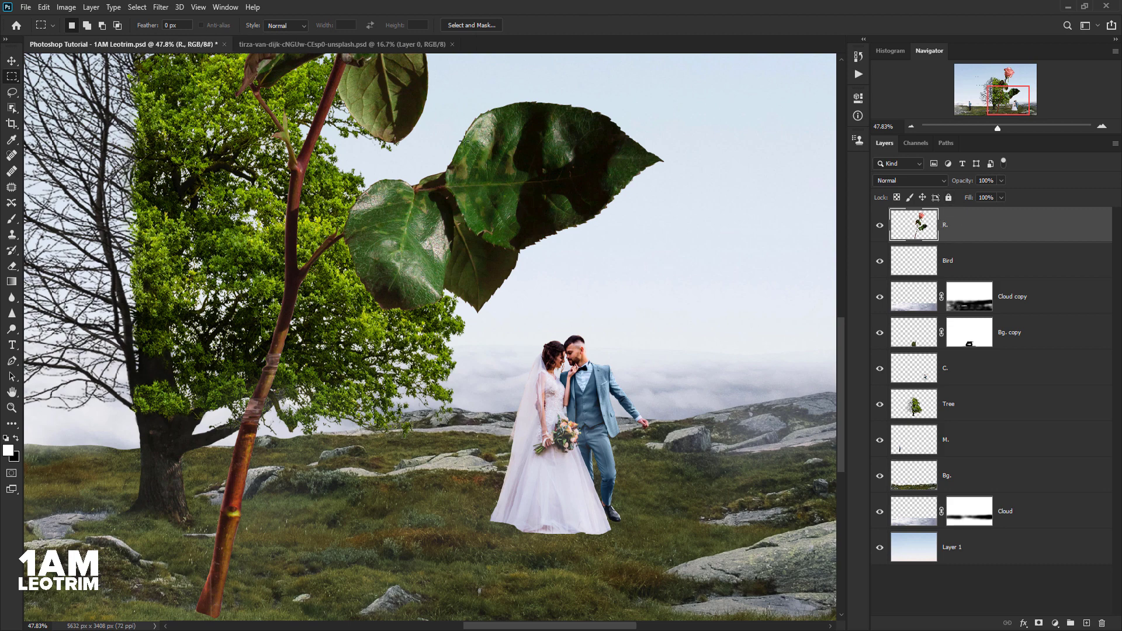
scroll(394, 246, down, 3)
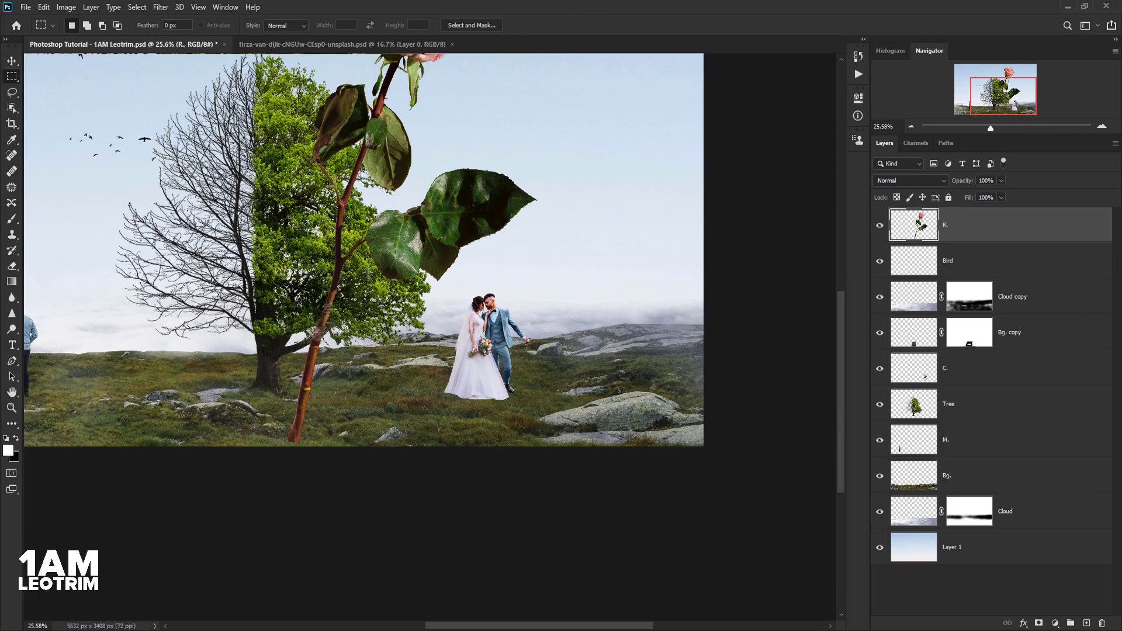
Shrink the rose to about 14.5% with Free Transform and move it beside the groom's hand
click(11, 61)
scroll(432, 215, down, 1)
scroll(432, 215, down, 2)
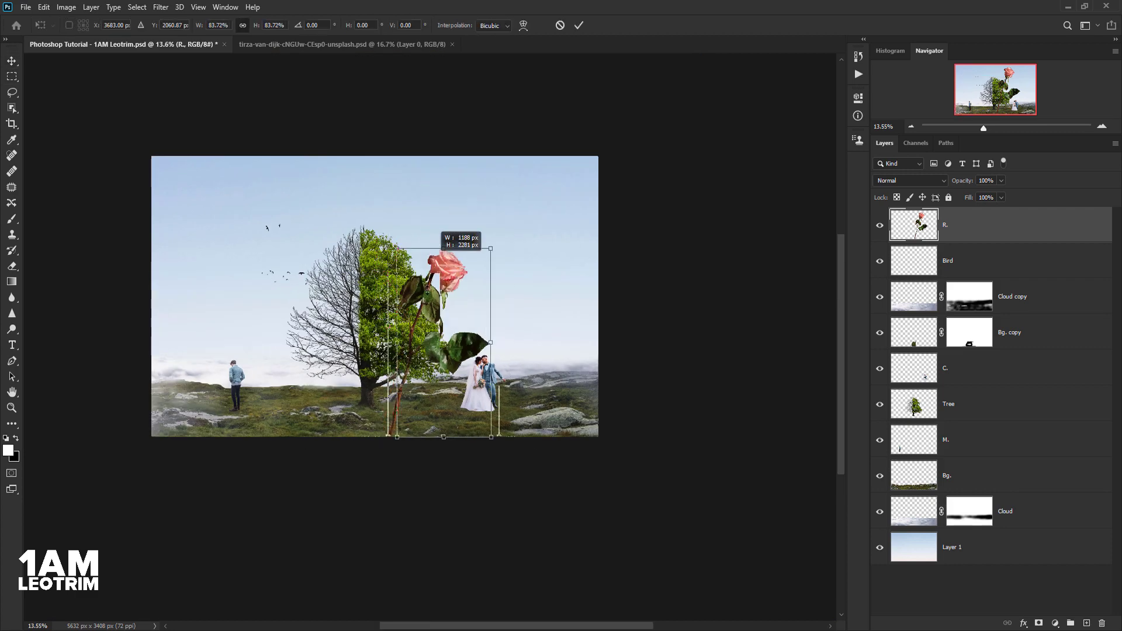
drag(441, 168, 443, 398)
scroll(447, 429, up, 5)
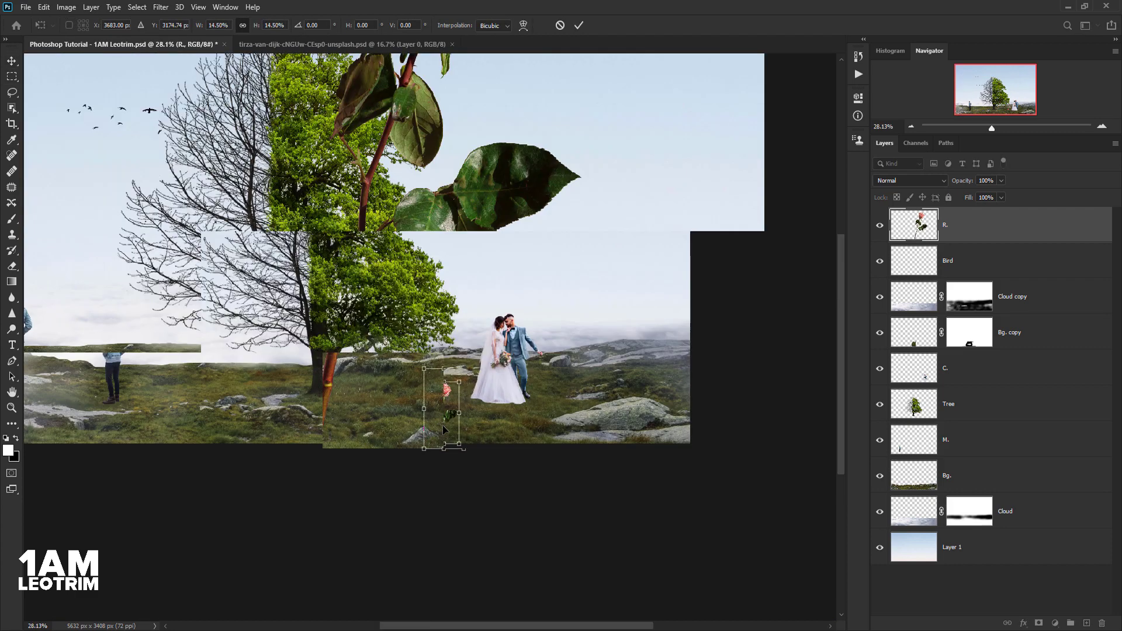
drag(443, 349, 710, 195)
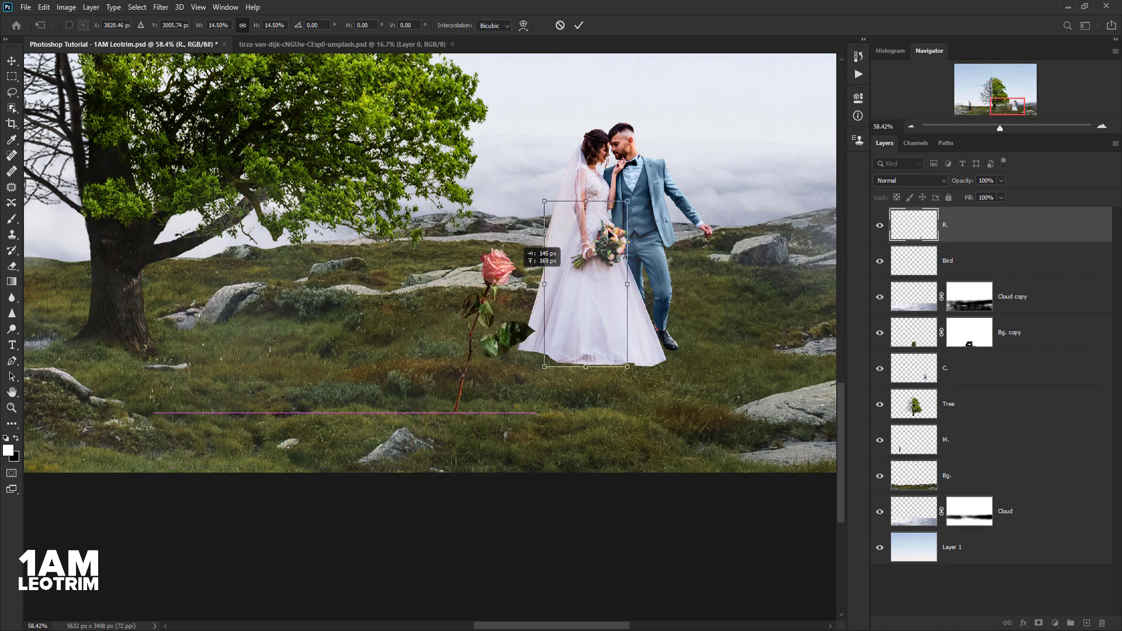
drag(714, 317, 712, 234)
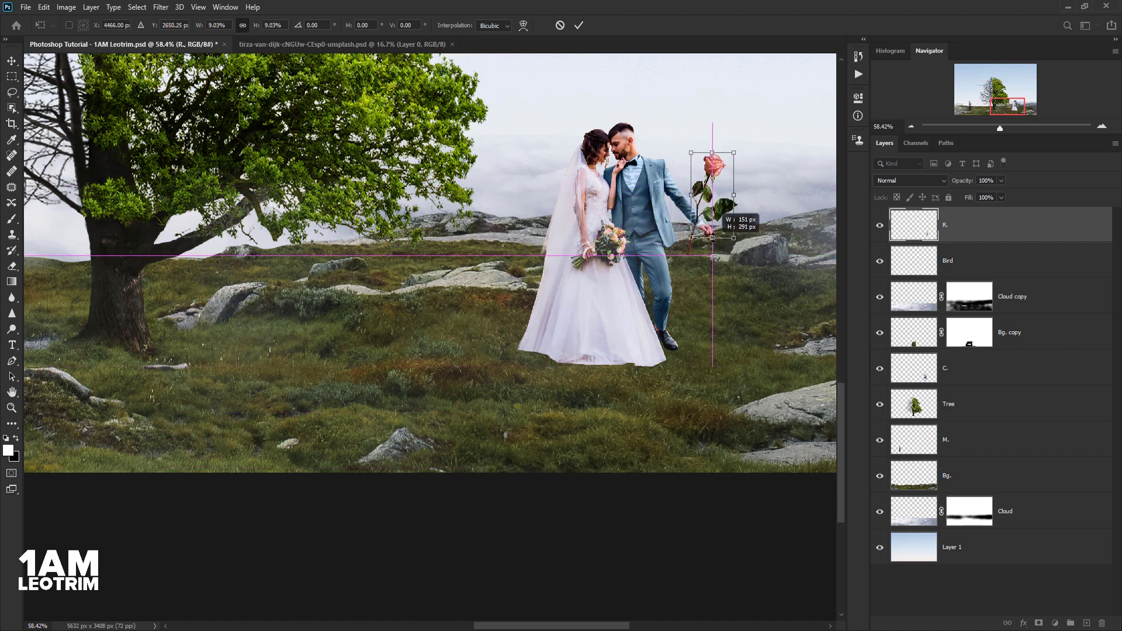
Rotate, halve and reposition the rose until it stands nearly upright in the groom's hand
drag(729, 134, 719, 128)
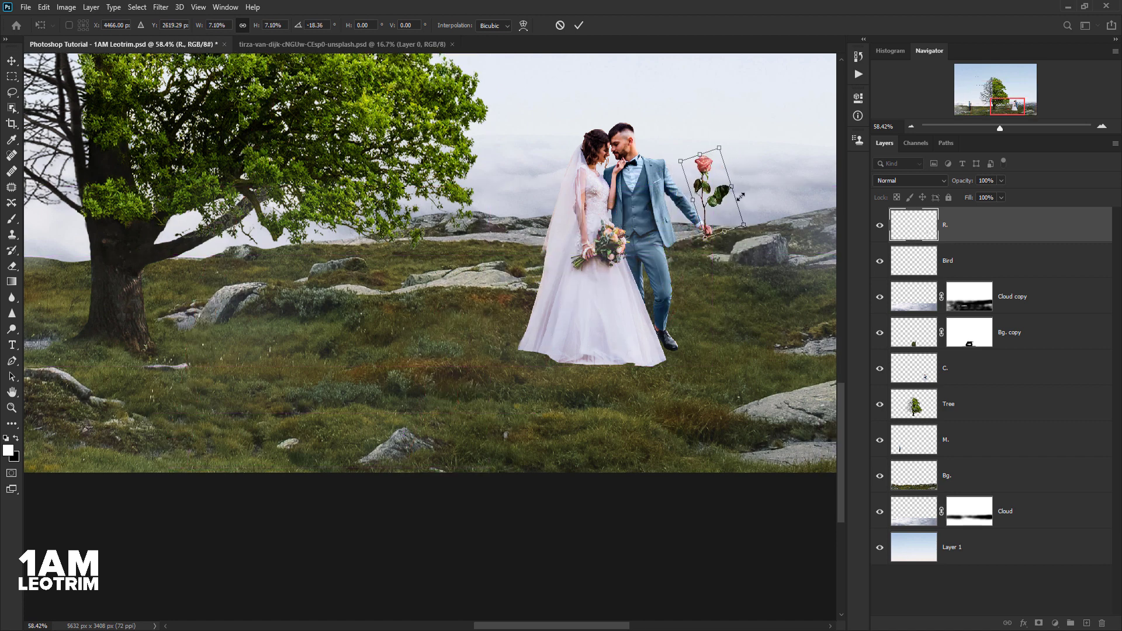
scroll(739, 196, up, 5)
scroll(564, 316, up, 3)
scroll(565, 316, down, 3)
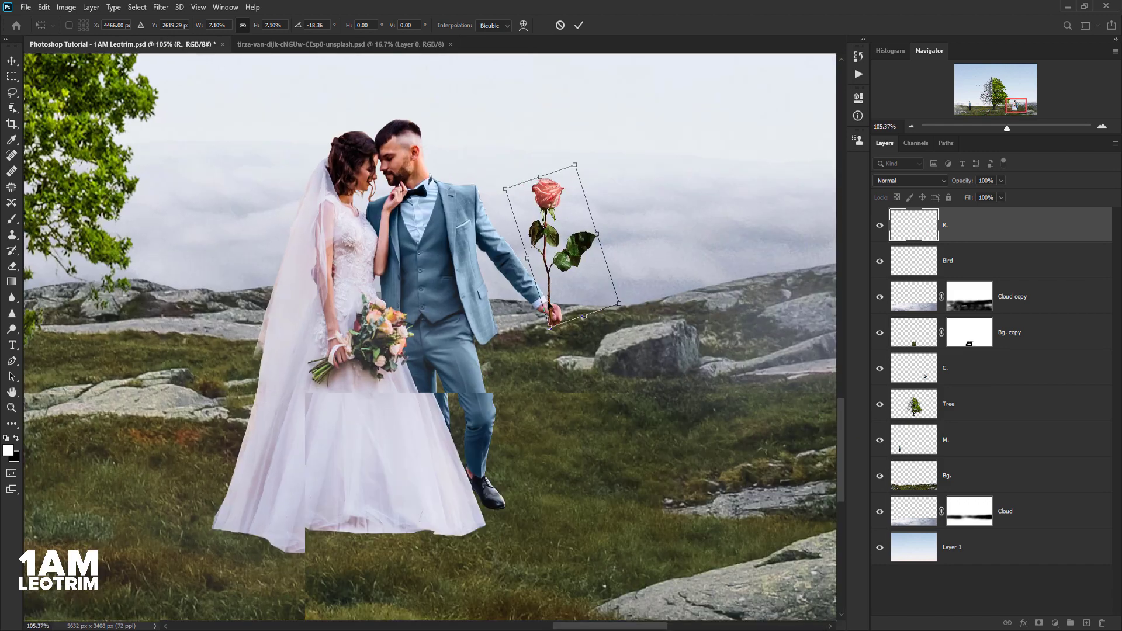
scroll(575, 228, up, 4)
drag(576, 228, 577, 292)
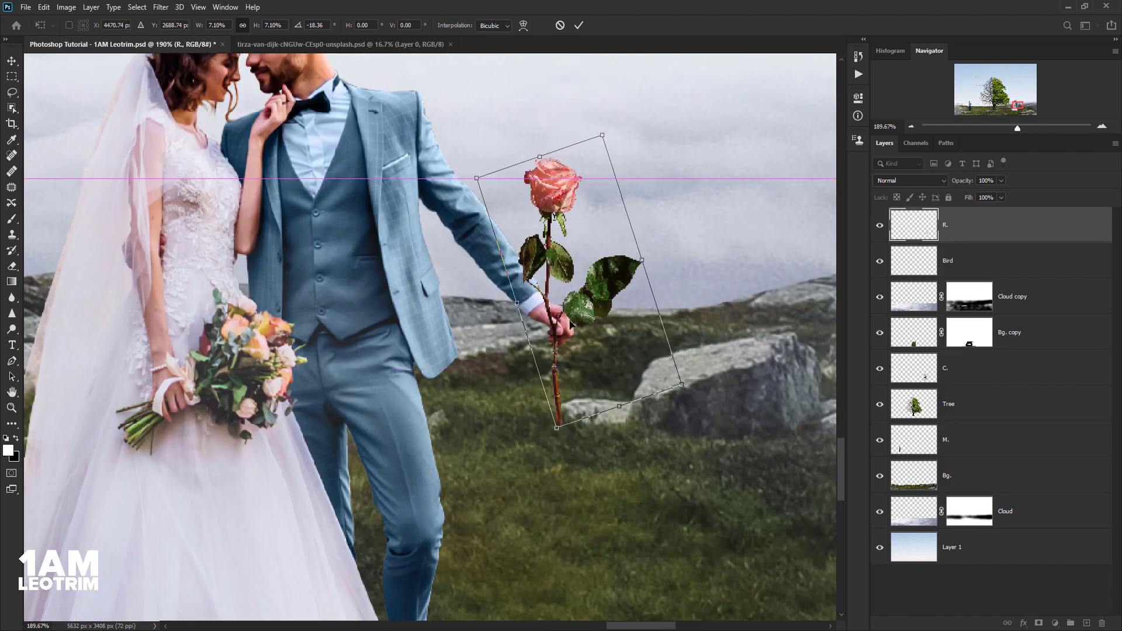
mouse_move(619, 406)
mouse_down()
mouse_move(574, 263)
mouse_move(579, 320)
mouse_up()
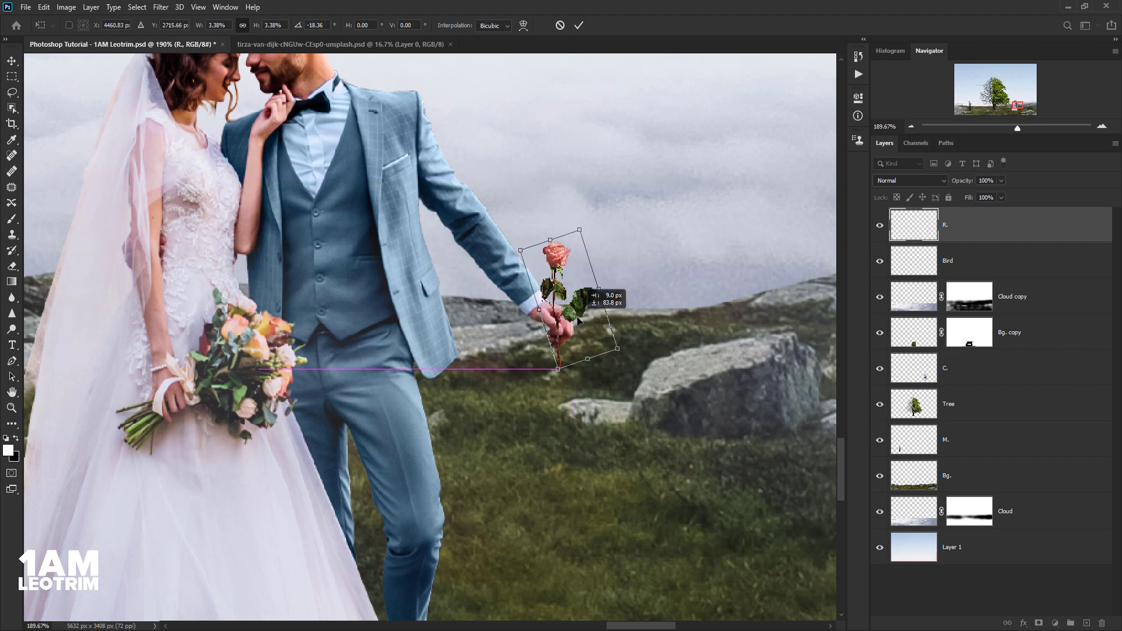
drag(586, 226, 523, 310)
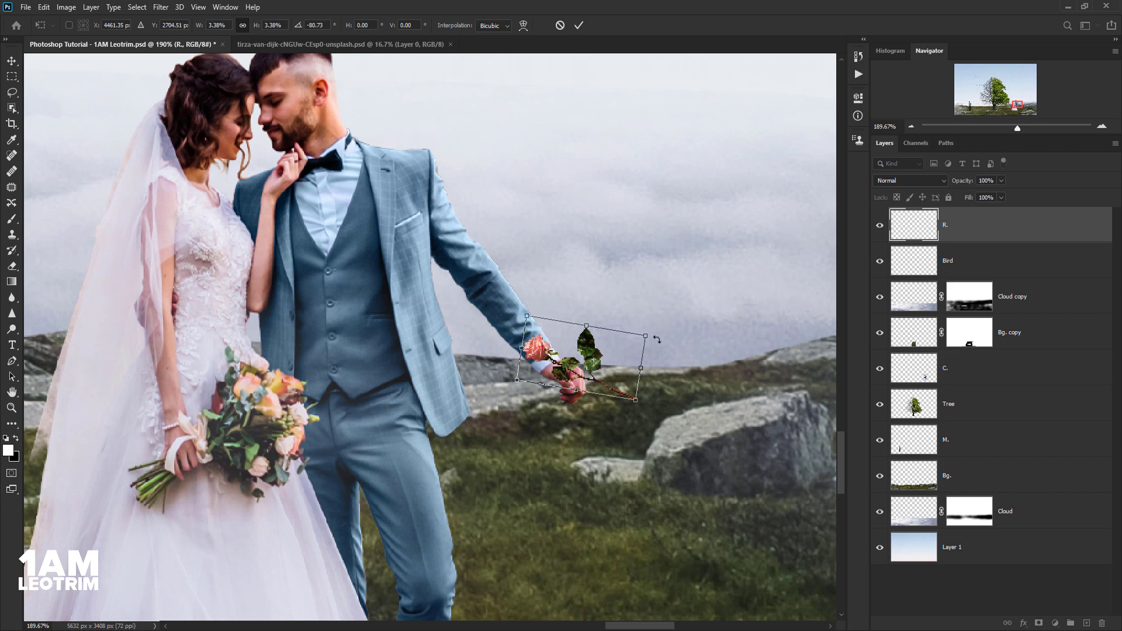
drag(657, 339, 608, 414)
drag(582, 377, 587, 387)
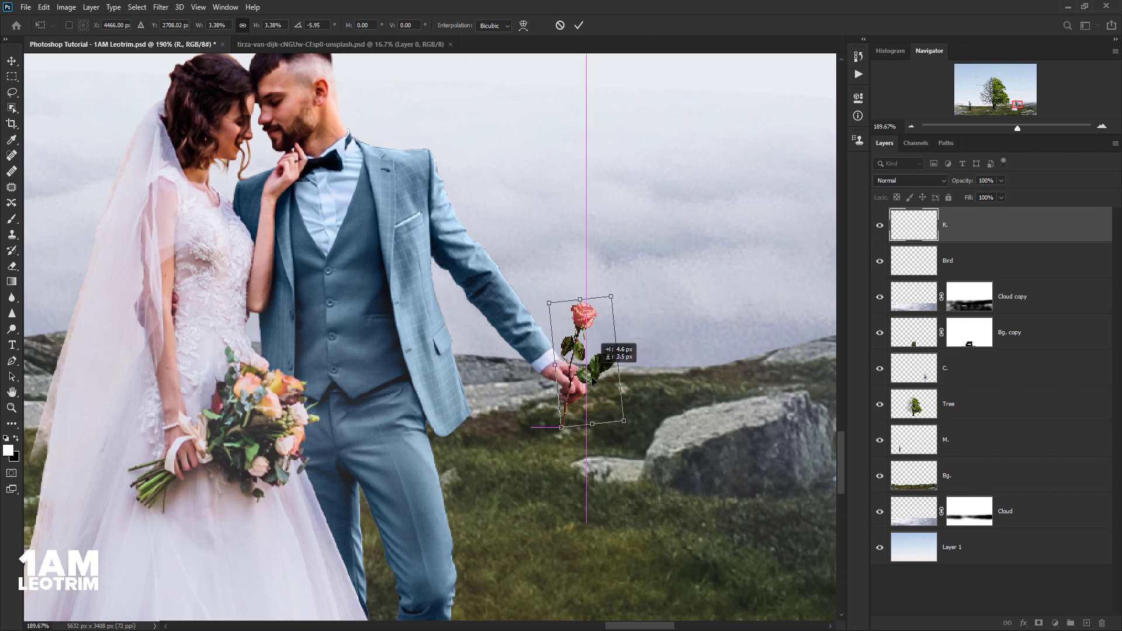
Fine-tune the rose's size and position, tilt it to about -16 degrees, and commit the transform
scroll(587, 387, up, 3)
scroll(593, 384, up, 1)
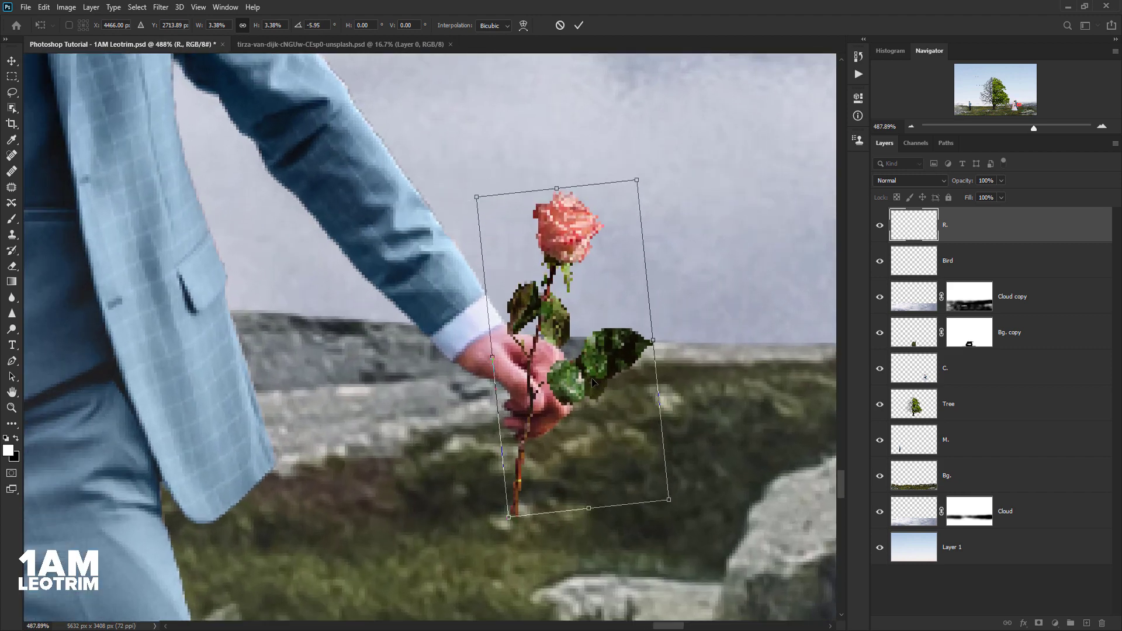
scroll(593, 382, up, 1)
scroll(593, 383, up, 1)
drag(545, 123, 546, 159)
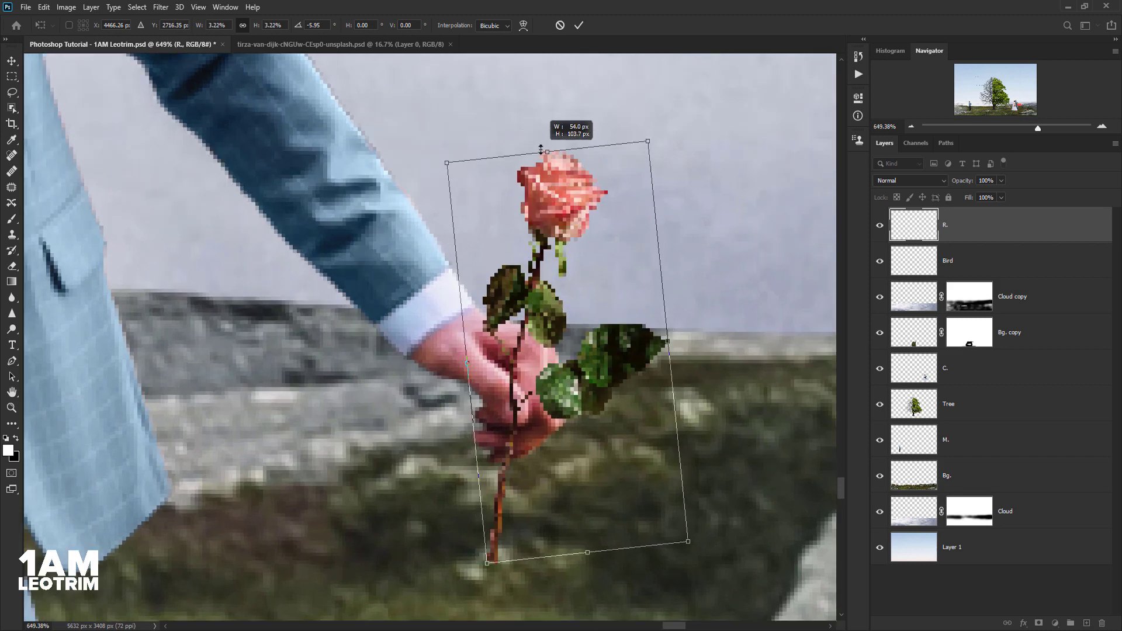
drag(543, 330, 530, 326)
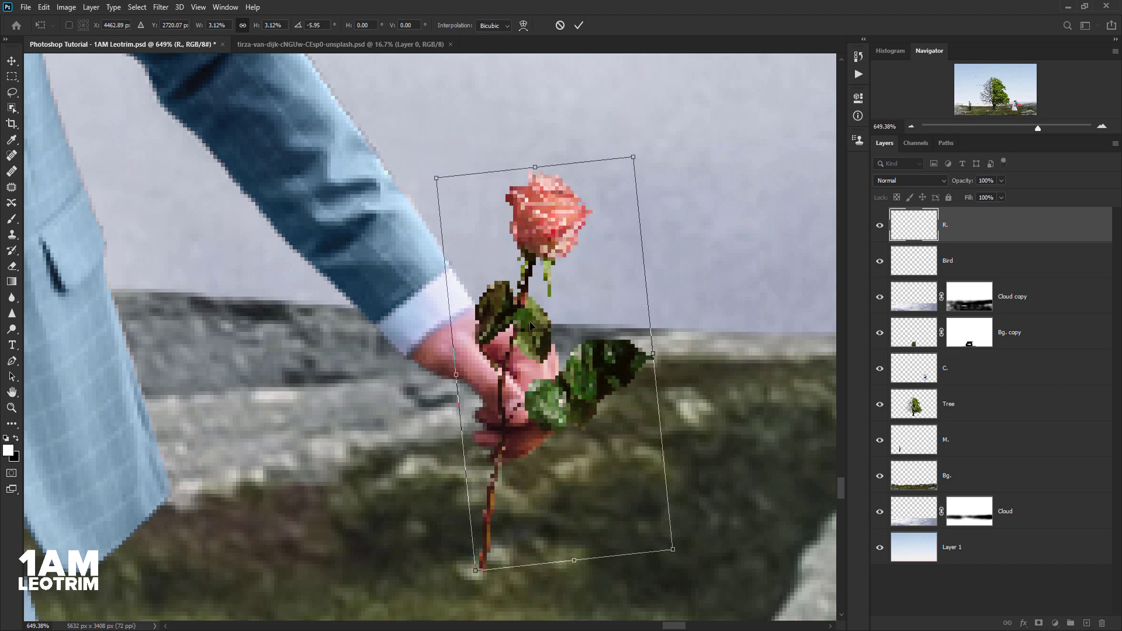
scroll(532, 409, up, 2)
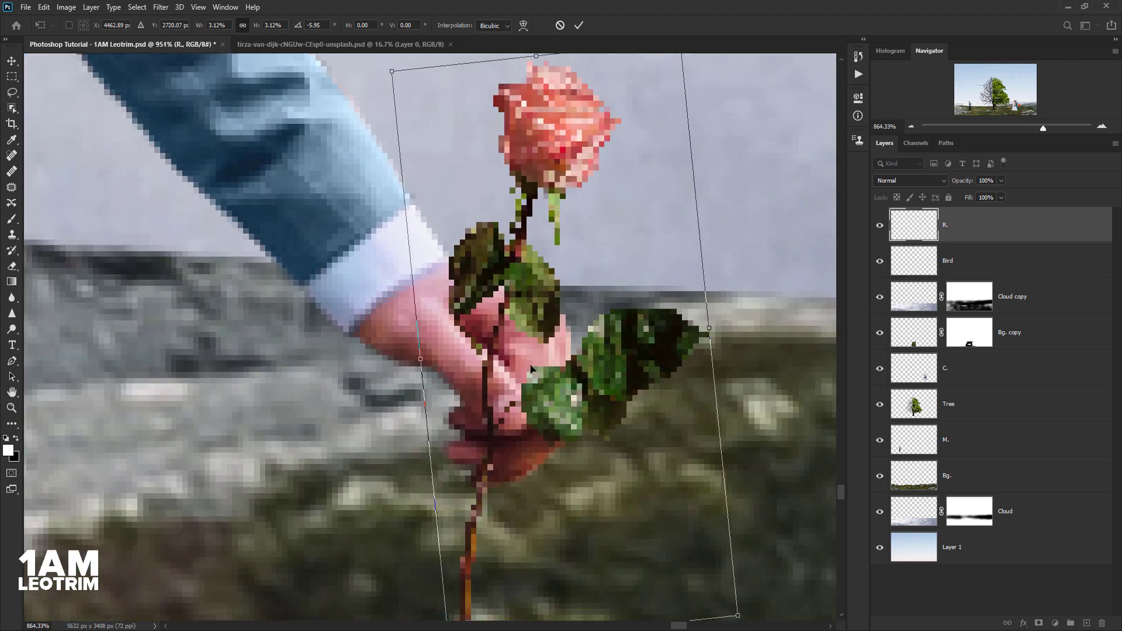
scroll(530, 367, down, 2)
drag(533, 125, 533, 127)
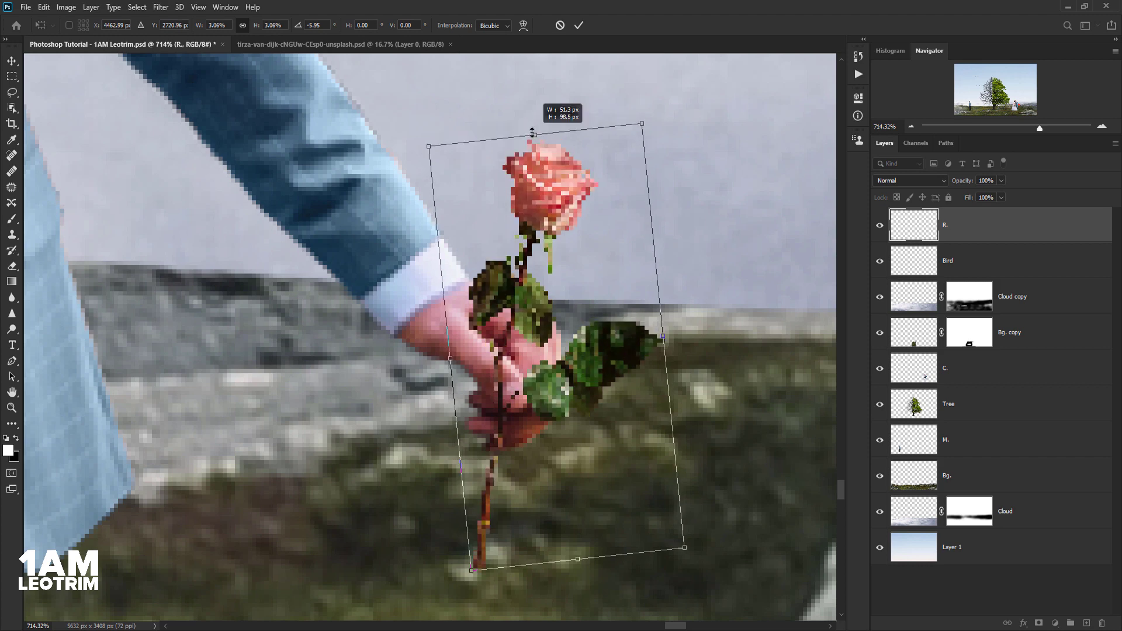
drag(646, 105, 599, 95)
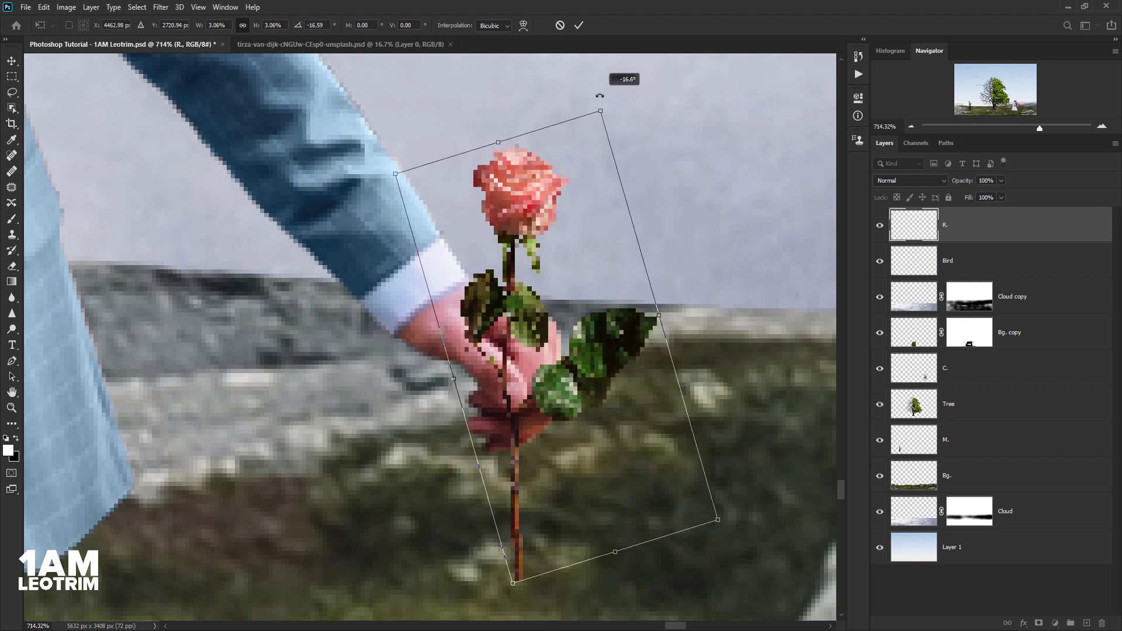
scroll(559, 400, up, 1)
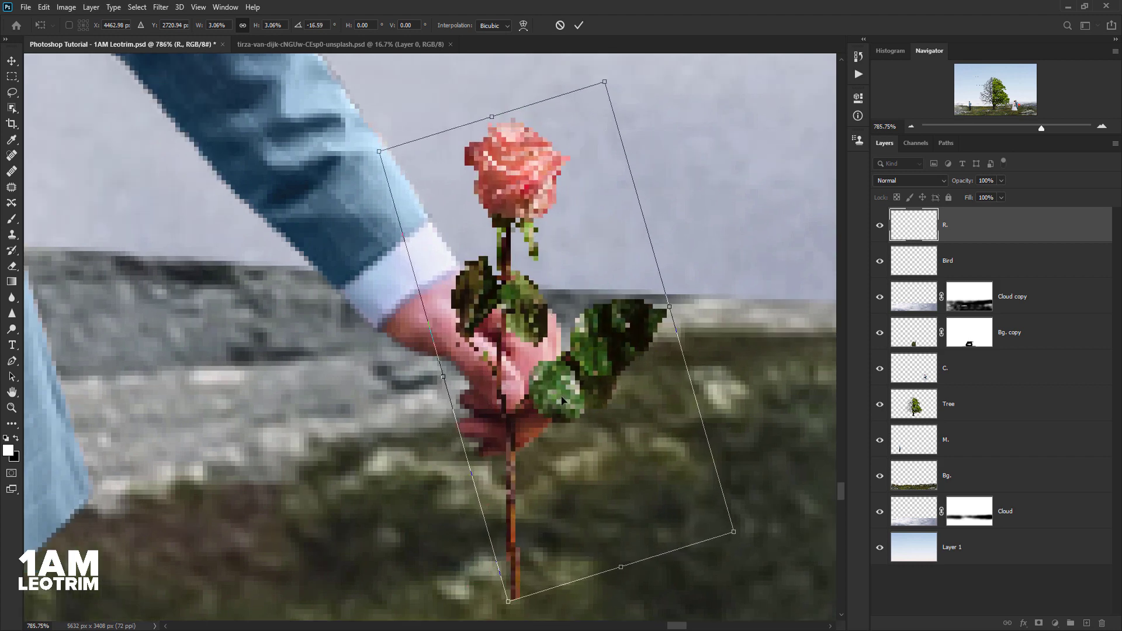
key(Return)
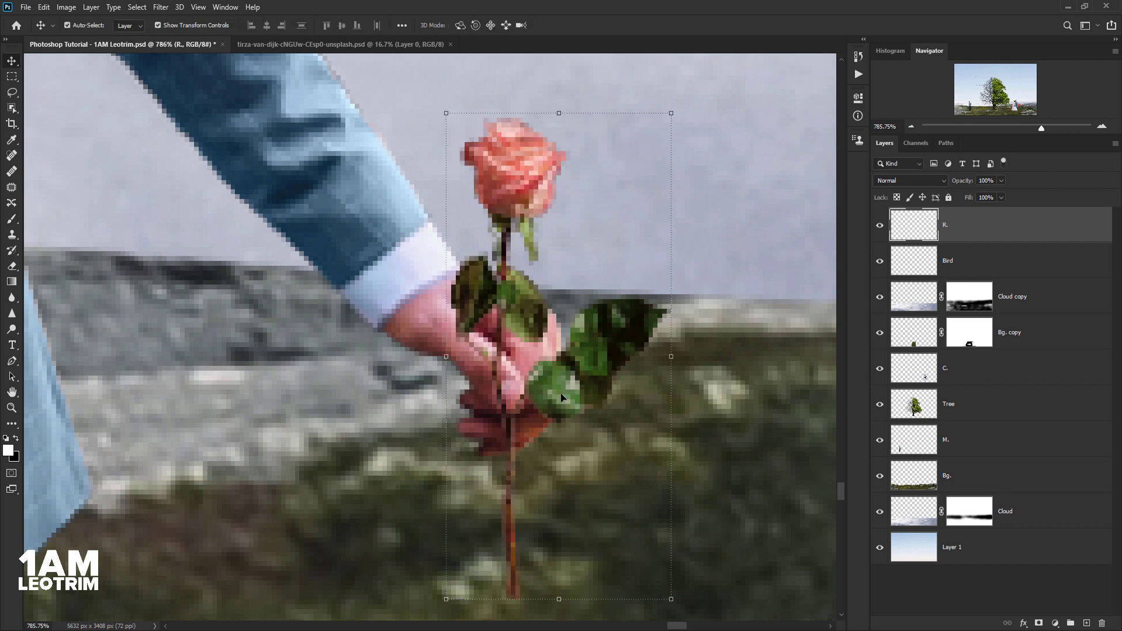
Add a layer mask to the rose layer R. and get the brush ready for painting on it
click(1016, 615)
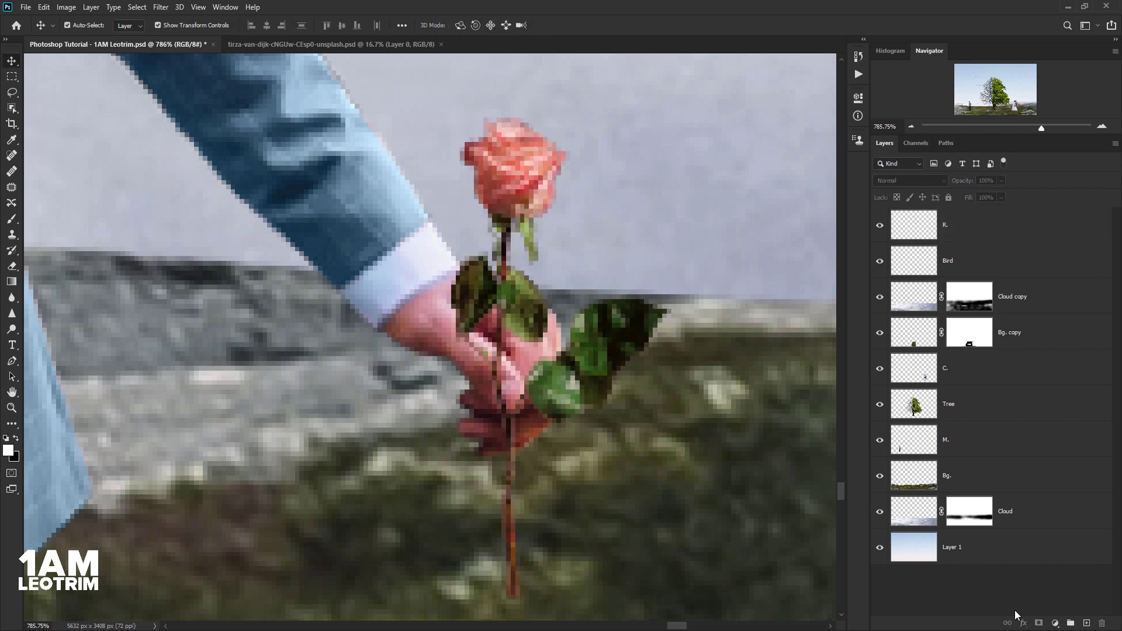
click(893, 226)
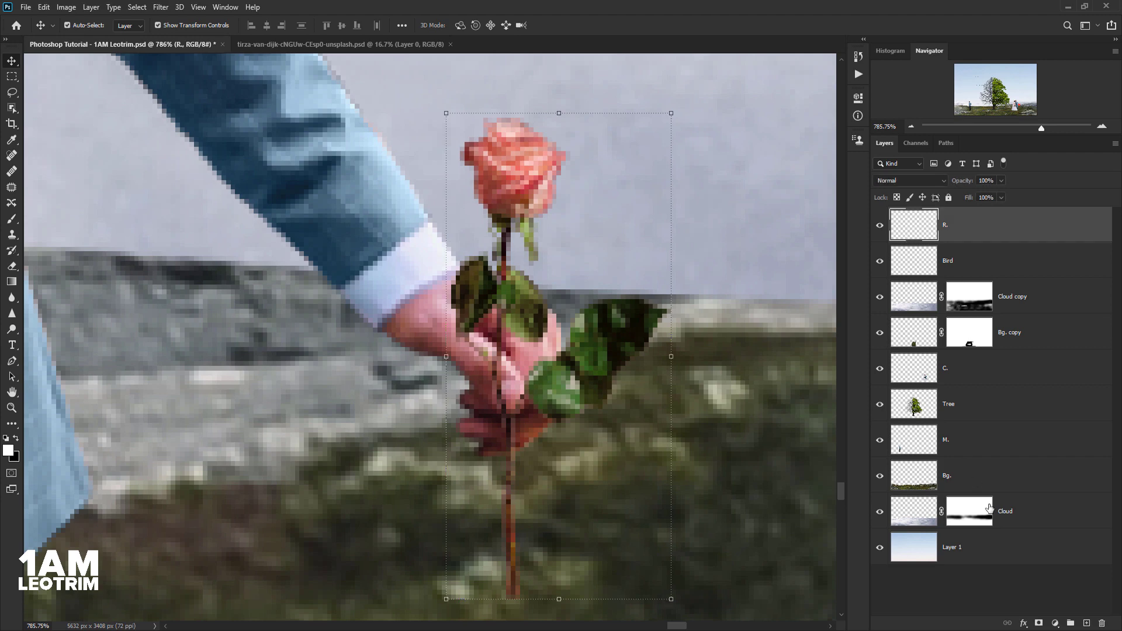
click(1038, 622)
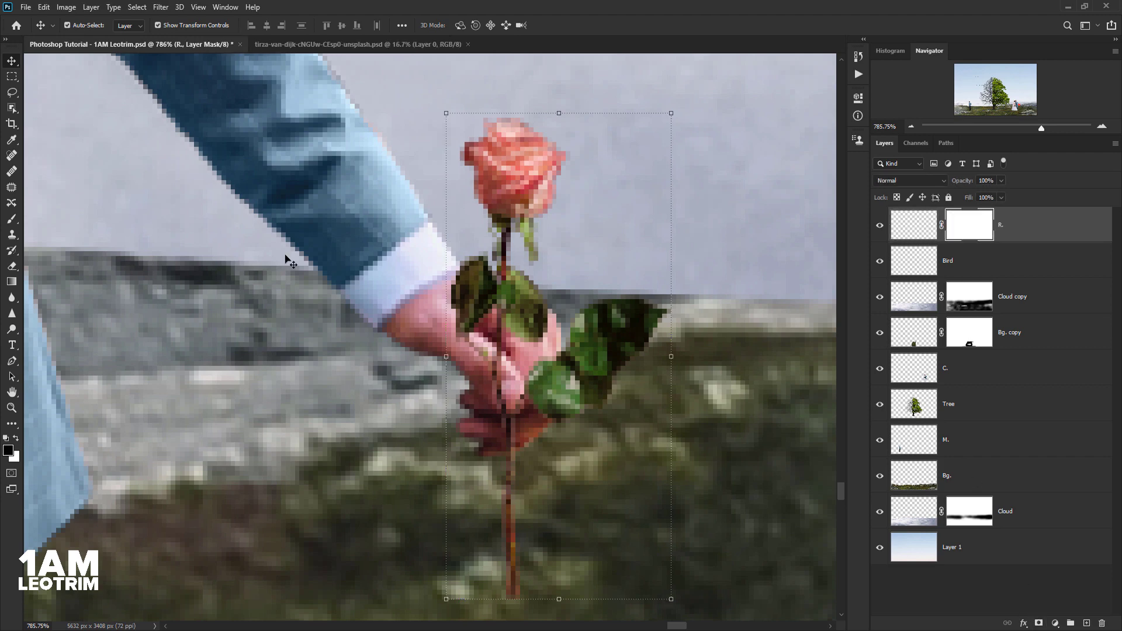
click(11, 217)
alt+scroll(388, 220, down, 2)
click(76, 25)
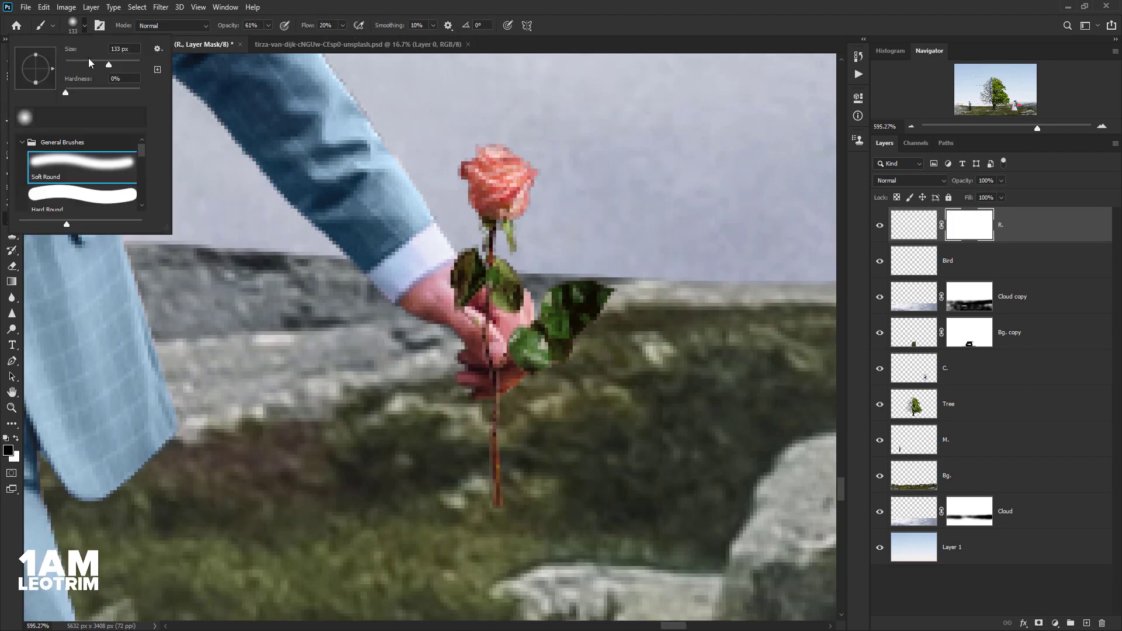
key(Return)
alt+scroll(494, 359, up, 2)
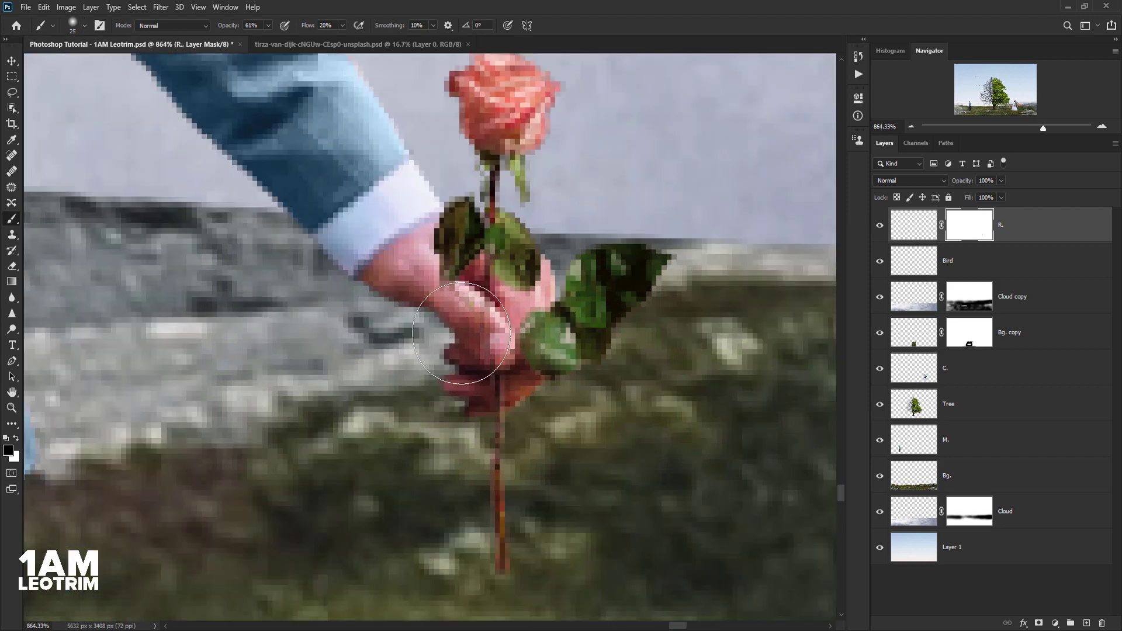
Mask out the stray leaf beside the groom's hand with a Hard Round brush
mouse_move(608, 275)
mouse_down()
mouse_move(645, 306)
mouse_move(638, 281)
mouse_move(633, 302)
mouse_up()
key(ctrl+z)
click(70, 28)
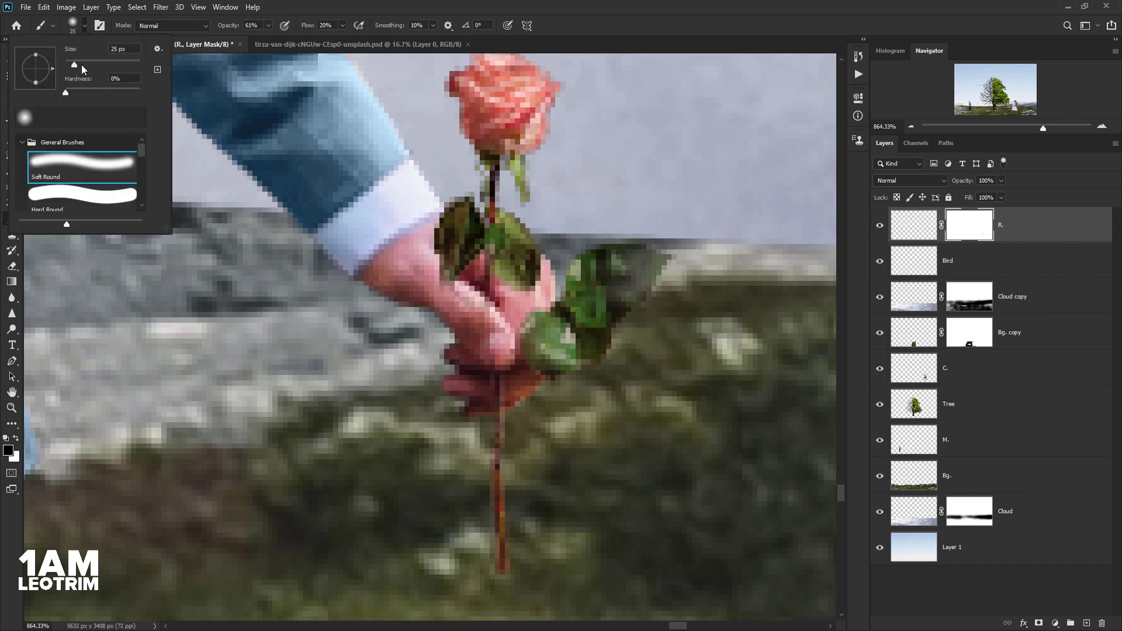
double_click(64, 193)
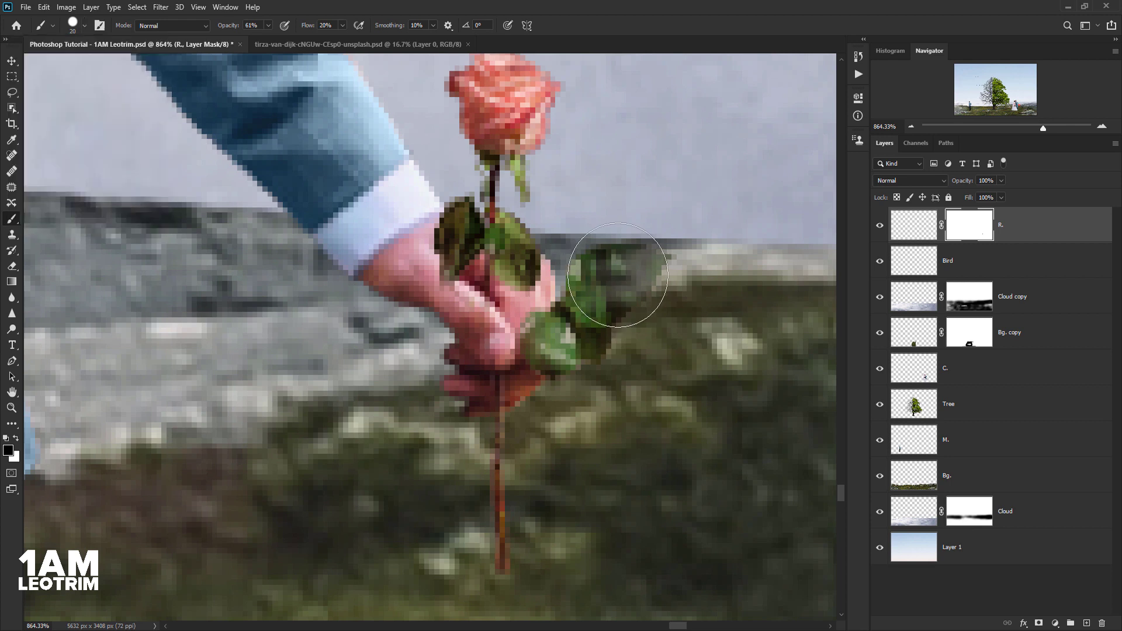
drag(626, 275, 579, 338)
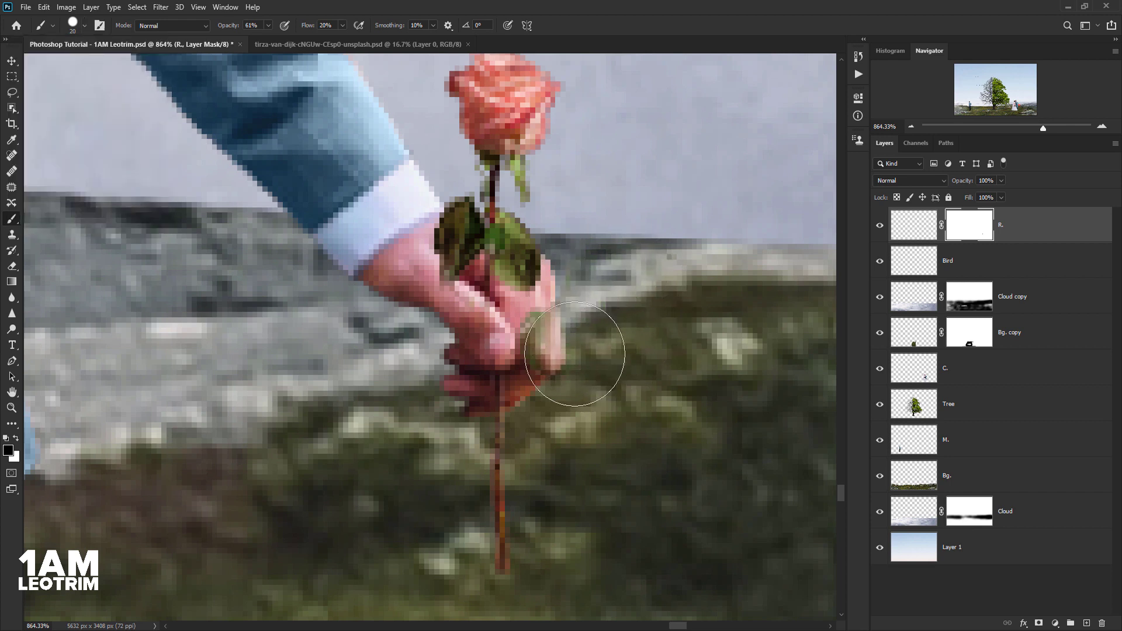
drag(570, 351, 571, 345)
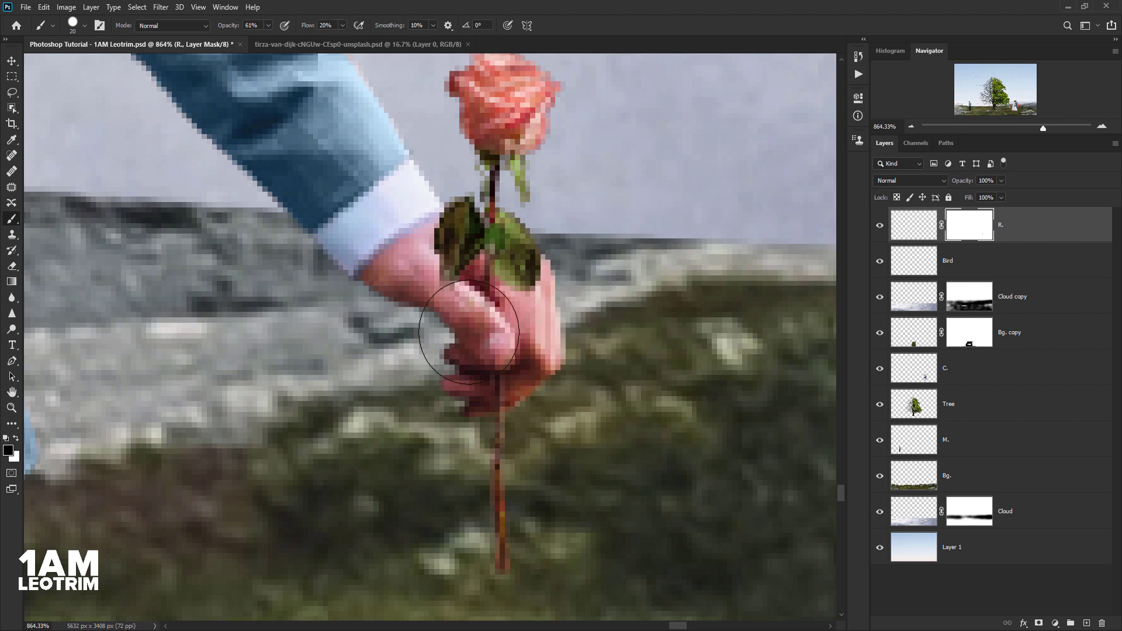
Rotate the rose about 8 degrees clockwise and commit it
click(14, 62)
scroll(505, 362, down, 3)
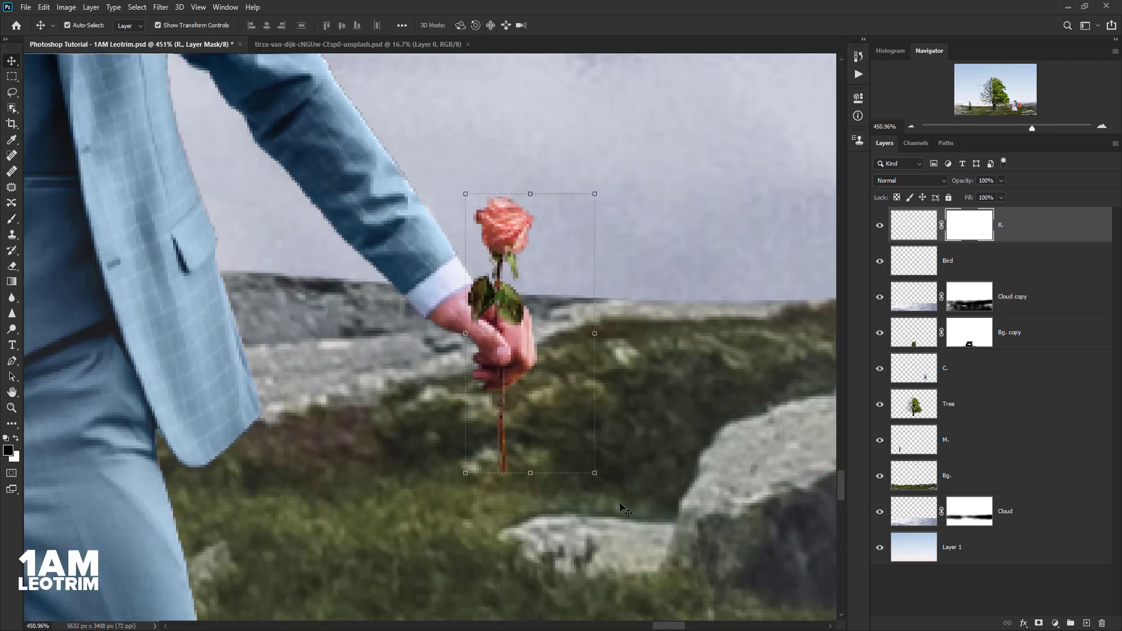
drag(596, 496, 577, 486)
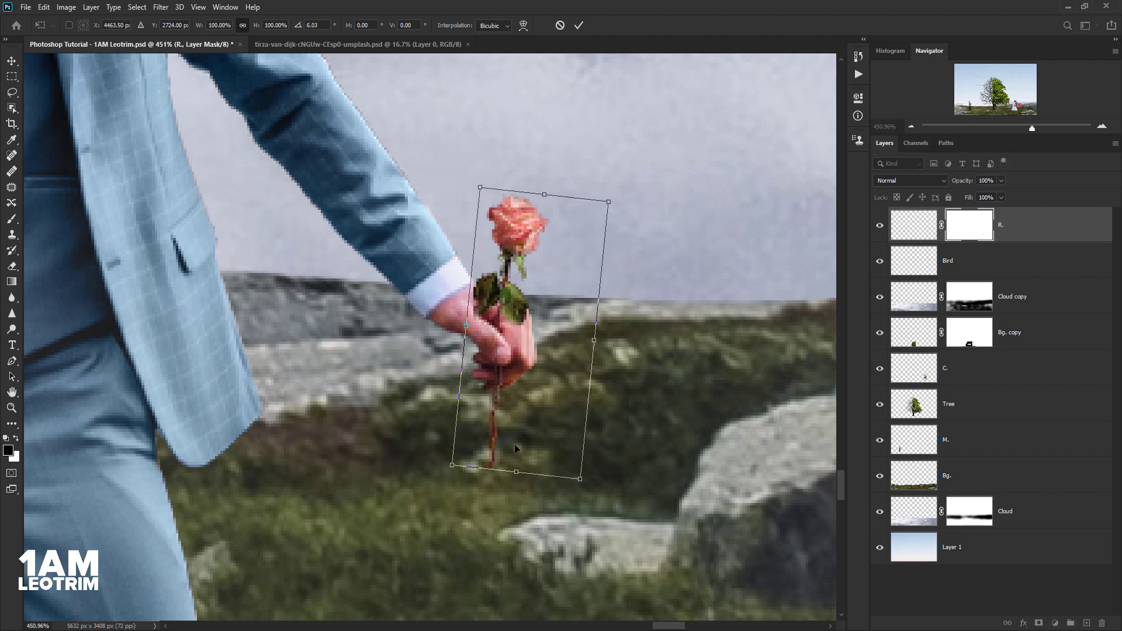
key(Return)
scroll(516, 448, up, 1)
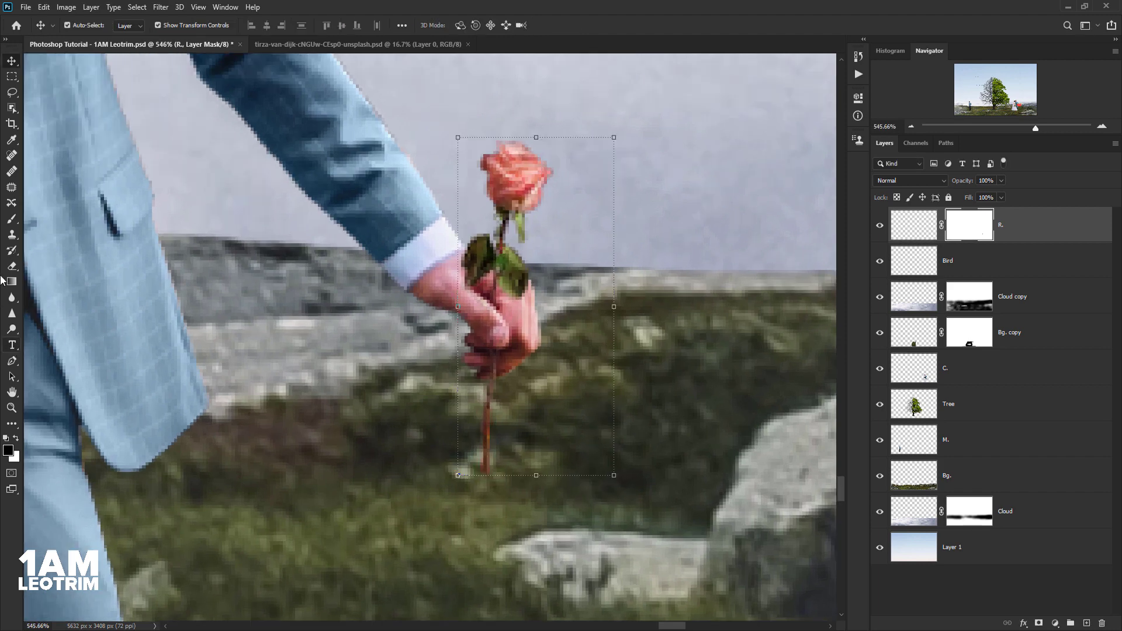
Mask the stem over the groom's fist so his fingers appear to grip it
click(18, 221)
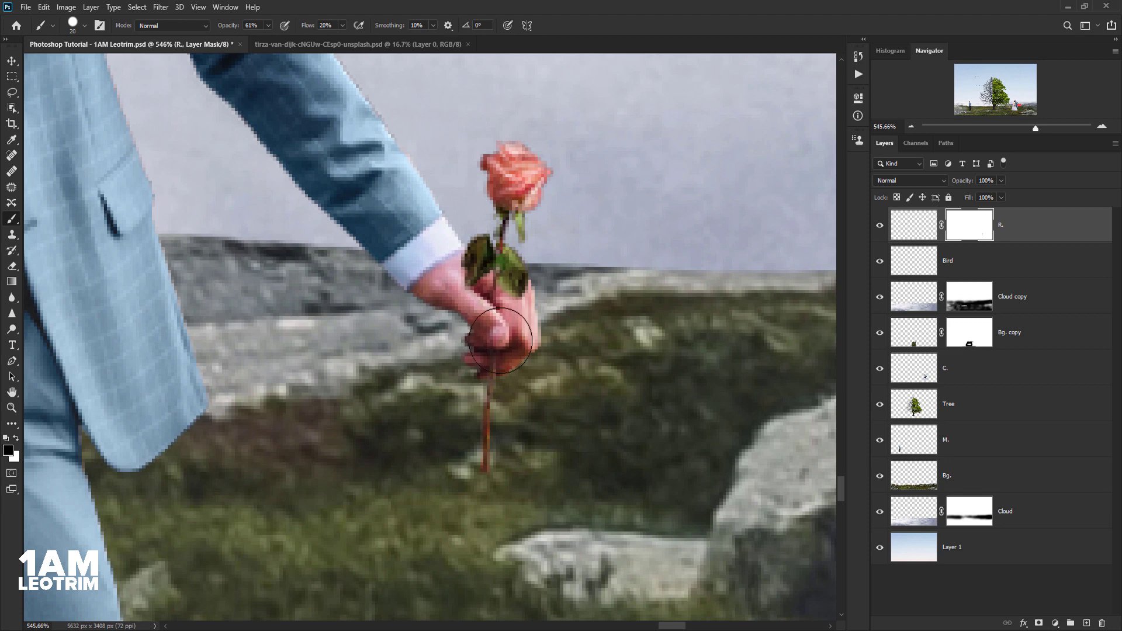
drag(499, 340, 486, 314)
scroll(488, 322, down, 5)
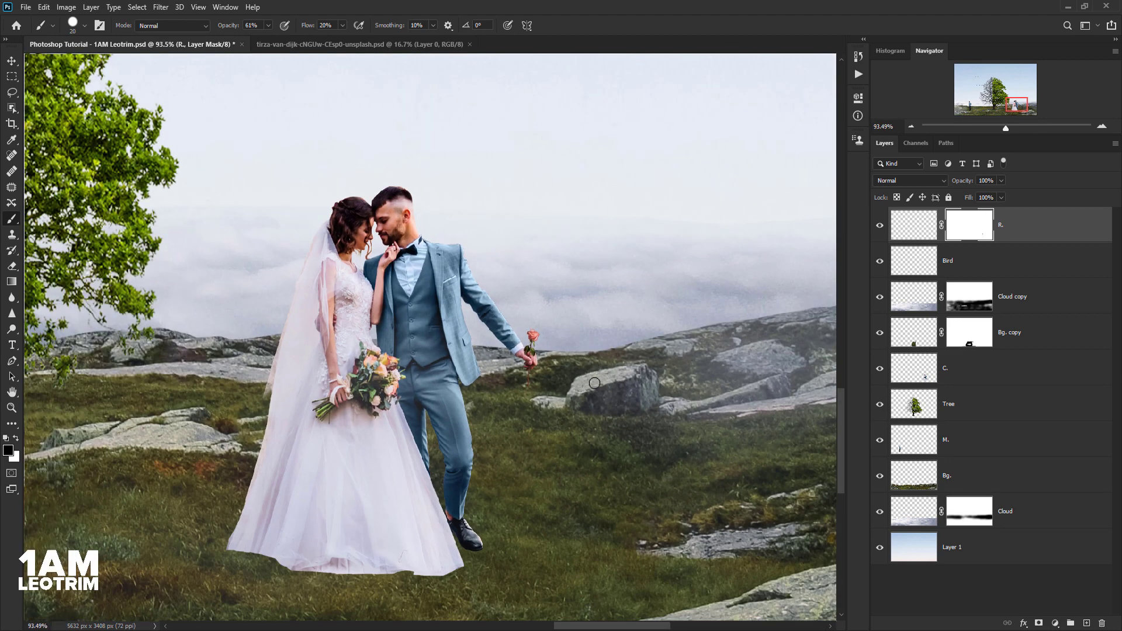
scroll(594, 383, down, 5)
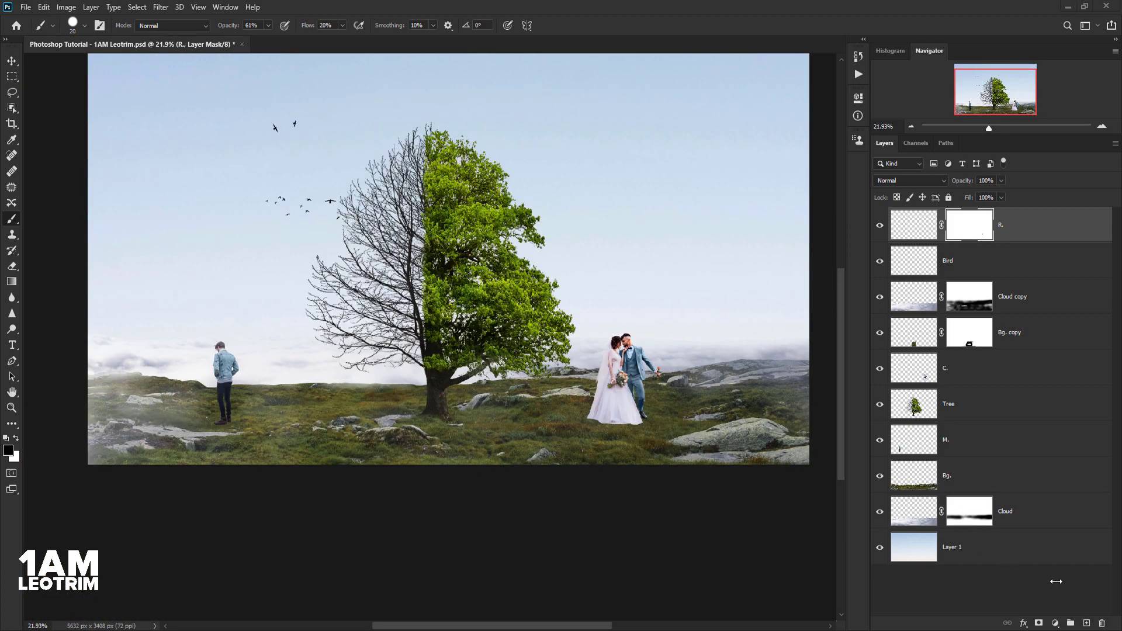
Create a new Shadows layer, swap to black, and place it just above Bg
click(1086, 624)
key(x)
text(Shadows)
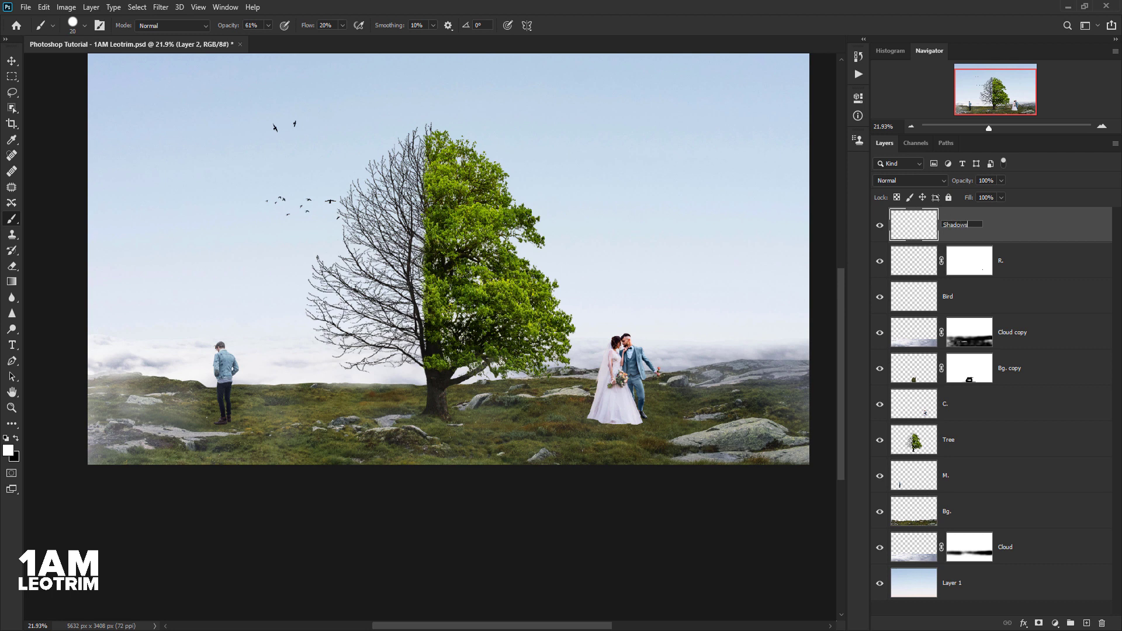
drag(909, 222, 933, 491)
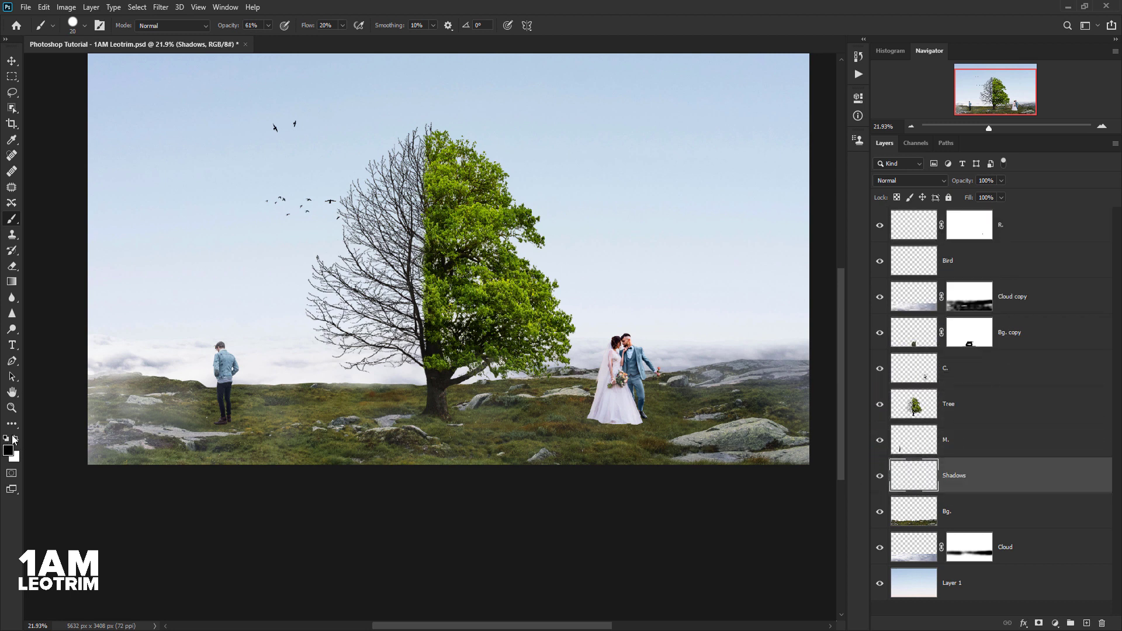
Set the brush opacity to 20%
click(252, 22)
text(20)
click(85, 25)
Choose a soft round brush at 20% strength and zoom in on the figures' feet
click(52, 152)
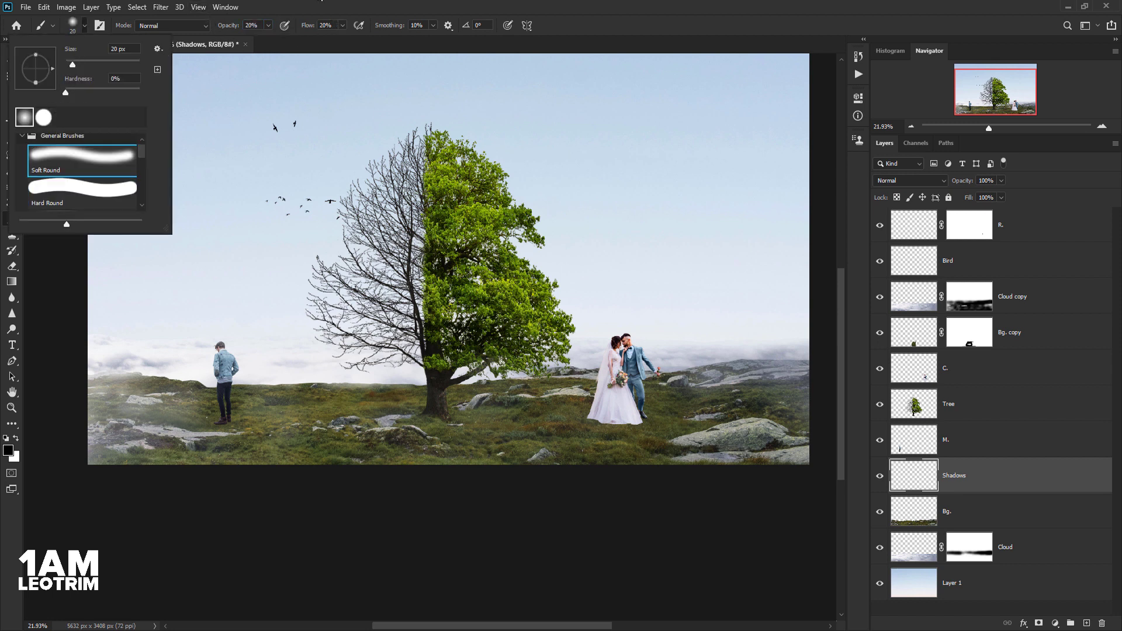
key(Return)
scroll(371, 360, up, 5)
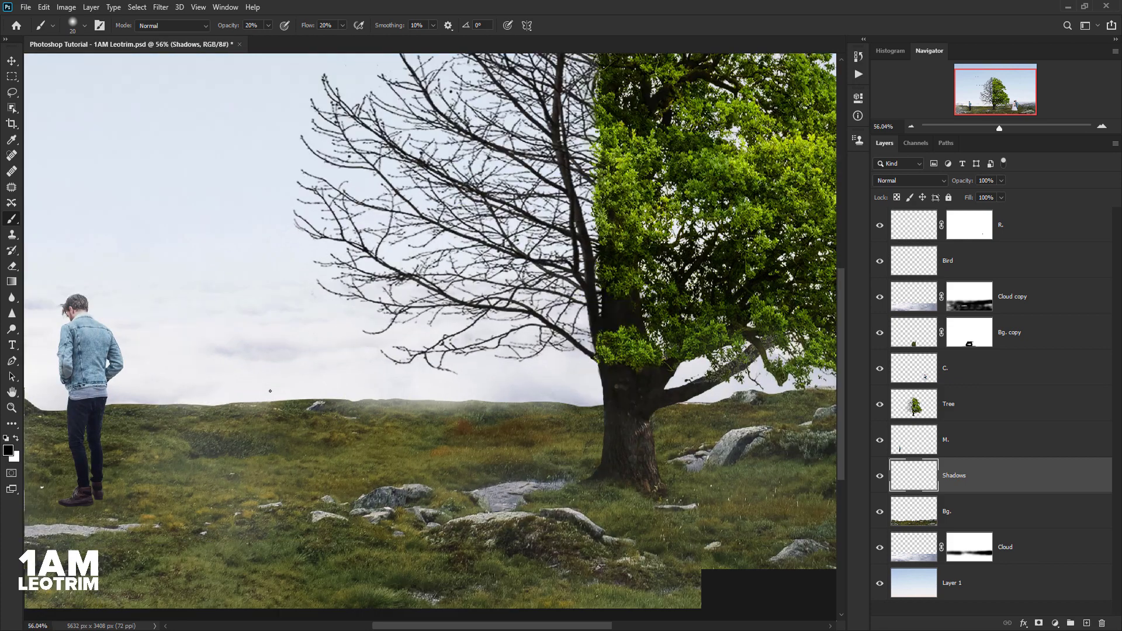
scroll(345, 334, up, 2)
scroll(240, 425, down, 3)
scroll(409, 292, up, 3)
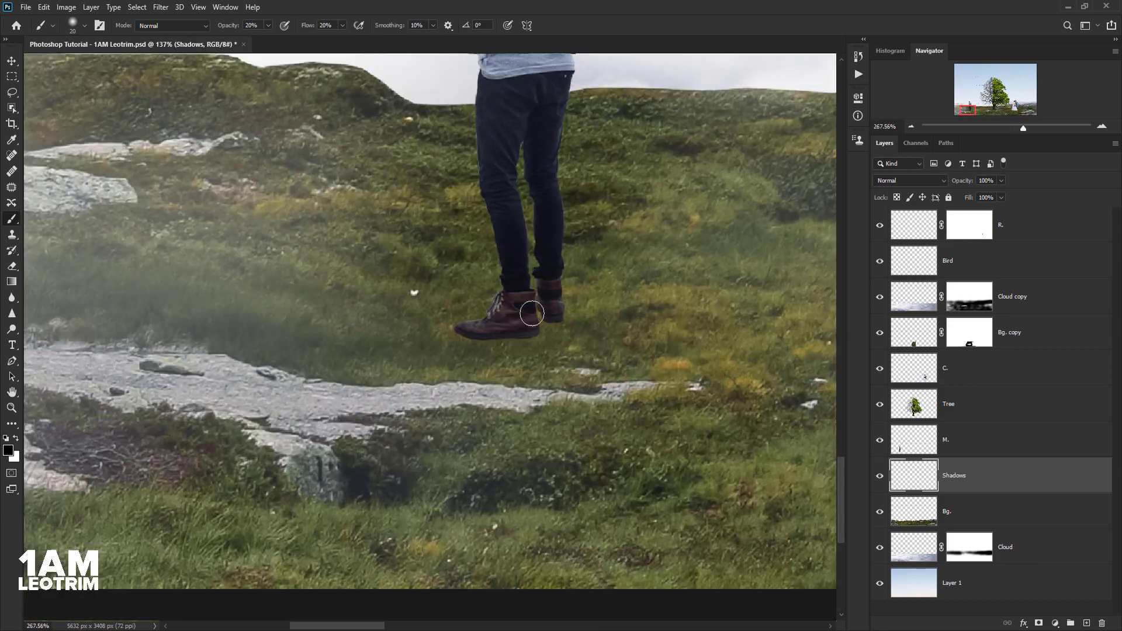
scroll(515, 362, up, 3)
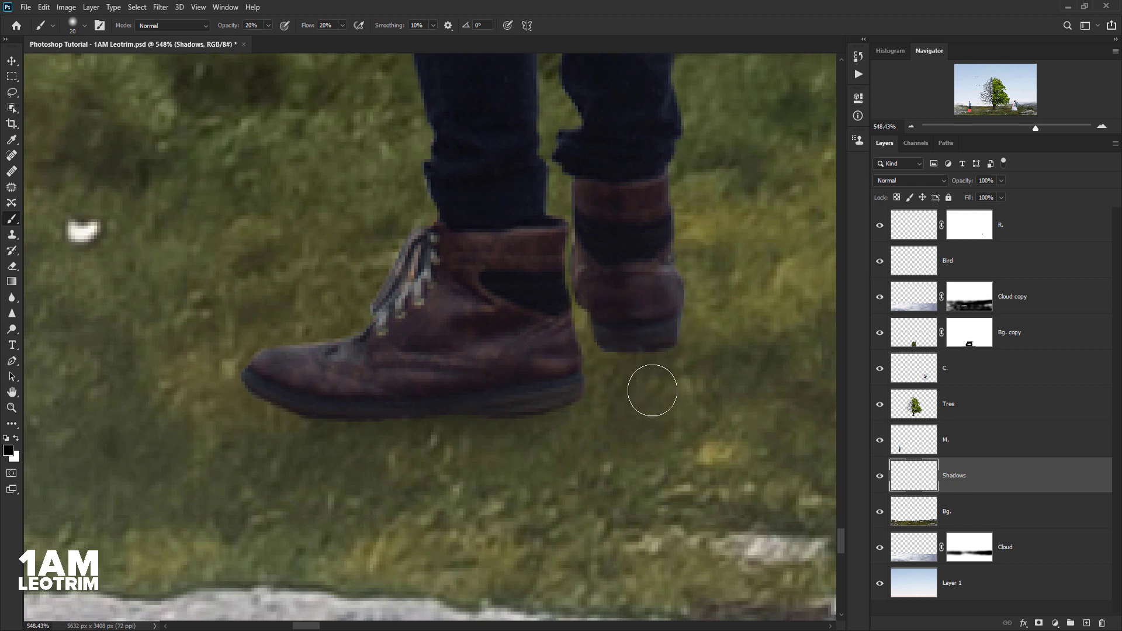
scroll(613, 362, down, 2)
scroll(273, 385, down, 8)
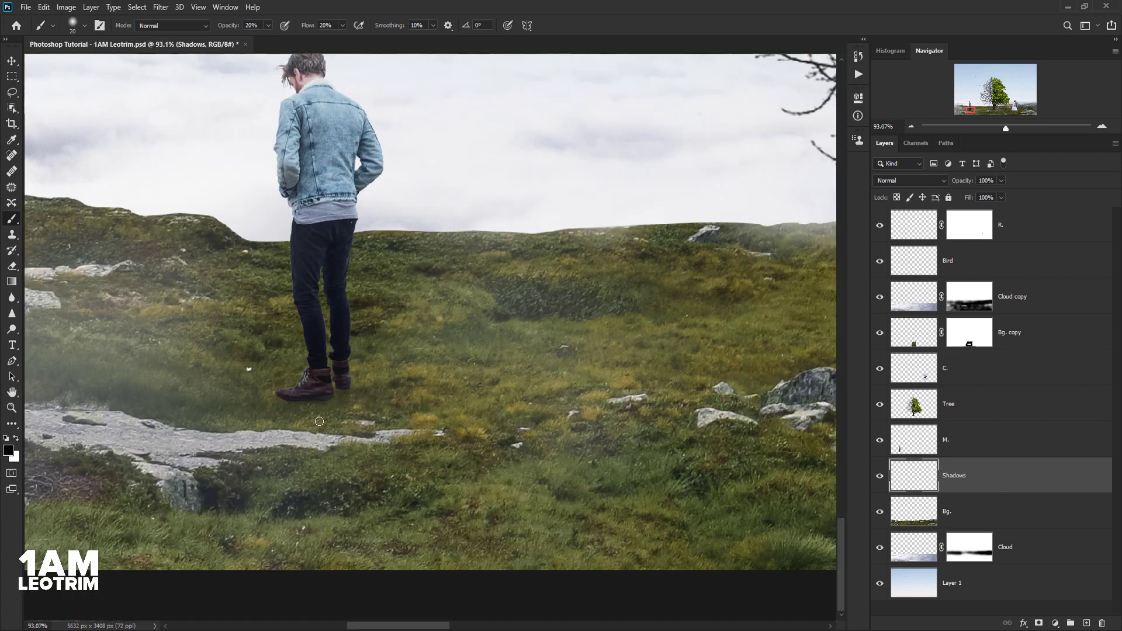
scroll(319, 421, up, 4)
scroll(362, 345, up, 3)
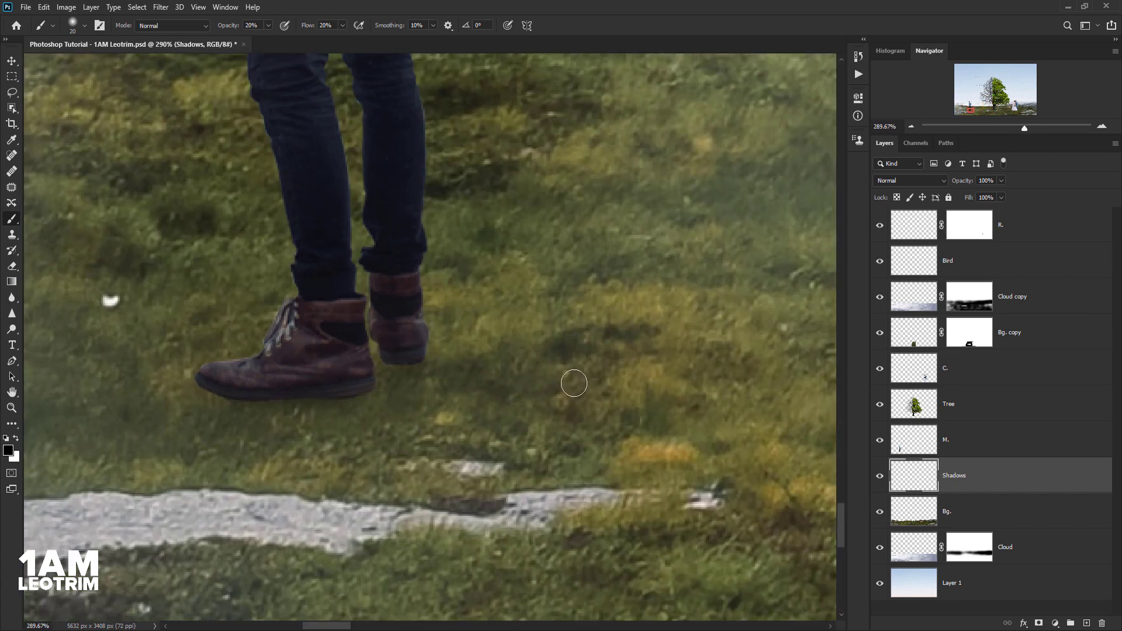
Paint faint black shadows under the man's boots and the bride's dress hem
drag(379, 349, 383, 358)
scroll(288, 401, down, 4)
scroll(329, 423, down, 3)
scroll(329, 424, down, 3)
scroll(353, 459, up, 3)
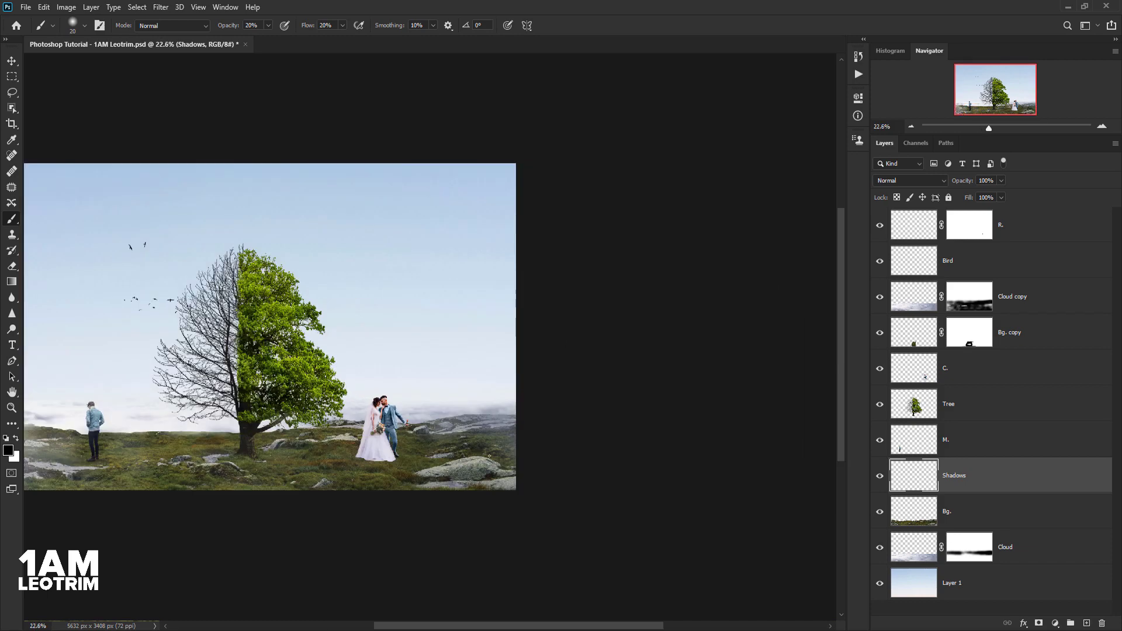
scroll(353, 459, up, 2)
scroll(353, 459, up, 2)
scroll(354, 458, up, 3)
scroll(496, 401, up, 2)
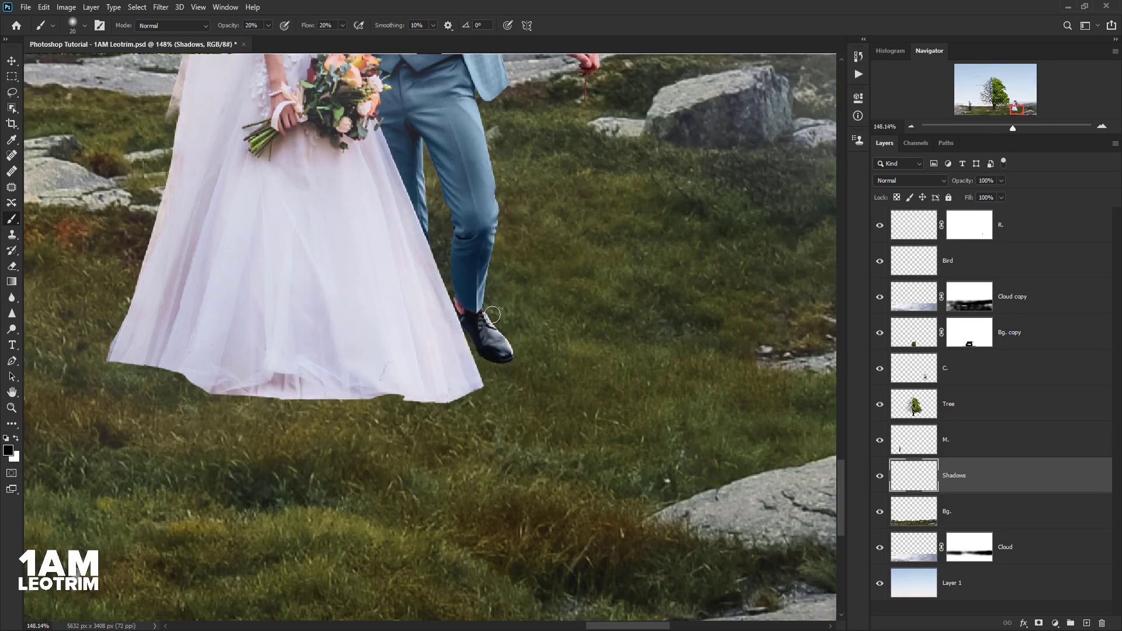
scroll(497, 401, up, 1)
scroll(496, 401, up, 2)
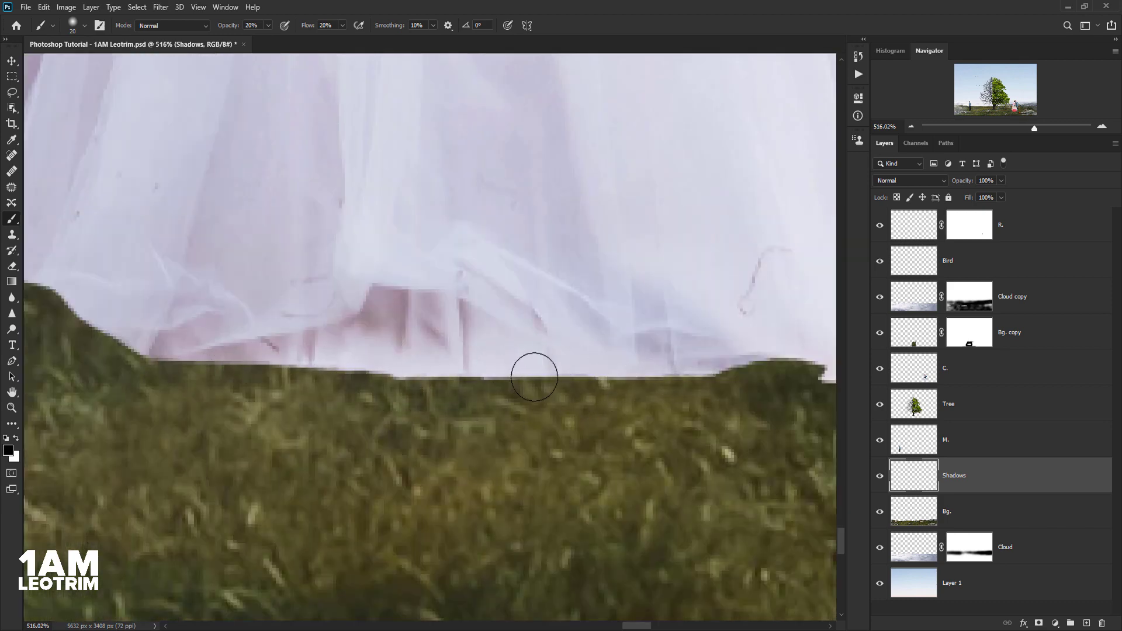
scroll(449, 430, down, 1)
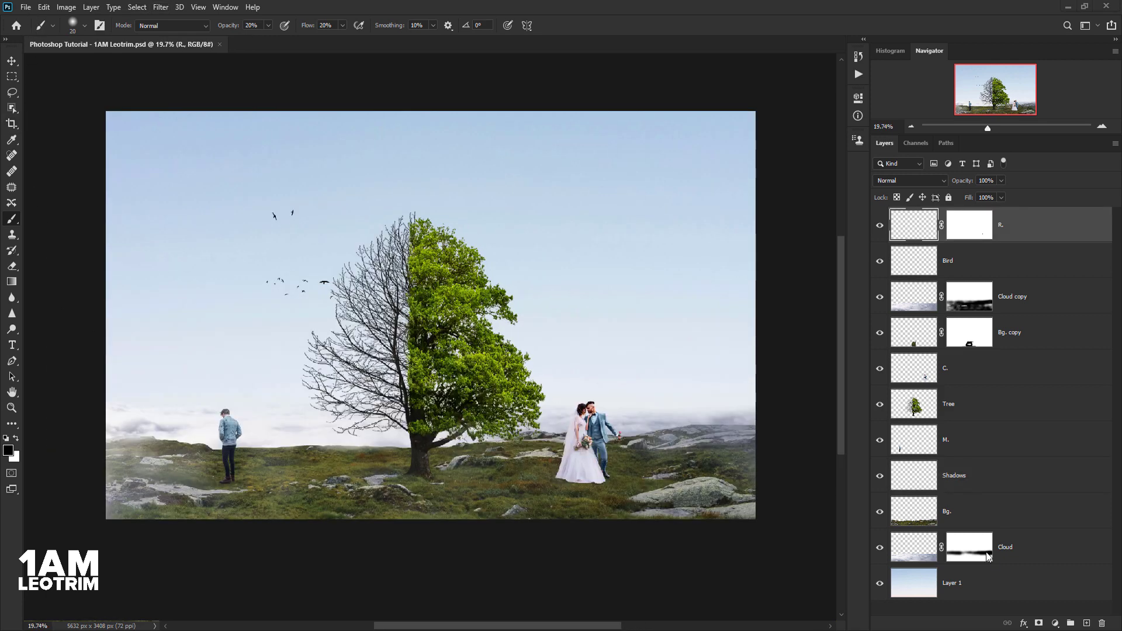
Add a Selective Color adjustment layer and adjust the Reds' cyan and magenta values
click(1055, 623)
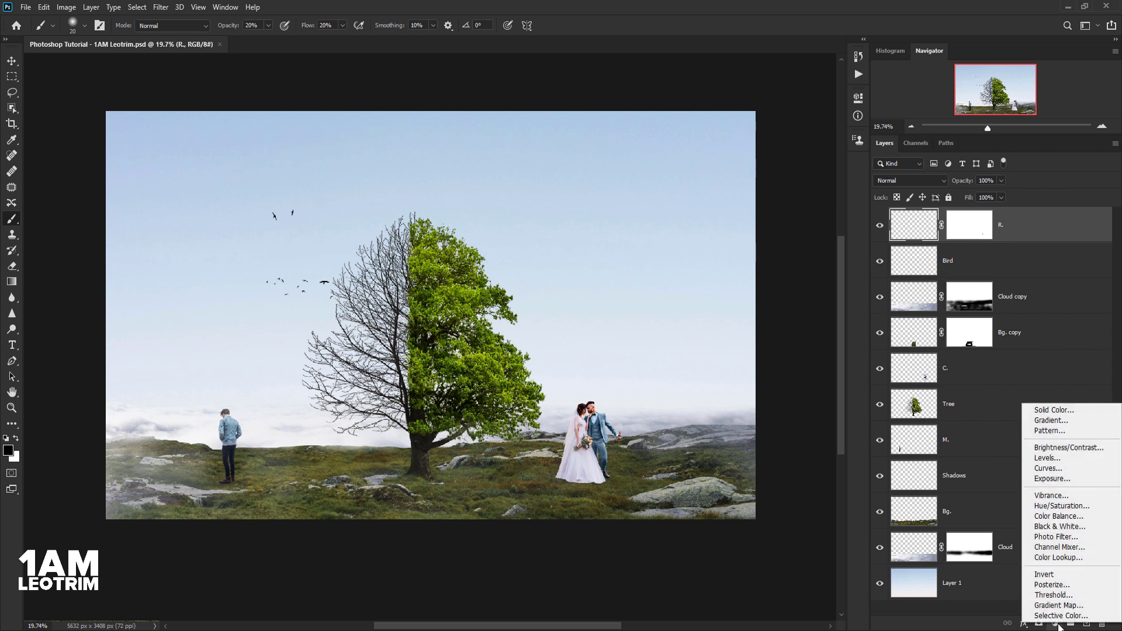
click(1046, 608)
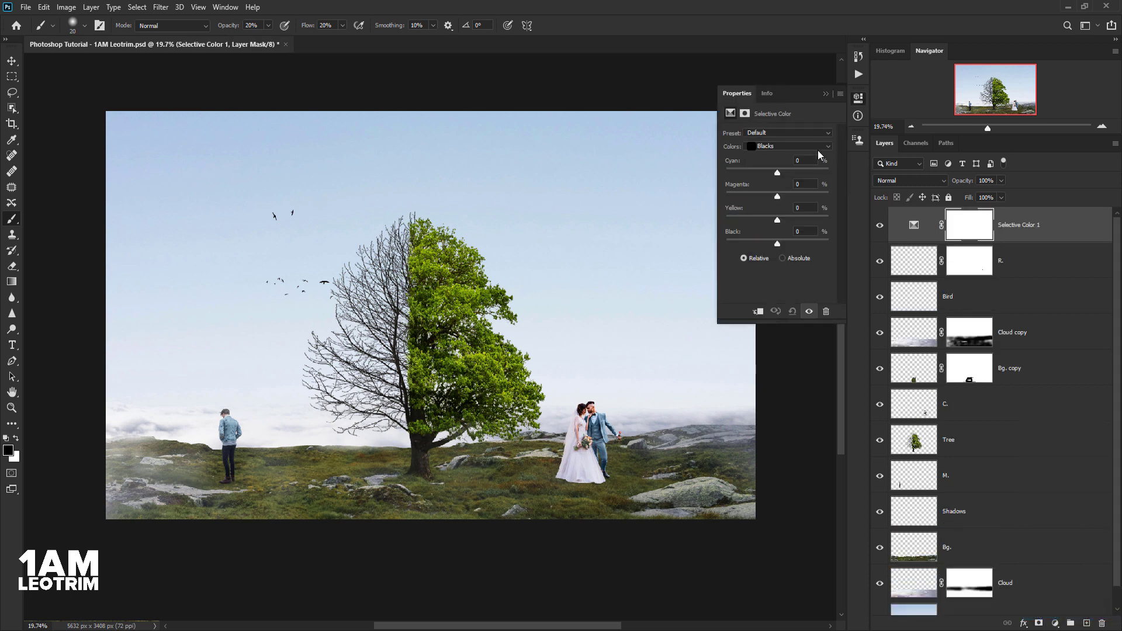
click(817, 148)
click(782, 157)
click(809, 163)
text(6)
click(799, 184)
text(+2)
key(Tab)
Adjust the Yellows with magenta 17 and yellow +3
click(765, 147)
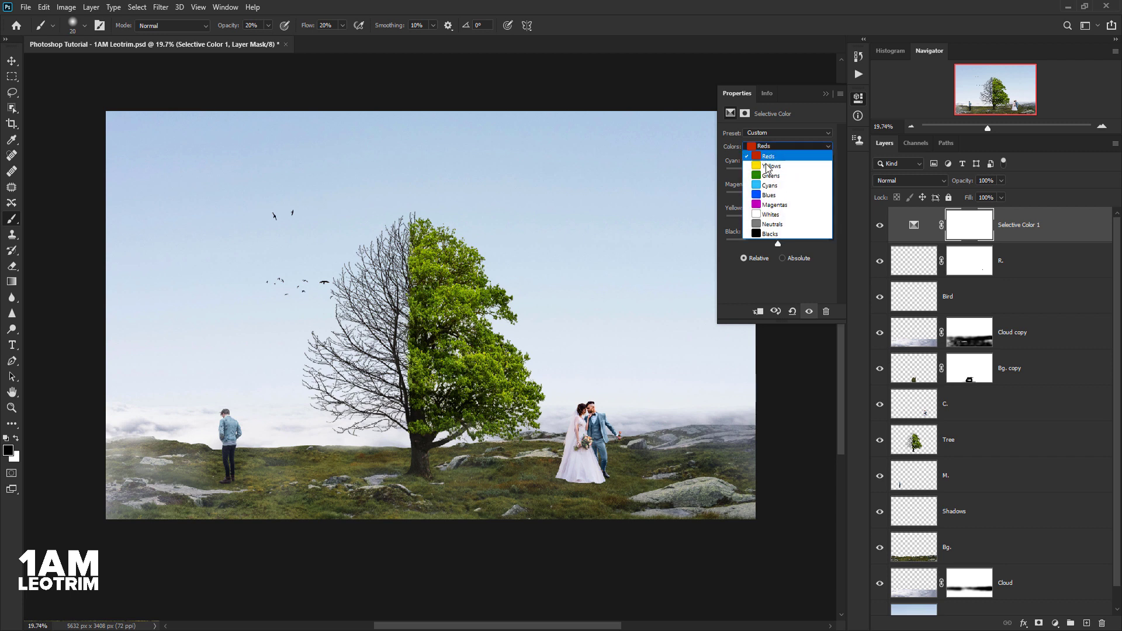
click(767, 166)
text(+2)
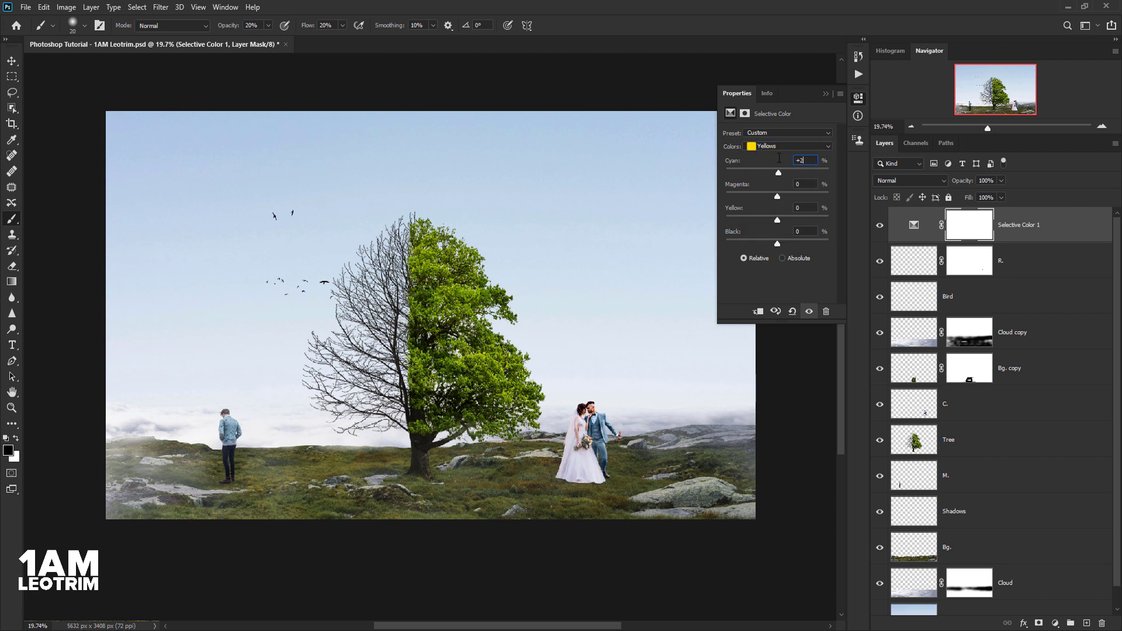
key(Tab)
text(17)
key(Tab)
text(+3)
key(Tab)
Set the Greens to Cyan -50, Magenta +32, Yellow -100, Black -5
click(768, 147)
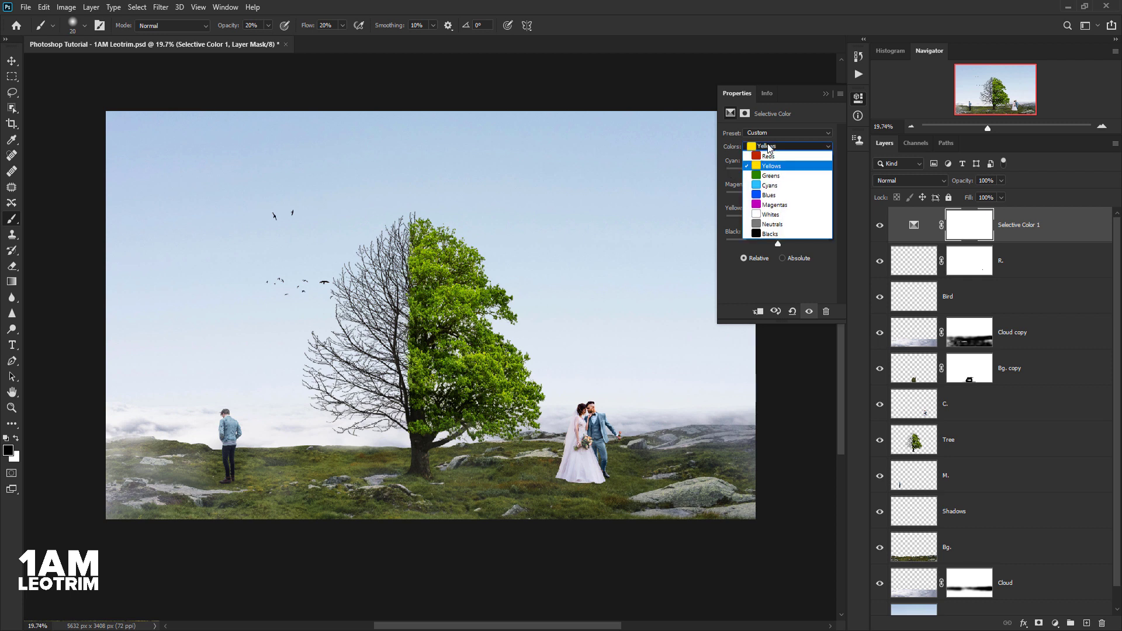
click(769, 176)
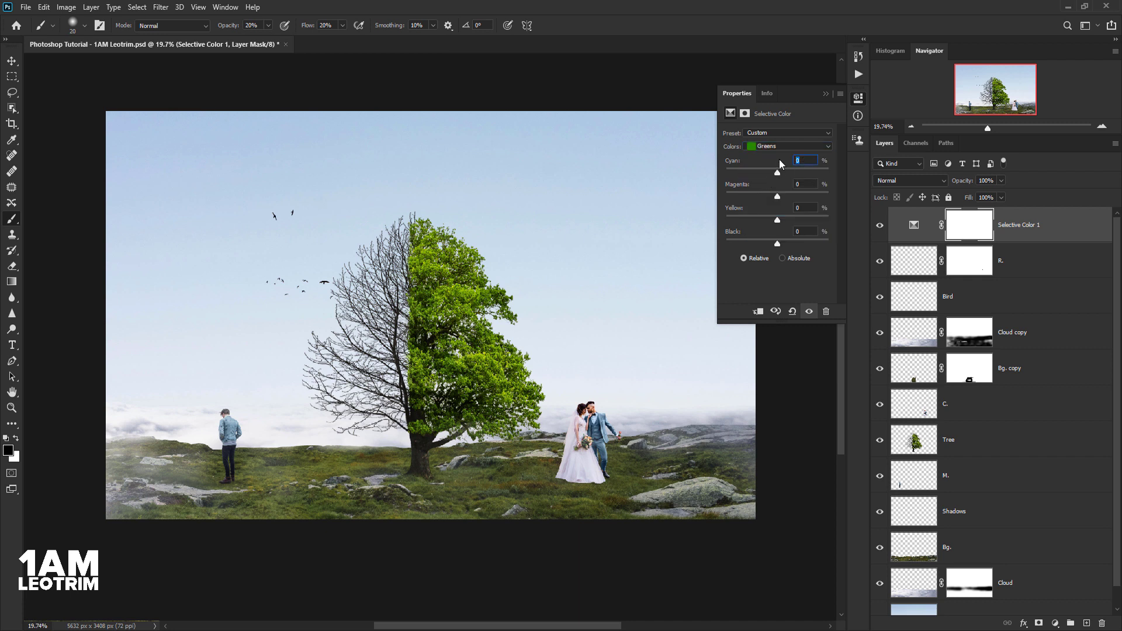
text(50)
click(800, 186)
drag(803, 183, 788, 180)
click(806, 209)
key(Home)
text(00)
key(Tab)
text(5)
key(Return)
click(764, 146)
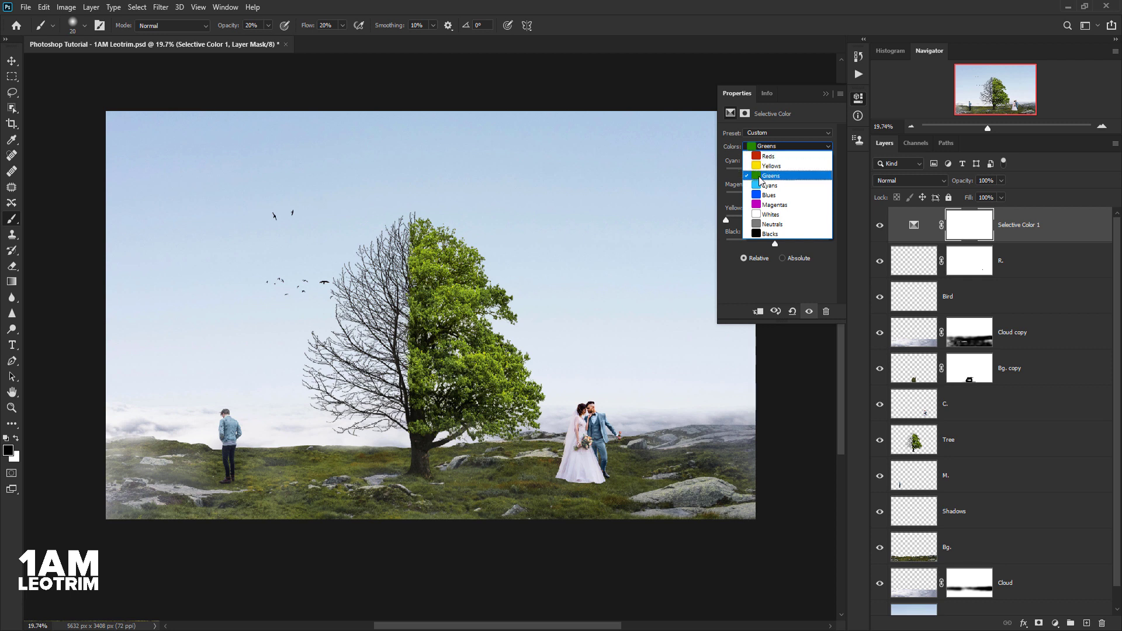
click(759, 177)
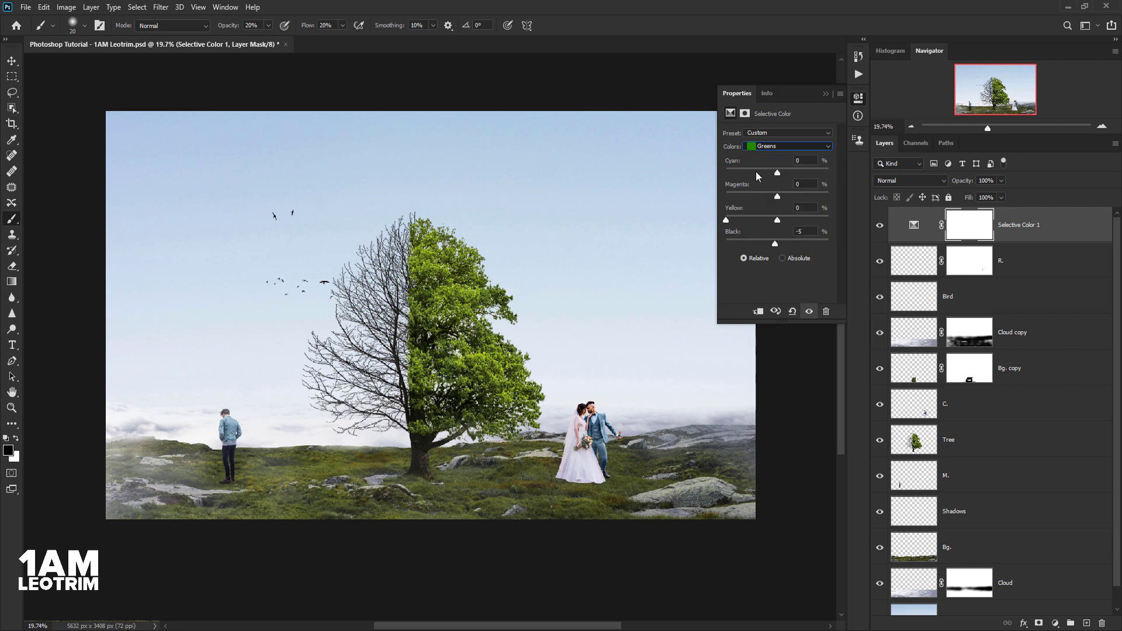
Set the Cyans to Cyan -15, Yellow -16 and Black +16
click(810, 160)
text(15)
key(Tab)
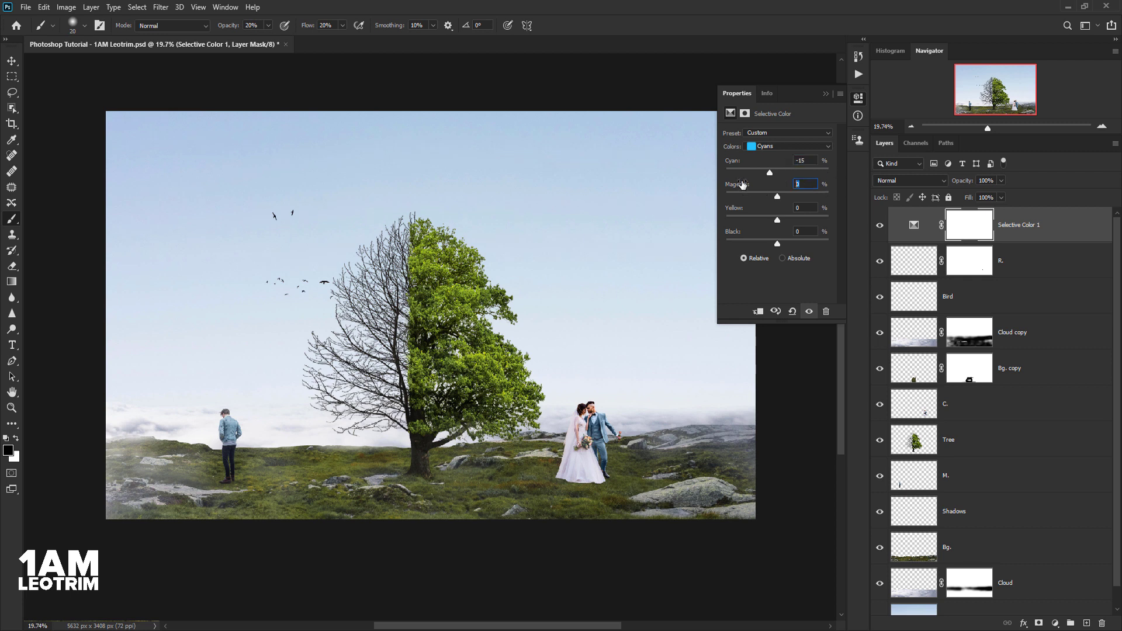
text(+)
text(3)
text(16)
key(Tab)
text(+16)
Set the Blues to Cyan +17, Magenta +8, Yellow +47 and Black 19
click(779, 143)
click(786, 186)
key(Tab)
text(+8)
key(Tab)
text(+)
key(Tab)
text(19)
Set the Whites to Cyan +3, Magenta +11, Yellow -26, Black +28
click(756, 146)
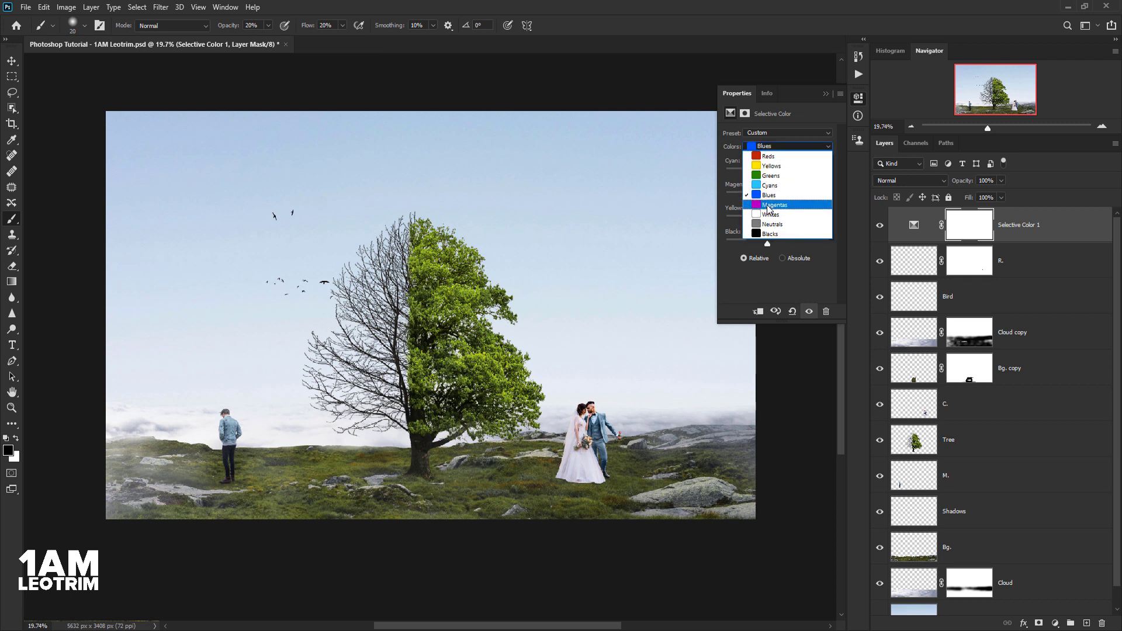
click(769, 214)
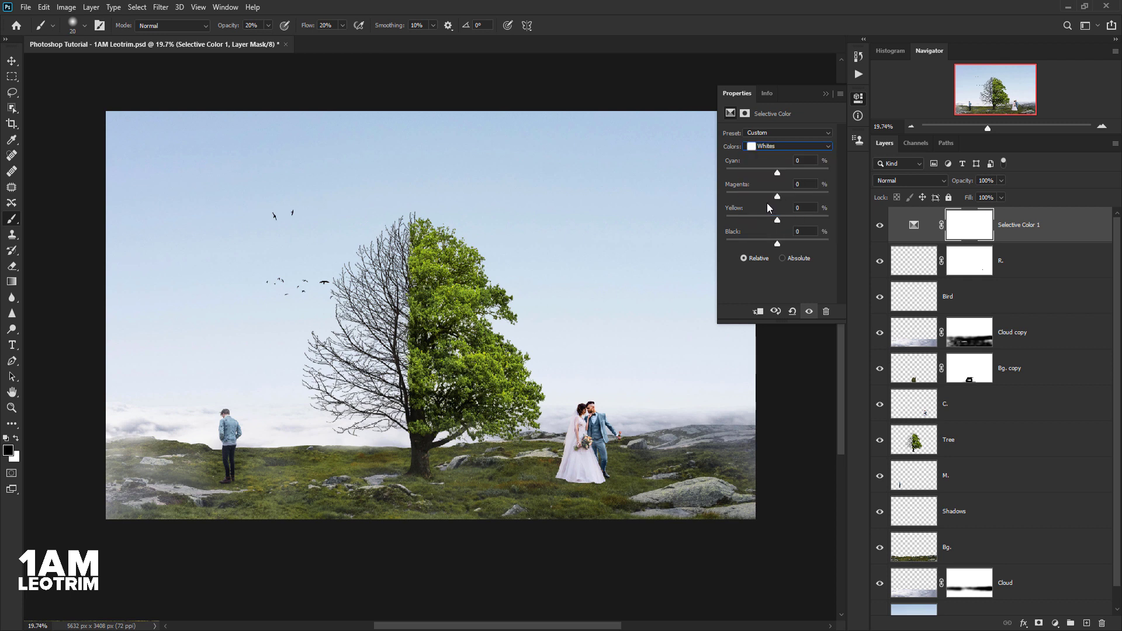
click(799, 158)
click(812, 183)
text(11)
click(798, 206)
text(26)
text(28)
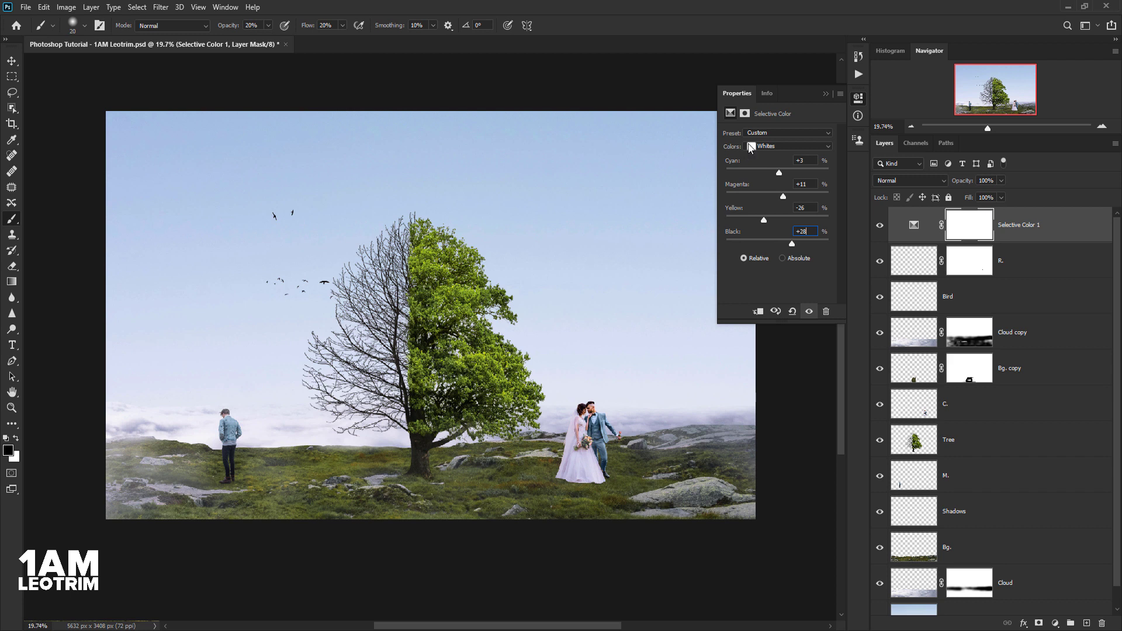
Add a Hue/Saturation adjustment layer and slightly lower its Master saturation
click(824, 93)
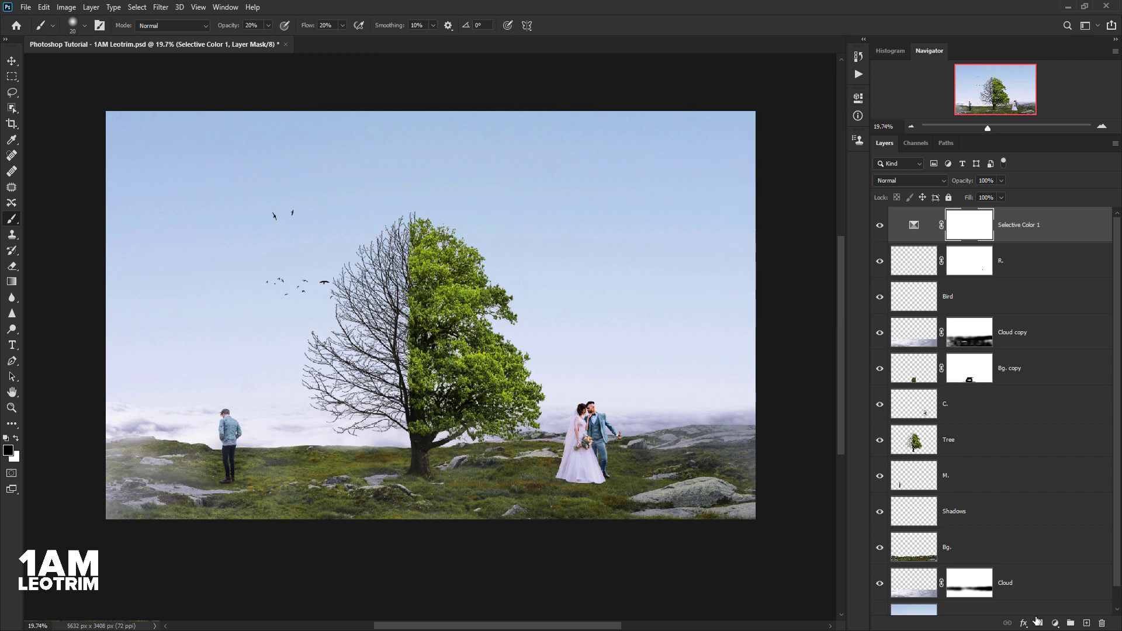
click(1054, 623)
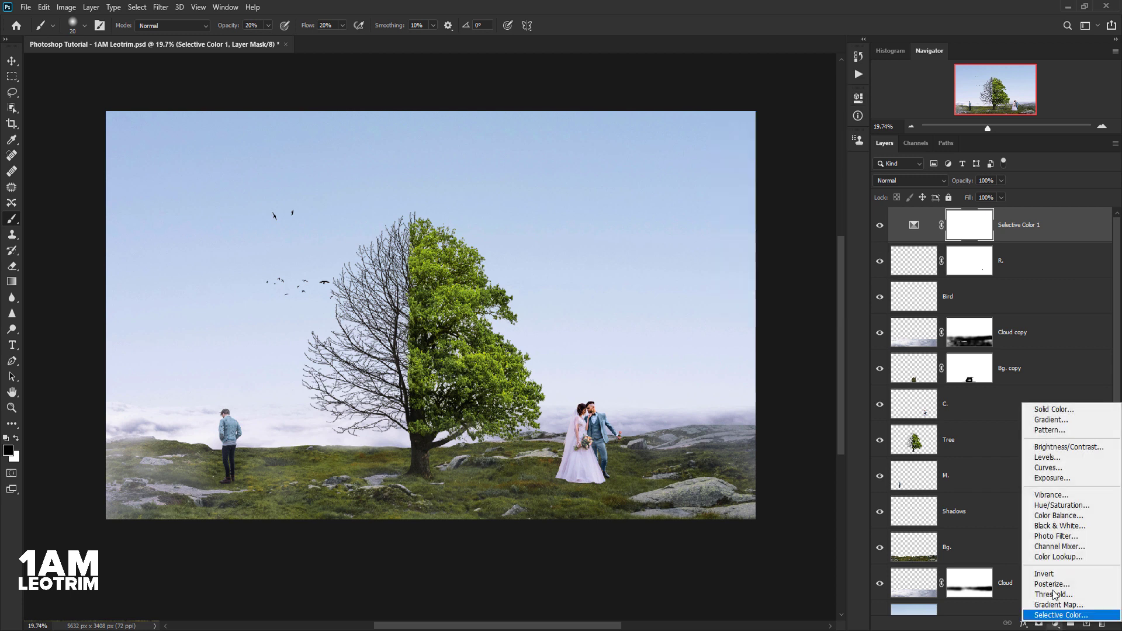
click(1044, 503)
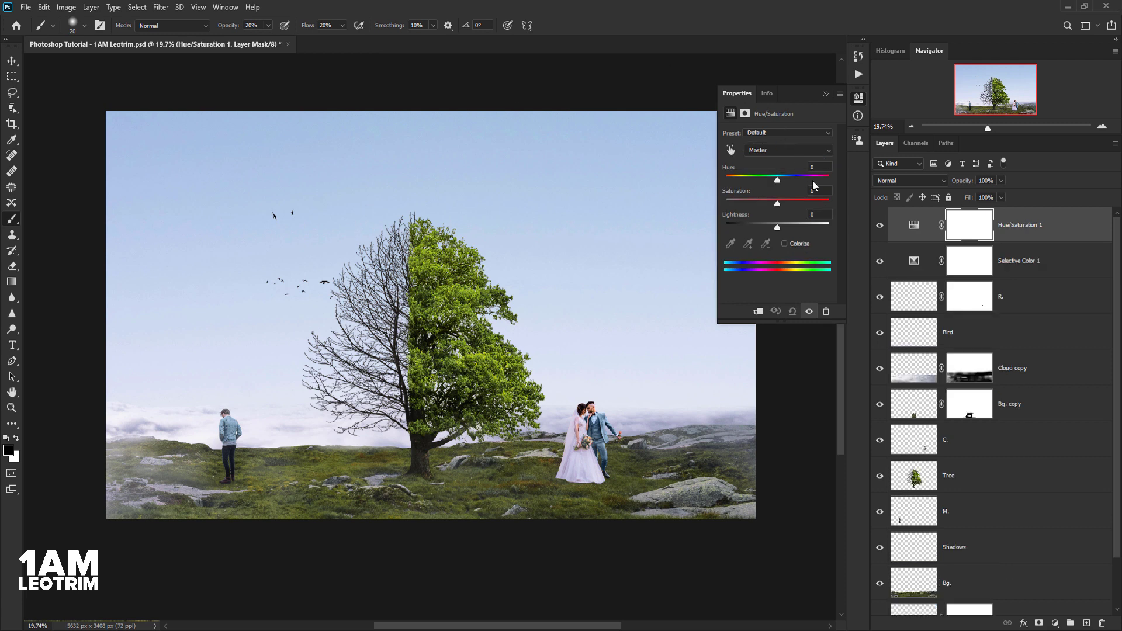
click(815, 189)
text(3)
Adjust the saturation and lightness of the Greens range
click(761, 153)
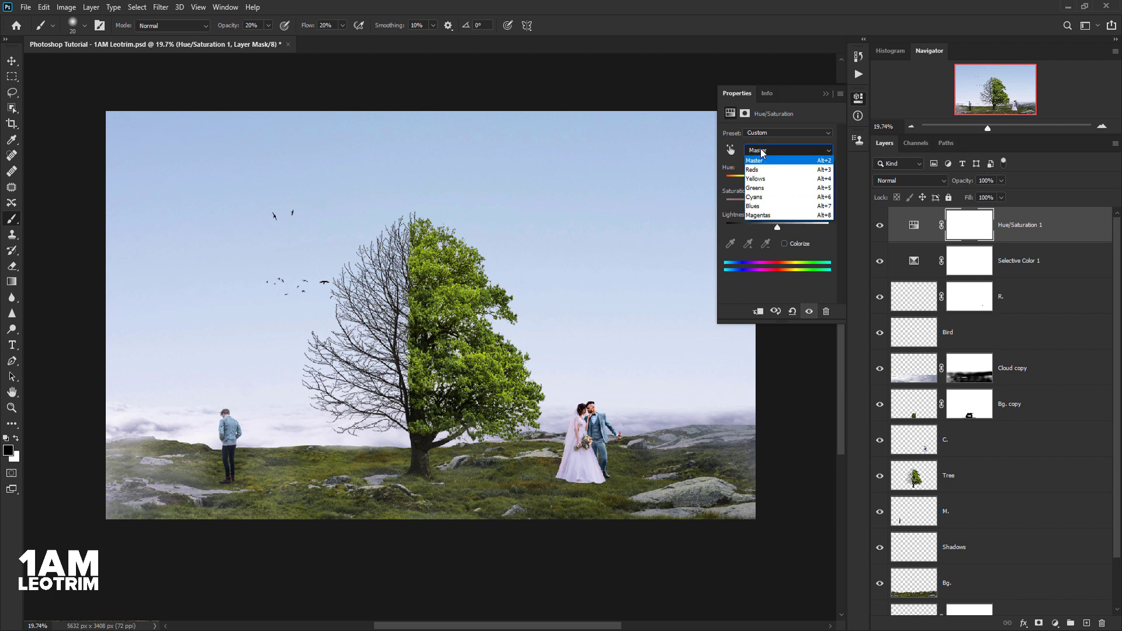
key(Down)
key(Down)
key(Down)
key(Return)
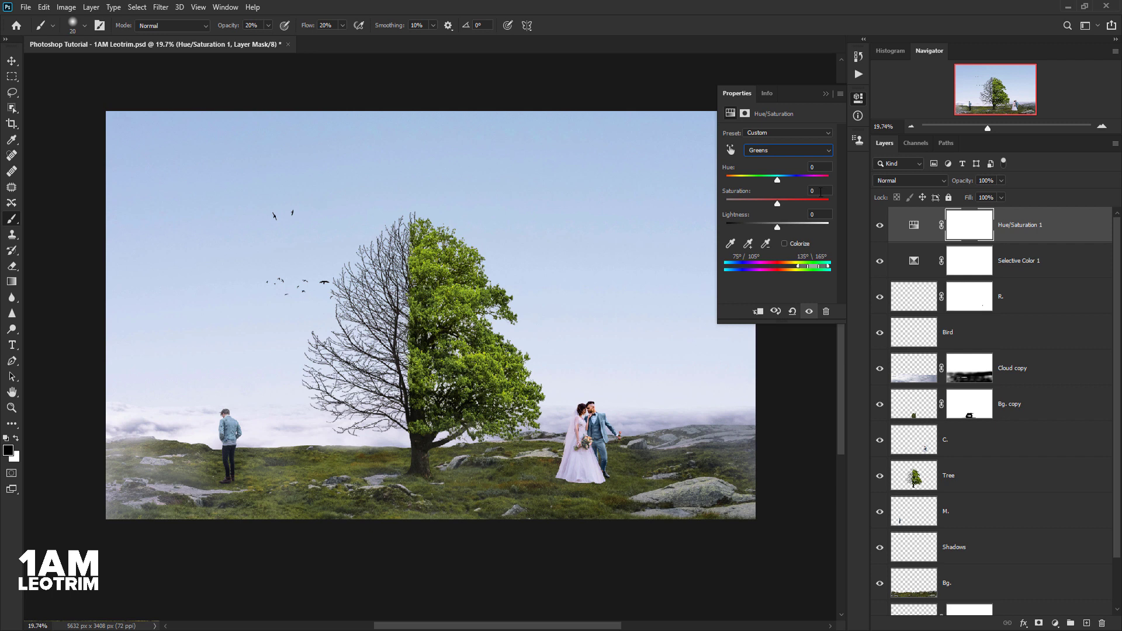
click(797, 188)
click(819, 215)
text(00)
Tweak the hue and lightness of the Cyans range
click(804, 151)
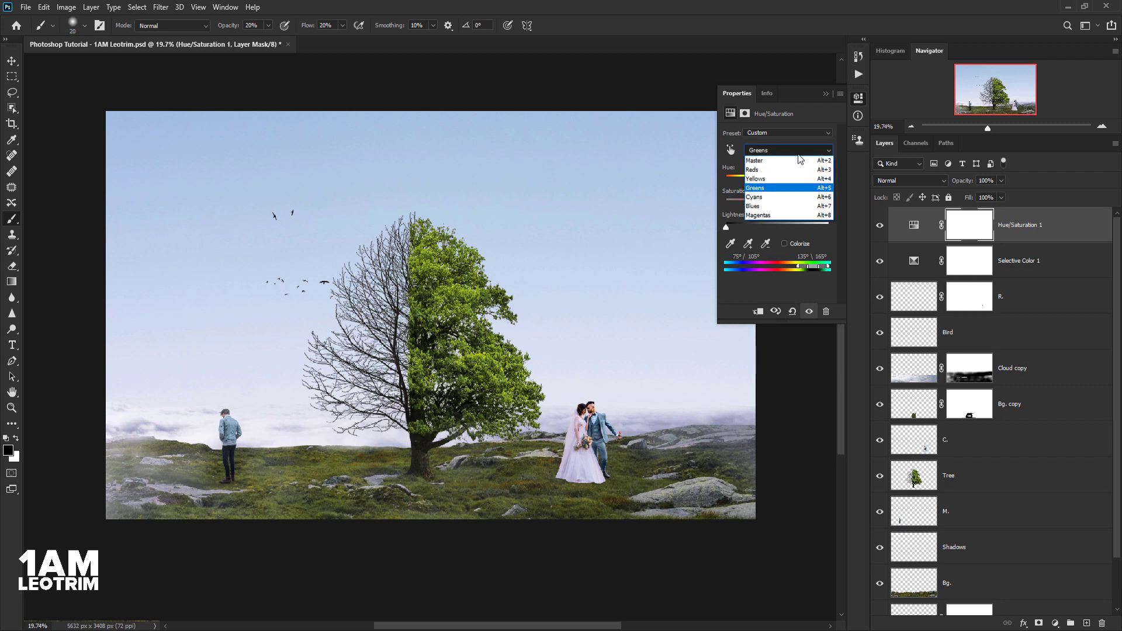
click(780, 197)
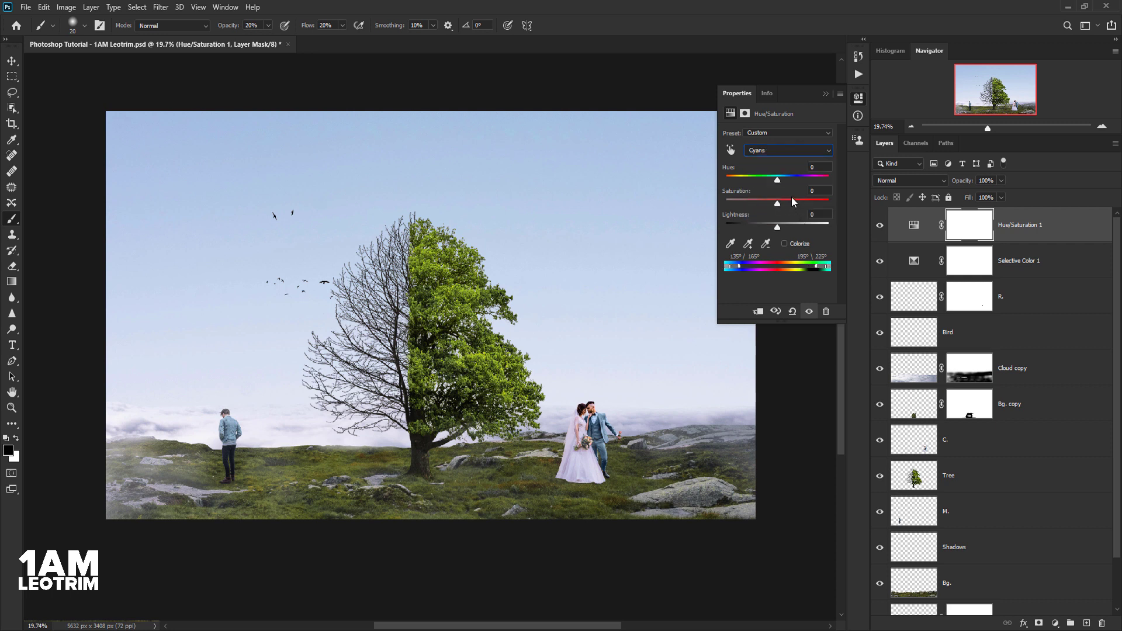
click(811, 168)
click(812, 214)
text(6)
Set the Blues to Hue +6, Saturation -1 and Lightness +25 to brighten the sky
click(781, 154)
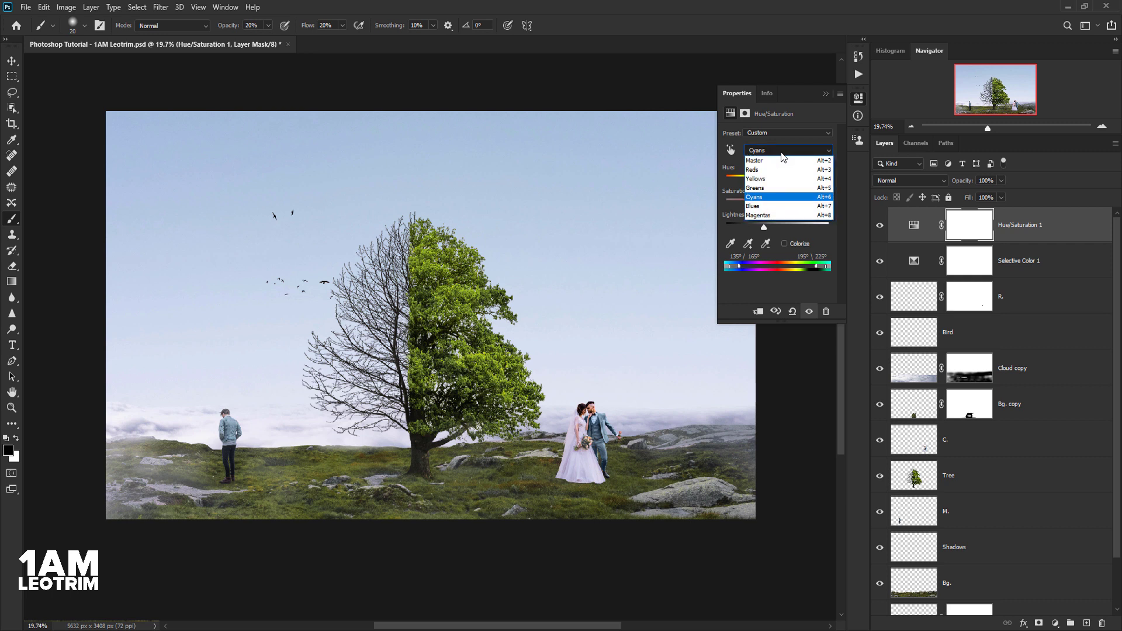
click(786, 206)
click(821, 167)
text(+6)
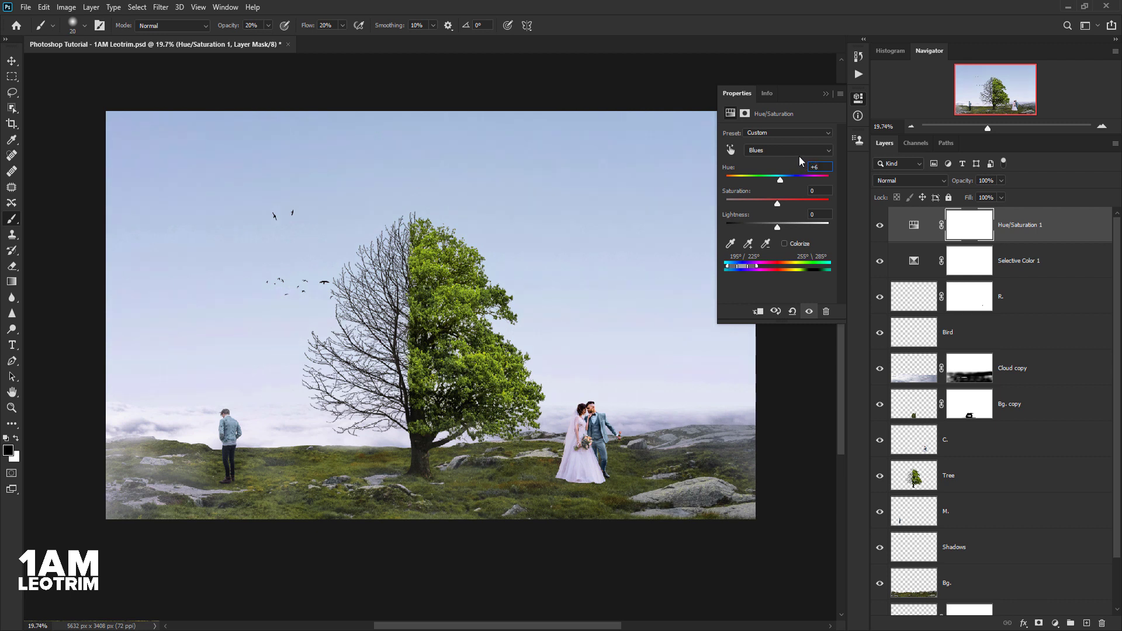
click(811, 191)
text(-1)
drag(826, 215, 802, 217)
text(+2)
text(5)
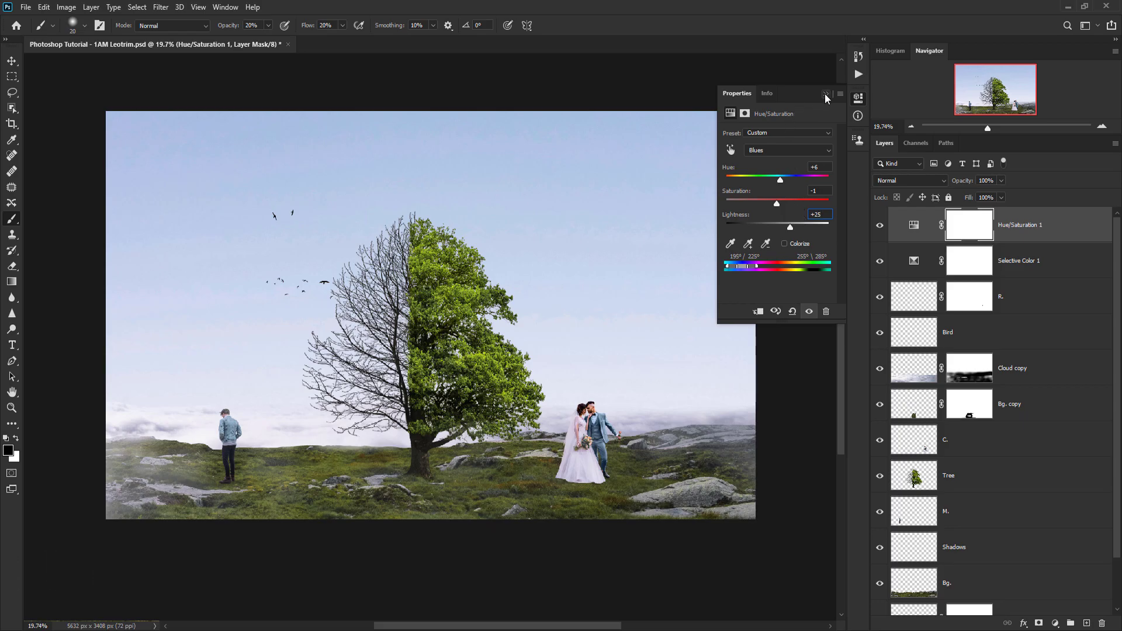